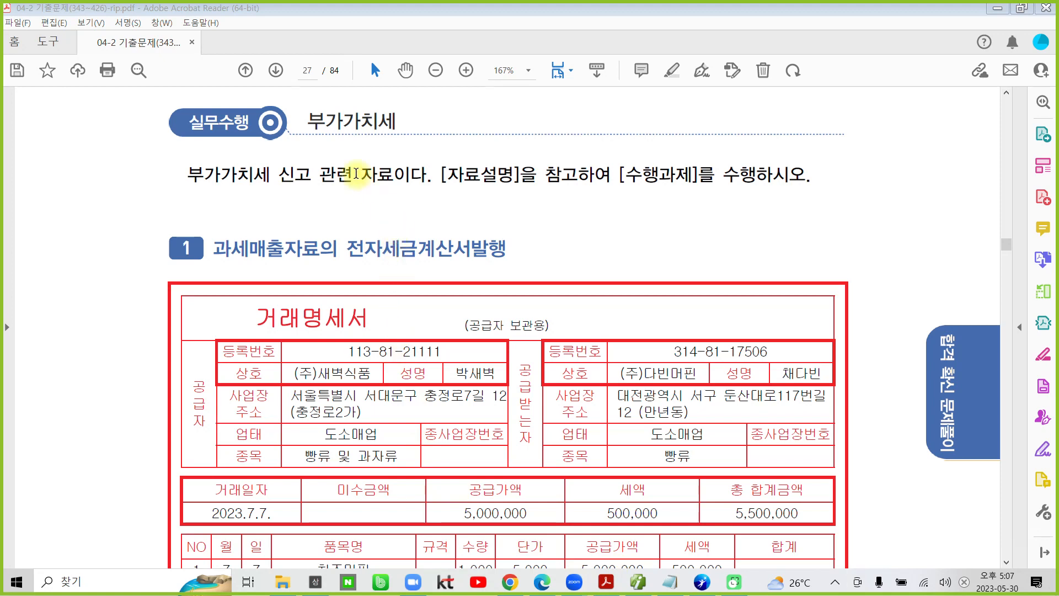
# Highlight the heading 부가가치세, plus 과세매출 and 전자세금계산서발행 in the section 1 title.
pyautogui.click(312, 121)
pyautogui.moveTo(320, 122); pyautogui.dragTo(397, 123)
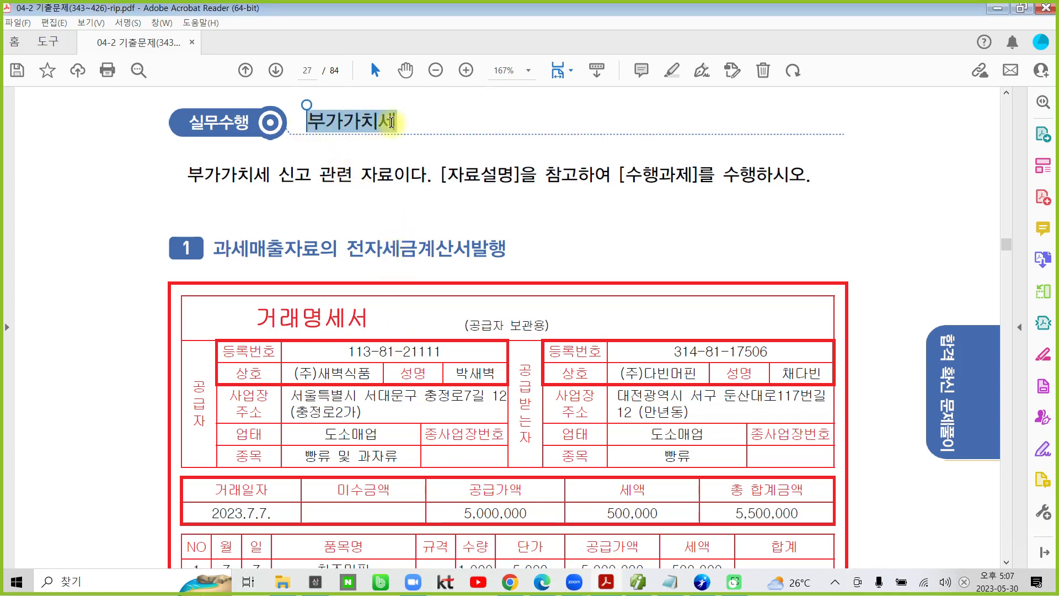
pyautogui.click(409, 150)
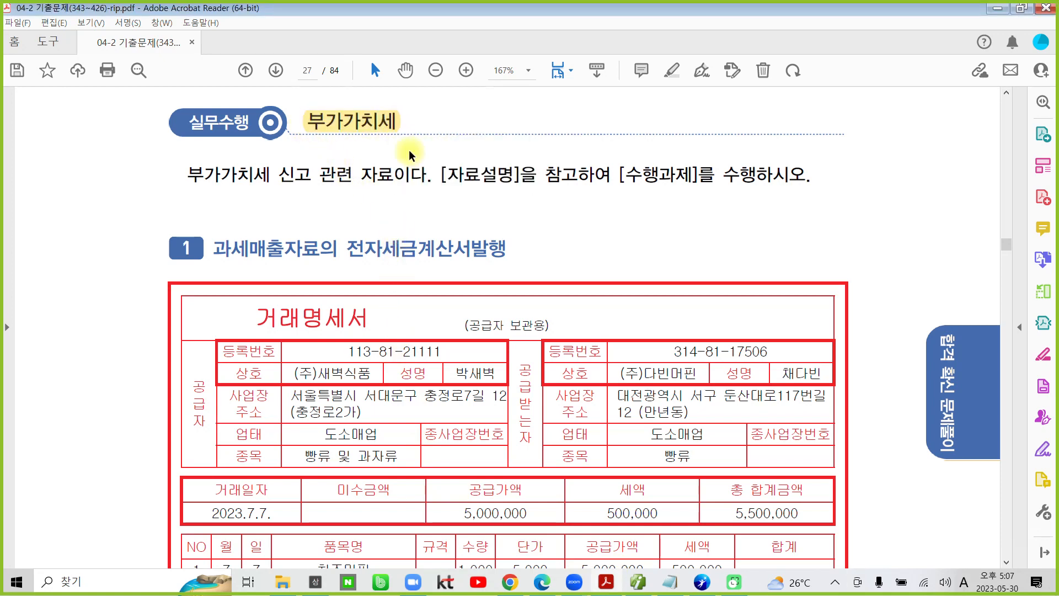
pyautogui.scroll(-2, 477, 399)
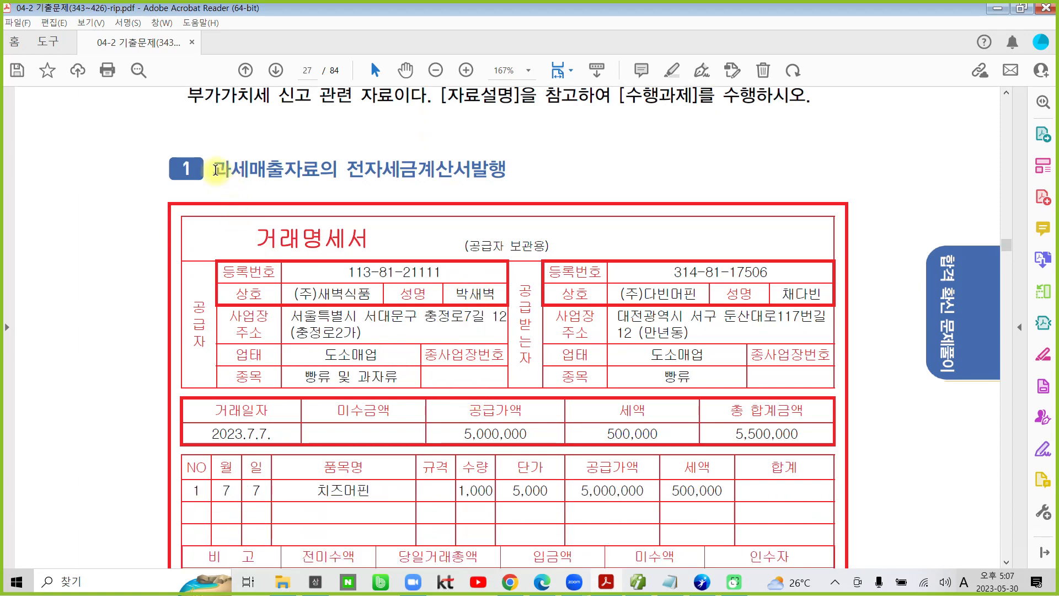
pyautogui.moveTo(215, 169); pyautogui.dragTo(507, 166)
pyautogui.click(371, 109)
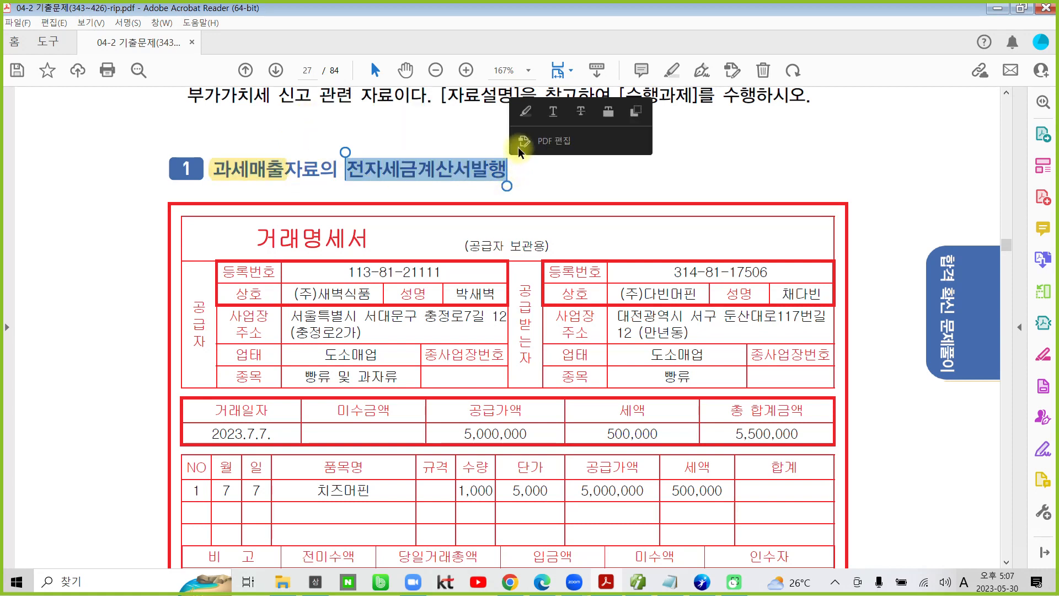
pyautogui.click(526, 111)
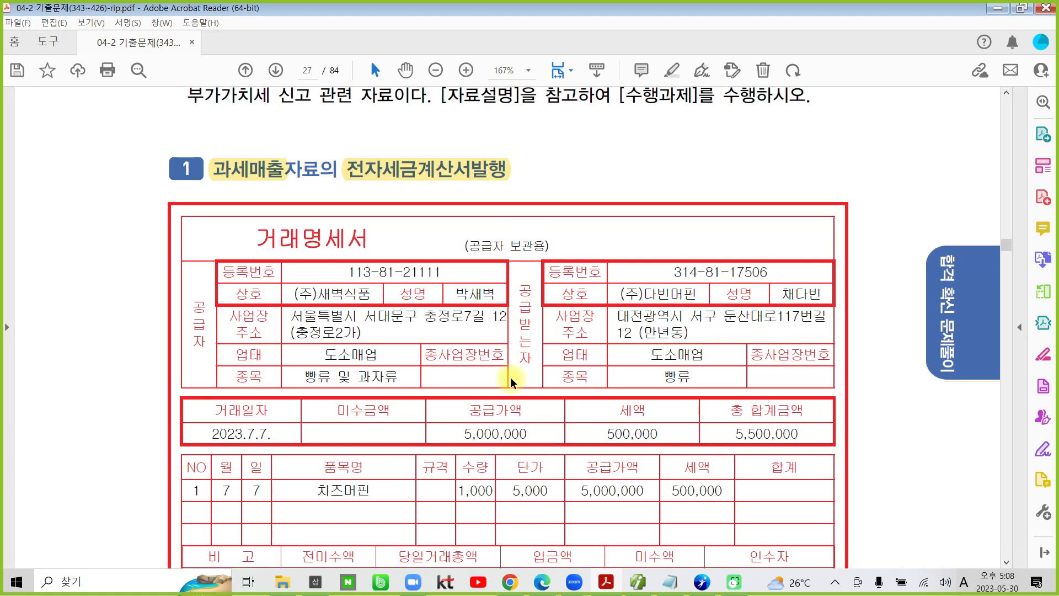
# Draw a freehand circle around 과세매출 in the section 1 title and write 11 in the page margin.
pyautogui.hotkey('ctrl', '2')
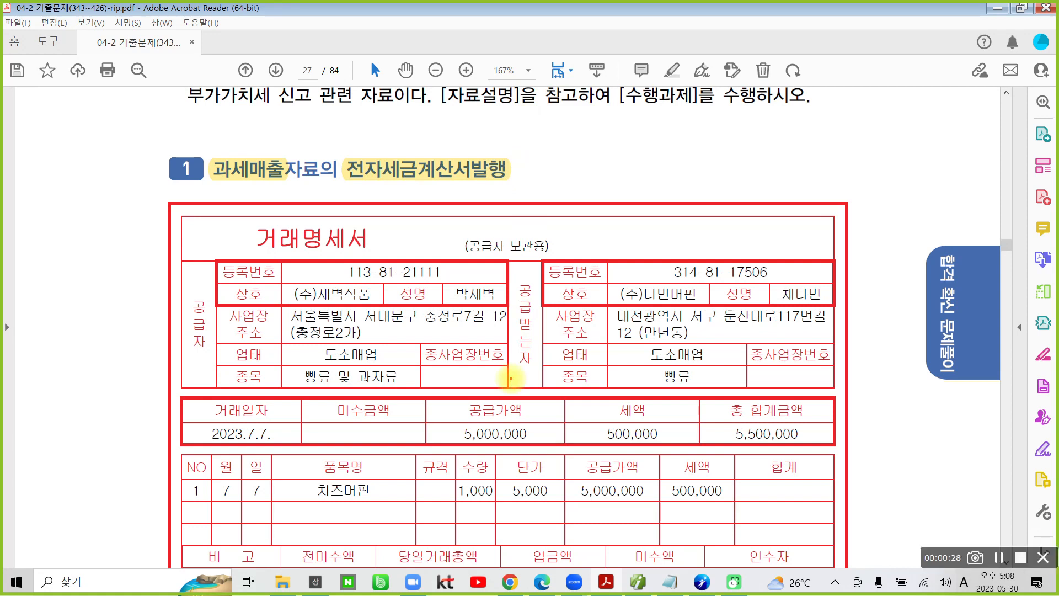
pyautogui.moveTo(245, 192)
pyautogui.mouseDown()
pyautogui.moveTo(280, 160)
pyautogui.moveTo(272, 189)
pyautogui.mouseUp()
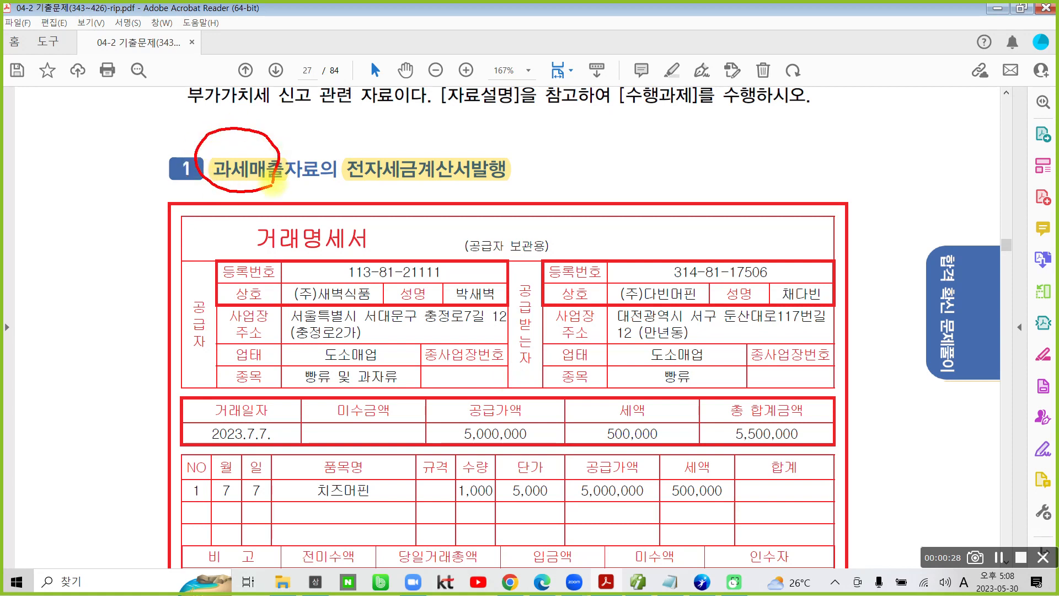
pyautogui.moveTo(87, 212); pyautogui.dragTo(68, 286)
pyautogui.moveTo(112, 216); pyautogui.dragTo(99, 284)
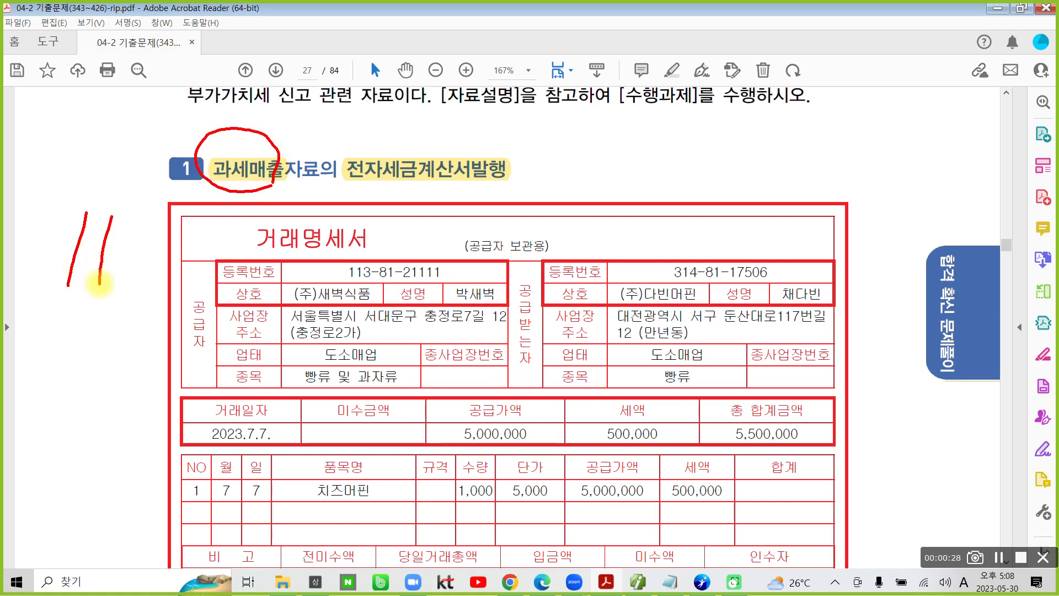
pyautogui.press('Escape')
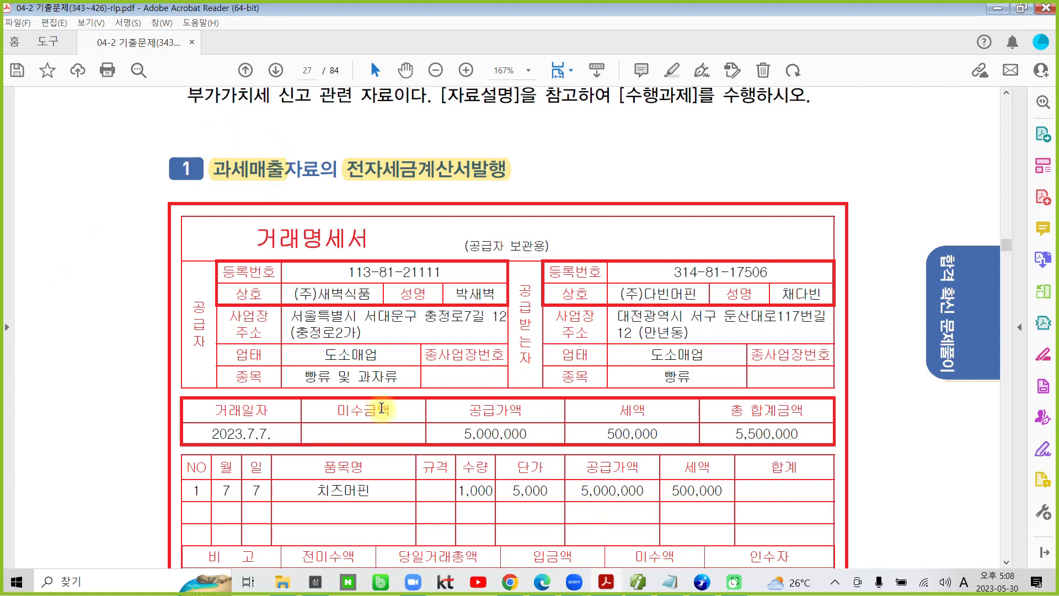
# Highlight 계약금 and 잔액은 외상으로 하였다 in the second 자료설명 item.
pyautogui.scroll(-2, 281, 379)
pyautogui.scroll(-2, 281, 380)
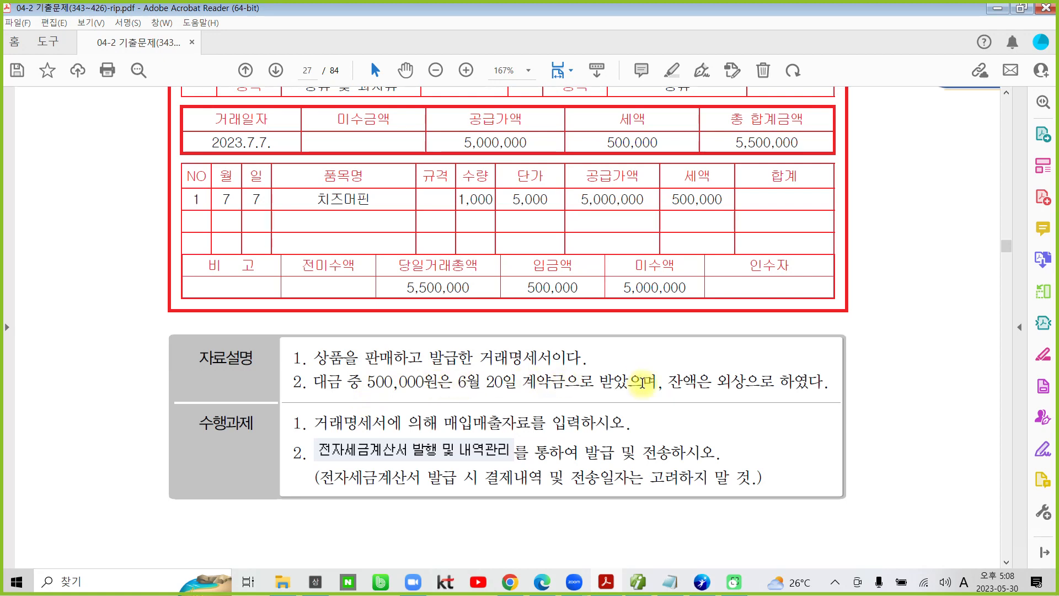
pyautogui.moveTo(522, 380); pyautogui.dragTo(565, 387)
pyautogui.click(580, 331)
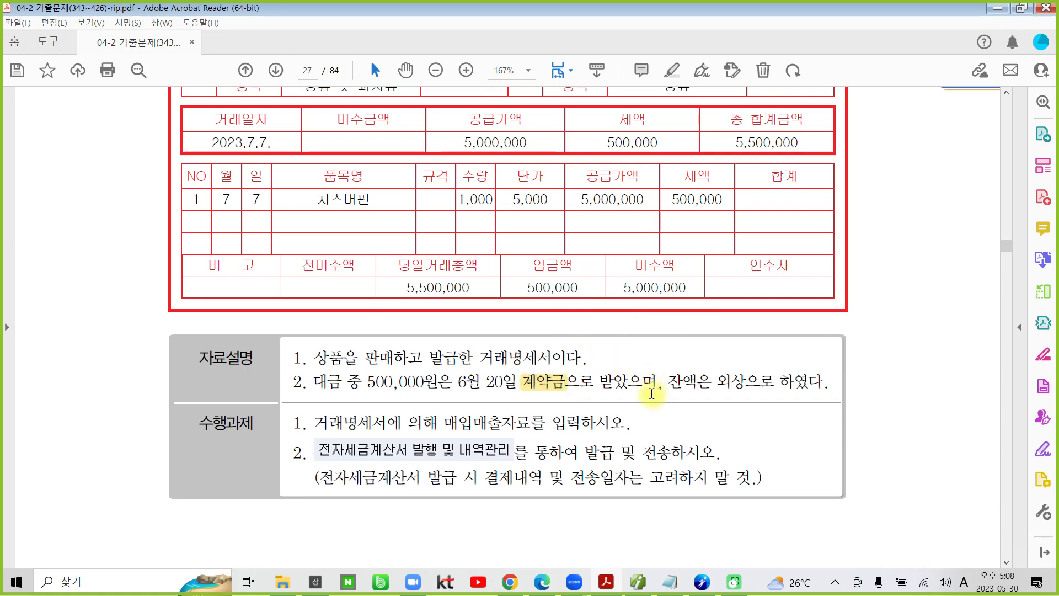
pyautogui.moveTo(669, 381); pyautogui.dragTo(824, 386)
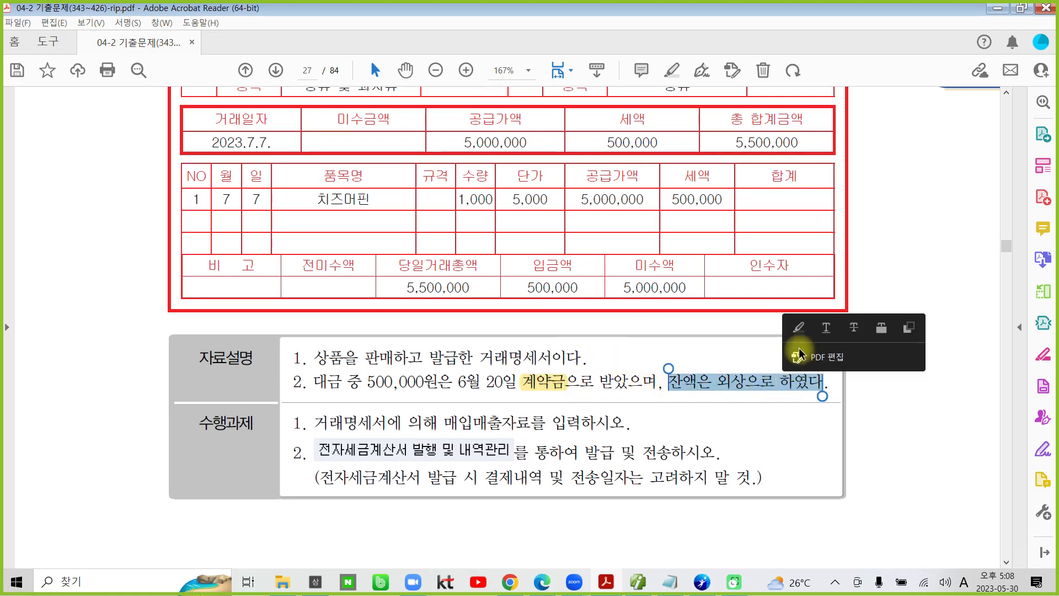
pyautogui.click(799, 328)
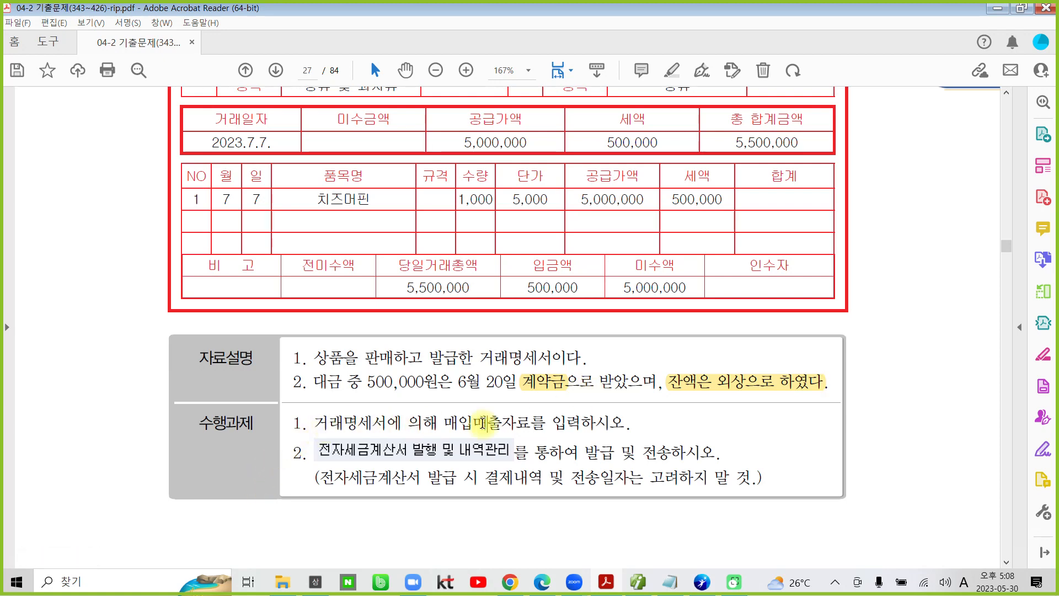
# Review the 매입매출자료 entry task under 수행과제 and the transaction date on the 거래명세서.
pyautogui.moveTo(444, 424); pyautogui.dragTo(516, 424)
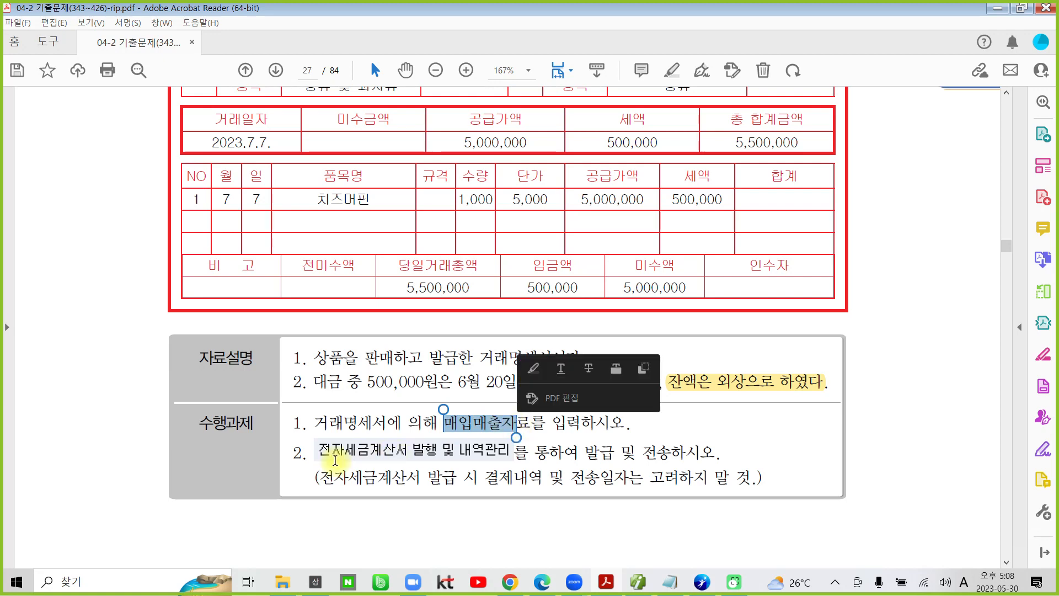
pyautogui.click(312, 464)
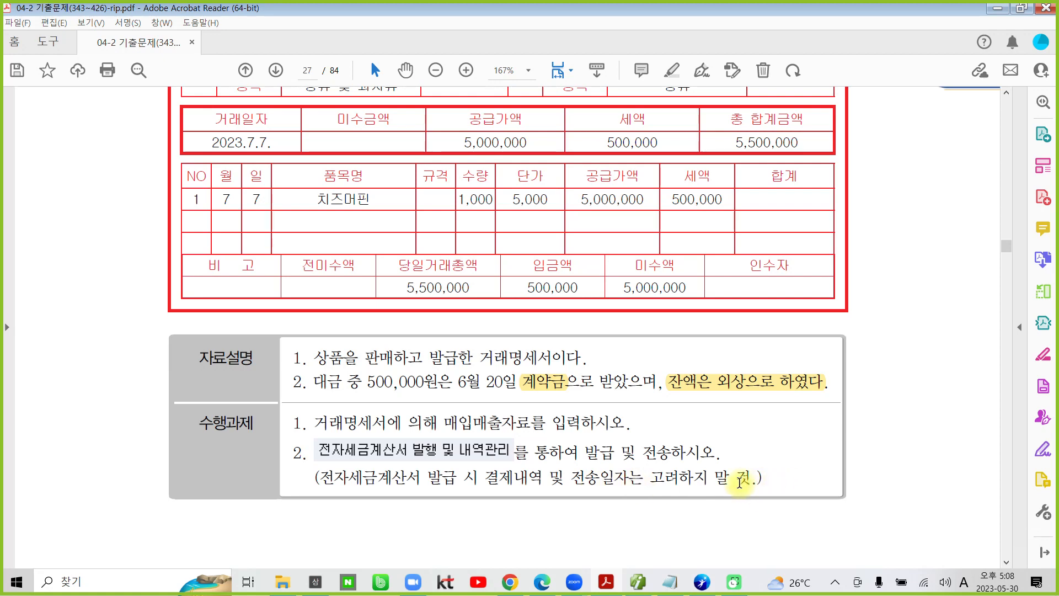
pyautogui.scroll(2, 536, 465)
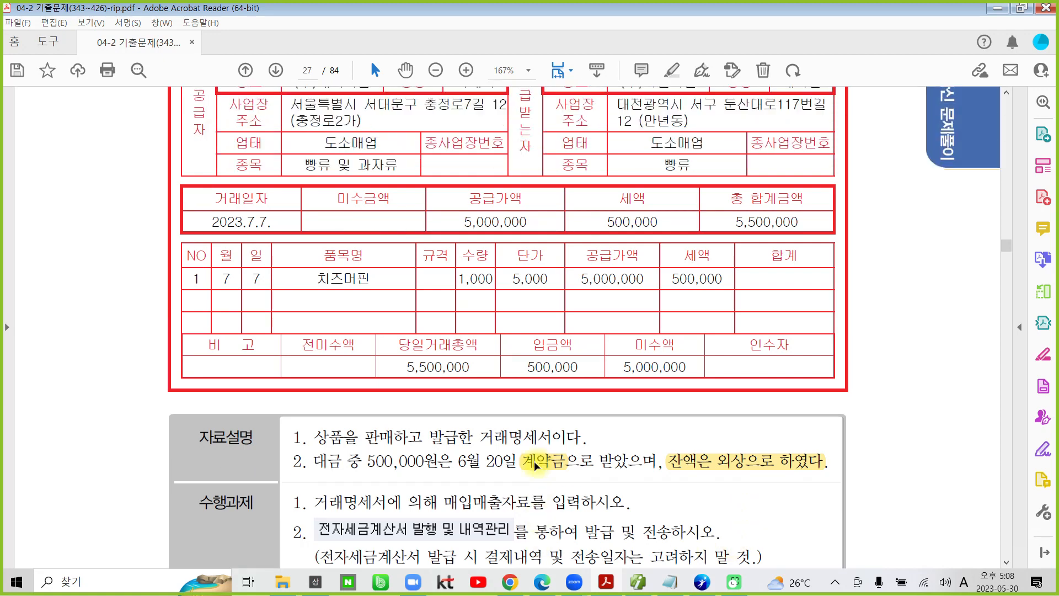
pyautogui.moveTo(271, 223); pyautogui.dragTo(211, 223)
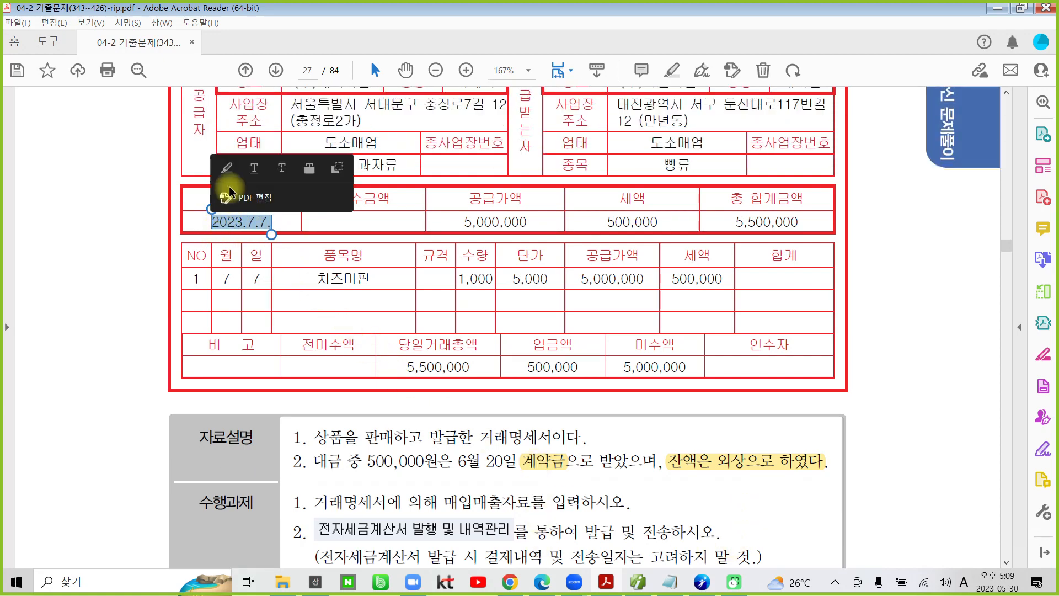
# Switch to the Smart A accounting program and open 매입매출전표입력 for month 07, day 07.
pyautogui.click(638, 581)
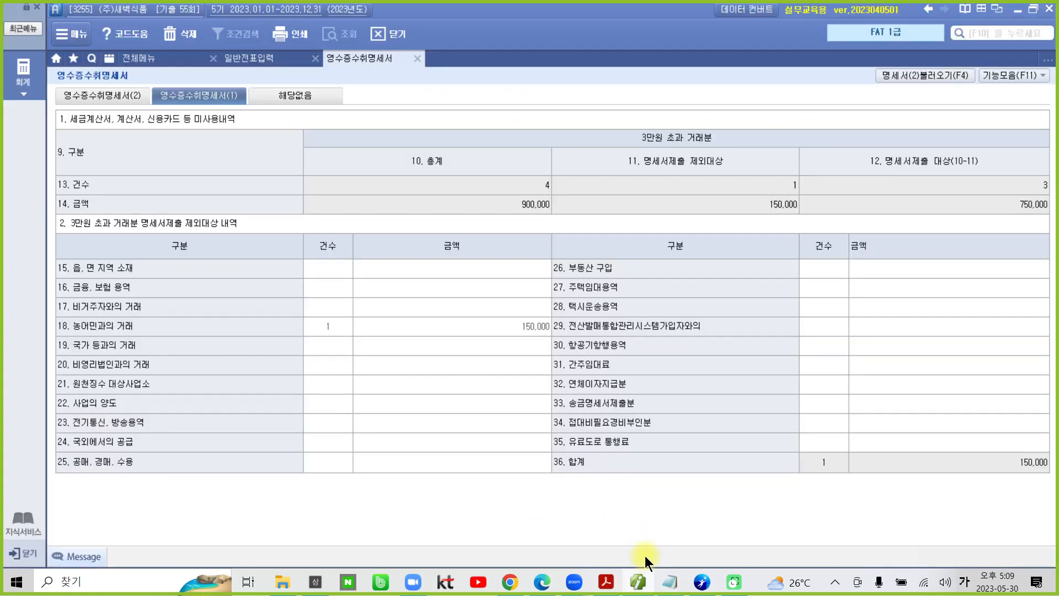
pyautogui.click(137, 57)
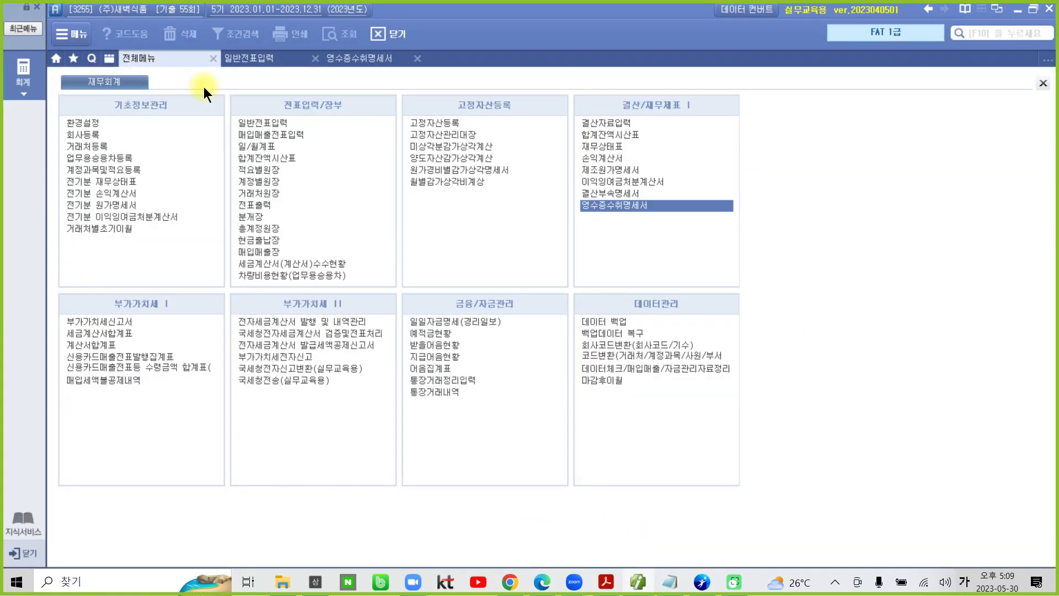
pyautogui.click(286, 134)
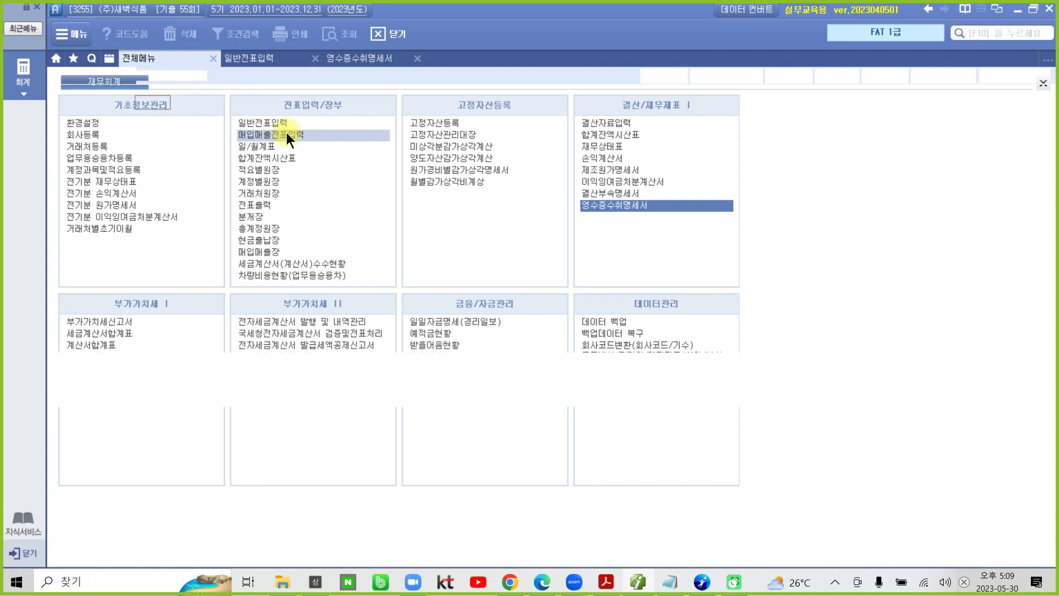
pyautogui.write('07')
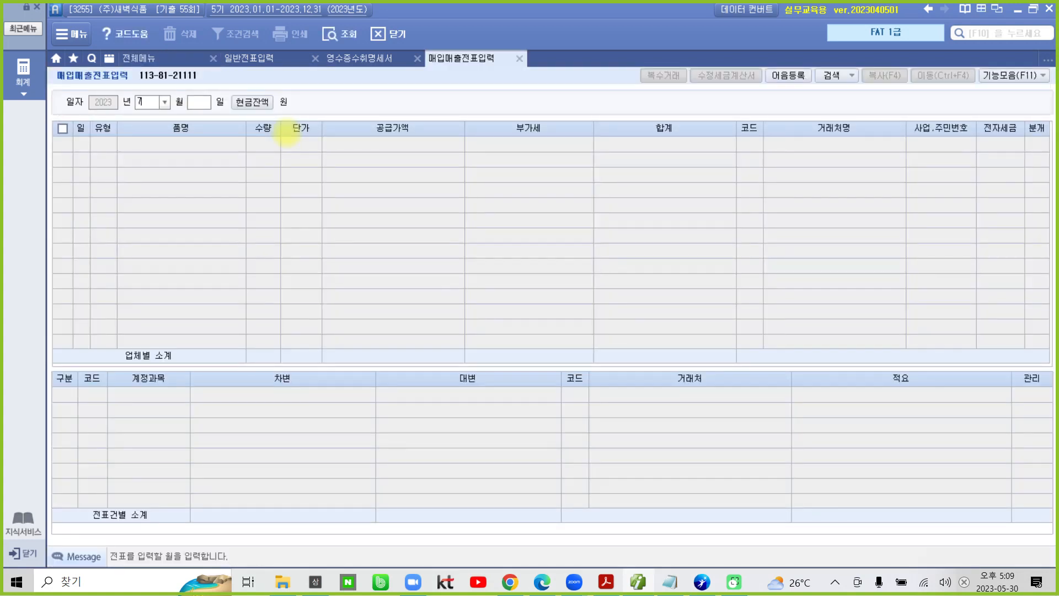
pyautogui.write('07')
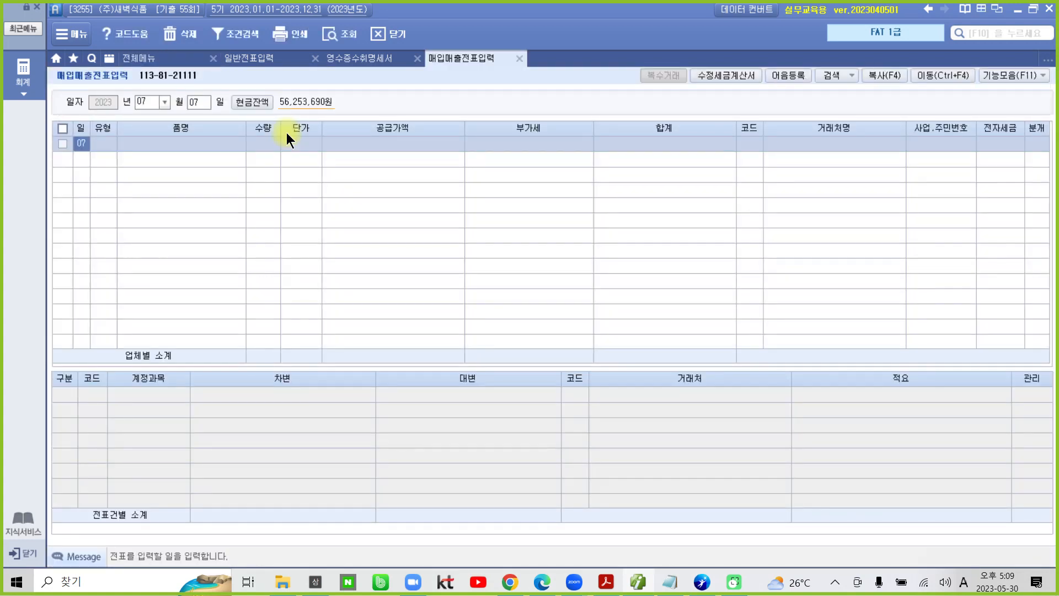
# Start a sales entry with type 11 (과세) and item name 치즈머핀.
pyautogui.write('11')
pyautogui.press('Return')
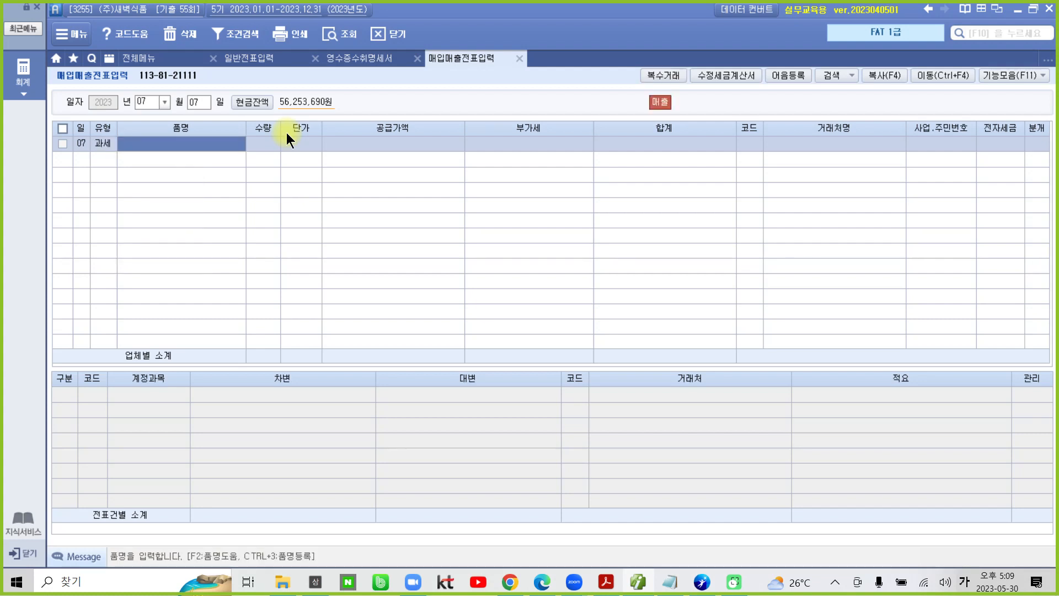
pyautogui.write('치')
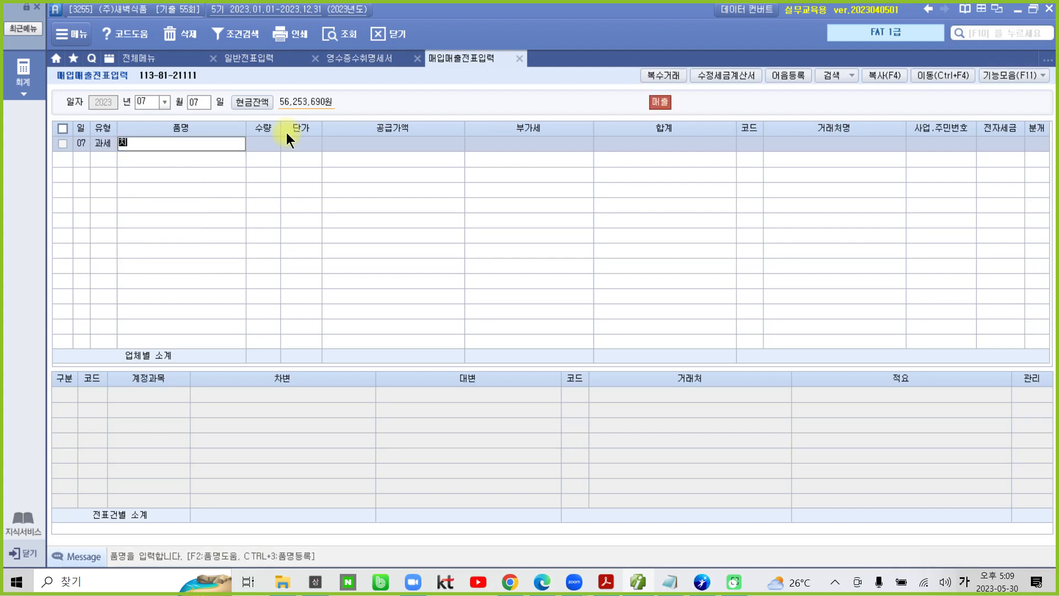
pyautogui.write('즘머핀')
pyautogui.press('Return')
pyautogui.press('Return')
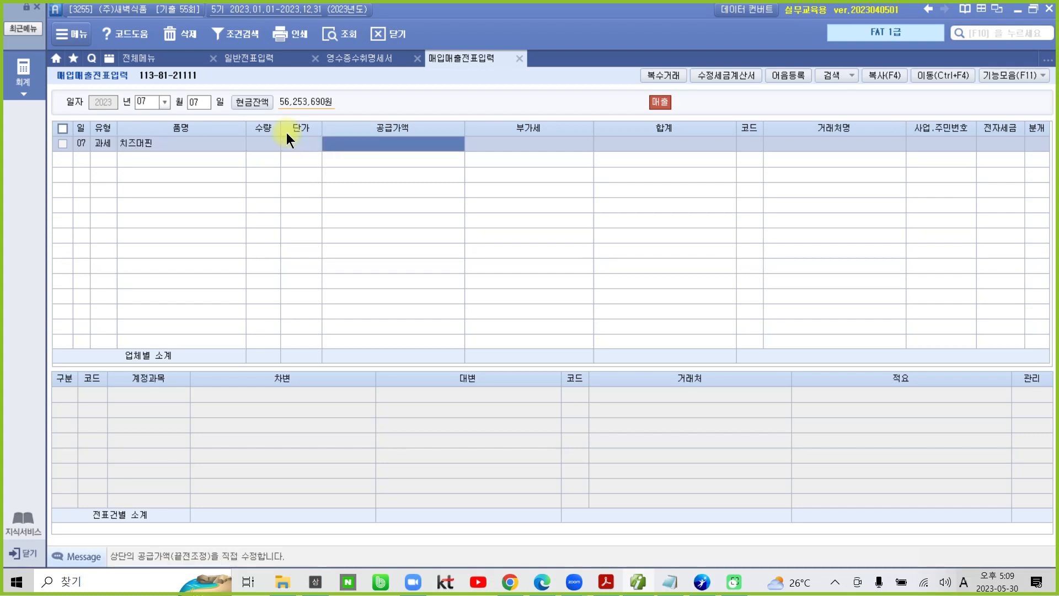
# Enter a quantity of 1,000 and a unit price of 5,000 for 치즈머핀, accepting the calculated amounts.
pyautogui.press('Left')
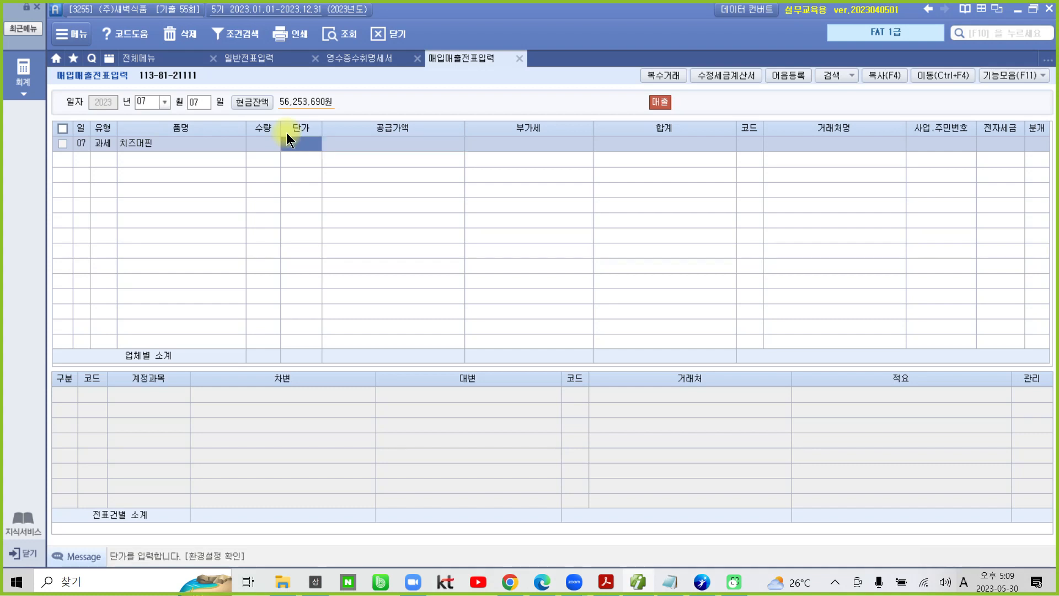
pyautogui.press('Left')
pyautogui.write('1000')
pyautogui.press('Return')
pyautogui.write('5000')
pyautogui.press('Return')
pyautogui.press('Return')
pyautogui.press('Return')
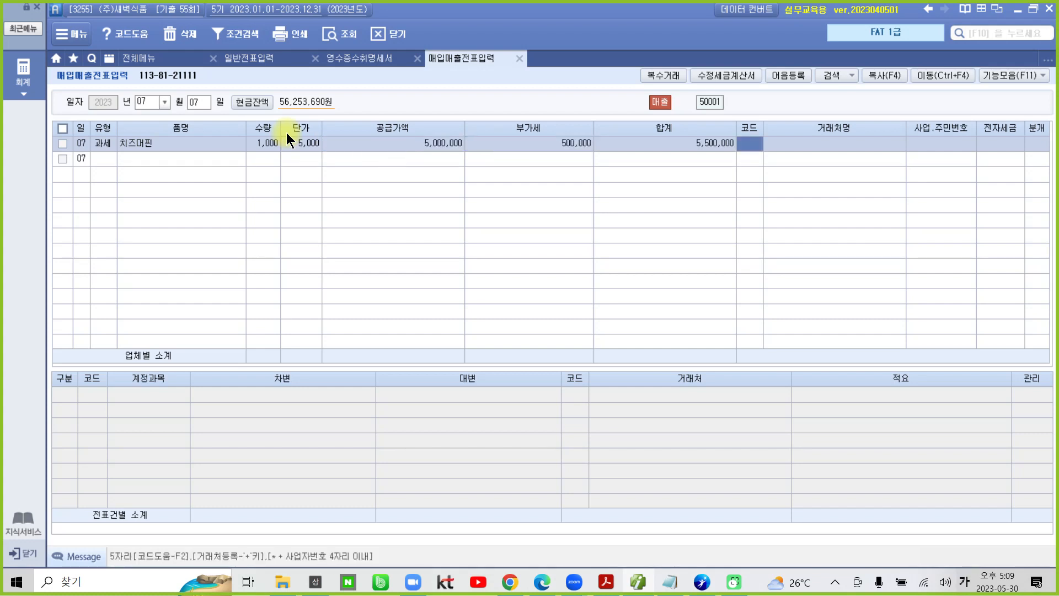
# Set the customer to (주)다빈머핀, leave 전자세금 blank, and choose journal type 3 (혼합).
pyautogui.write('다빈')
pyautogui.press('Return')
pyautogui.press('Return')
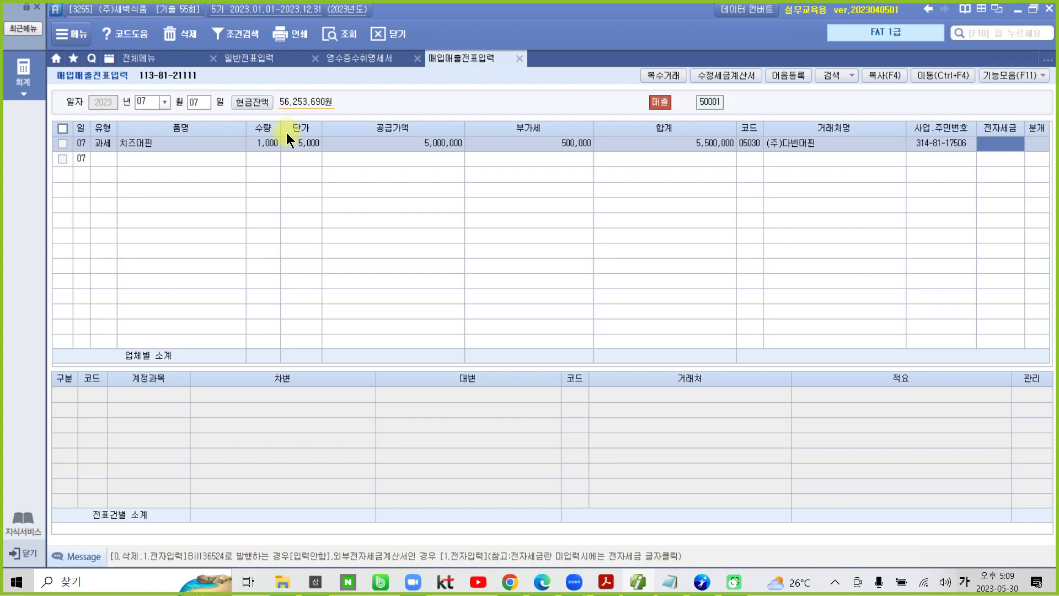
pyautogui.press('Return')
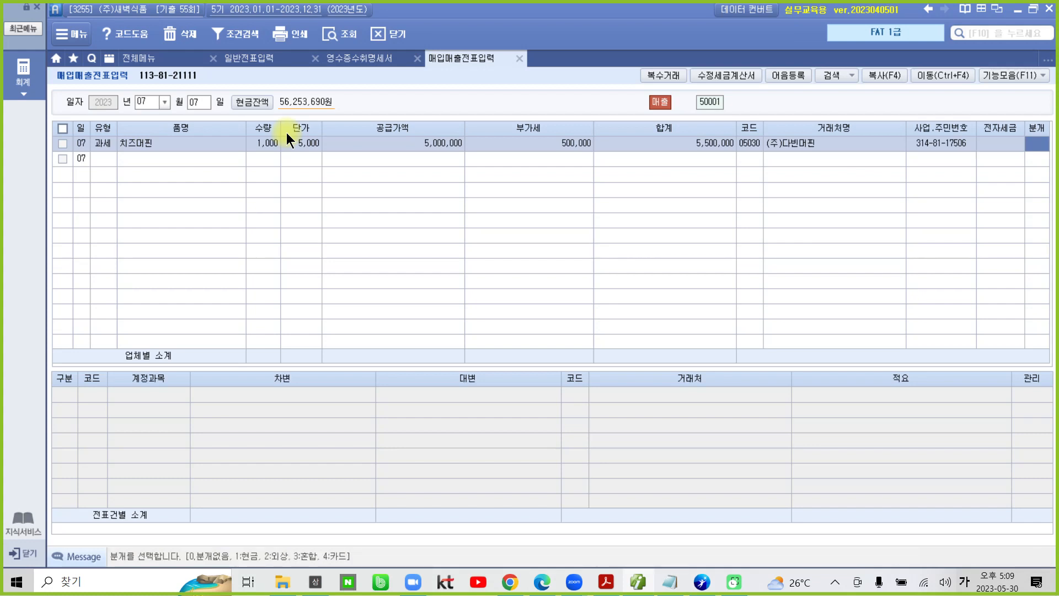
pyautogui.press('3')
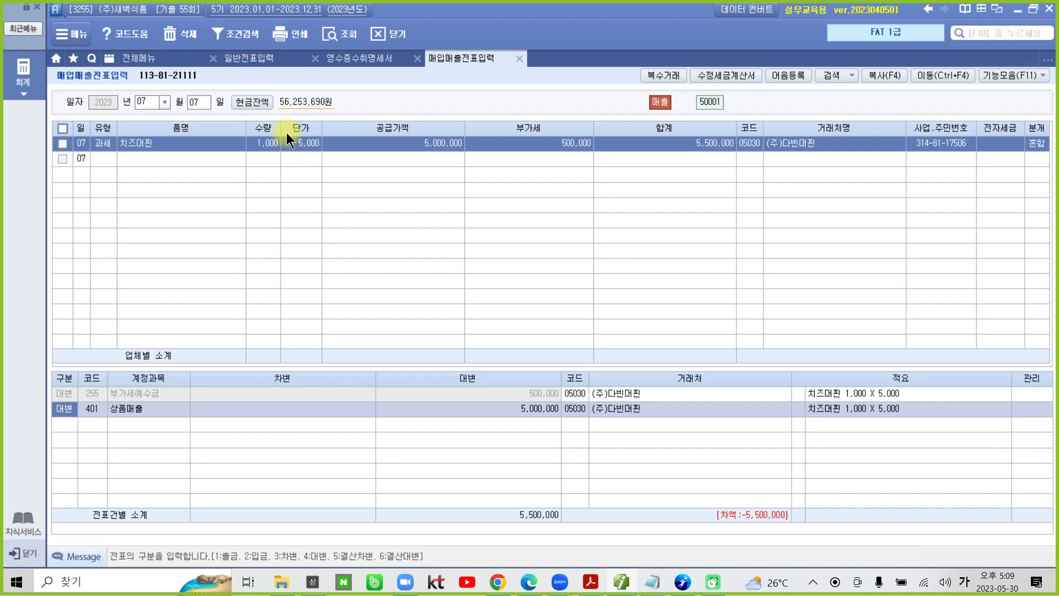
# Add a debit line for account 259 선수금 with an amount of 500,000 to the 치즈머핀 sale's journal entry.
pyautogui.press('Down')
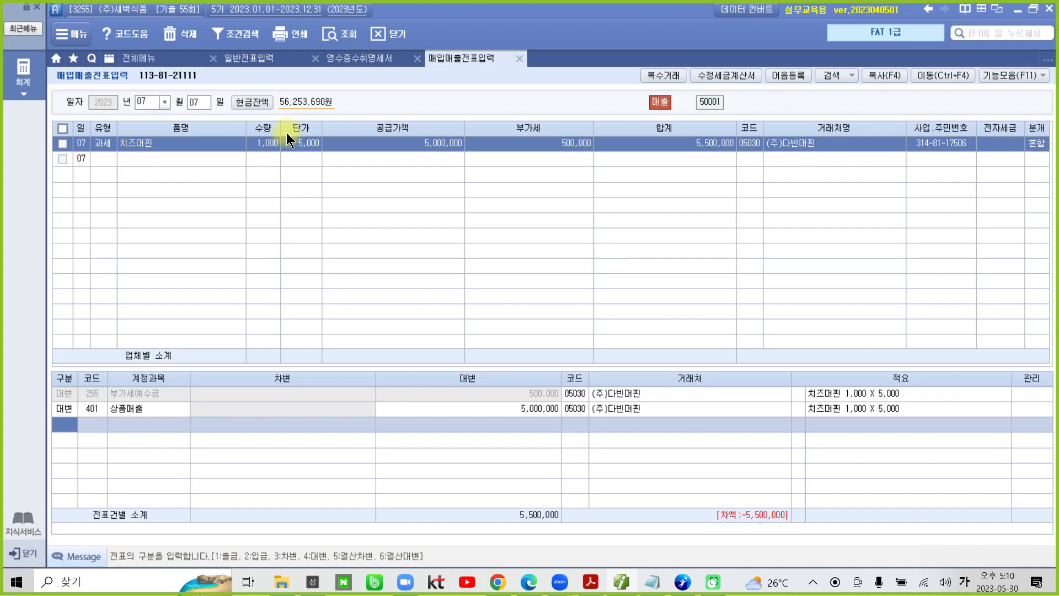
pyautogui.write('3선수')
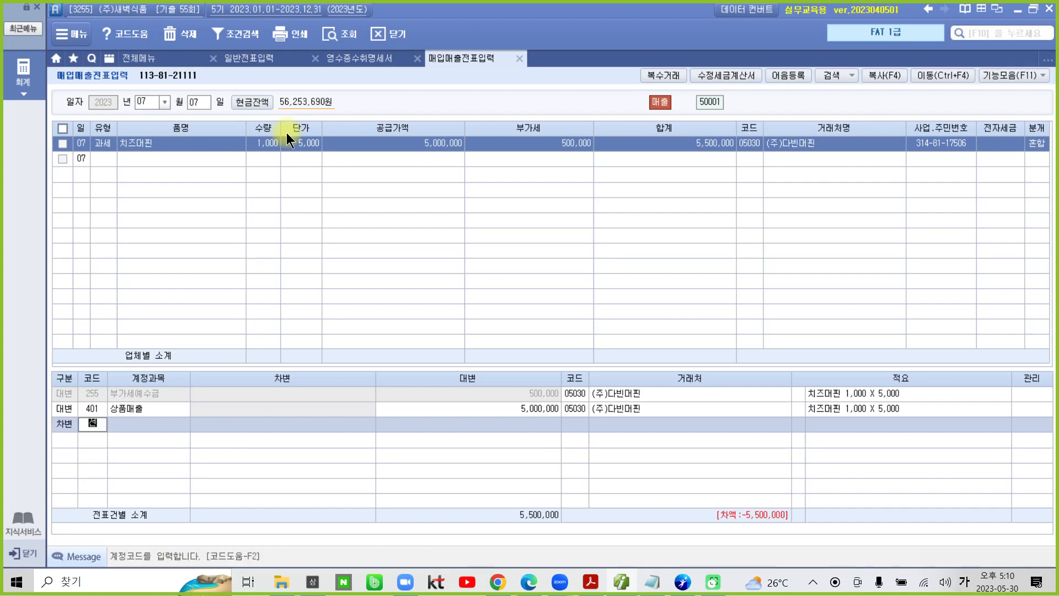
pyautogui.press('Return')
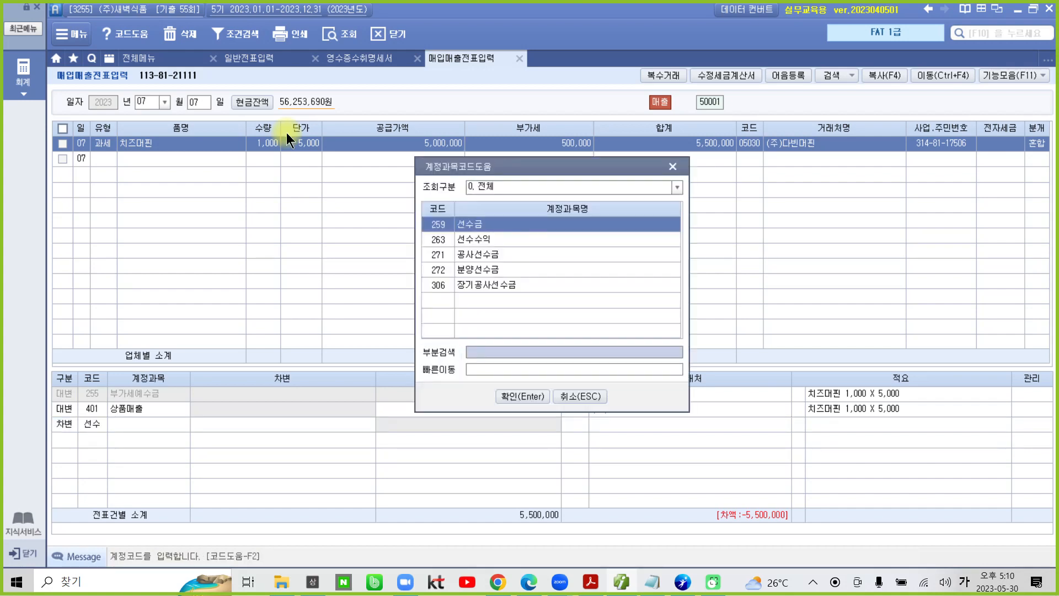
pyautogui.press('Return')
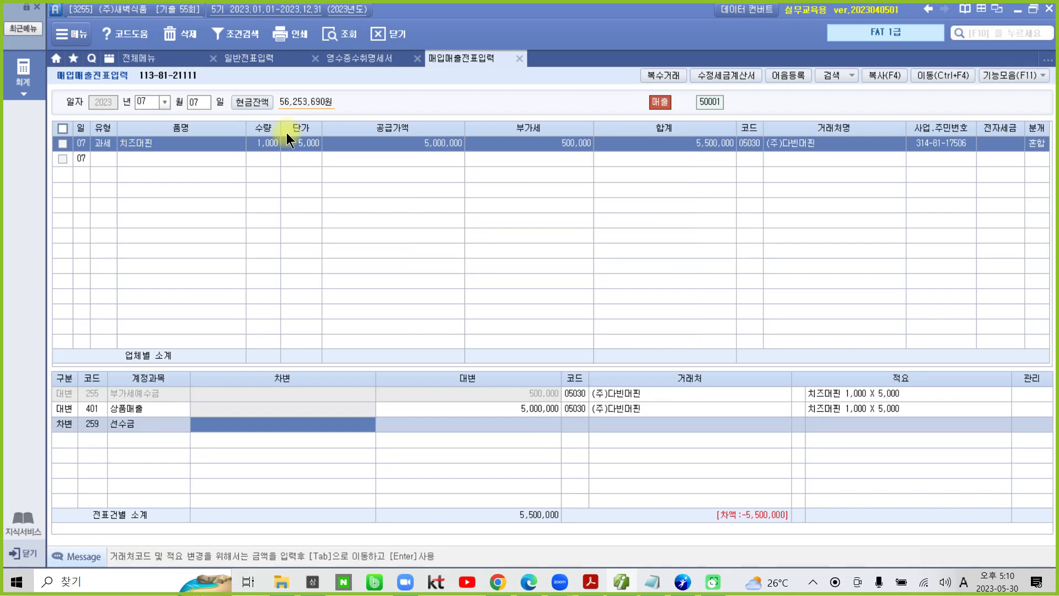
pyautogui.write('5000000')
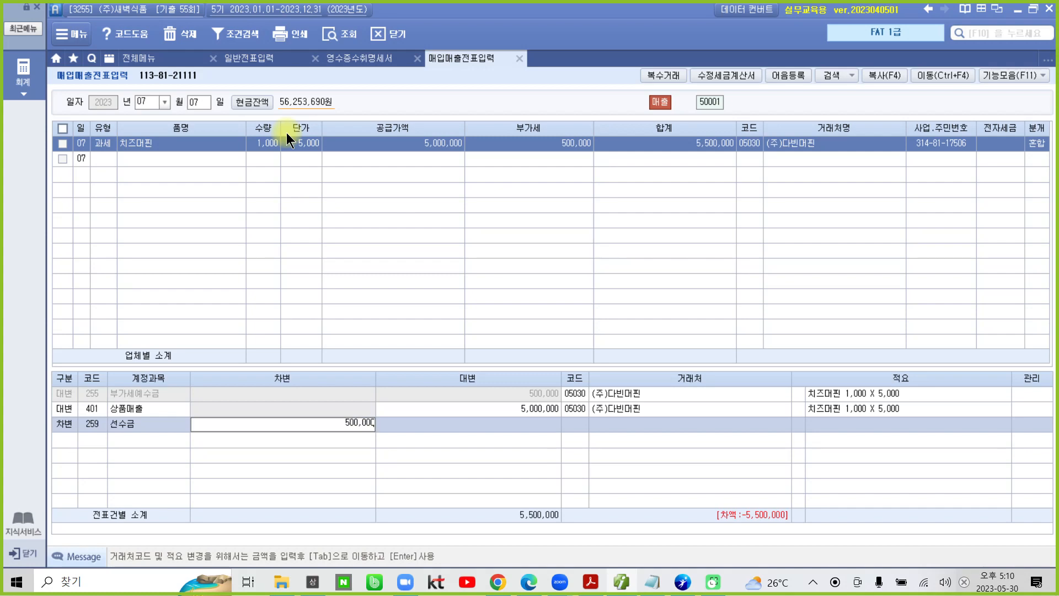
pyautogui.press('Return')
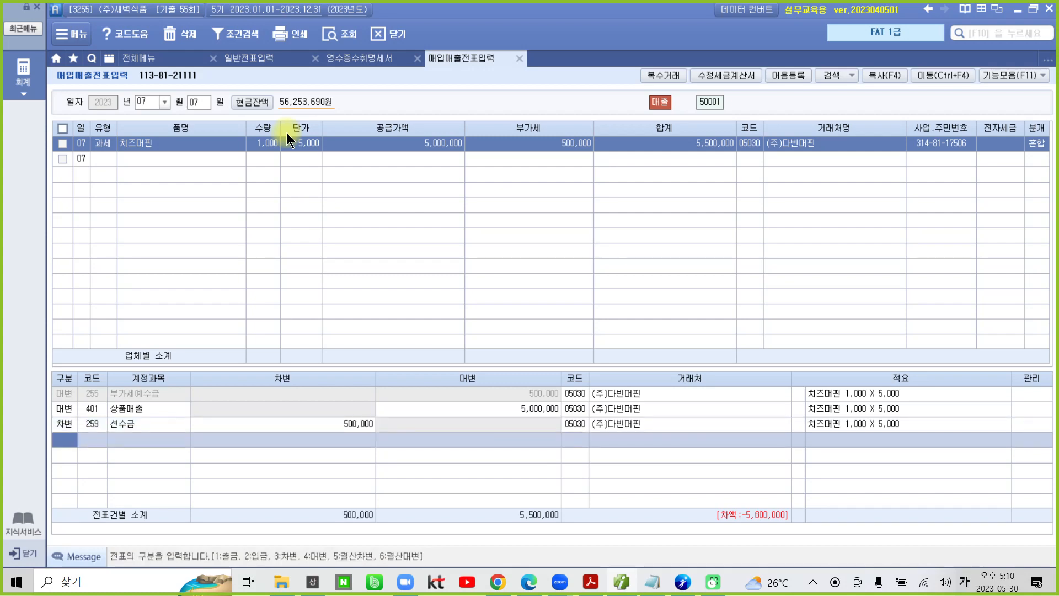
# Add a debit line for account 108 외상매출금 of 5,000,000 to balance the sale's journal entry.
pyautogui.write('3')
pyautogui.press('Return')
pyautogui.write('108')
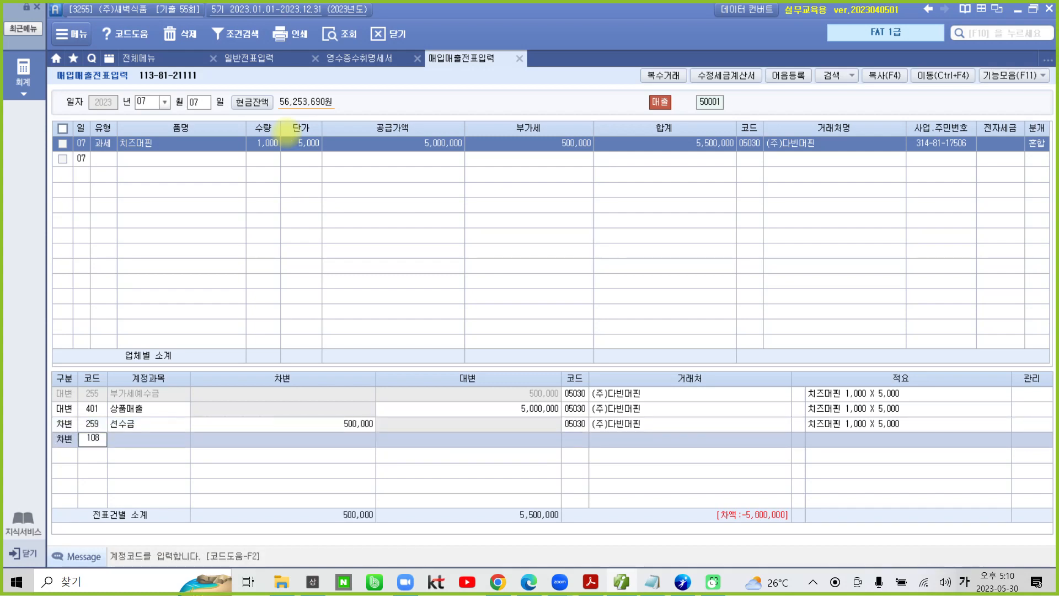
pyautogui.press('Return')
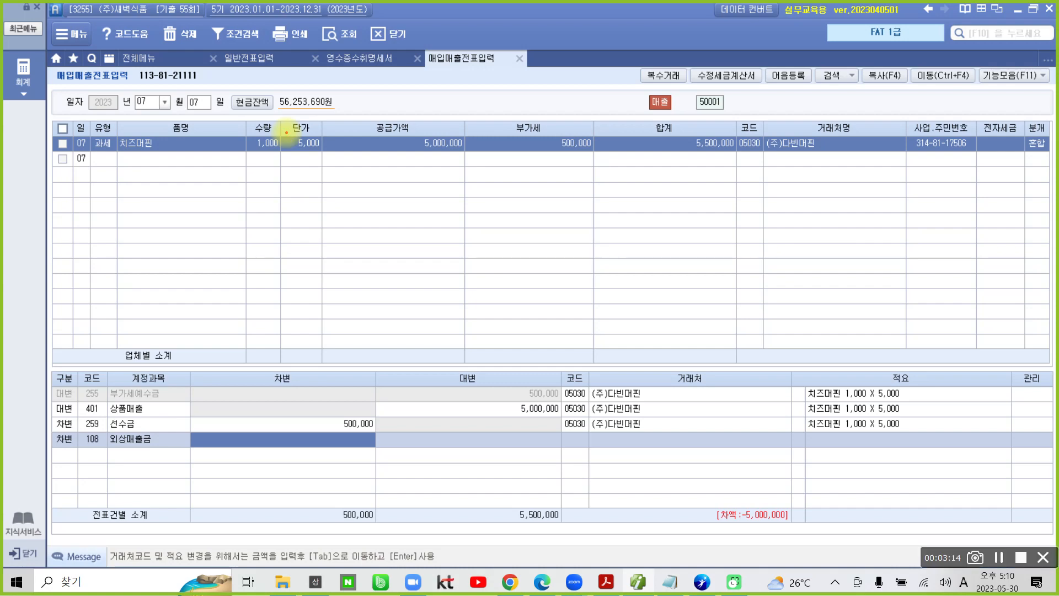
pyautogui.moveTo(717, 510); pyautogui.dragTo(686, 542)
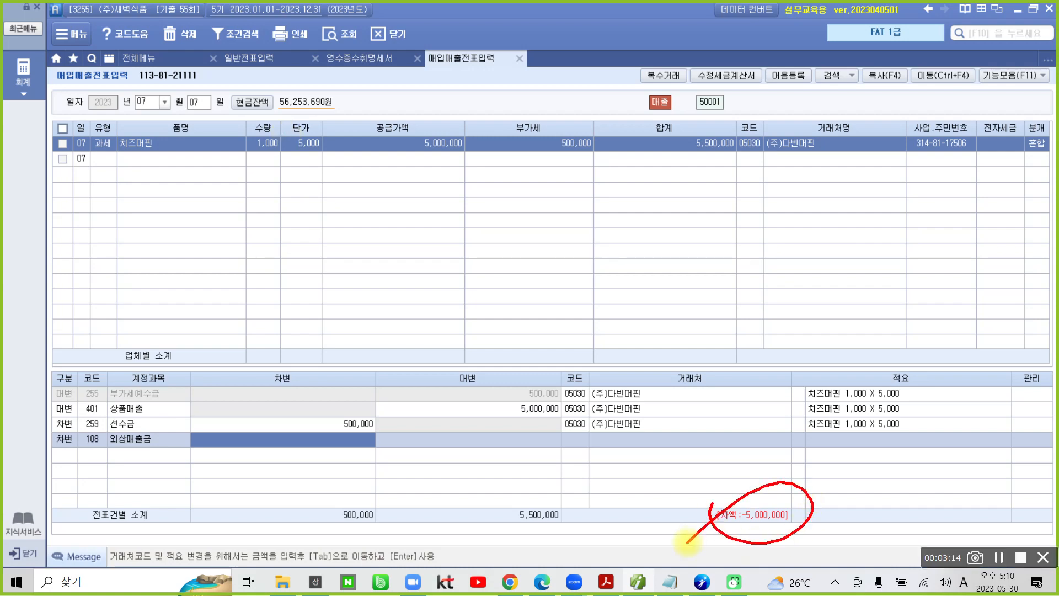
pyautogui.press('Escape')
pyautogui.write('5000000')
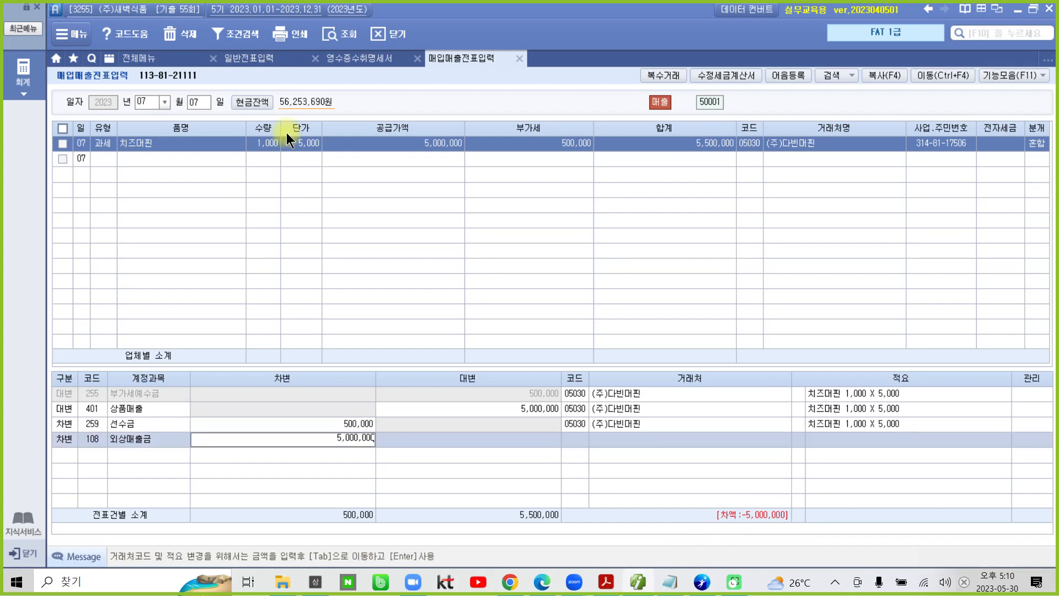
pyautogui.press('Return')
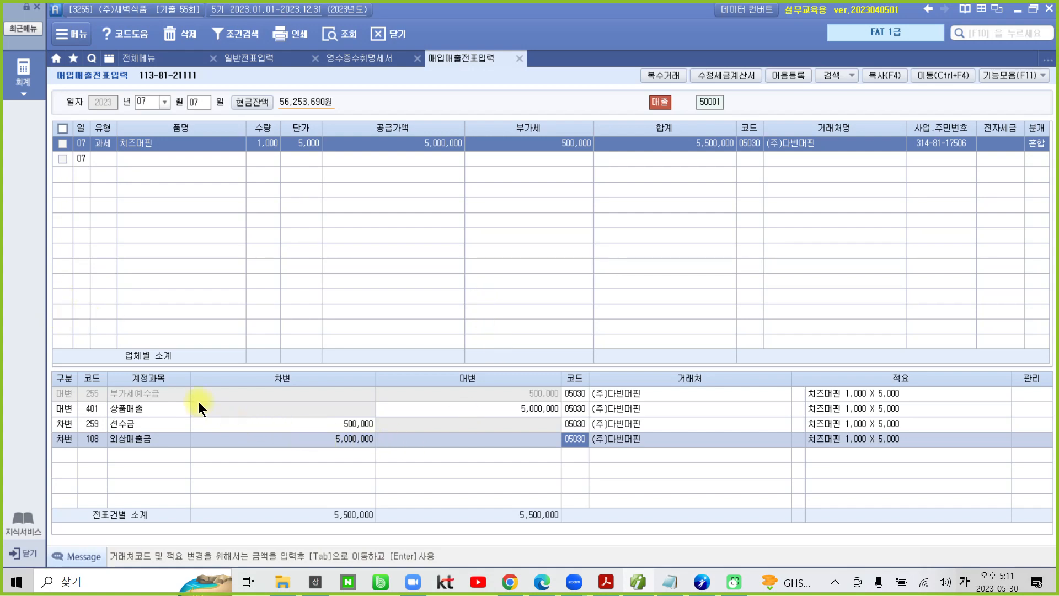
# Open 전자세금계산서 발행 및 내역관리 from the 부가가치세 II group of the full menu.
pyautogui.click(24, 72)
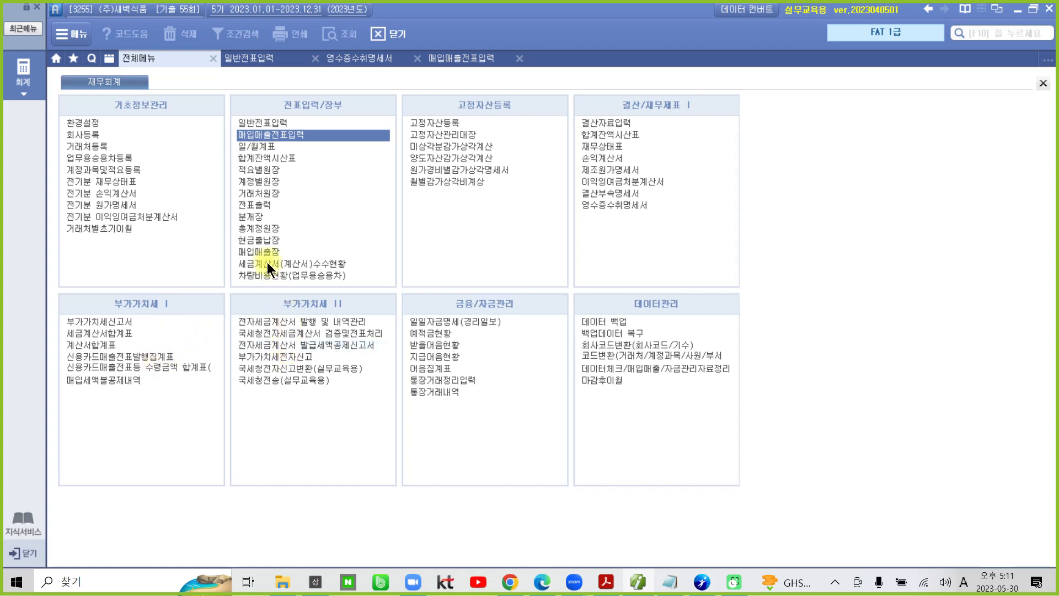
pyautogui.moveTo(227, 305)
pyautogui.mouseDown()
pyautogui.moveTo(297, 332)
pyautogui.moveTo(400, 333)
pyautogui.moveTo(402, 304)
pyautogui.mouseUp()
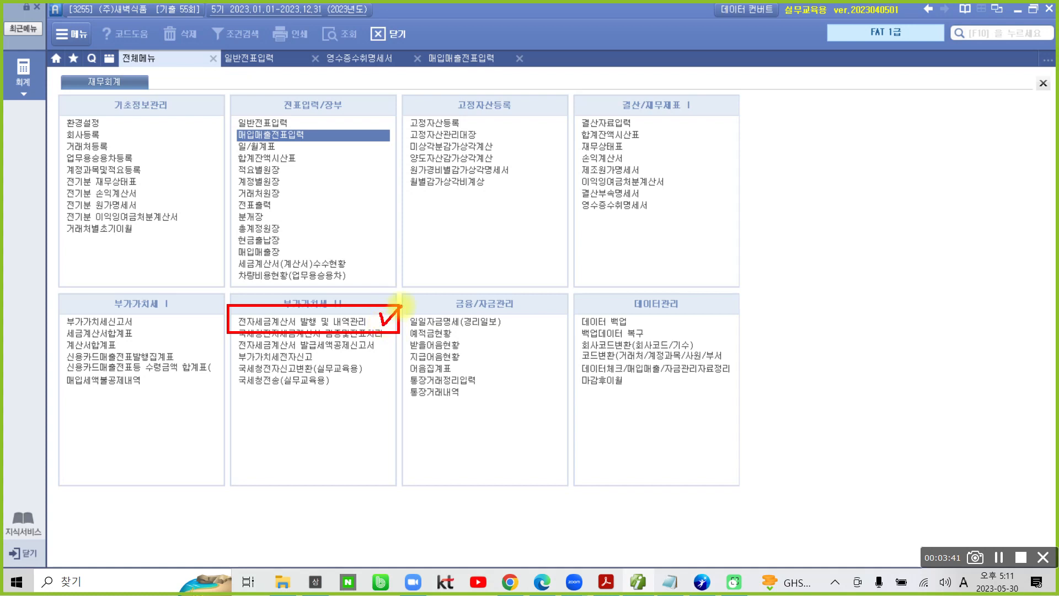
pyautogui.press('Escape')
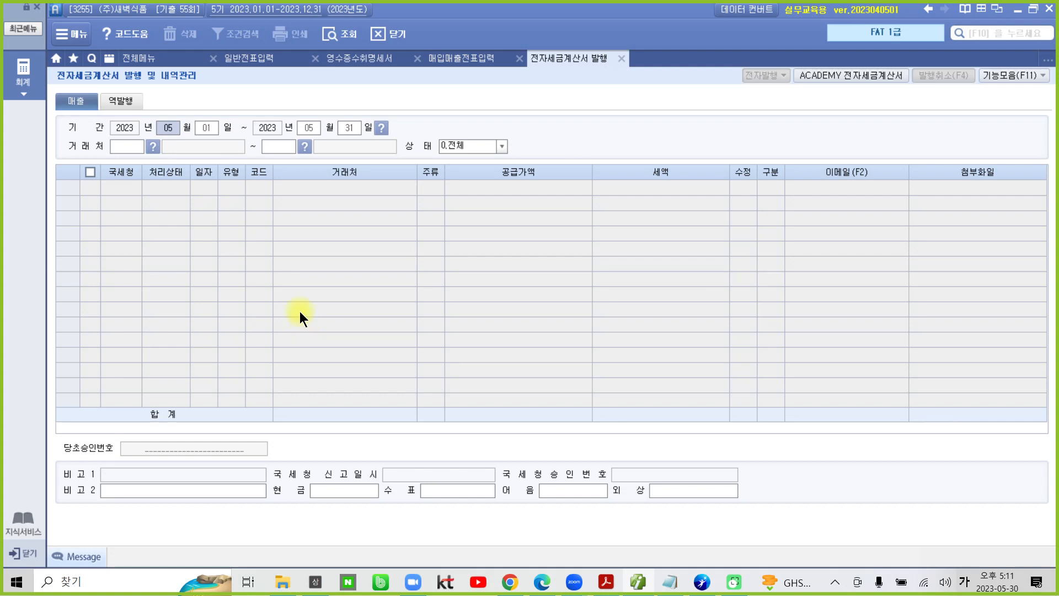
# List the sales invoices for 2023-07-07 through 2023-07-07 across all customers, from 처음 to 끝.
pyautogui.write('07')
pyautogui.press('Return')
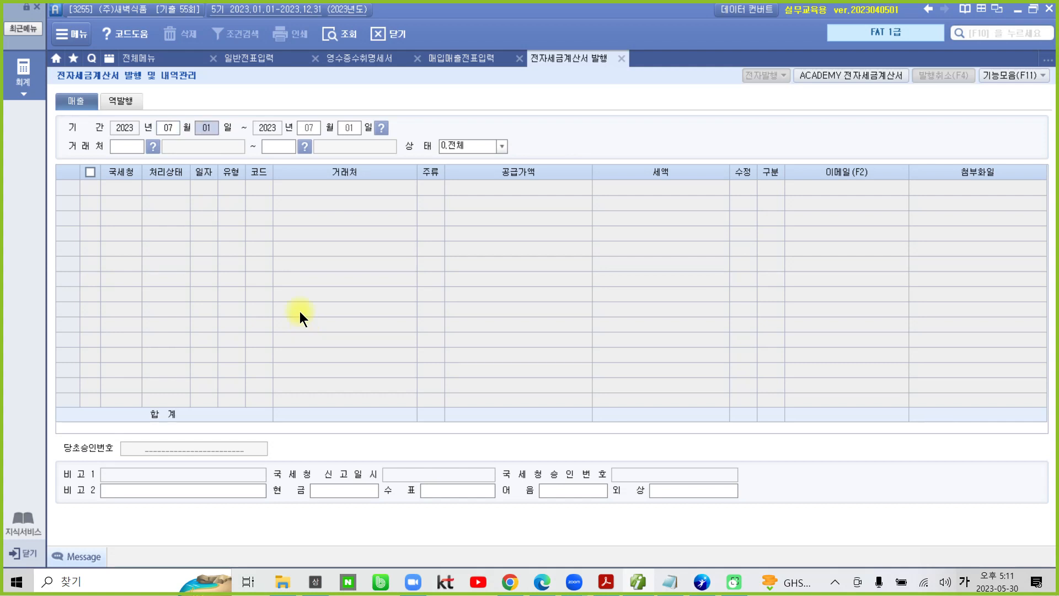
pyautogui.write('07')
pyautogui.press('Return')
pyautogui.press('Return')
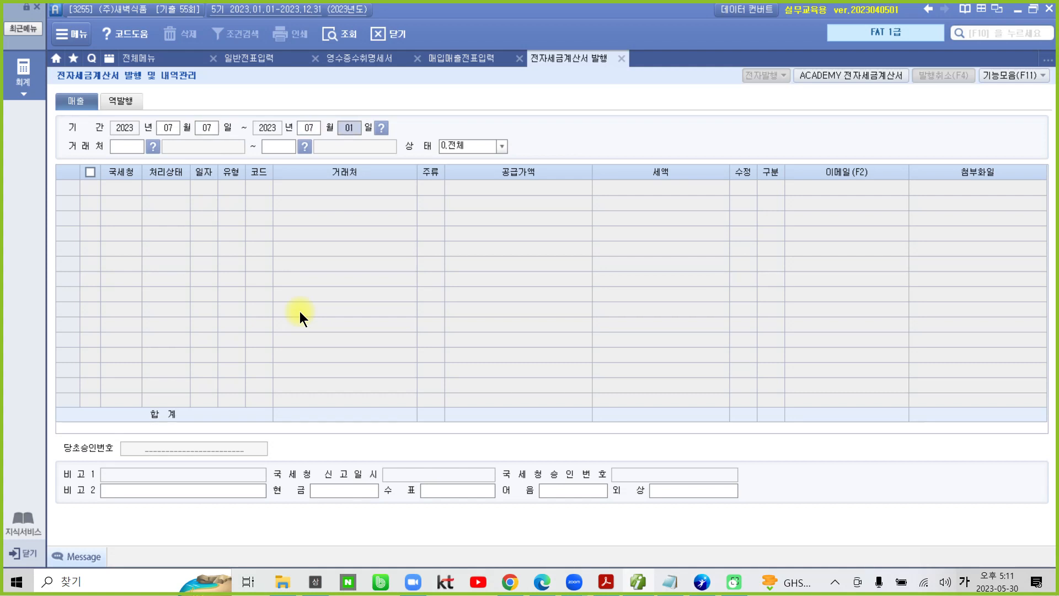
pyautogui.write('07')
pyautogui.press('Return')
pyautogui.press('Return')
pyautogui.press('Return')
pyautogui.press('Return')
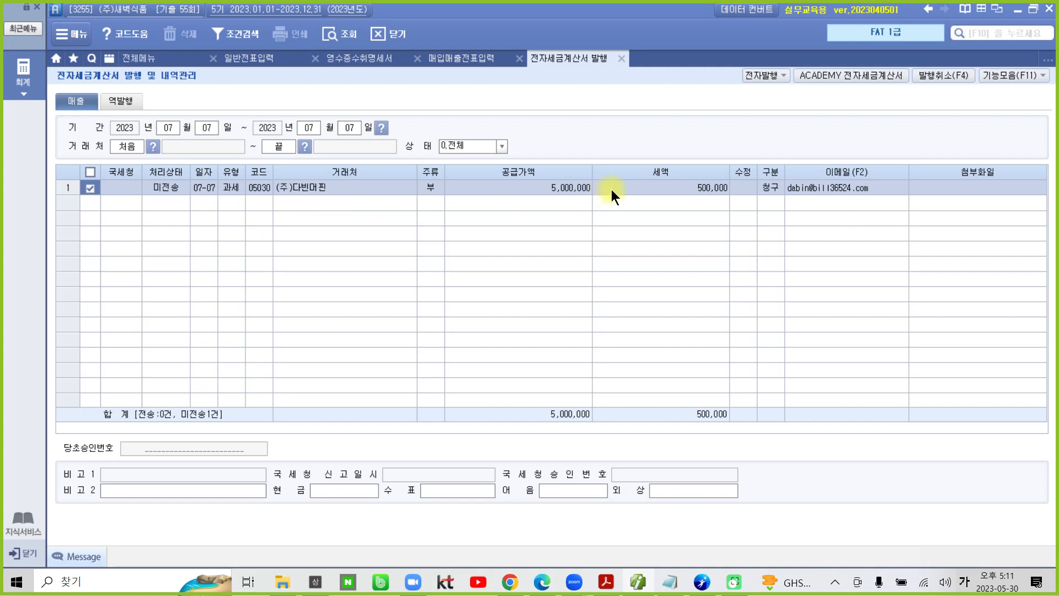
# Issue the electronic tax invoice for the selected (주)다빈머핀 sale, accepting the prefilled login details.
pyautogui.click(762, 76)
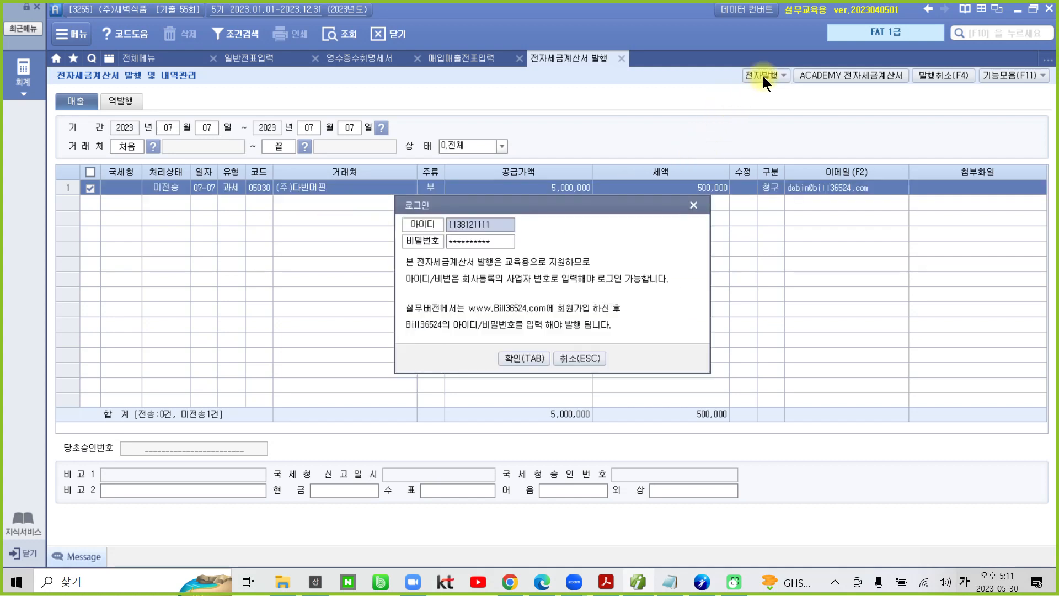
pyautogui.click(525, 358)
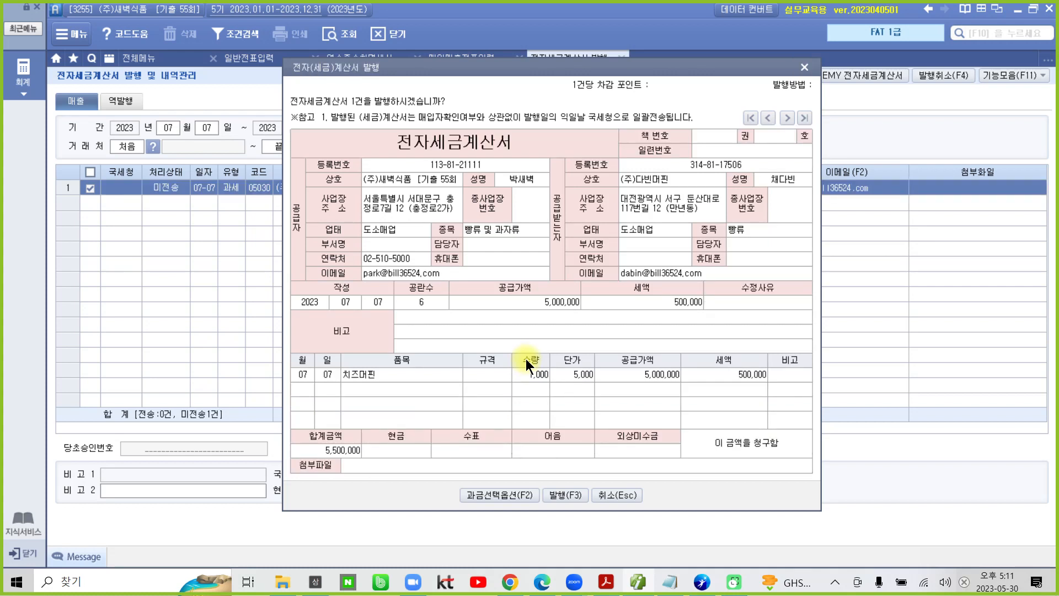
pyautogui.click(555, 492)
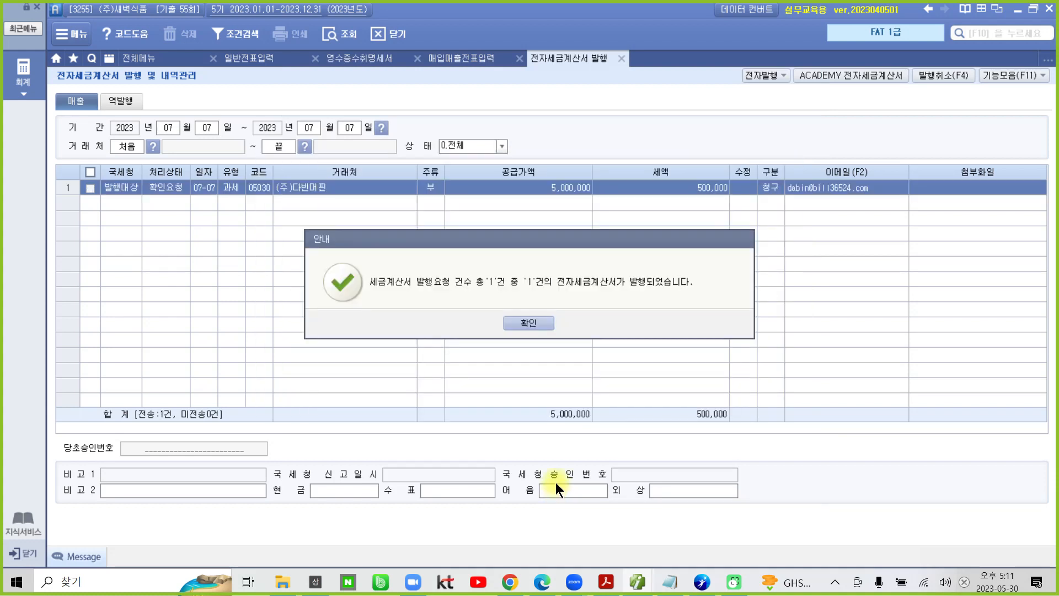
pyautogui.click(529, 322)
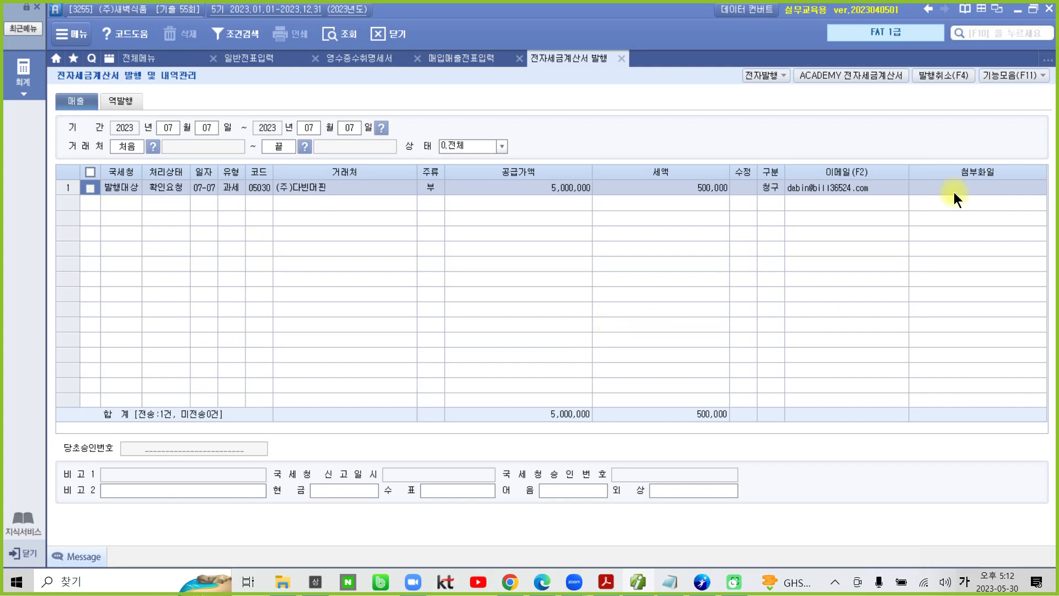
# Log in to ACADEMY 전자세금계산서 with the prefilled account and retrieve the untransmitted sales invoices for 2023-07-07.
pyautogui.click(878, 77)
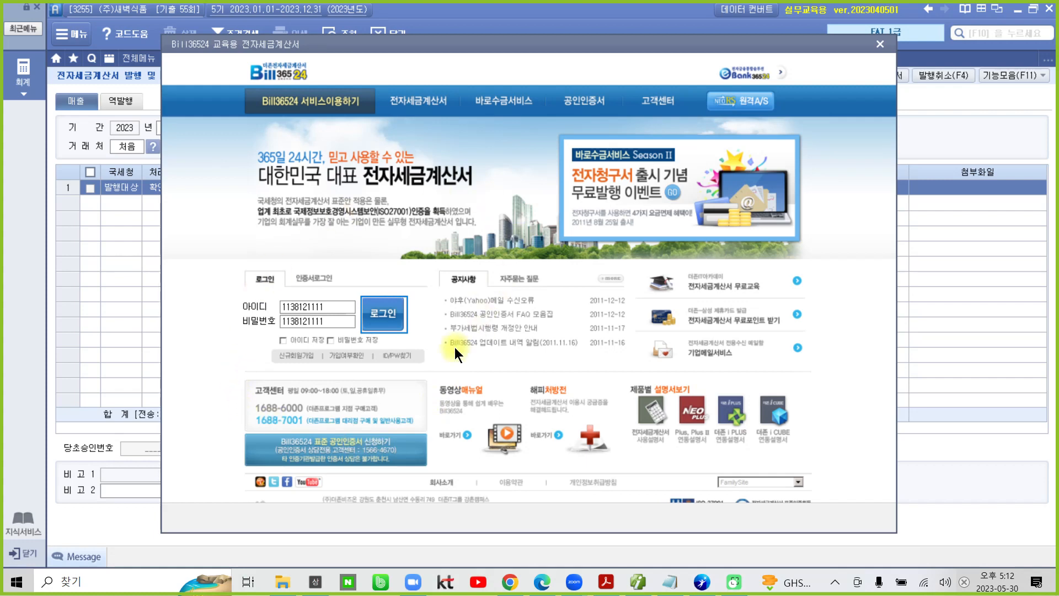
pyautogui.click(375, 314)
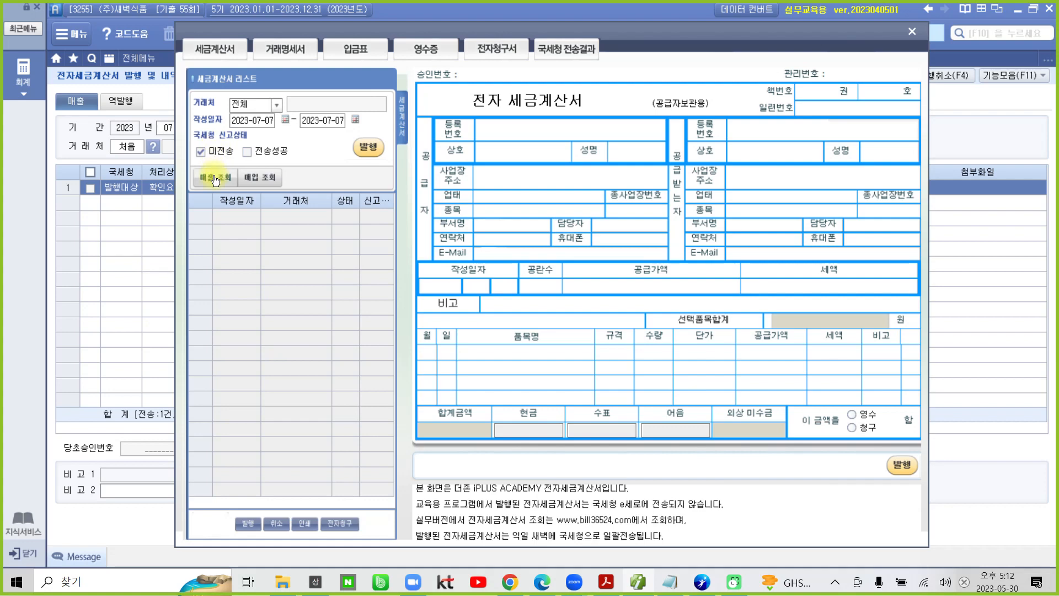
pyautogui.click(215, 179)
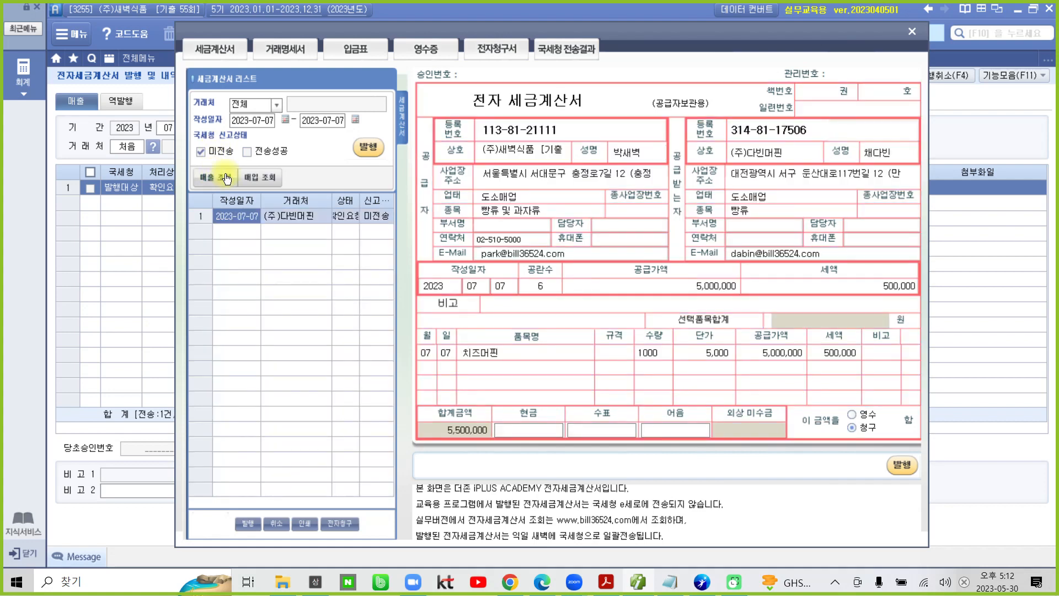
# Issue the (주)다빈머핀 invoice on the Bill36524 training site and close its window.
pyautogui.click(368, 150)
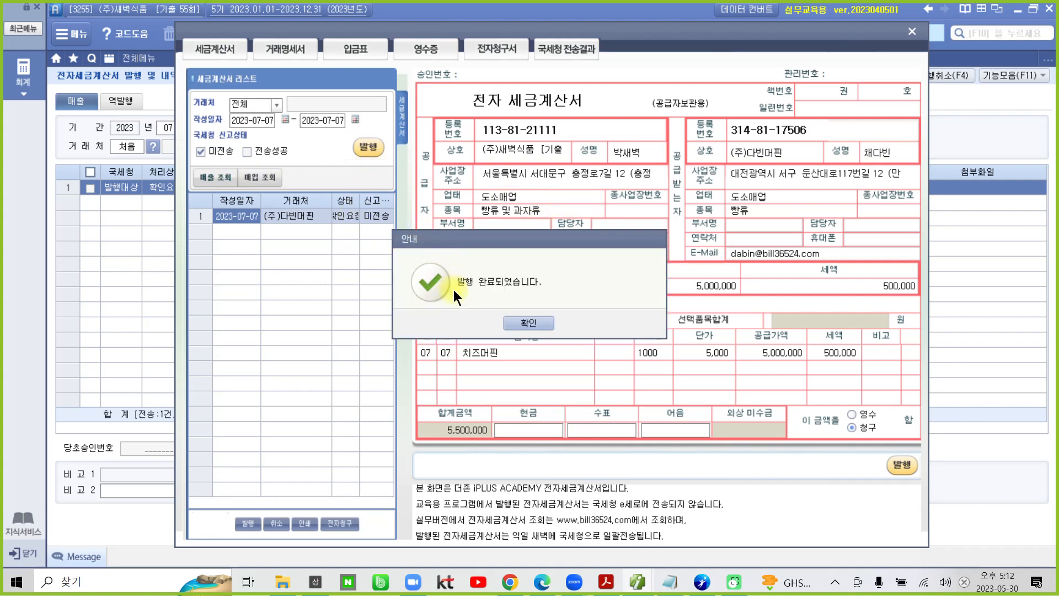
pyautogui.click(528, 323)
pyautogui.click(529, 323)
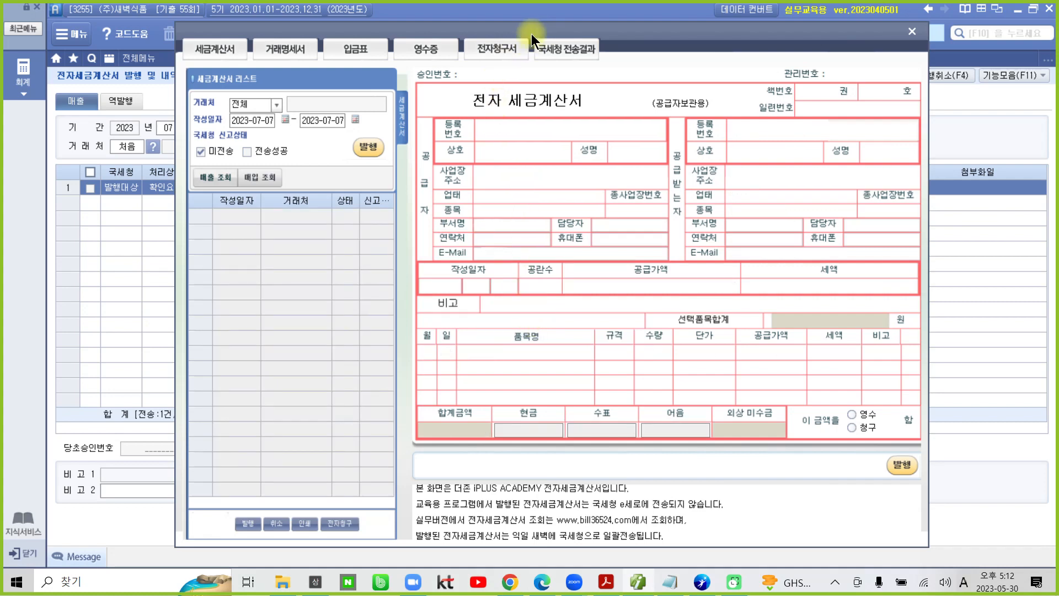
pyautogui.moveTo(531, 34); pyautogui.dragTo(512, 82)
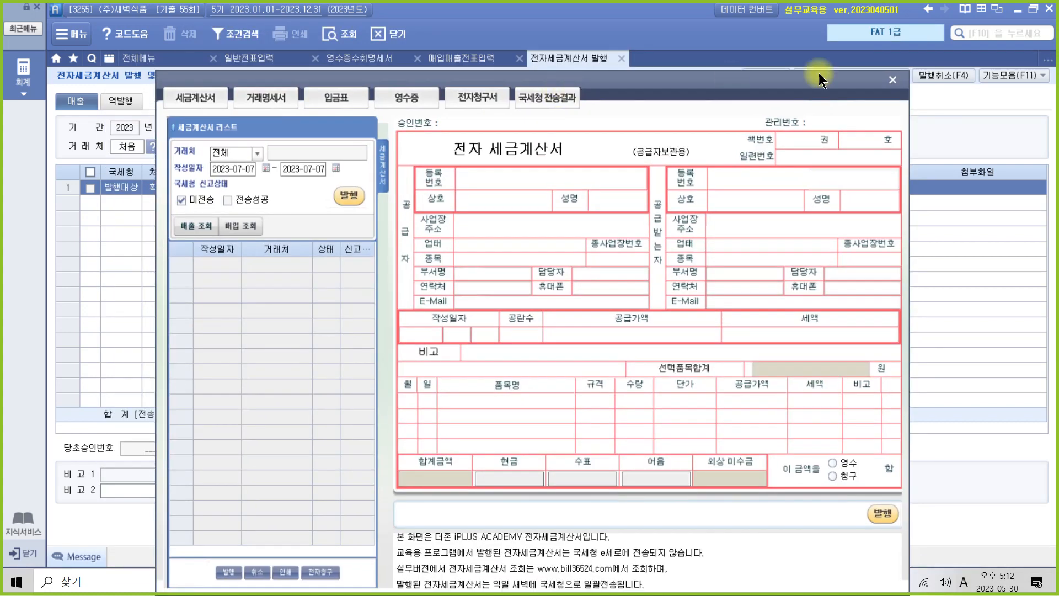
pyautogui.click(892, 80)
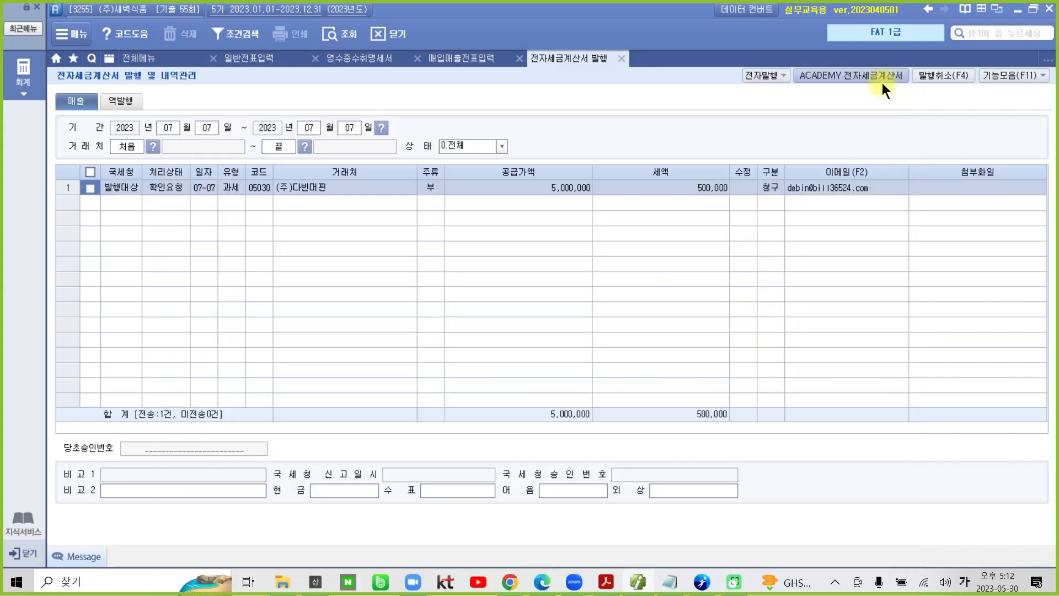
# Close the invoice issuing screen, reload the July 7 entries in 매입매출전표입력, and check the 치즈머핀 sale's 전자세금 status and journal lines.
pyautogui.click(621, 59)
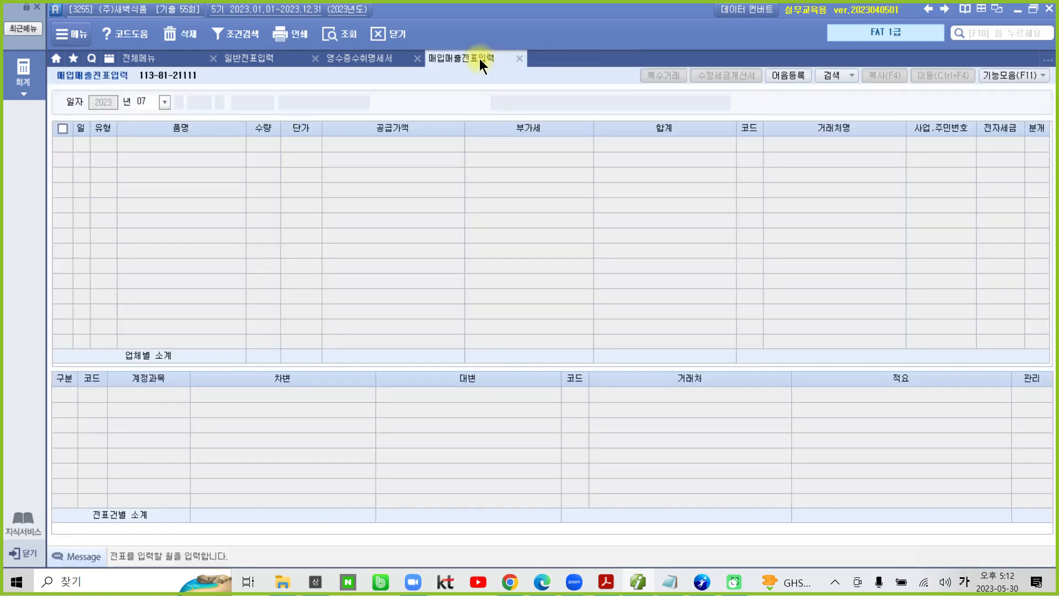
pyautogui.click(330, 34)
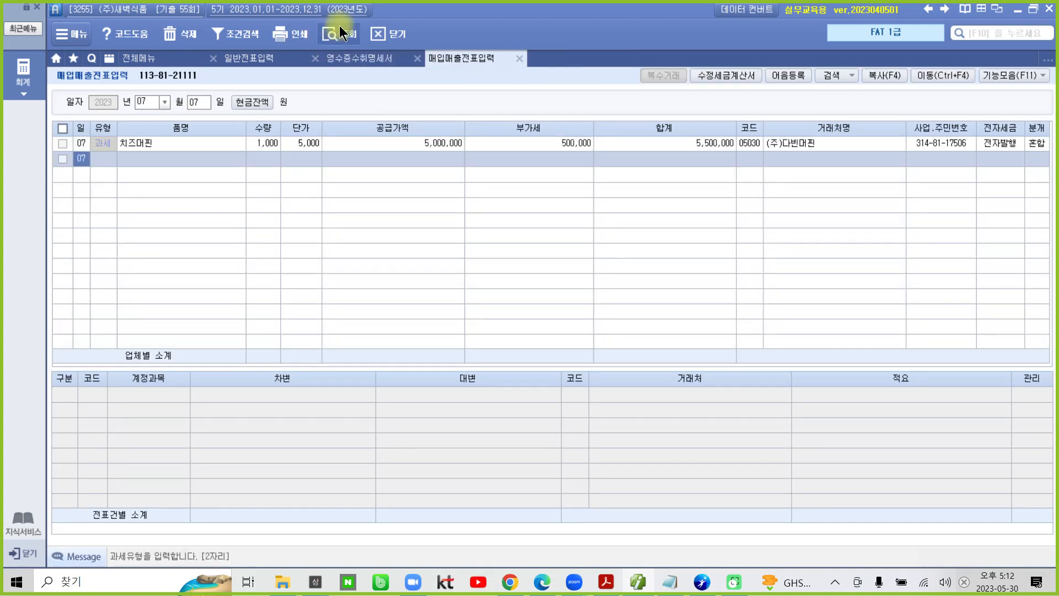
pyautogui.click(1037, 143)
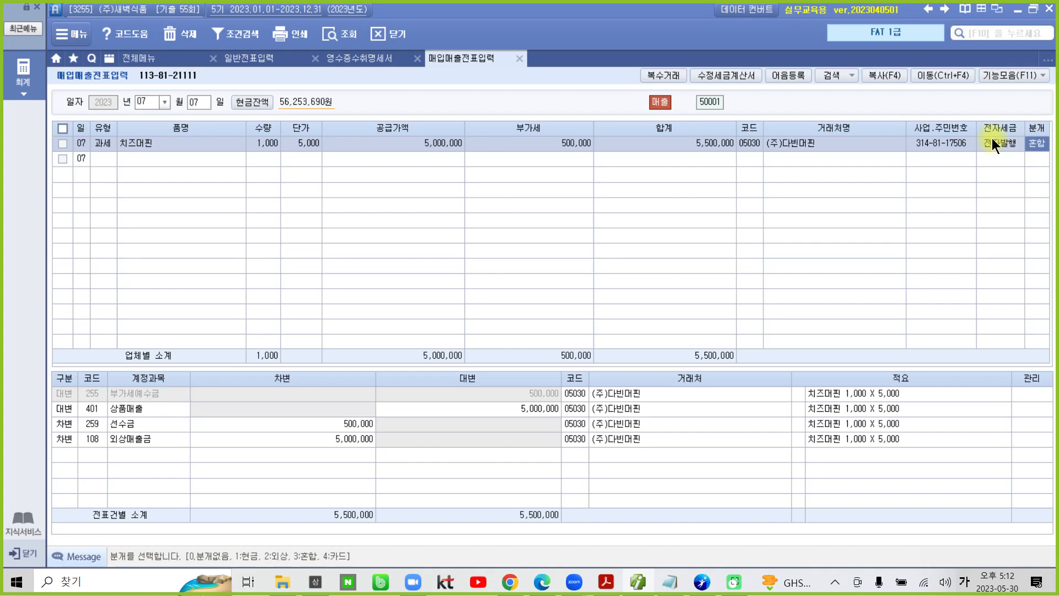
pyautogui.hotkey('ctrl', '2')
pyautogui.moveTo(976, 117); pyautogui.dragTo(1020, 159)
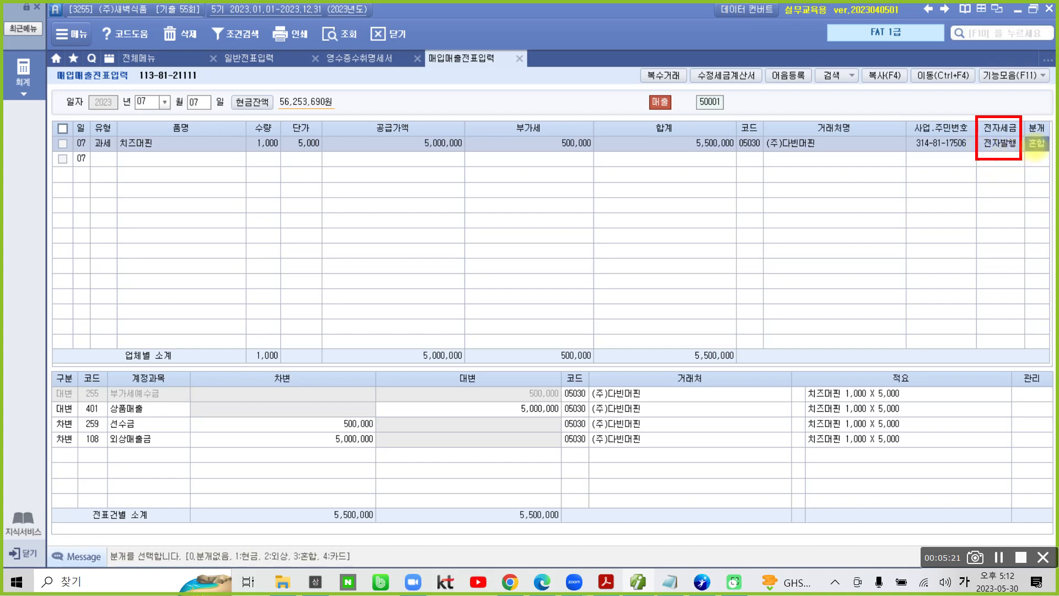
pyautogui.click(1042, 146)
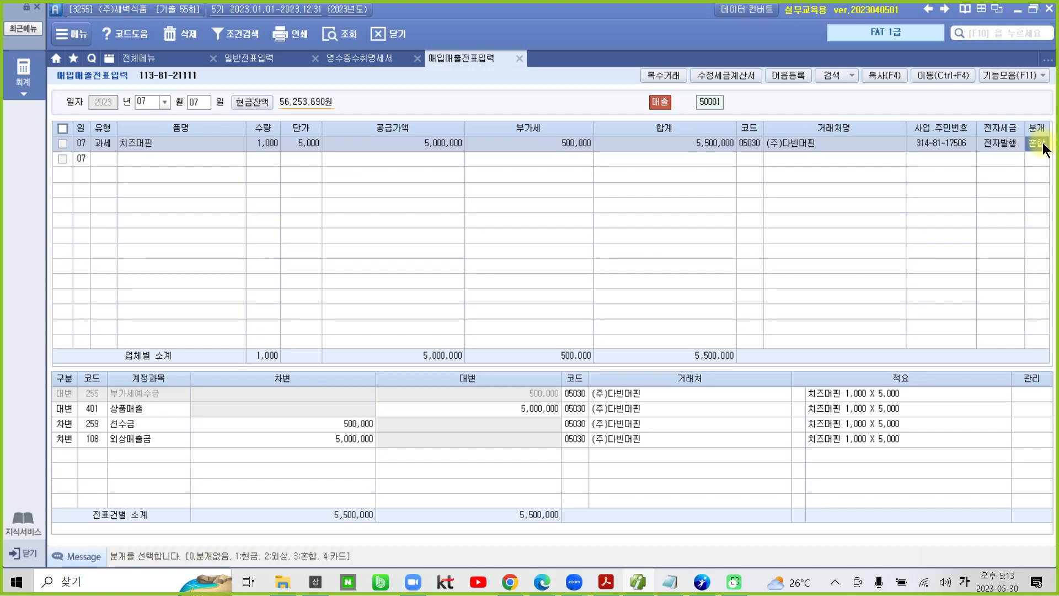
# Switch to the exam PDF in Acrobat Reader and view problem 2 (매입거래) with its tax invoice dated 2023.7.12.
pyautogui.click(630, 588)
pyautogui.scroll(-3, 495, 483)
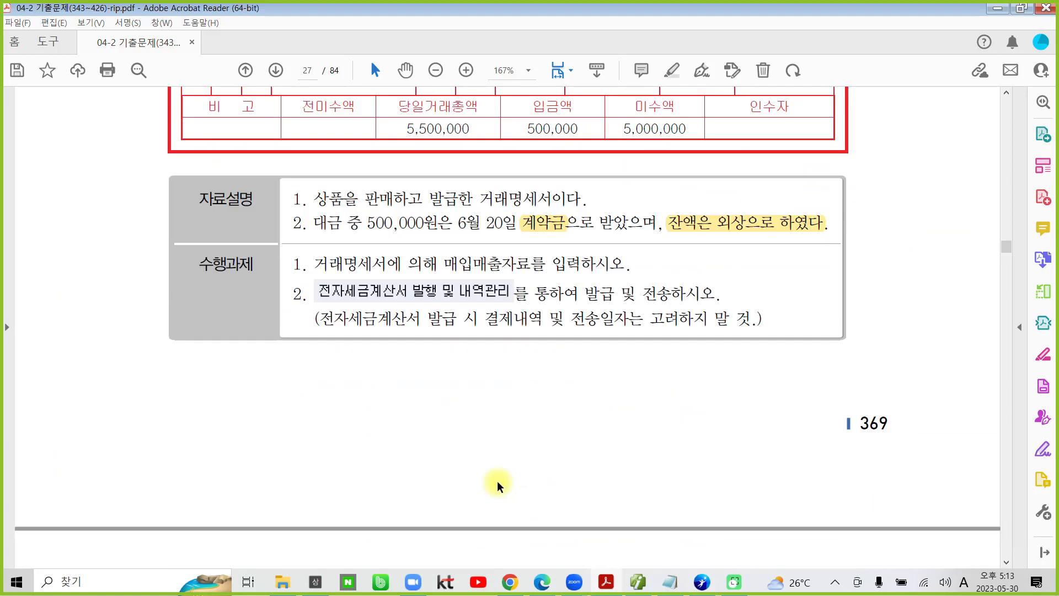
pyautogui.scroll(-10, 496, 485)
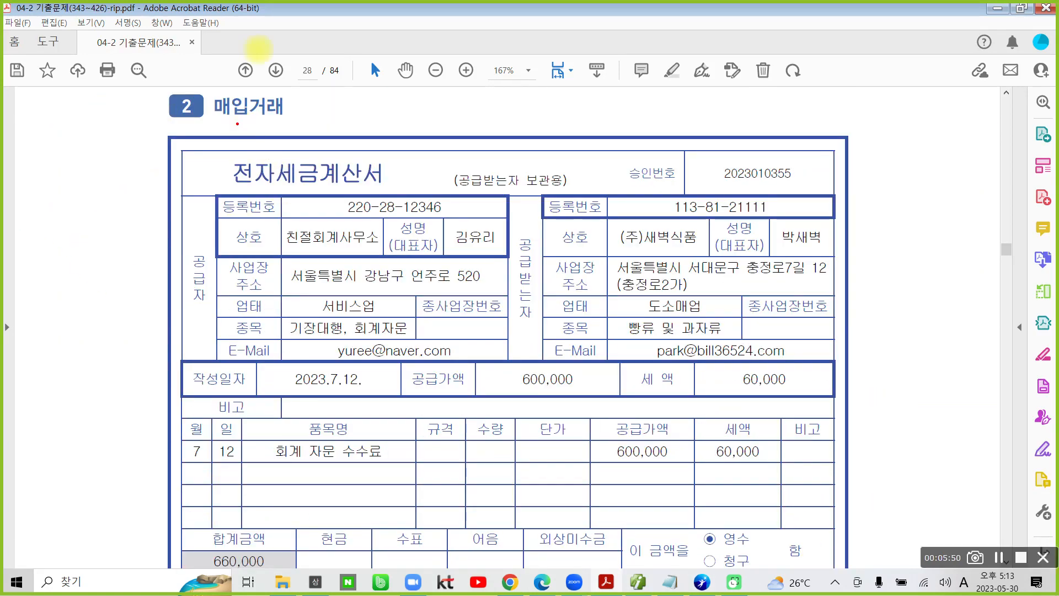
# Circle the 매입거래 heading, underline the 전자세금계산서 title, write 51 and 54 beside the invoice, and clear the temporary marks.
pyautogui.moveTo(258, 48); pyautogui.dragTo(189, 146)
pyautogui.moveTo(229, 190); pyautogui.dragTo(406, 194)
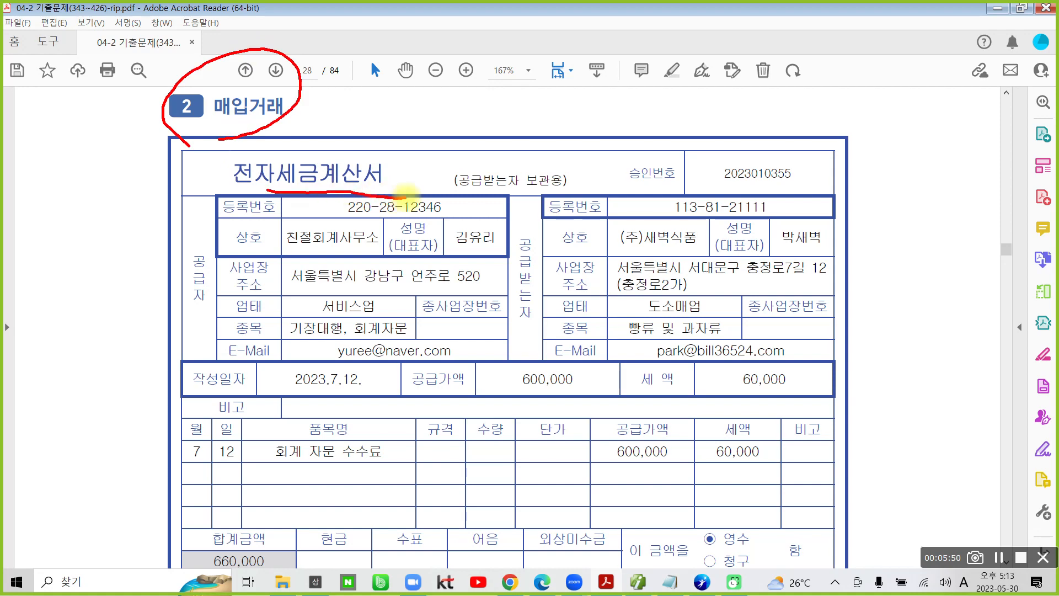
pyautogui.moveTo(87, 152); pyautogui.dragTo(65, 256)
pyautogui.moveTo(72, 208)
pyautogui.mouseDown()
pyautogui.moveTo(96, 207)
pyautogui.moveTo(120, 248)
pyautogui.mouseUp()
pyautogui.moveTo(86, 300)
pyautogui.mouseDown()
pyautogui.moveTo(65, 320)
pyautogui.moveTo(59, 373)
pyautogui.mouseUp()
pyautogui.moveTo(85, 326)
pyautogui.mouseDown()
pyautogui.moveTo(146, 371)
pyautogui.moveTo(117, 382)
pyautogui.mouseUp()
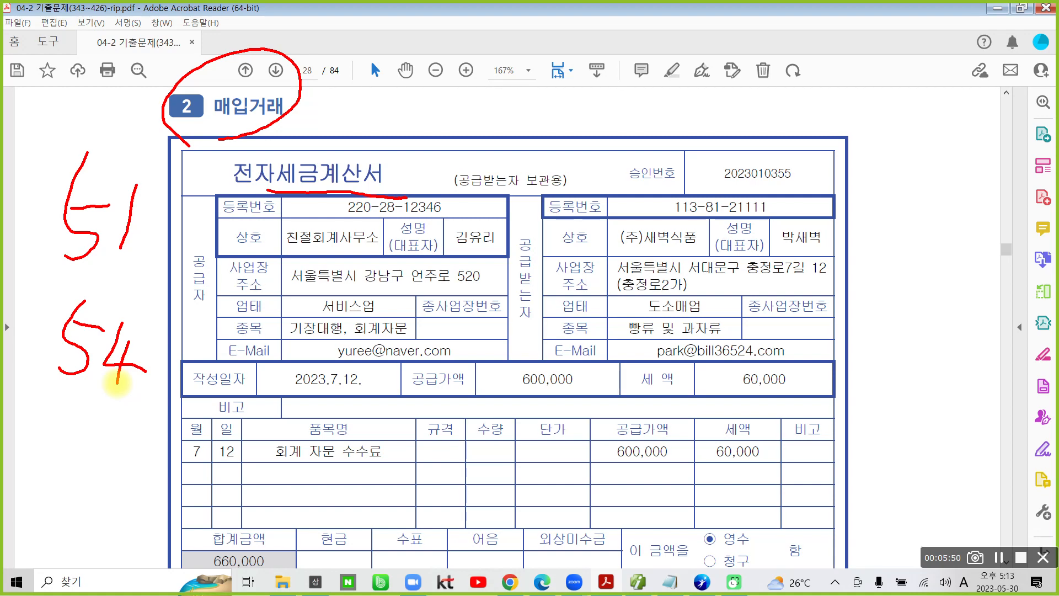
pyautogui.press('Escape')
# Read the 자료설명 and 수행과제 notes below the July 12 invoice and highlight 전자입력 in the instruction.
pyautogui.scroll(-4, 373, 415)
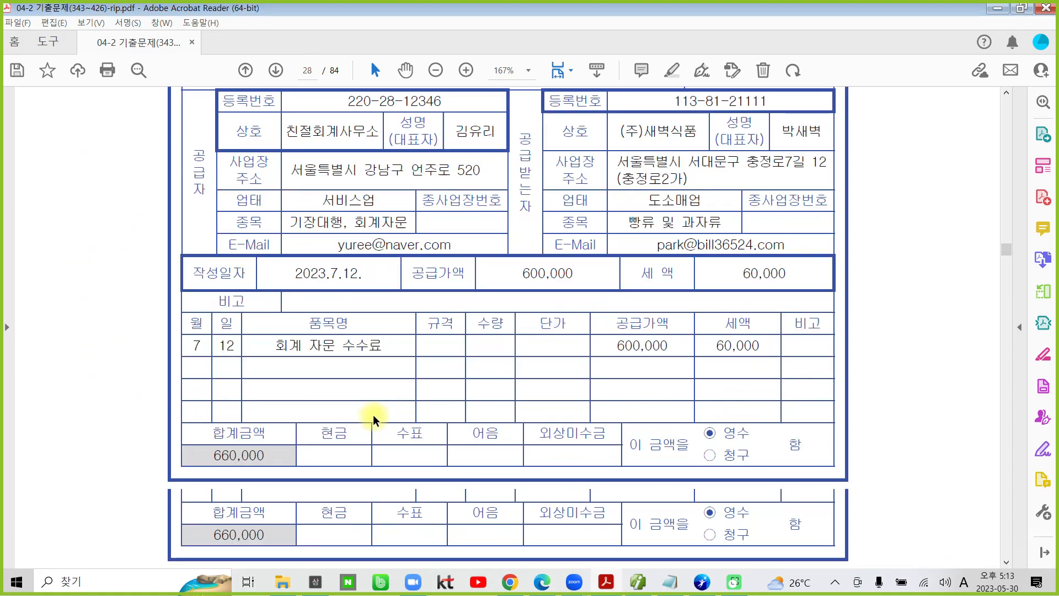
pyautogui.scroll(-10, 373, 419)
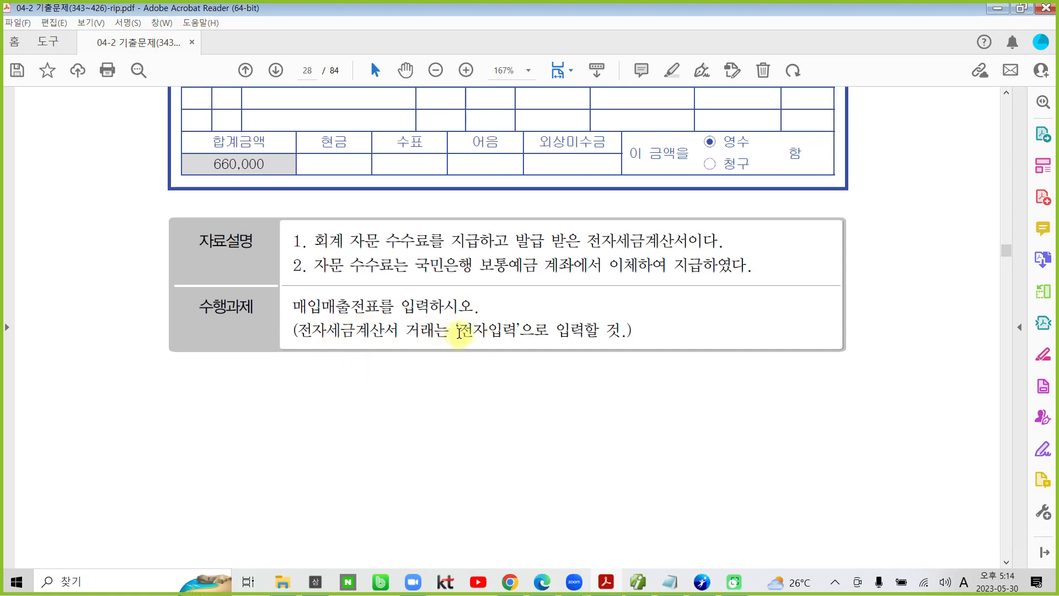
pyautogui.moveTo(458, 333); pyautogui.dragTo(517, 333)
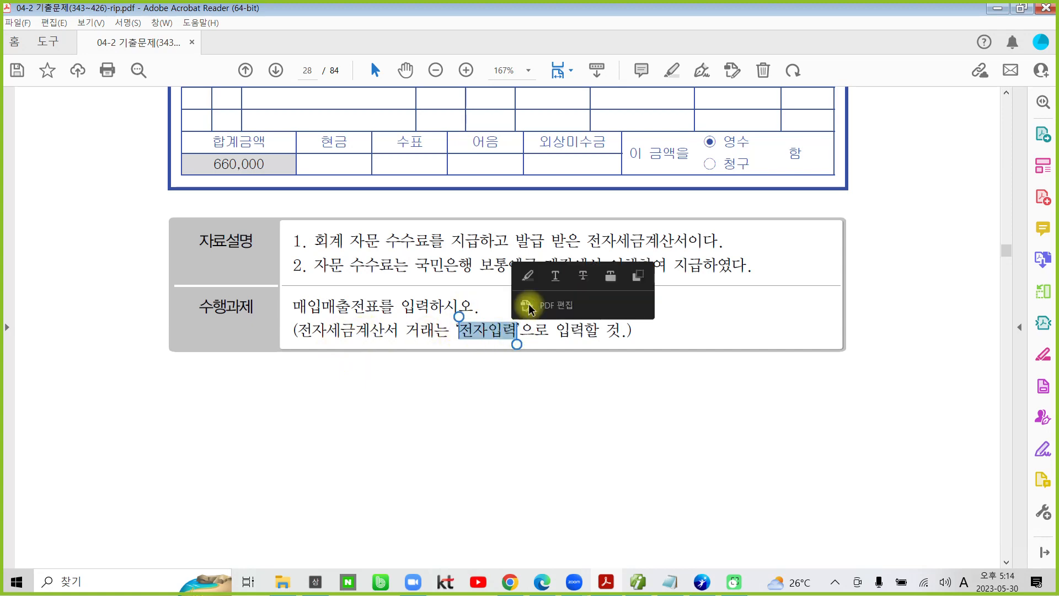
pyautogui.click(527, 275)
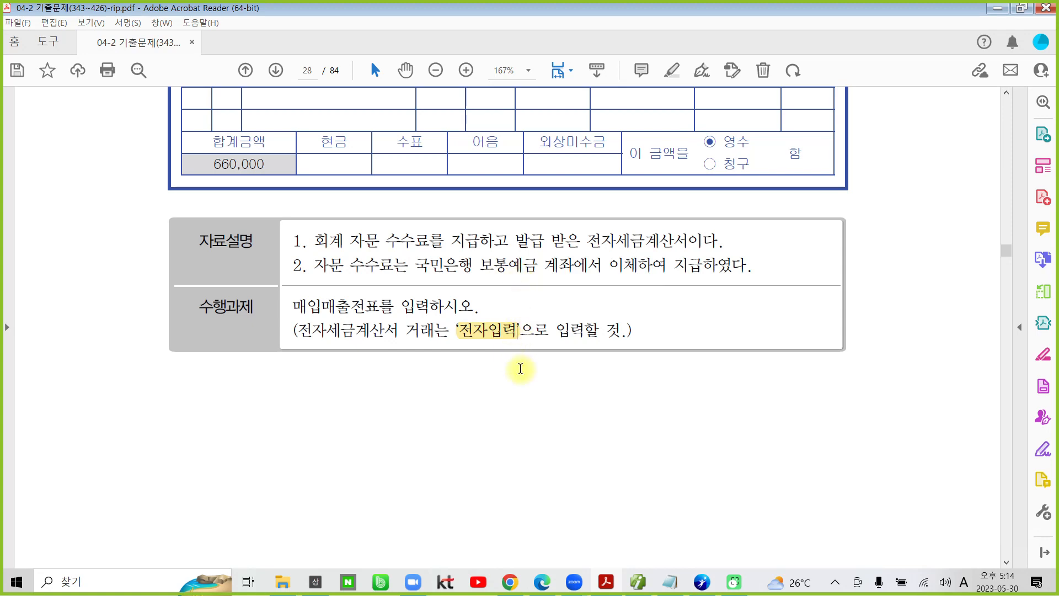
pyautogui.scroll(4, 521, 366)
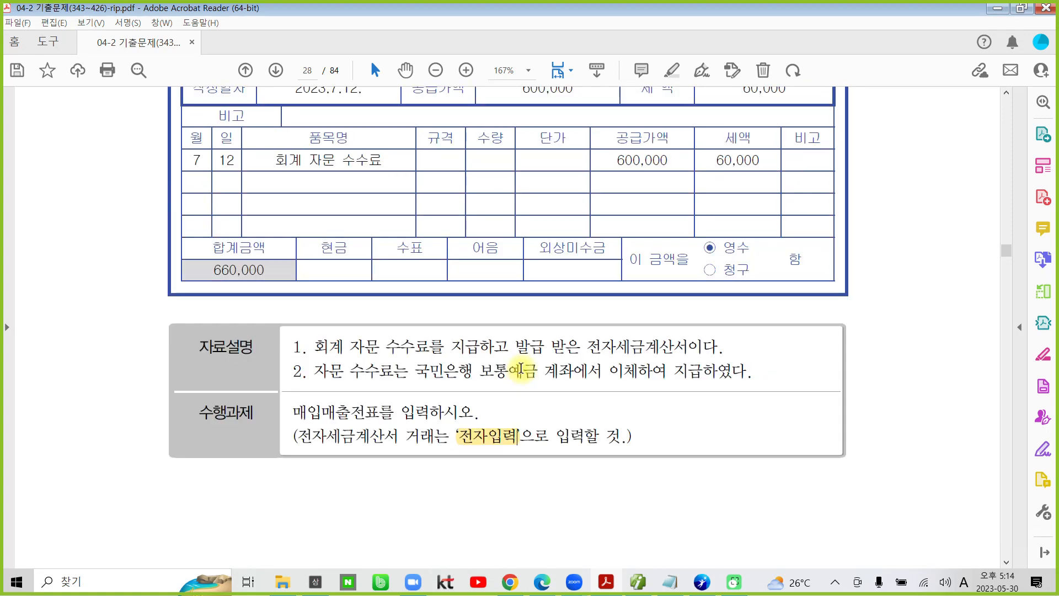
pyautogui.scroll(2, 521, 366)
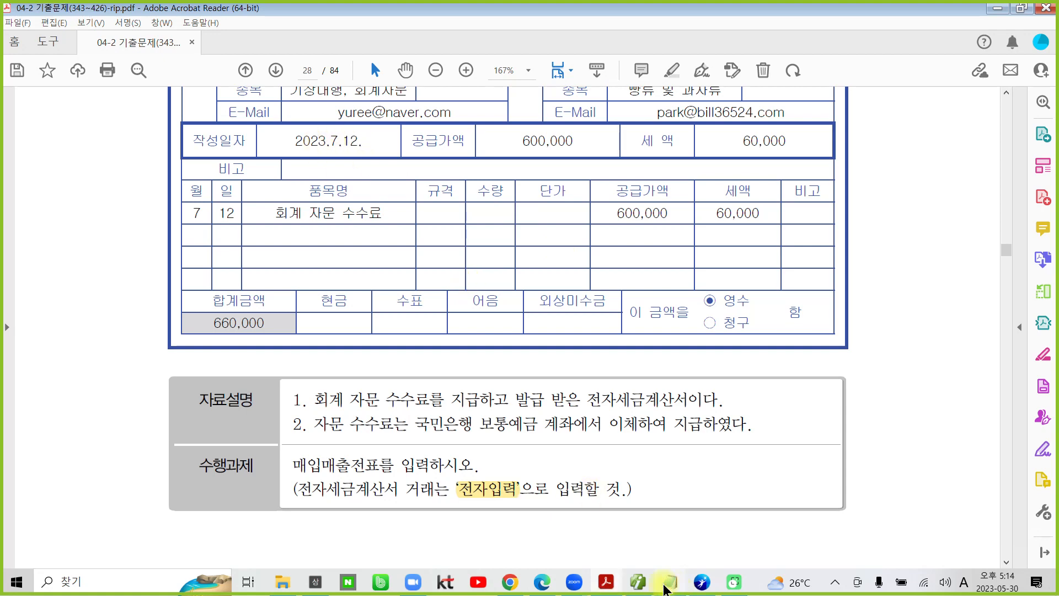
# Switch to the accounting program, load July 12 in 매입매출전표입력, and set the first entry's type to purchase 51.과세.
pyautogui.click(649, 589)
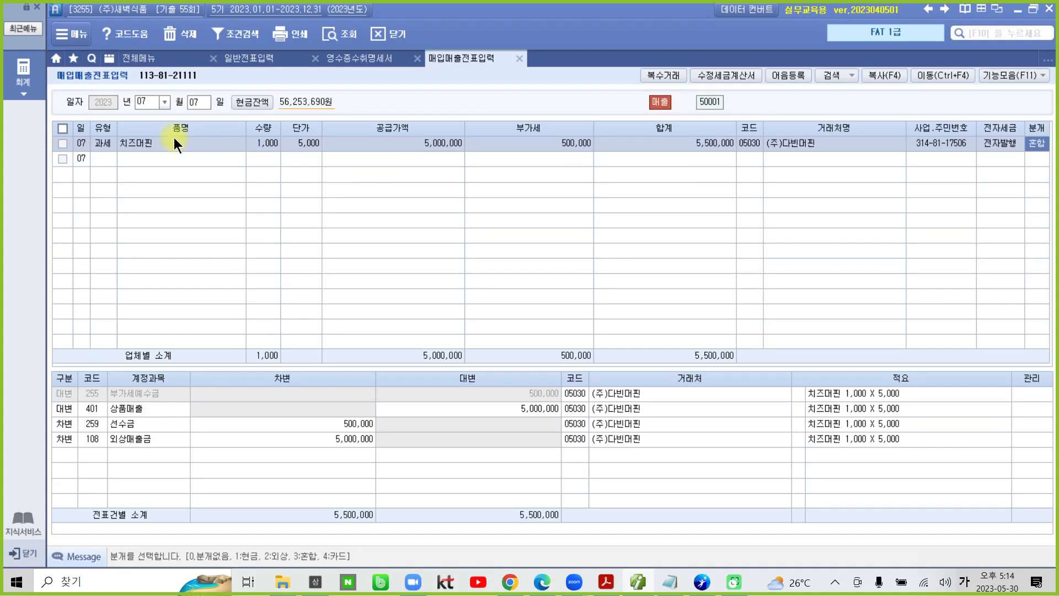
pyautogui.click(201, 105)
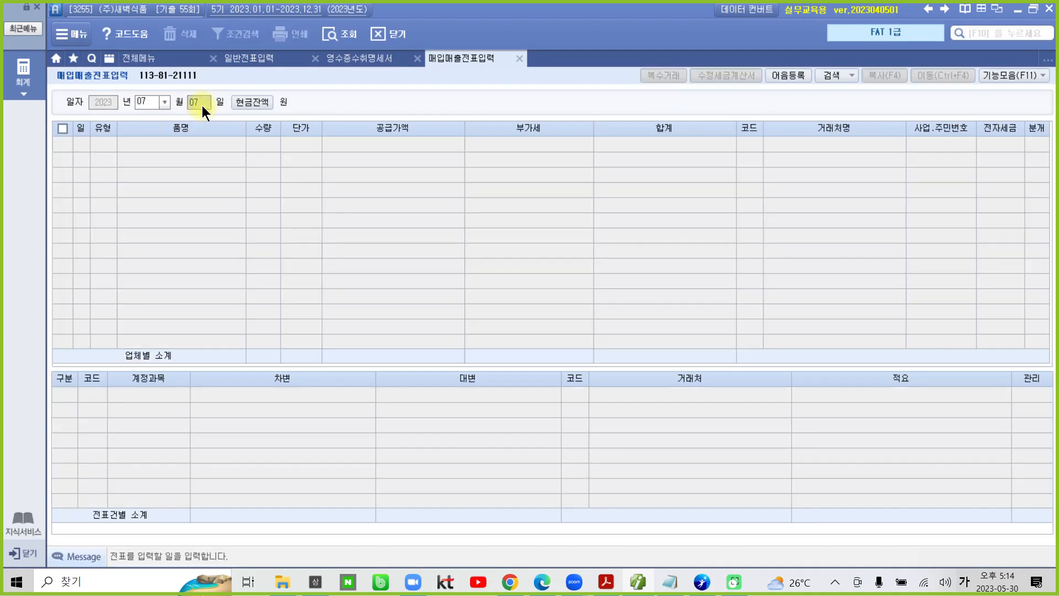
pyautogui.write('12')
pyautogui.press('Return')
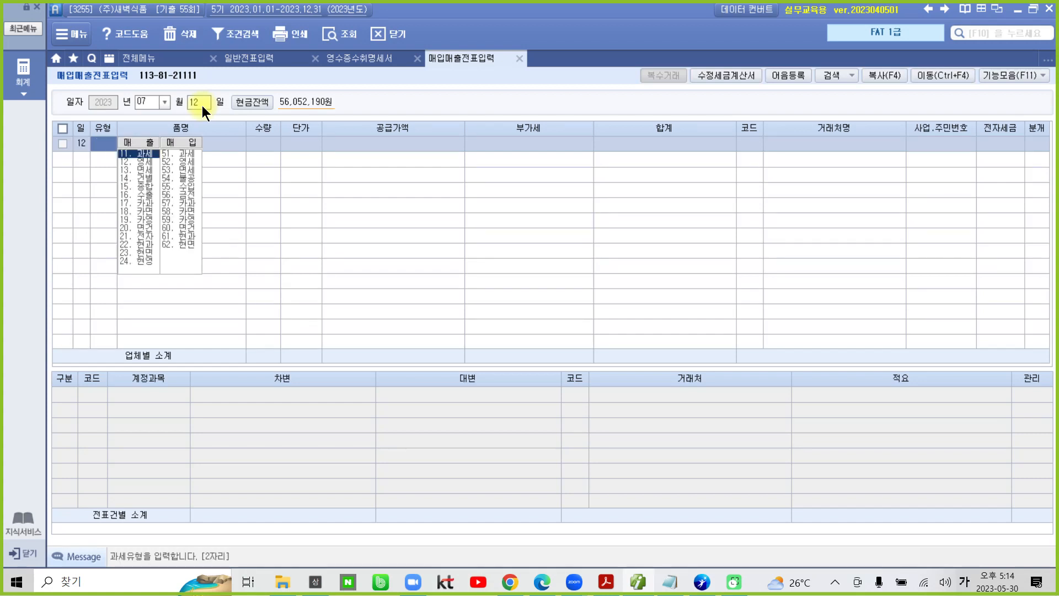
pyautogui.write('11')
pyautogui.press('Return')
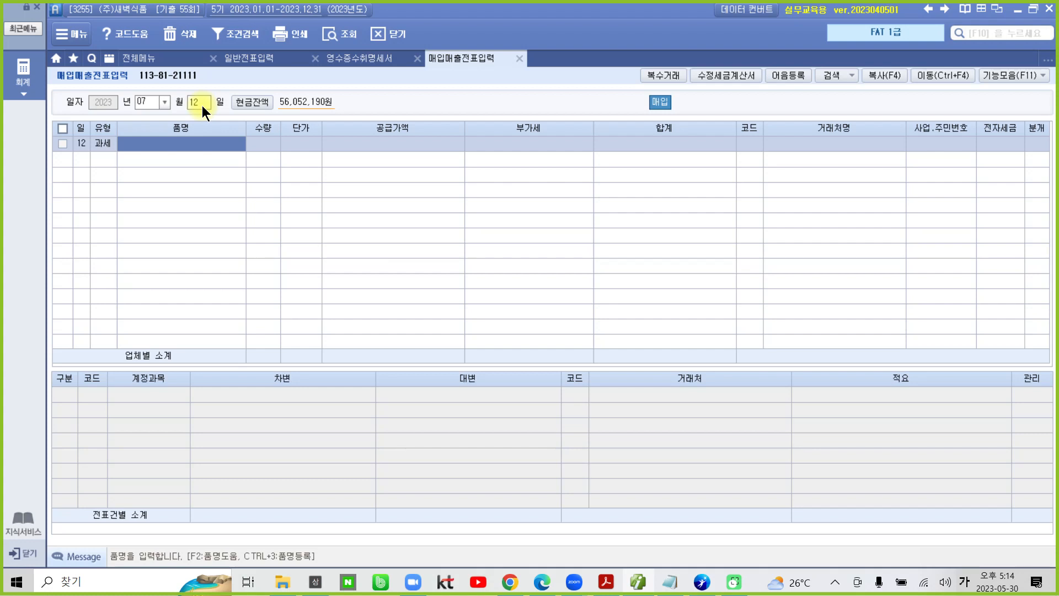
# Enter 회계 자문 수수료 as the item name with a supply value of 600,000, leaving quantity and unit price blank.
pyautogui.write('회계 자료')
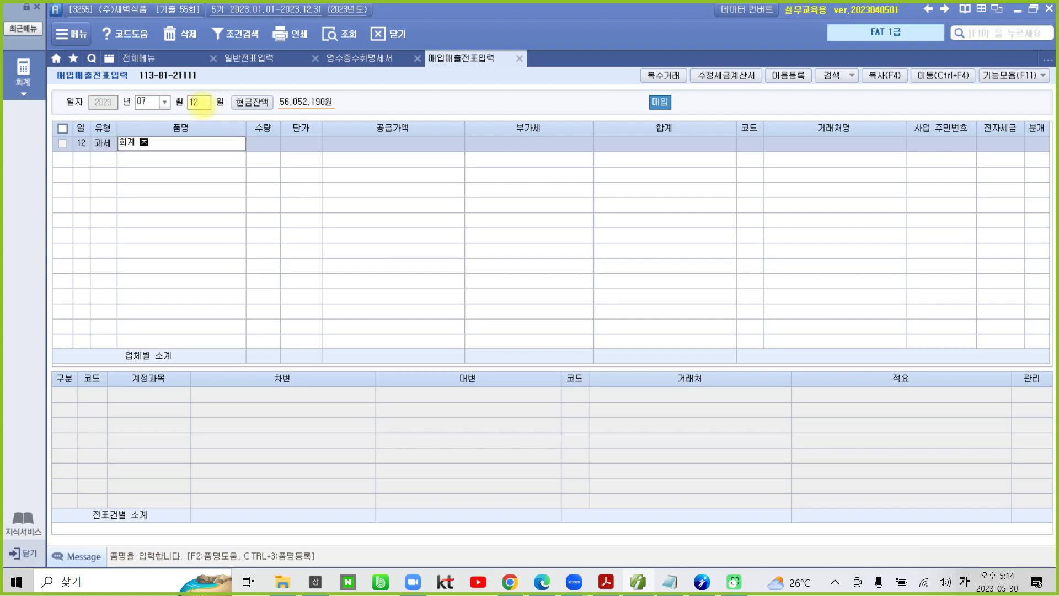
pyautogui.write(' 수수료')
pyautogui.press('Return')
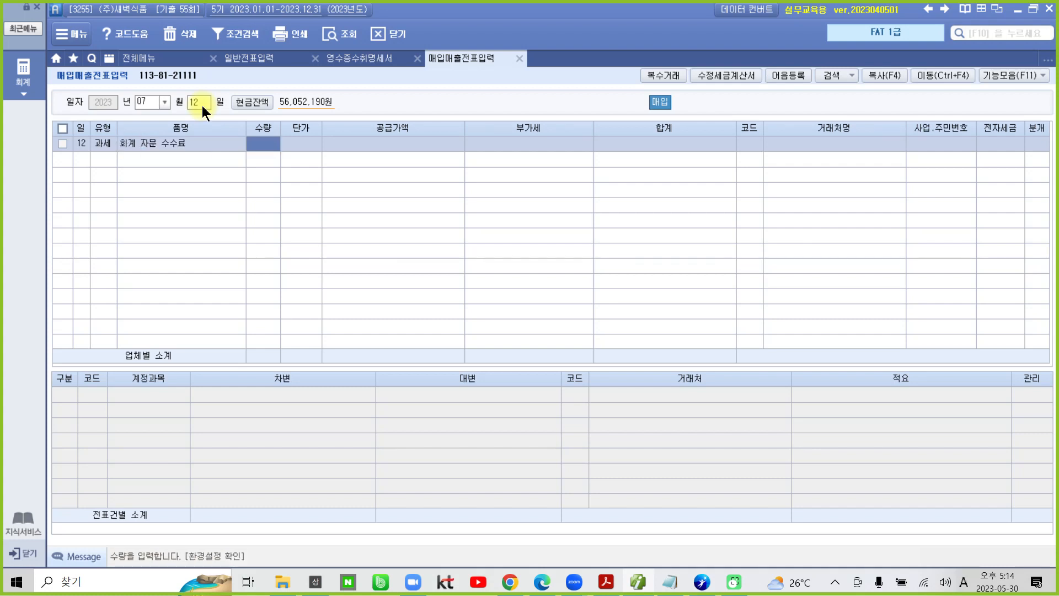
pyautogui.press('Return')
pyautogui.press('Return')
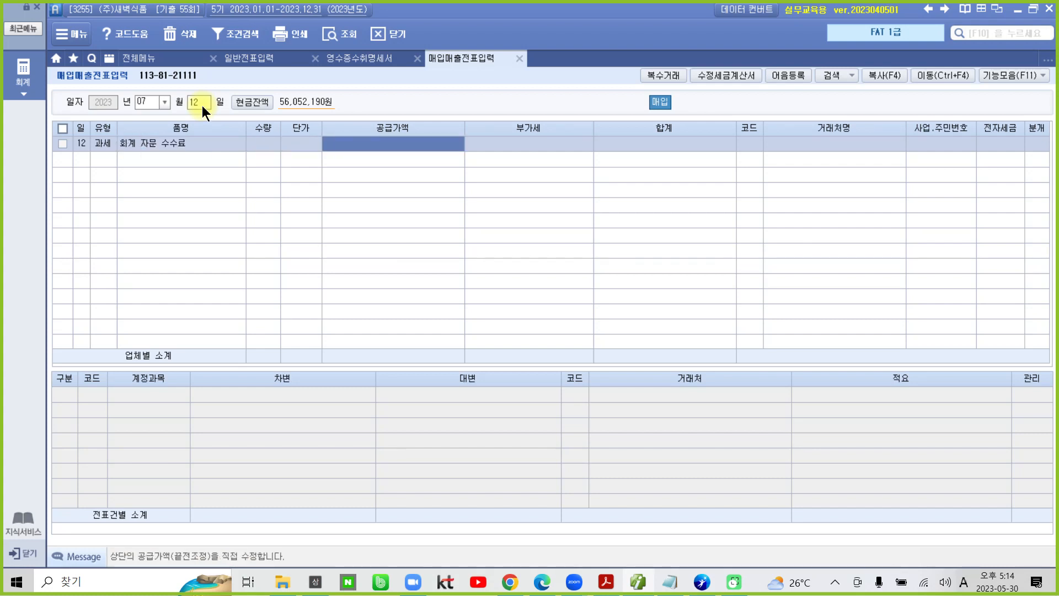
pyautogui.write('6000000')
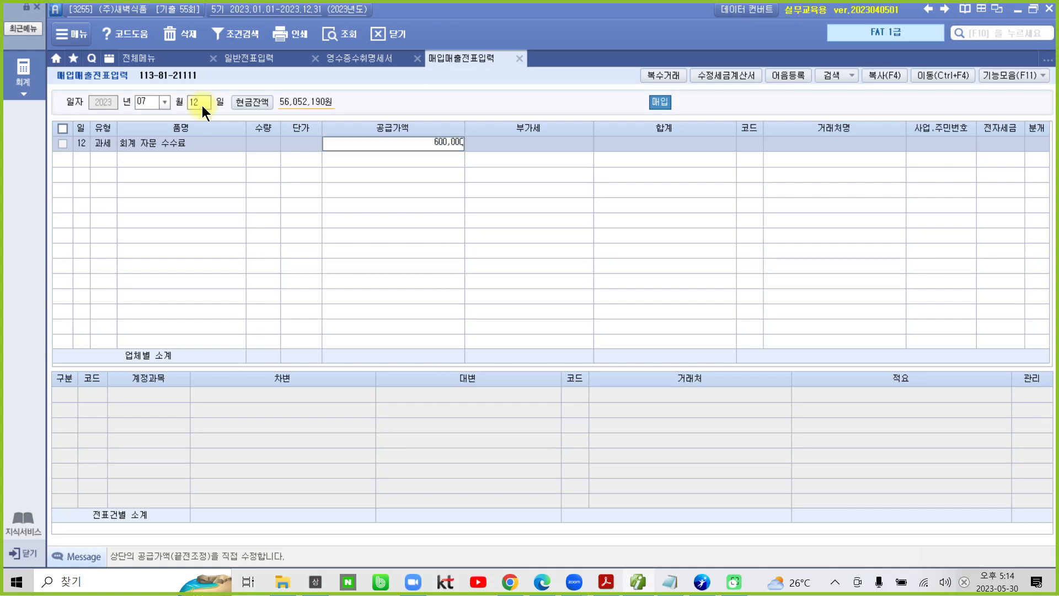
pyautogui.press('Return')
pyautogui.press('Return')
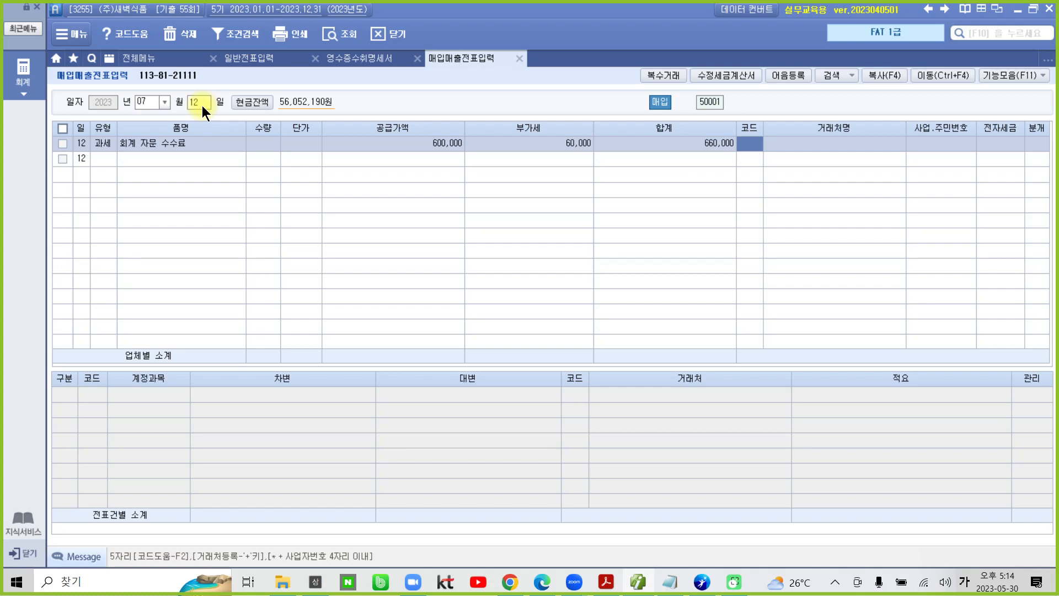
# Assign 친절회계사무소 as the supplier, with 전자세금 set to 전자입력 and 분개 set to 혼합.
pyautogui.write('친절')
pyautogui.press('Return')
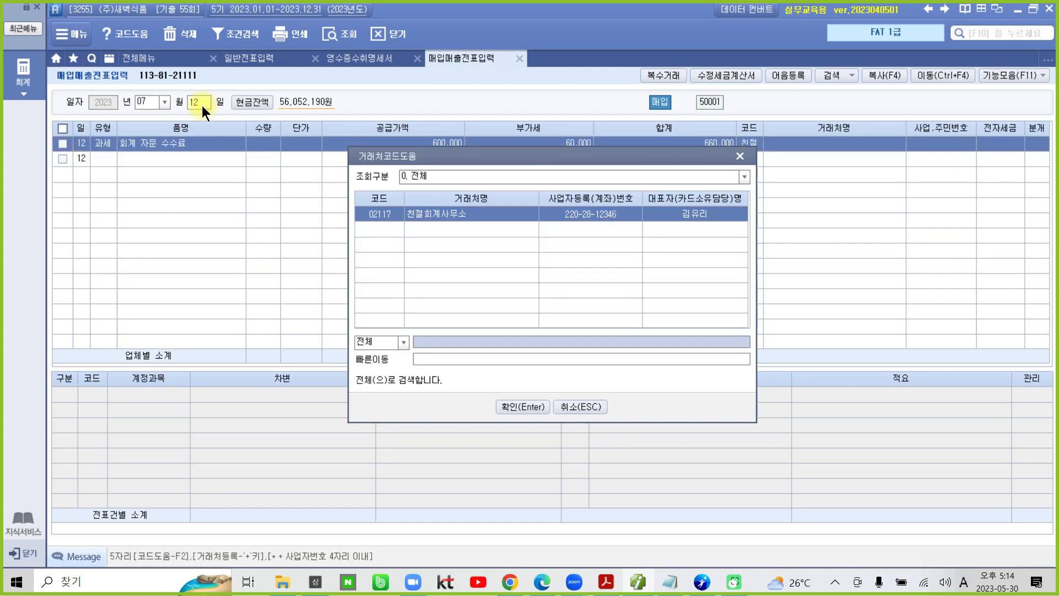
pyautogui.press('Return')
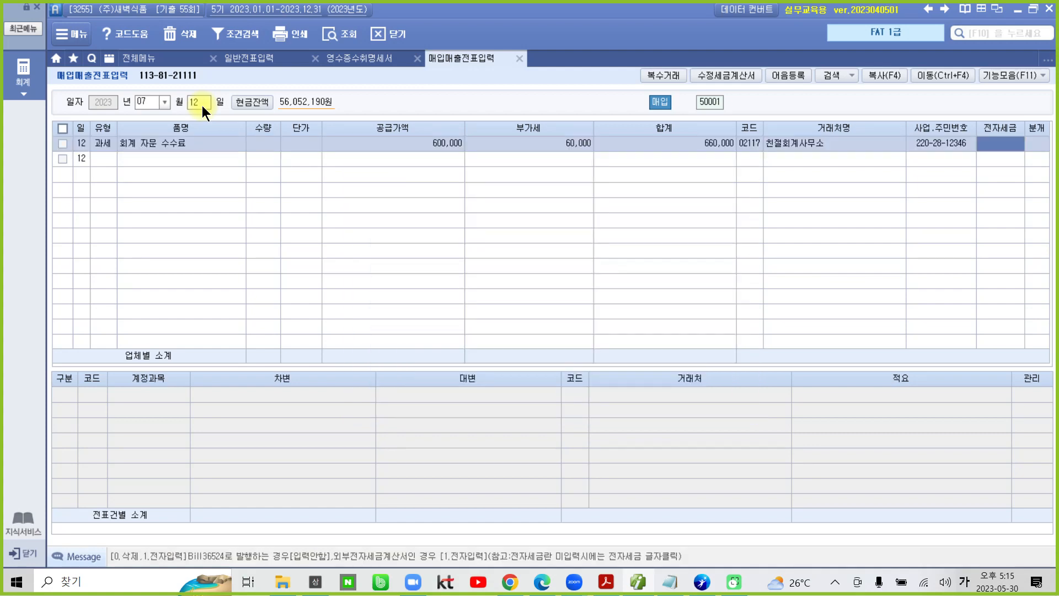
pyautogui.write('1')
pyautogui.press('Return')
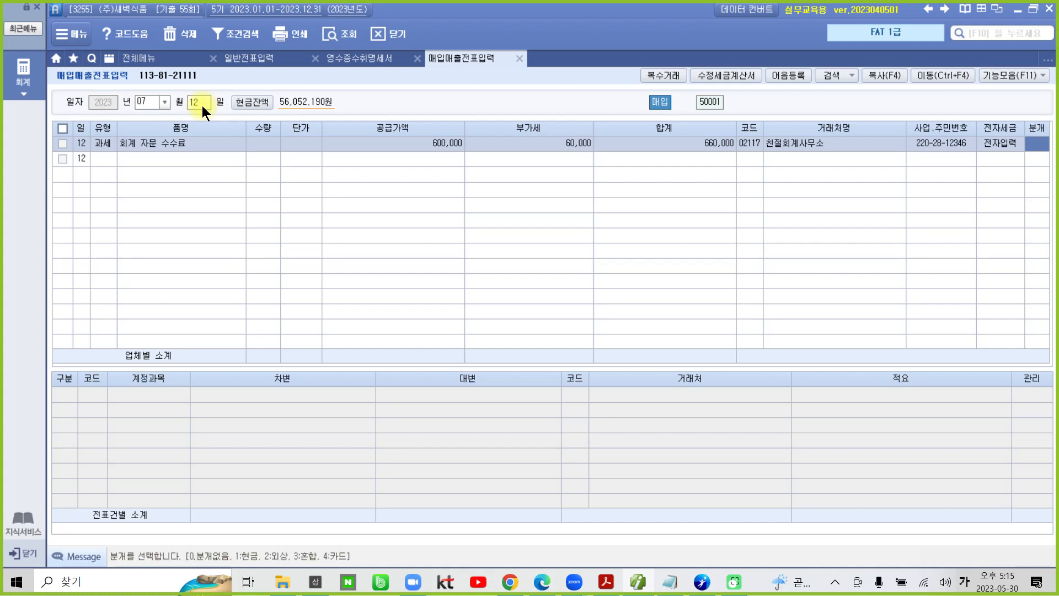
pyautogui.write('3')
pyautogui.press('Return')
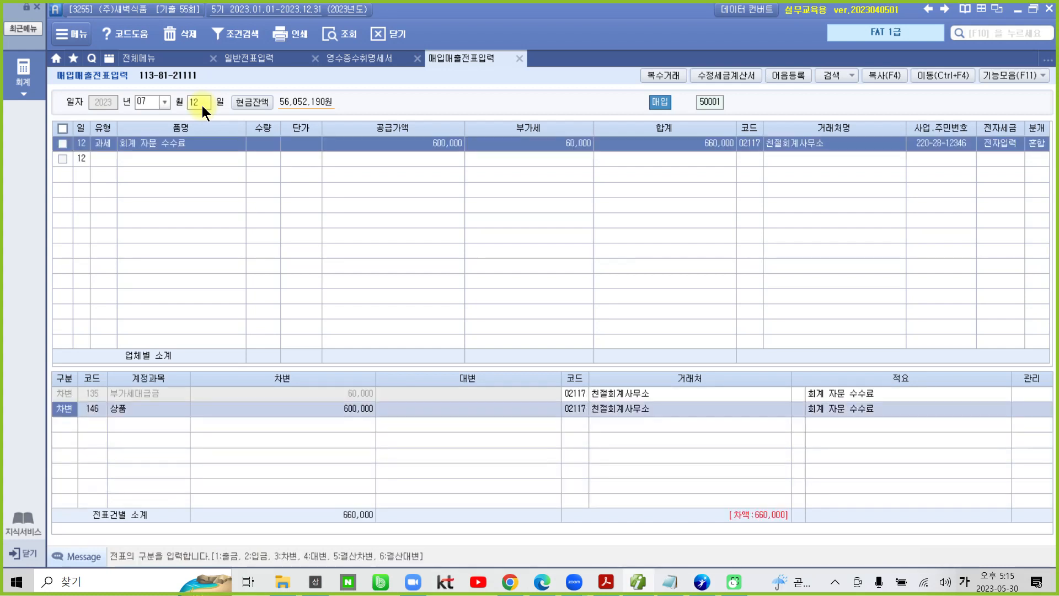
# Change the debit line's account from 상품 to 831 수수료비용 and accept its amount.
pyautogui.press('Return')
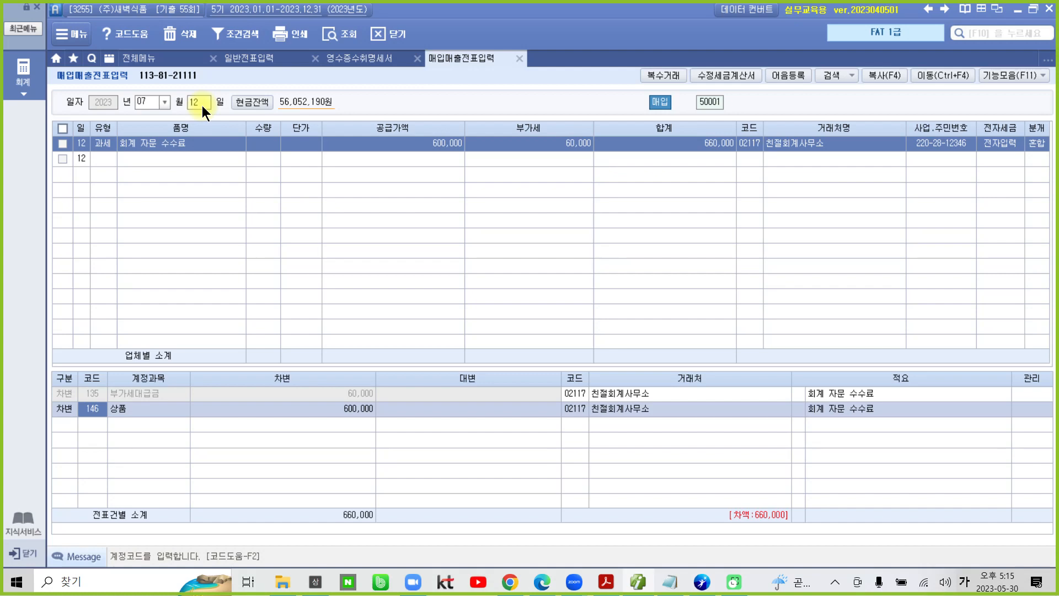
pyautogui.write('수수')
pyautogui.press('Return')
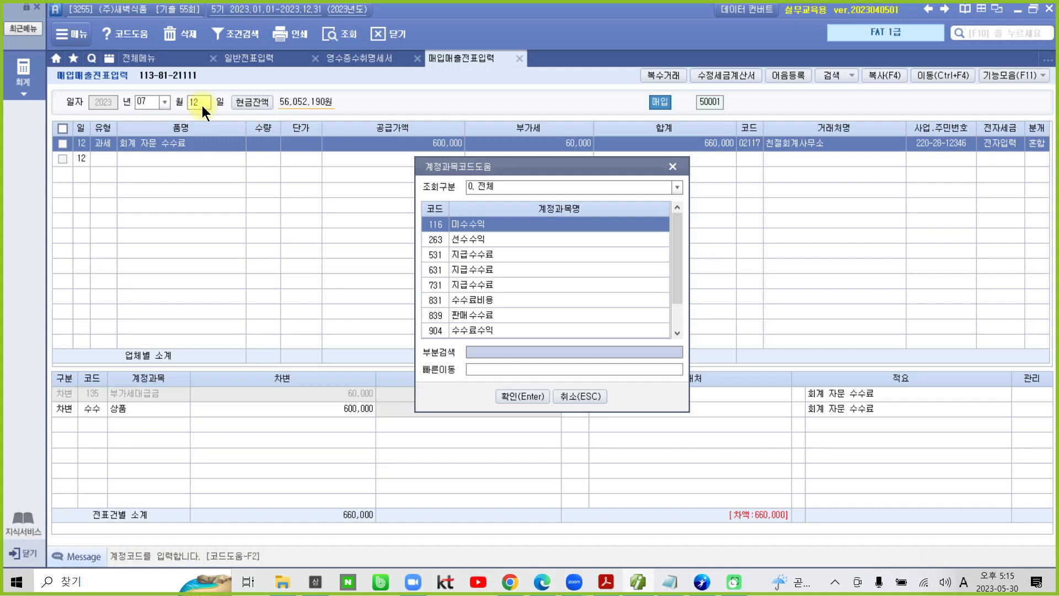
pyautogui.press('Down')
pyautogui.press('Down')
pyautogui.press('Down')
pyautogui.press('Down')
pyautogui.press('Down')
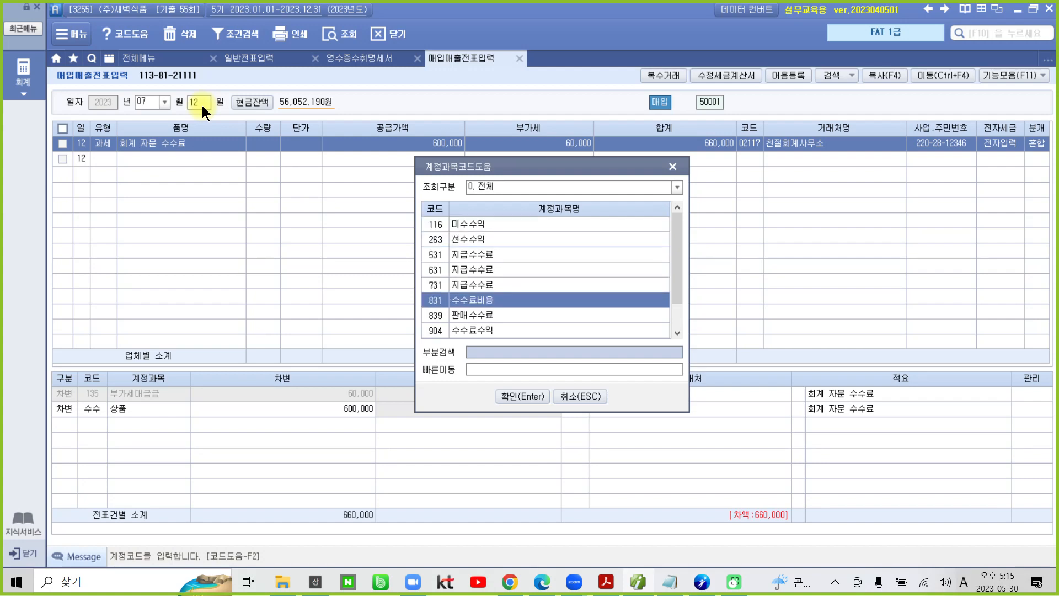
pyautogui.press('Return')
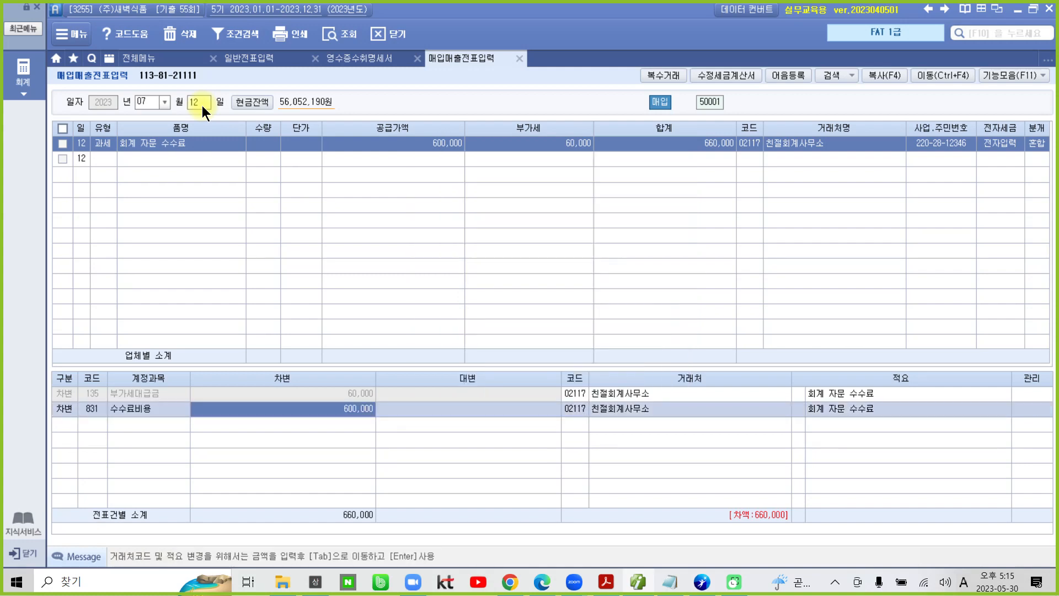
pyautogui.press('Return')
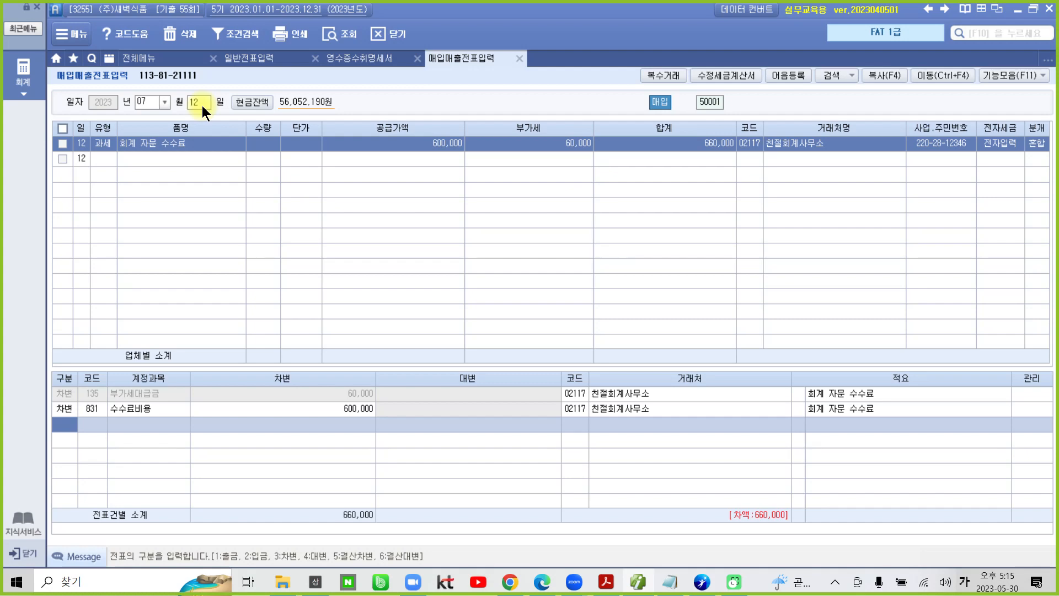
# Add a credit line for account 103 보통예금 with an amount of 660,000.
pyautogui.write('4')
pyautogui.press('Return')
pyautogui.write('103')
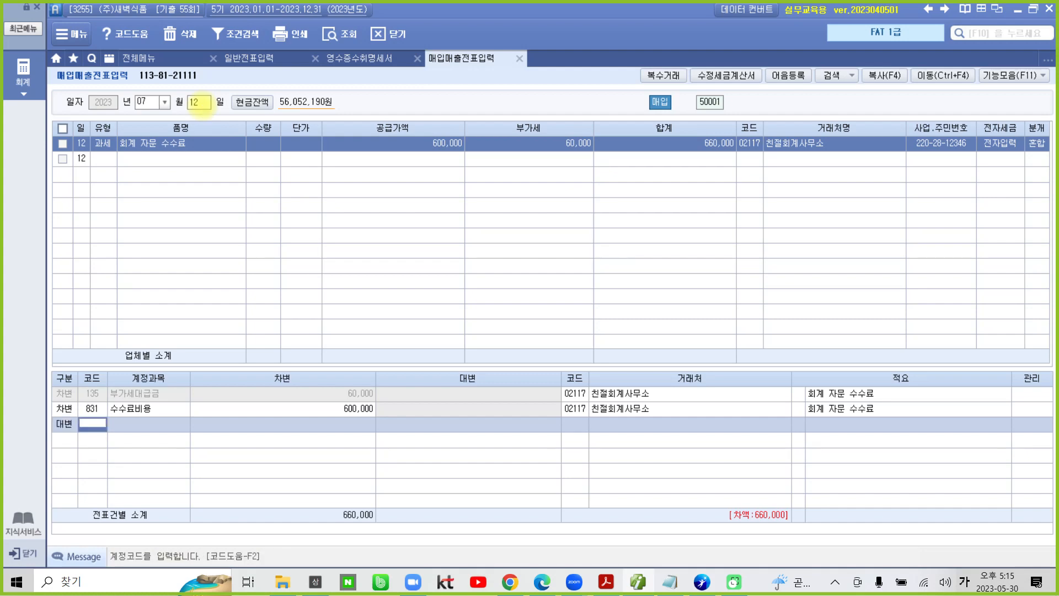
pyautogui.press('Return')
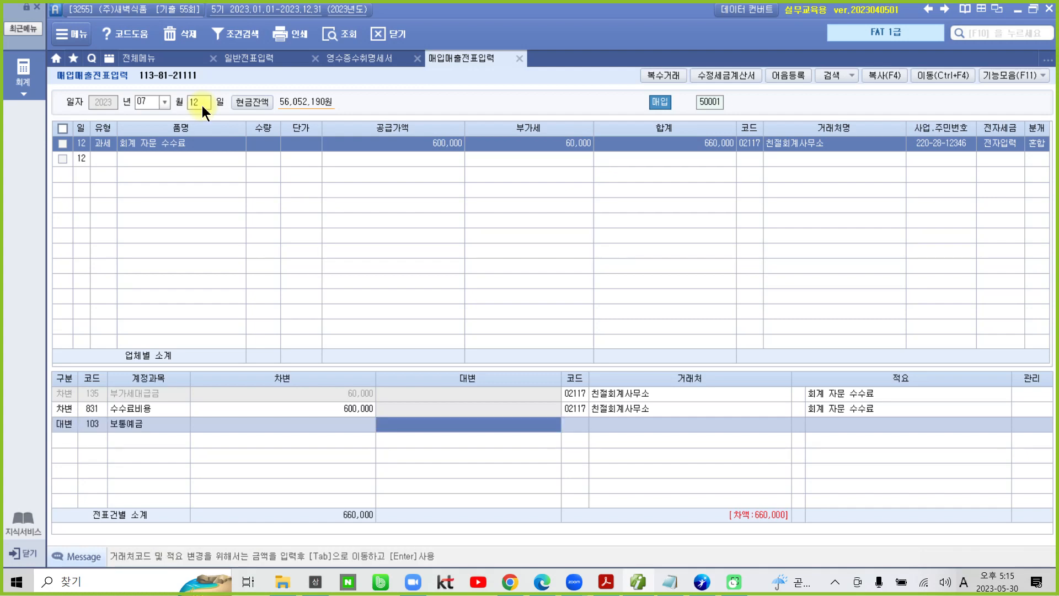
pyautogui.write('660+')
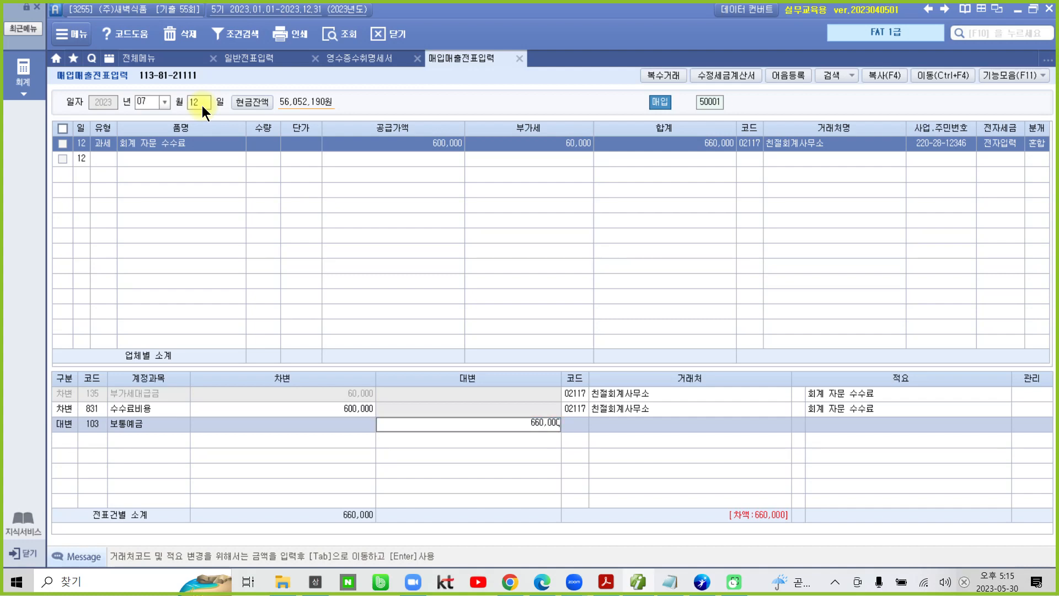
pyautogui.press('Return')
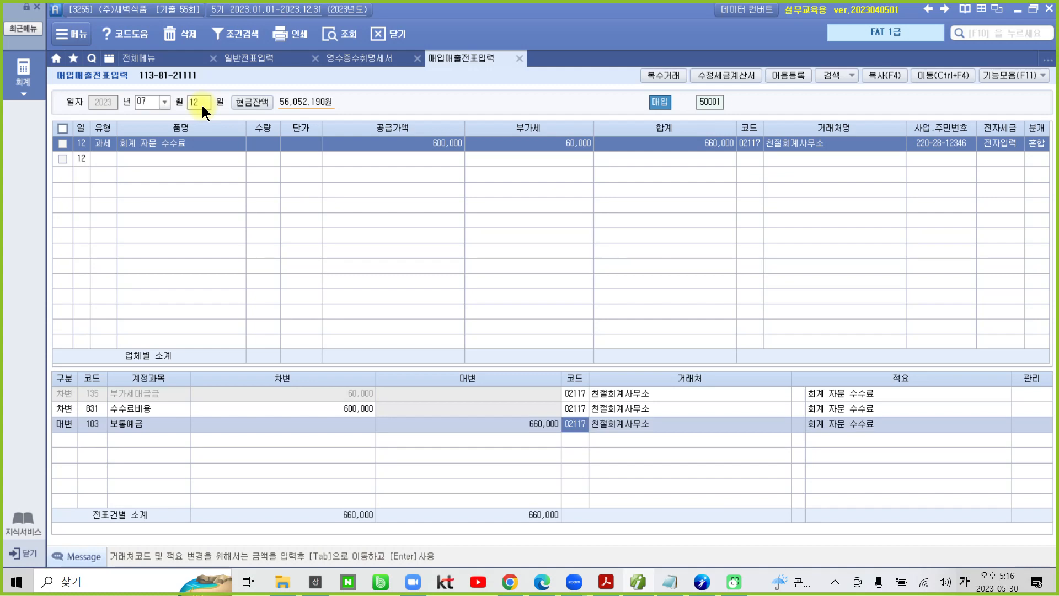
# Set the 보통예금 line's 거래처 to 국민은행(보통).
pyautogui.write('국민')
pyautogui.press('Return')
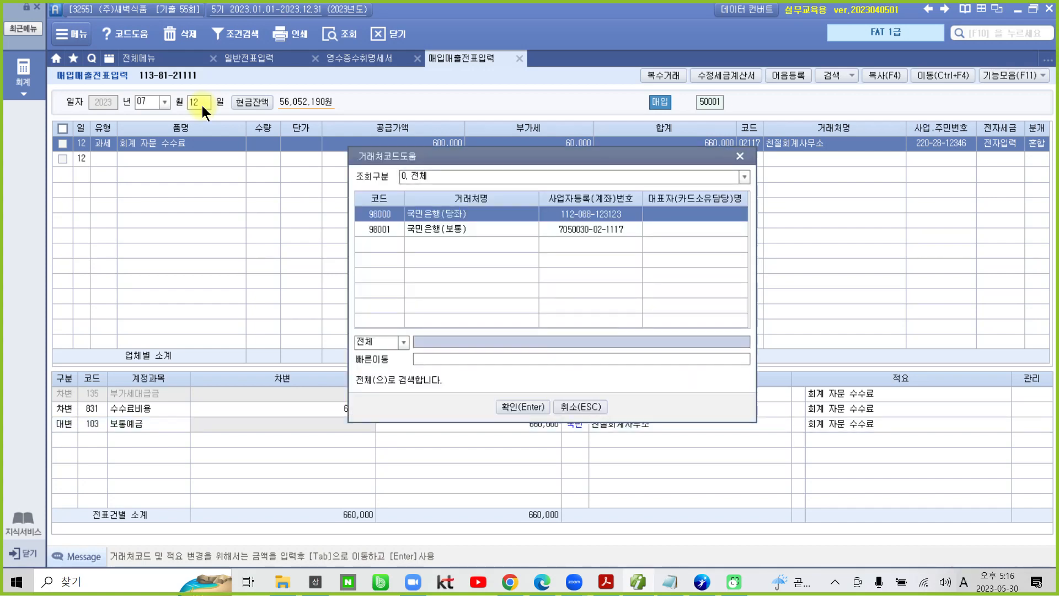
pyautogui.press('Down')
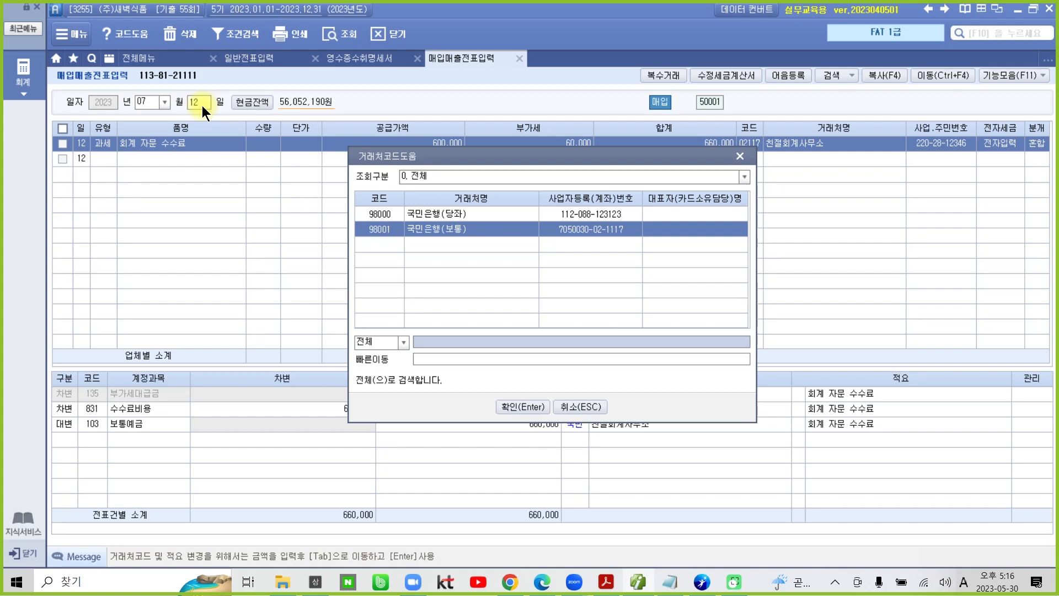
pyautogui.press('Return')
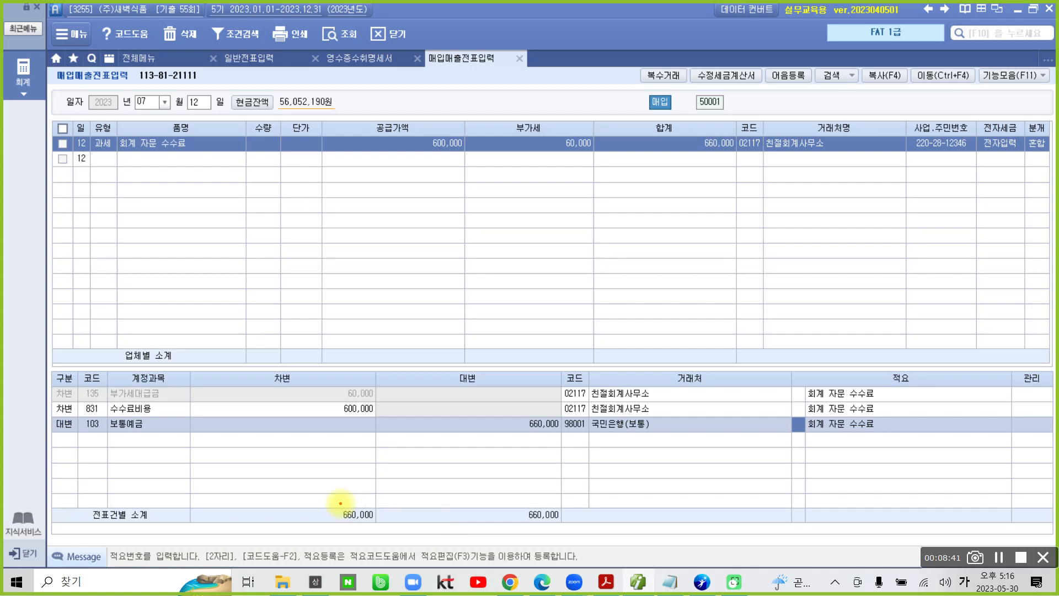
# Compare the voucher's debit and credit totals and check the 거래처 code on the 보통예금 line.
pyautogui.moveTo(366, 487)
pyautogui.mouseDown()
pyautogui.moveTo(388, 521)
pyautogui.moveTo(322, 540)
pyautogui.mouseUp()
pyautogui.moveTo(563, 539)
pyautogui.mouseDown()
pyautogui.moveTo(499, 504)
pyautogui.moveTo(600, 495)
pyautogui.moveTo(597, 557)
pyautogui.mouseUp()
pyautogui.press('Escape')
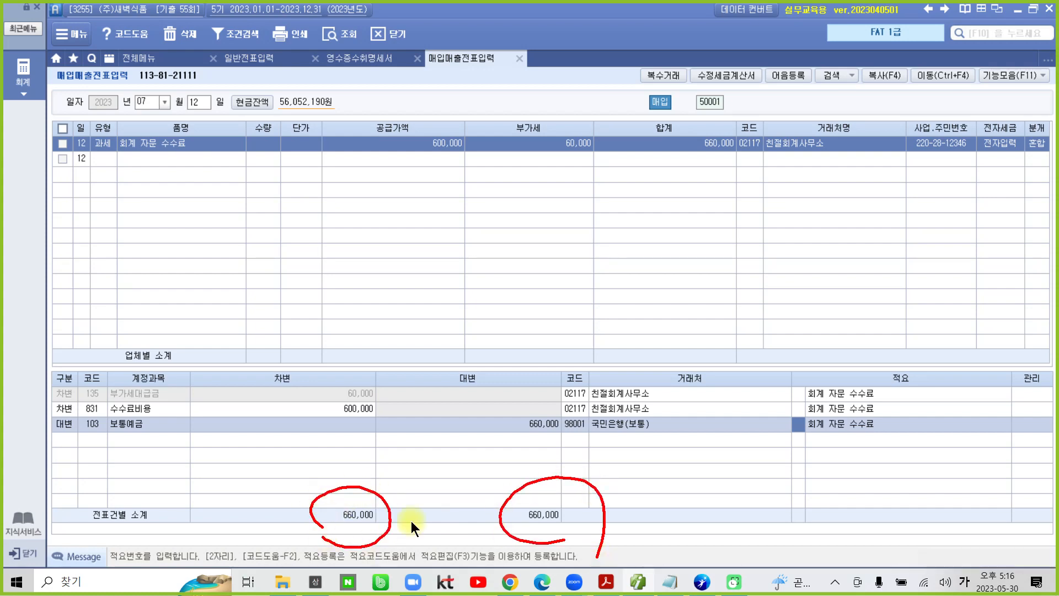
pyautogui.click(581, 422)
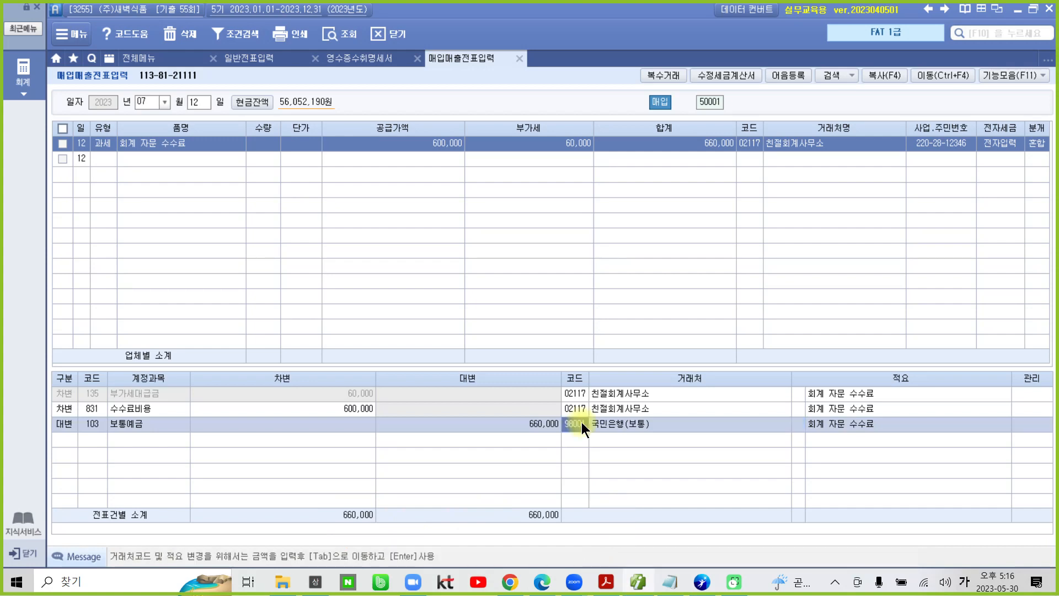
# Switch to the exam PDF and read problem 3, the 매출거래 with its 카드매출전표 and 자료설명.
pyautogui.click(604, 407)
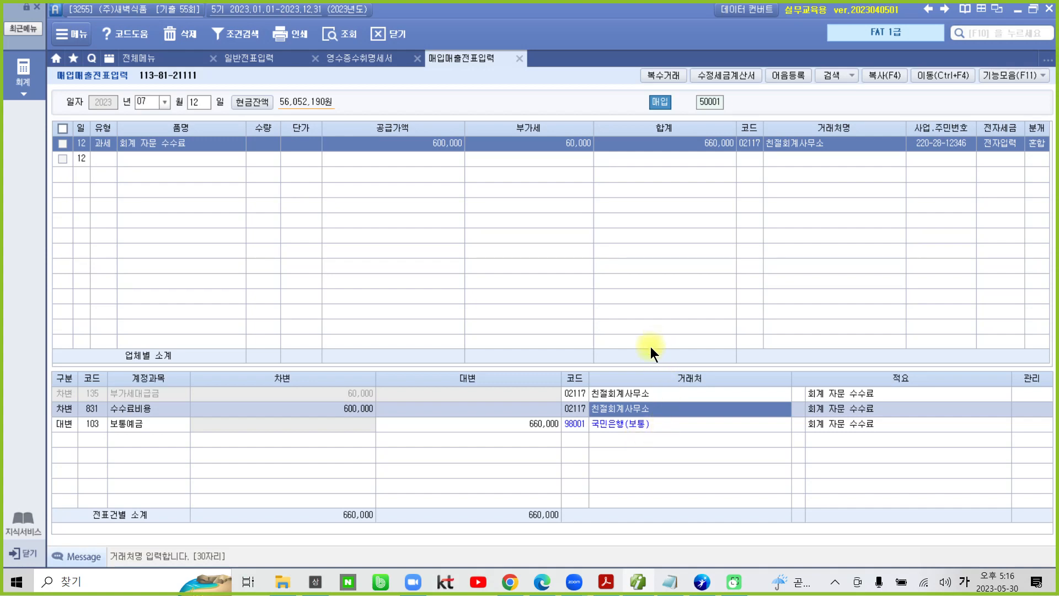
pyautogui.click(606, 582)
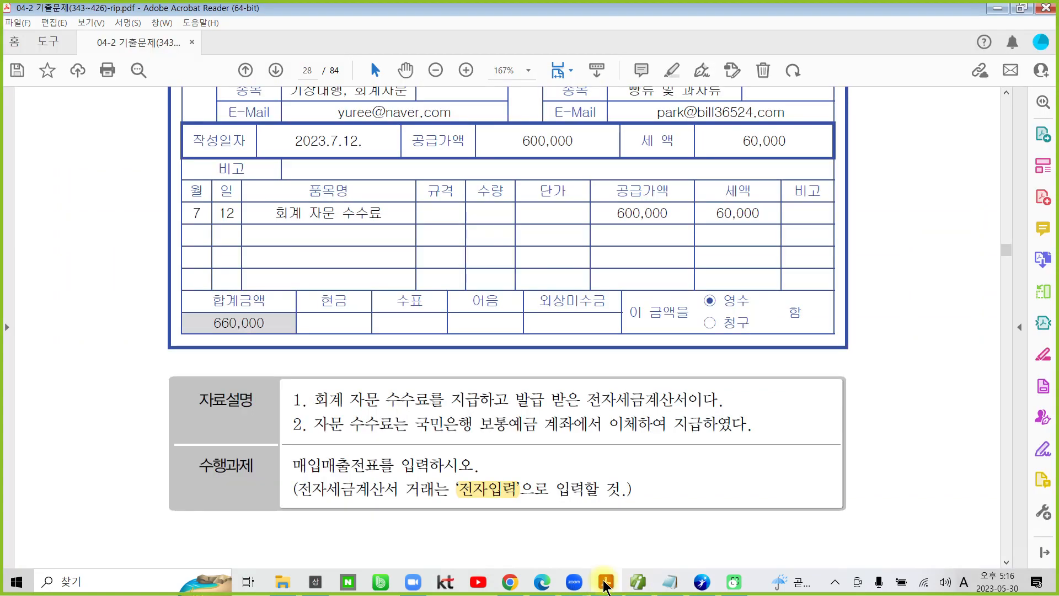
pyautogui.scroll(-3, 606, 485)
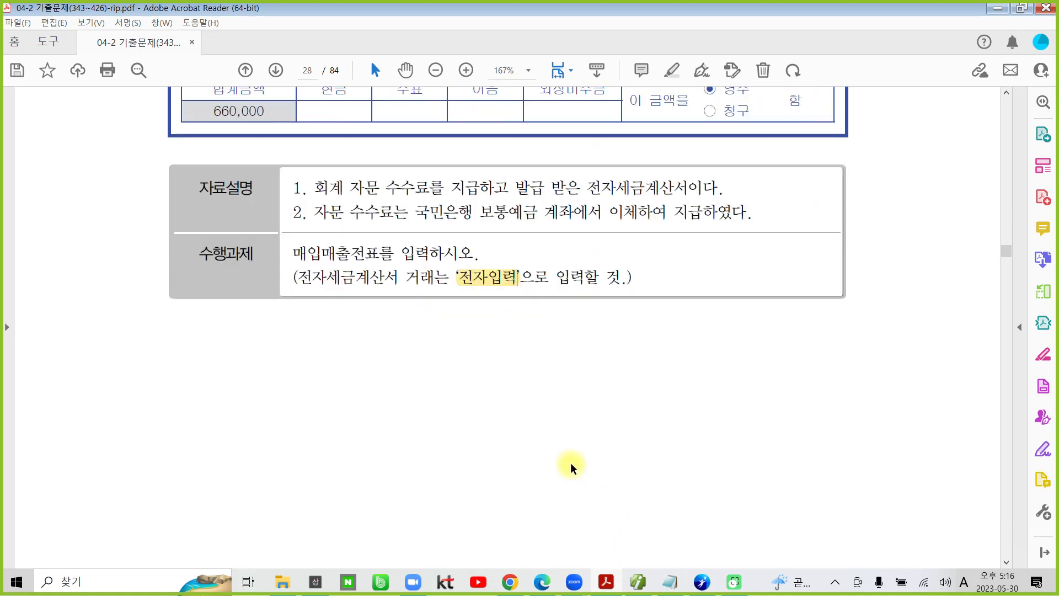
pyautogui.scroll(-12, 571, 467)
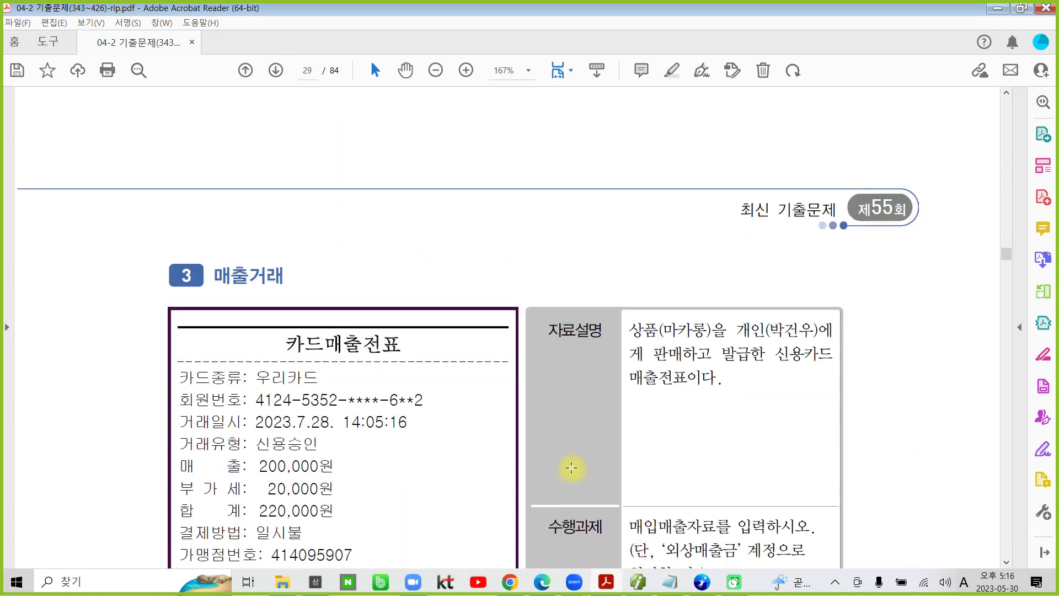
pyautogui.scroll(-2, 571, 468)
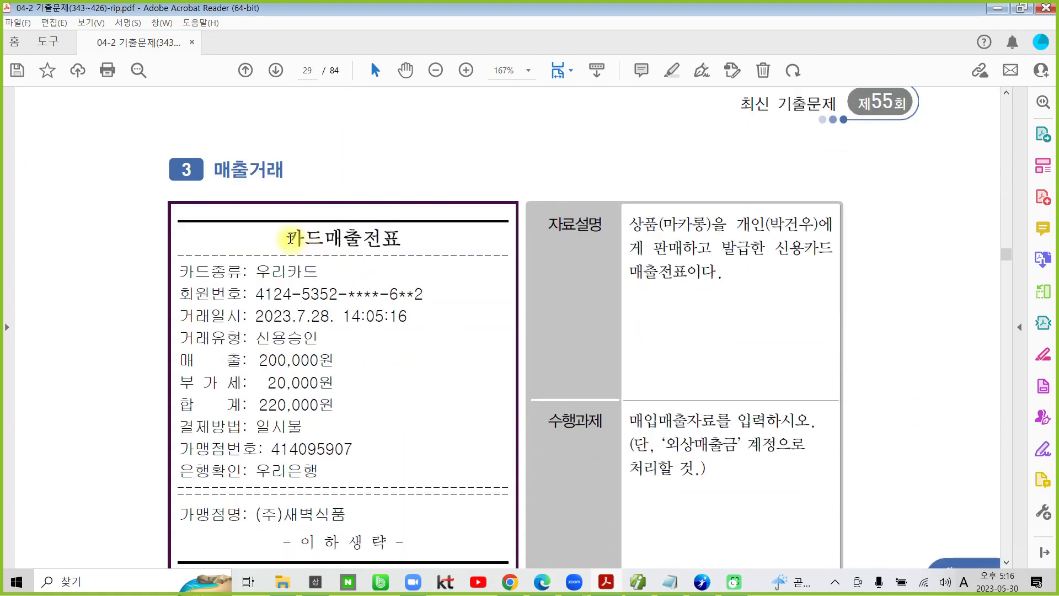
pyautogui.moveTo(286, 238); pyautogui.dragTo(382, 240)
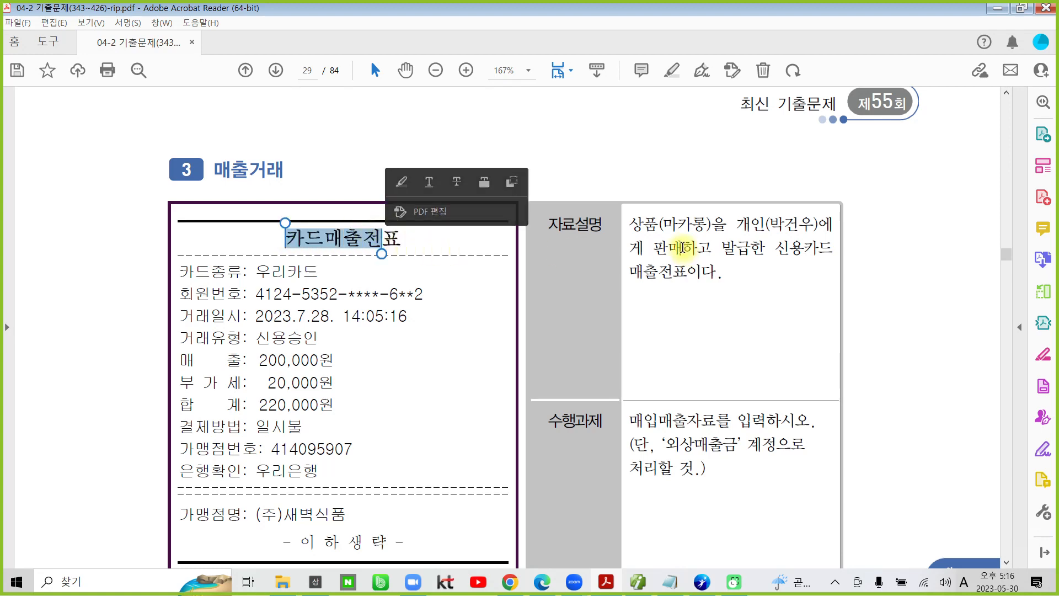
pyautogui.click(682, 247)
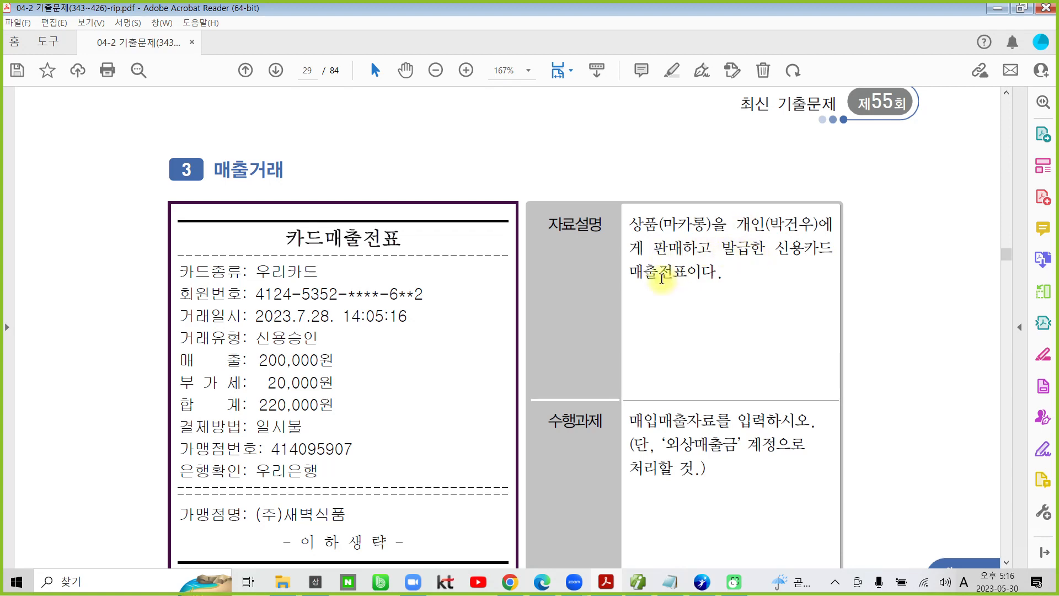
# Highlight the words '외상매출금' in the 수행과제 text of problem 3.
pyautogui.scroll(-3, 727, 480)
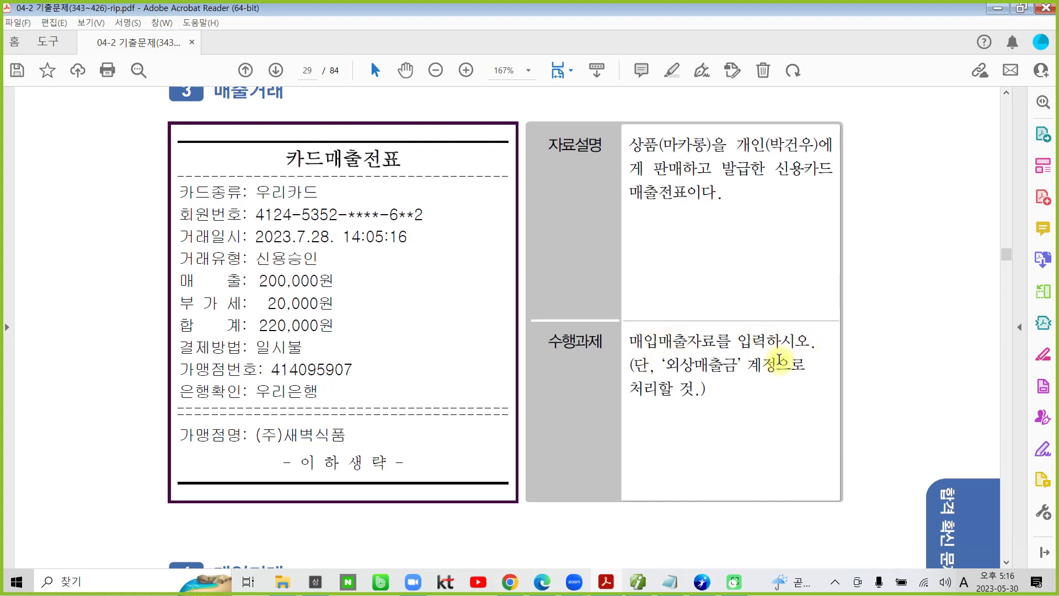
pyautogui.moveTo(665, 364); pyautogui.dragTo(739, 365)
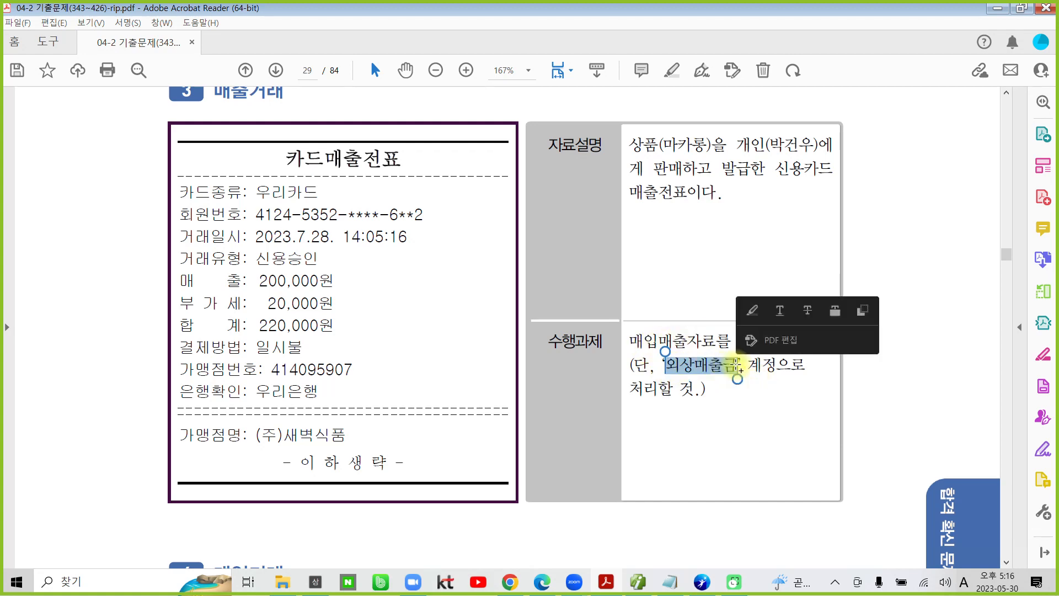
pyautogui.click(752, 310)
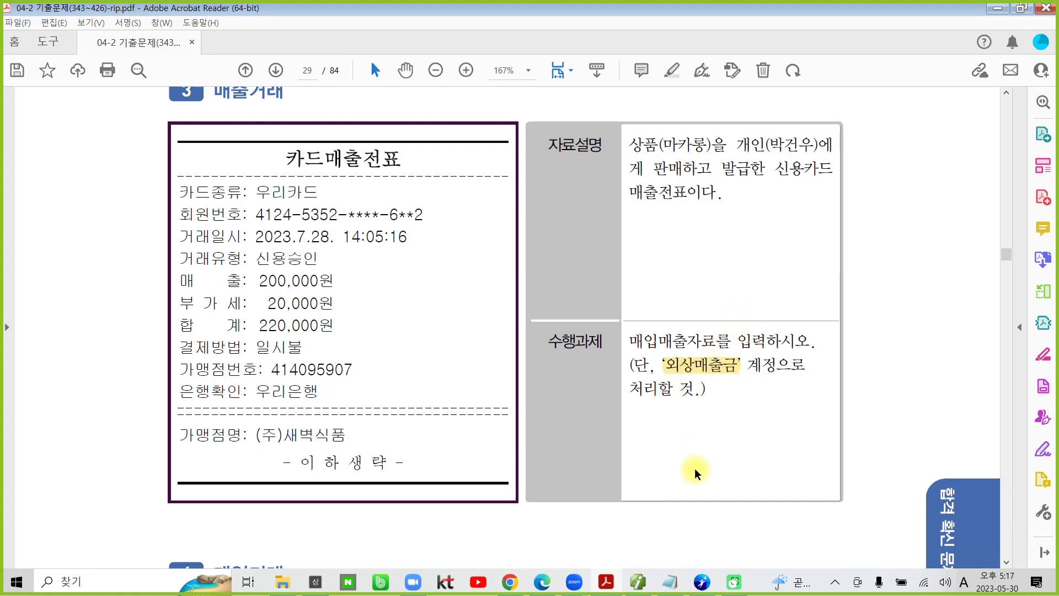
pyautogui.scroll(3, 693, 468)
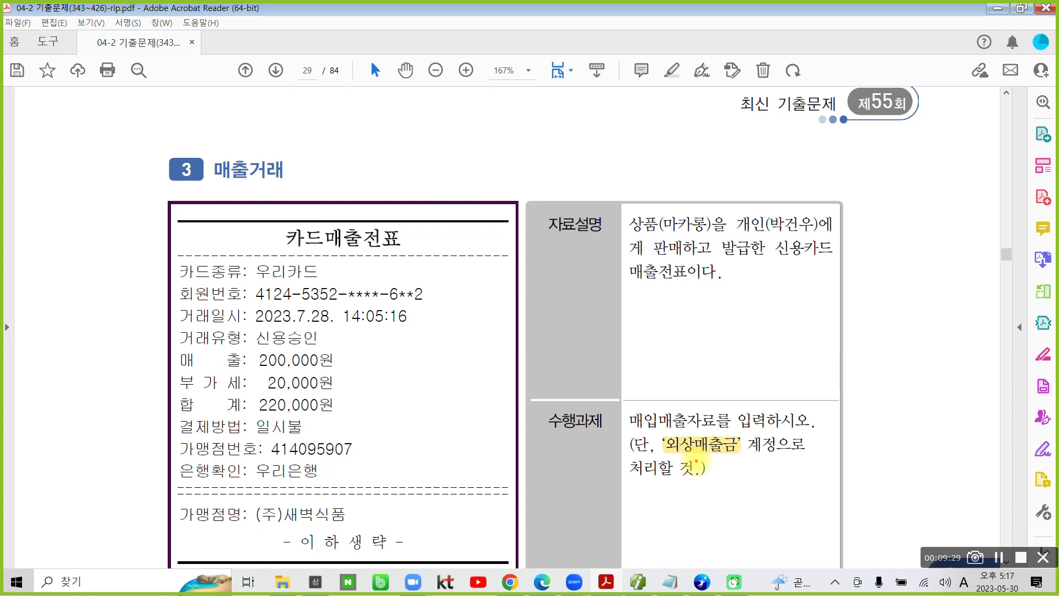
pyautogui.moveTo(61, 302); pyautogui.dragTo(43, 344)
pyautogui.moveTo(88, 293)
pyautogui.mouseDown()
pyautogui.moveTo(76, 322)
pyautogui.moveTo(88, 364)
pyautogui.mouseUp()
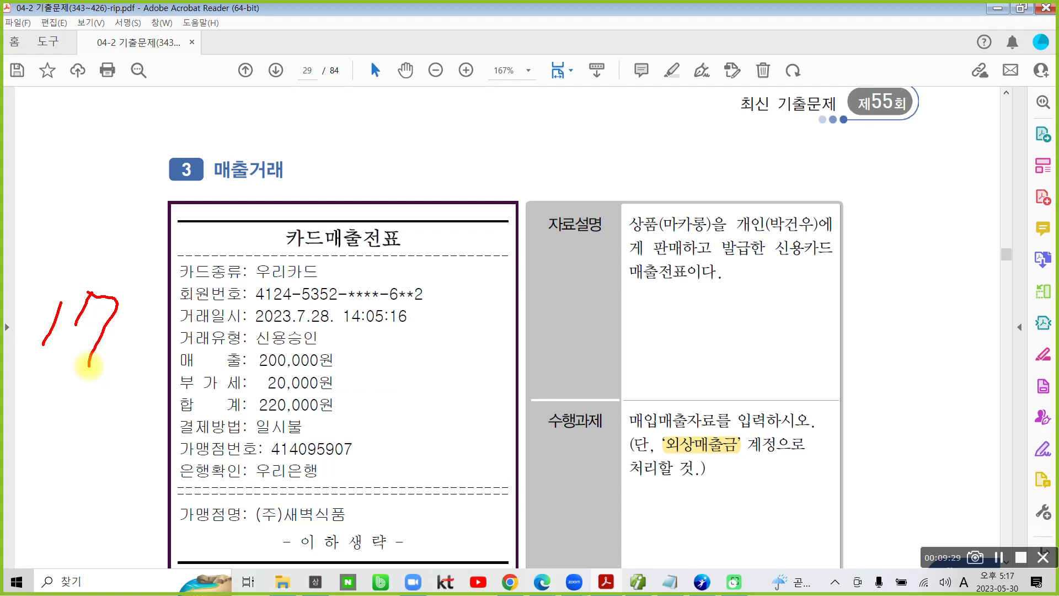
pyautogui.press('Escape')
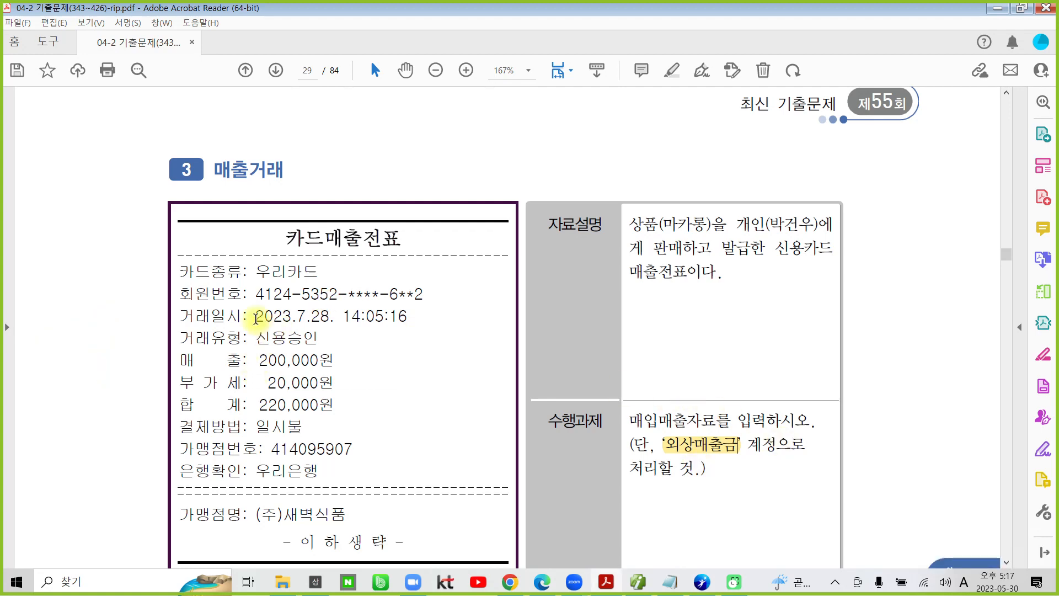
# Highlight the transaction date 2023.7.28 on the 카드매출전표.
pyautogui.moveTo(255, 318); pyautogui.dragTo(329, 319)
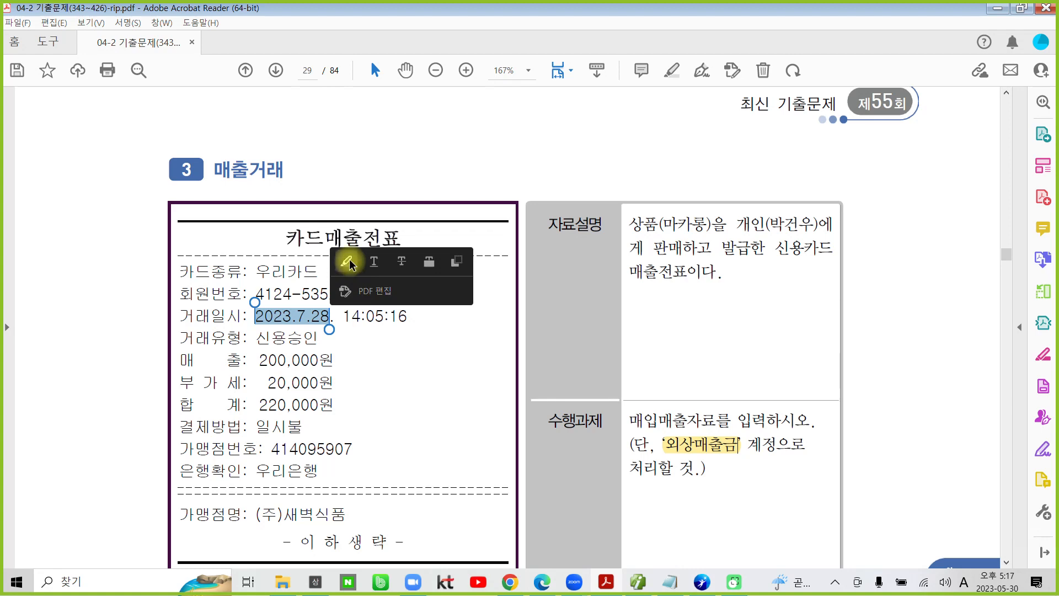
pyautogui.click(348, 262)
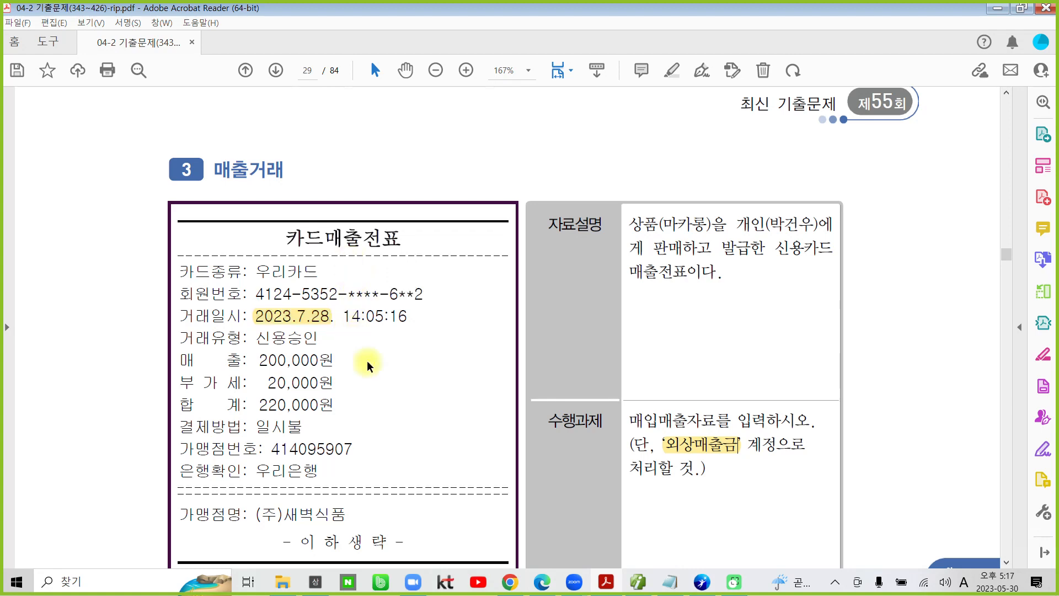
# Switch back to 매입매출전표입력 in the accounting program and set the voucher date to July 28.
pyautogui.click(642, 583)
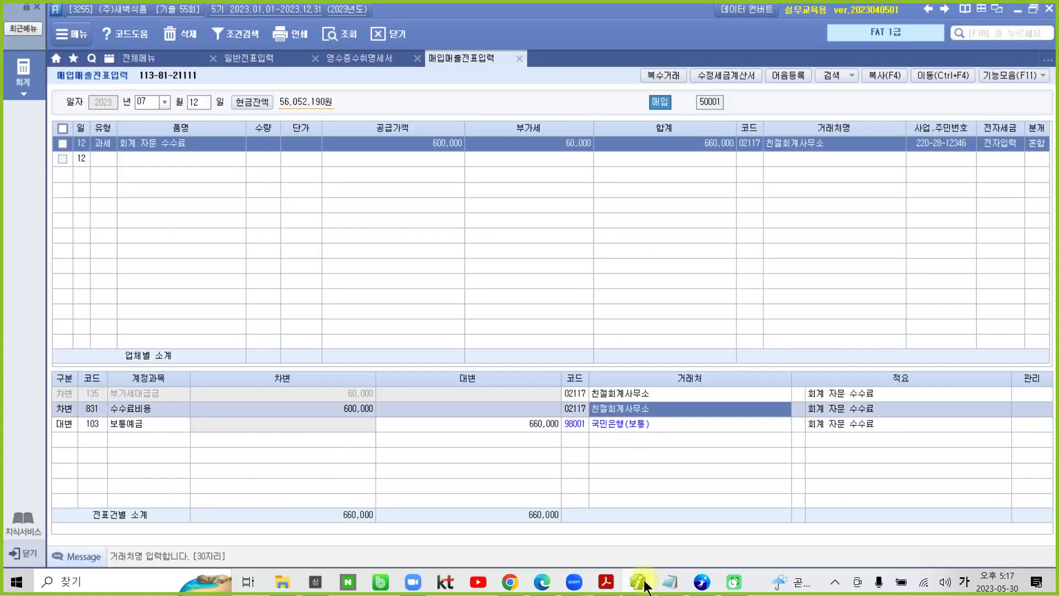
pyautogui.click(204, 102)
pyautogui.write('28')
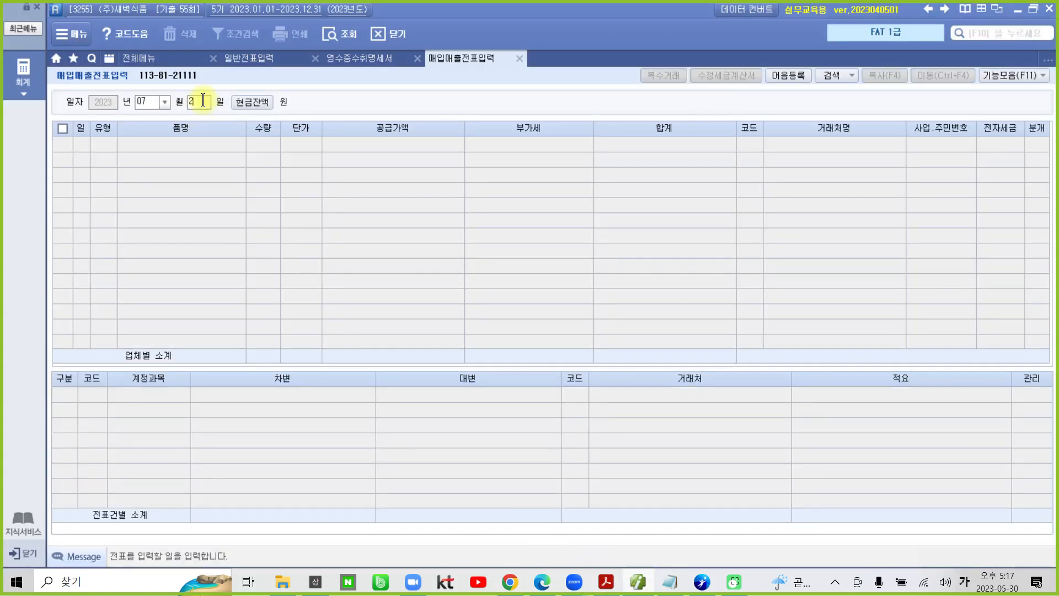
pyautogui.press('Return')
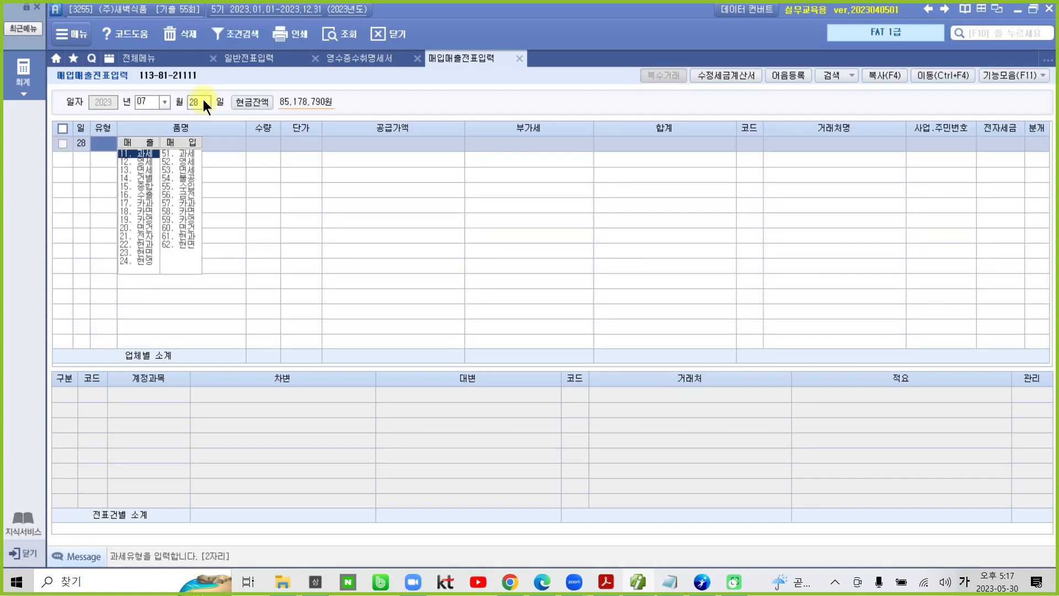
# Set the new row's 유형 to 17 카과 and choose 99700 우리카드 as the 신용카드사.
pyautogui.write('57')
pyautogui.press('Return')
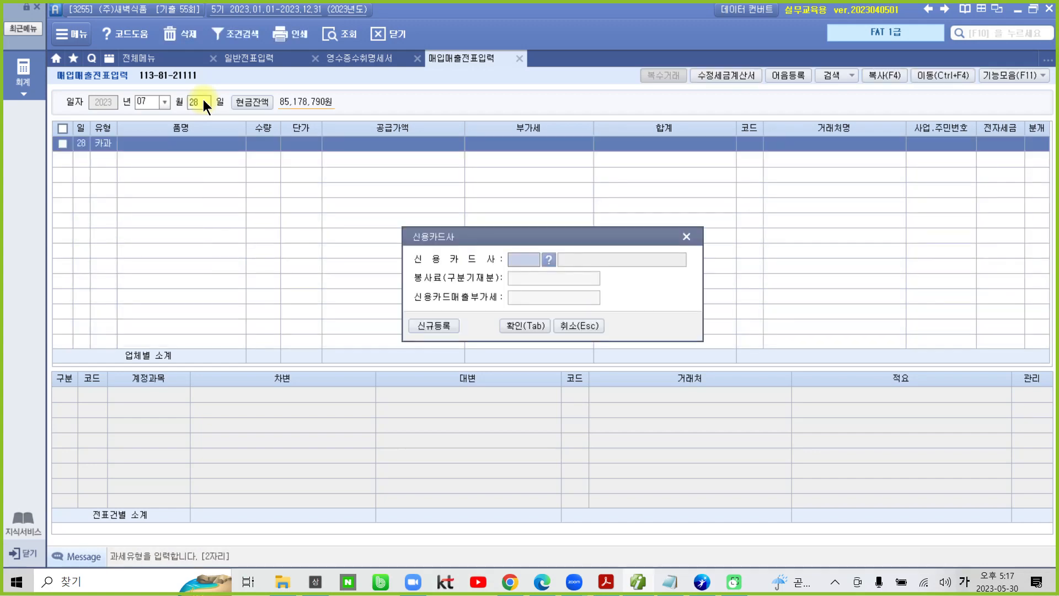
pyautogui.click(549, 258)
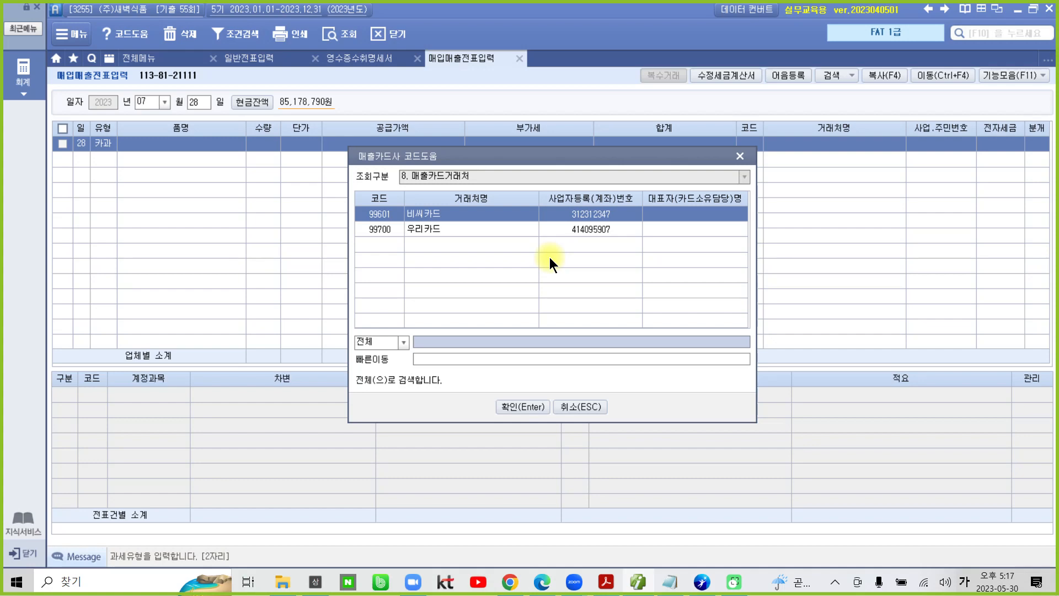
pyautogui.click(455, 232)
pyautogui.click(509, 407)
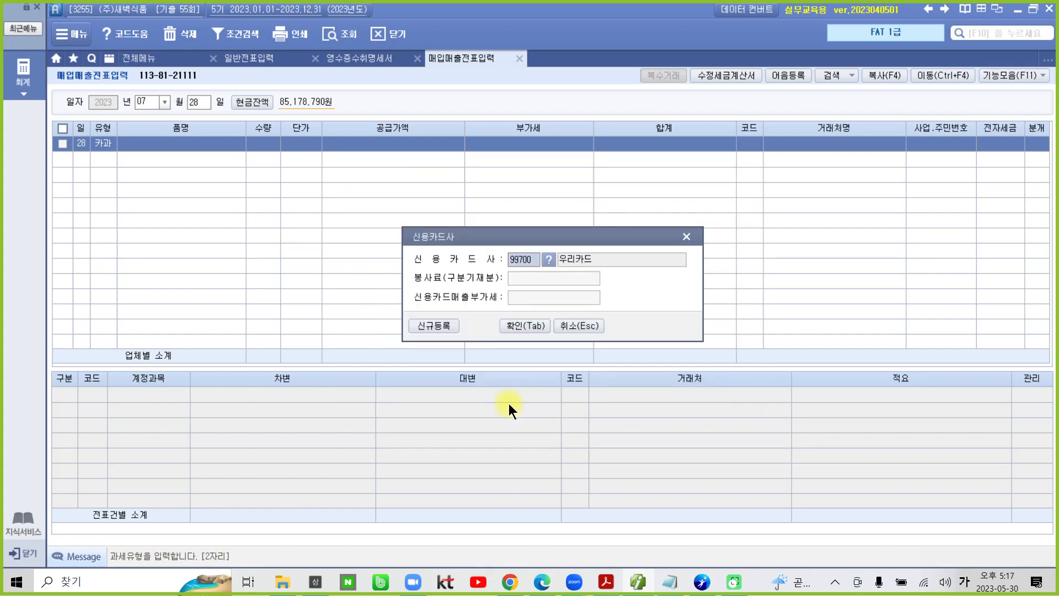
pyautogui.click(531, 330)
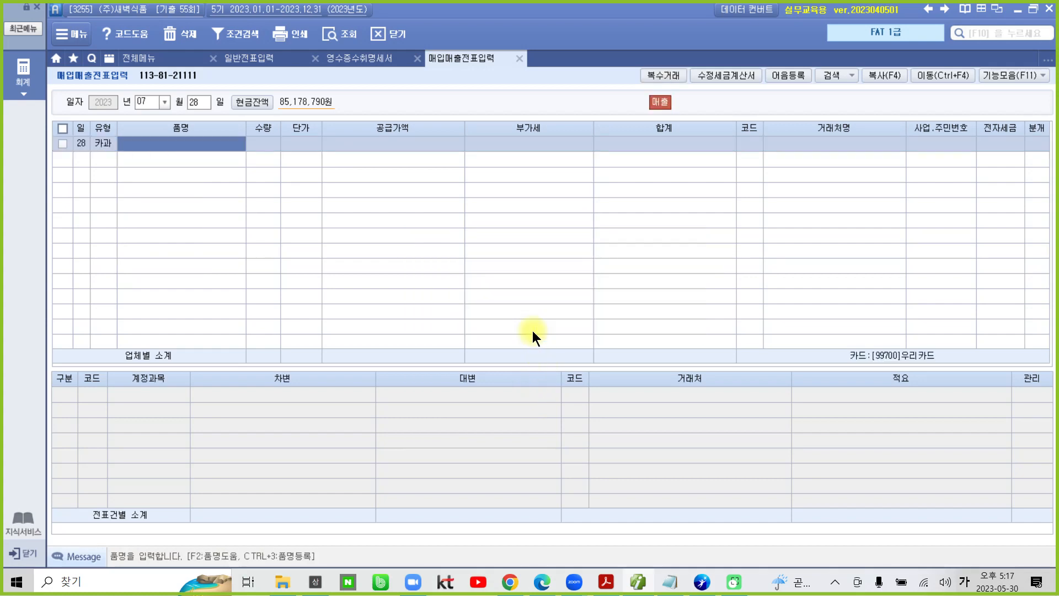
# Enter 마카롱 as the row's 품명, leaving 수량 and 단가 blank.
pyautogui.write('마카롱')
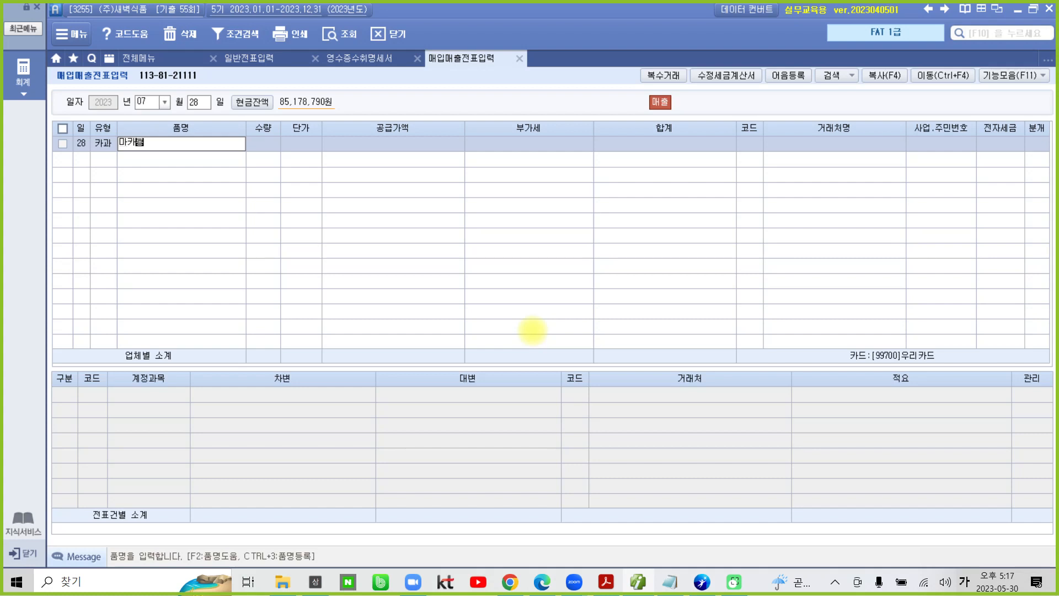
pyautogui.press('Return')
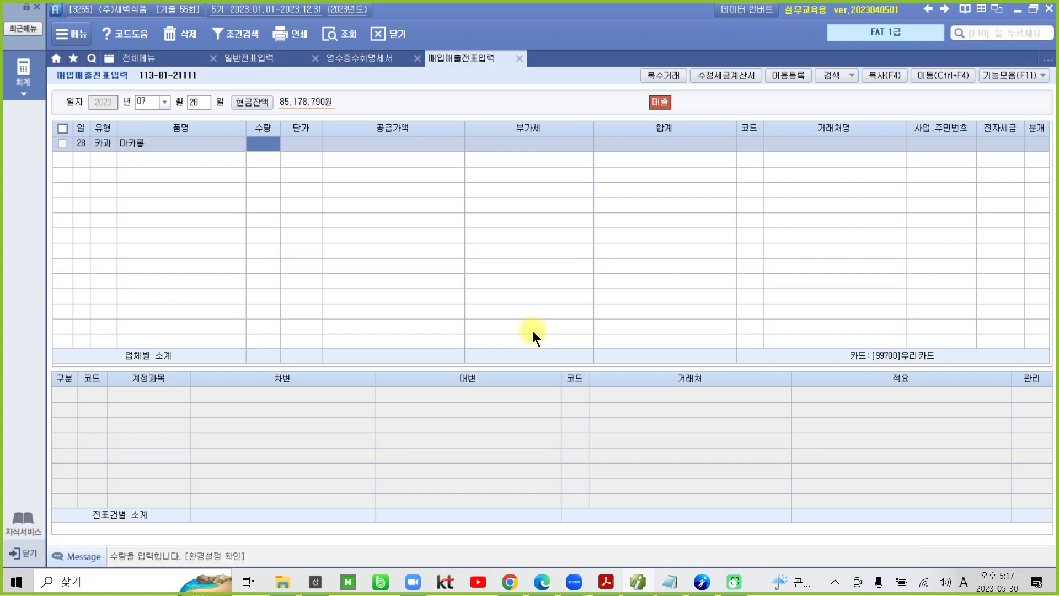
pyautogui.press('Return')
pyautogui.press('Return')
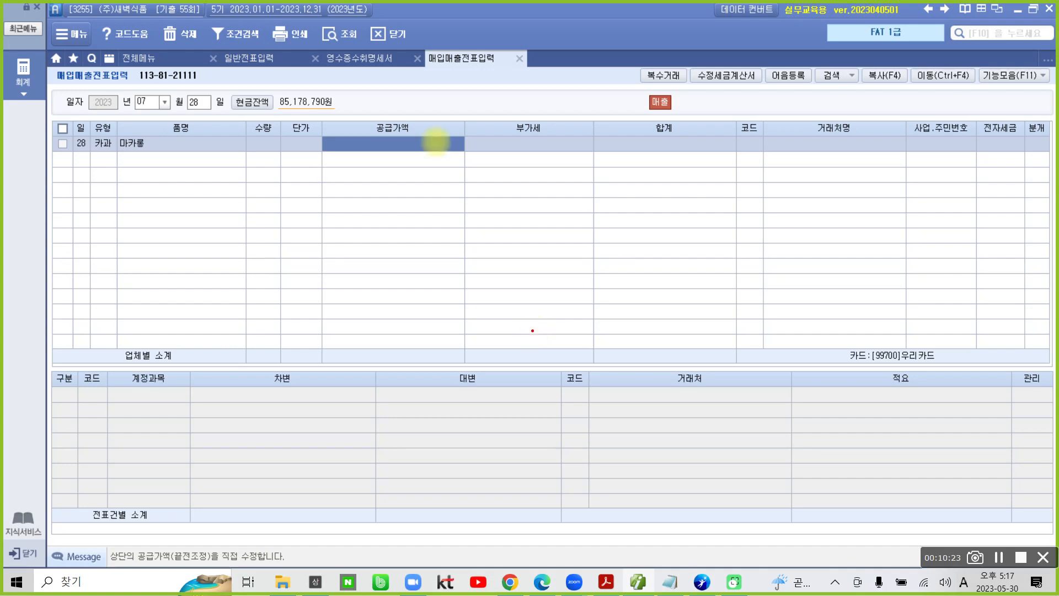
pyautogui.moveTo(437, 142)
pyautogui.mouseDown()
pyautogui.moveTo(397, 94)
pyautogui.moveTo(424, 161)
pyautogui.mouseUp()
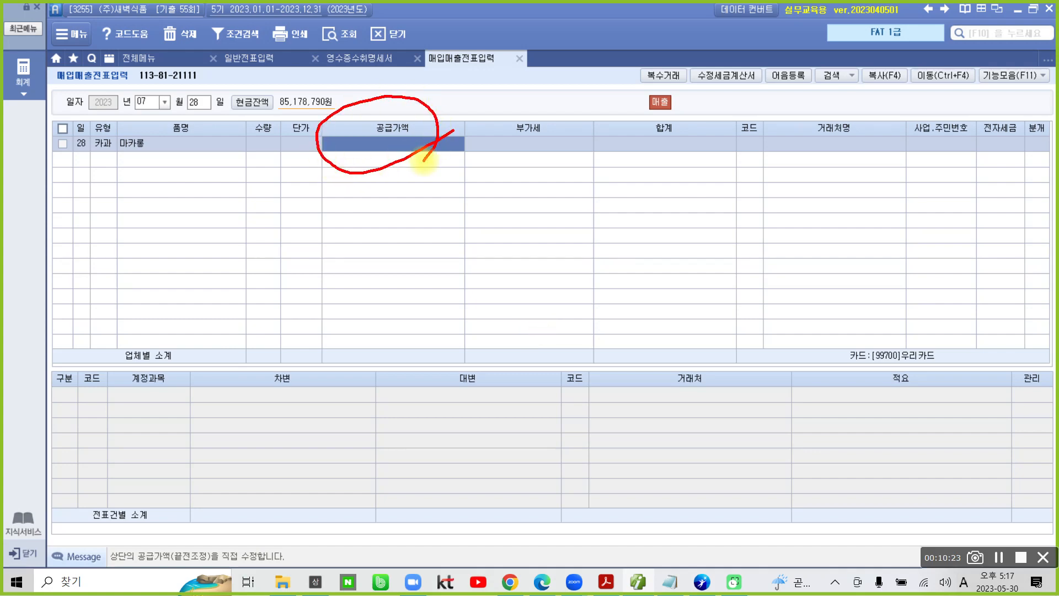
pyautogui.moveTo(319, 180); pyautogui.dragTo(358, 184)
pyautogui.moveTo(329, 227); pyautogui.dragTo(364, 219)
pyautogui.moveTo(388, 175); pyautogui.dragTo(423, 202)
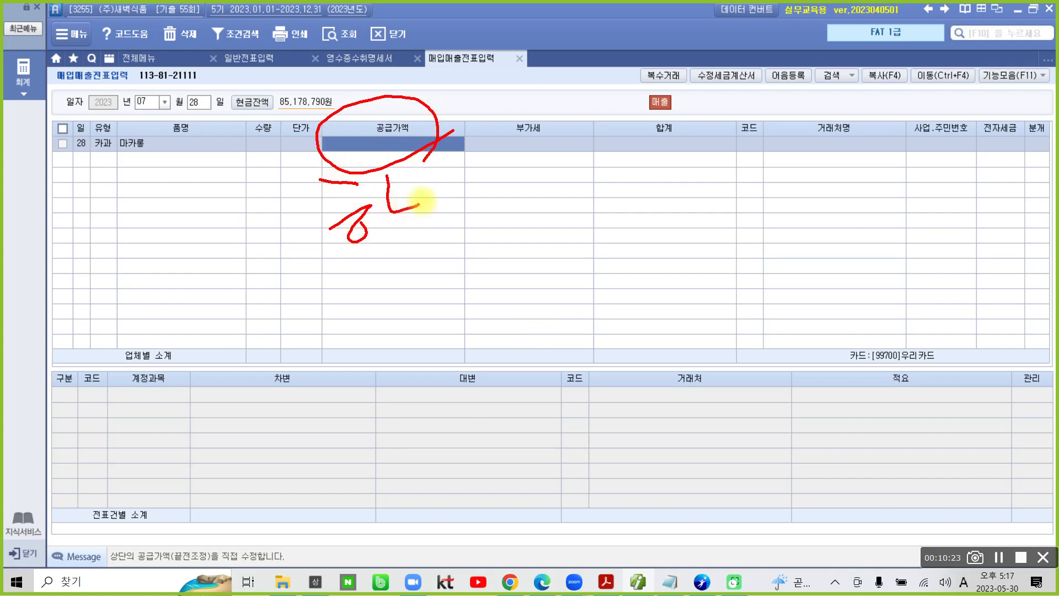
pyautogui.moveTo(377, 233)
pyautogui.mouseDown()
pyautogui.moveTo(381, 264)
pyautogui.moveTo(409, 252)
pyautogui.mouseUp()
pyautogui.moveTo(426, 211)
pyautogui.mouseDown()
pyautogui.moveTo(435, 238)
pyautogui.moveTo(454, 237)
pyautogui.moveTo(469, 263)
pyautogui.mouseUp()
pyautogui.moveTo(485, 191); pyautogui.dragTo(486, 301)
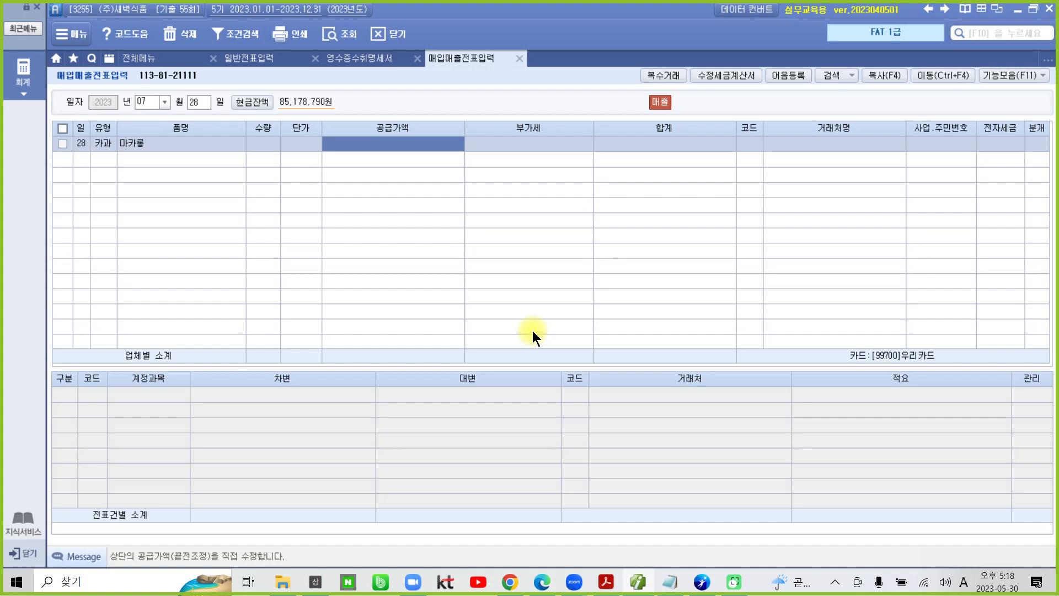
# Set the row's 공급가액 to 200,000 and accept the calculated 부가세.
pyautogui.write('2')
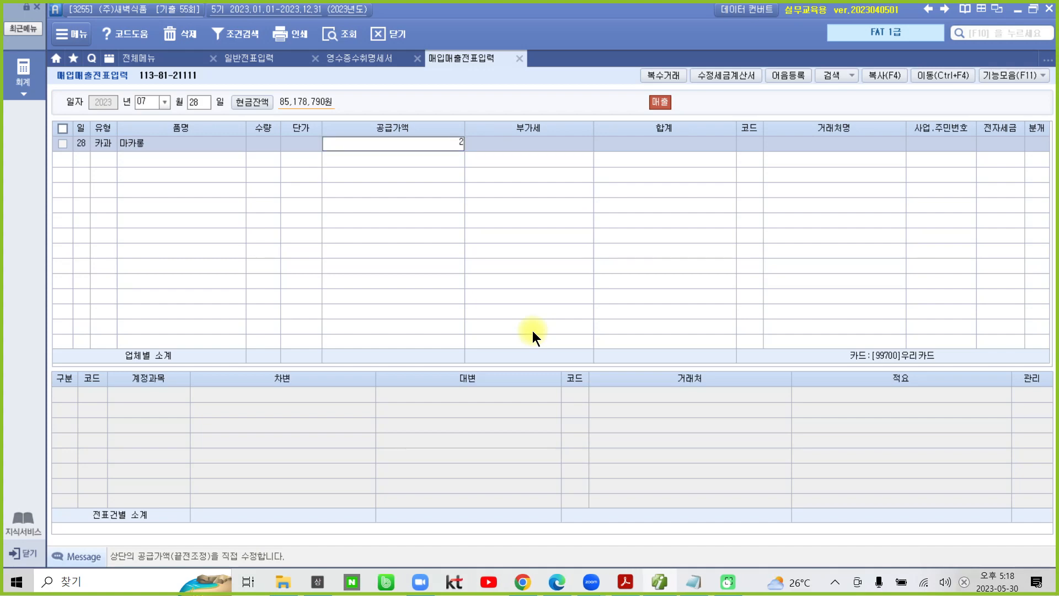
pyautogui.write('00,000')
pyautogui.press('Return')
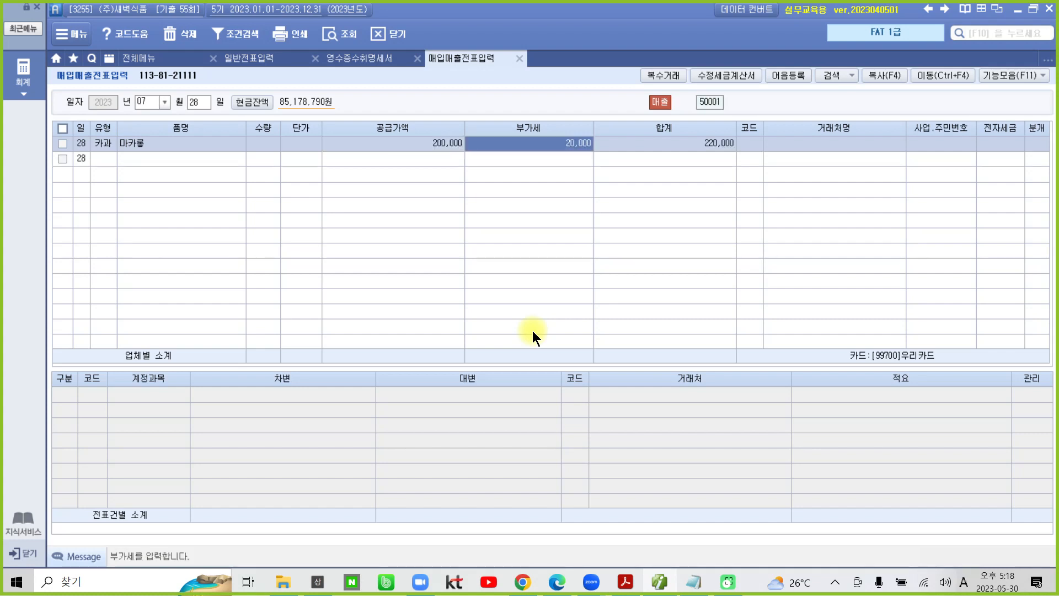
pyautogui.press('Return')
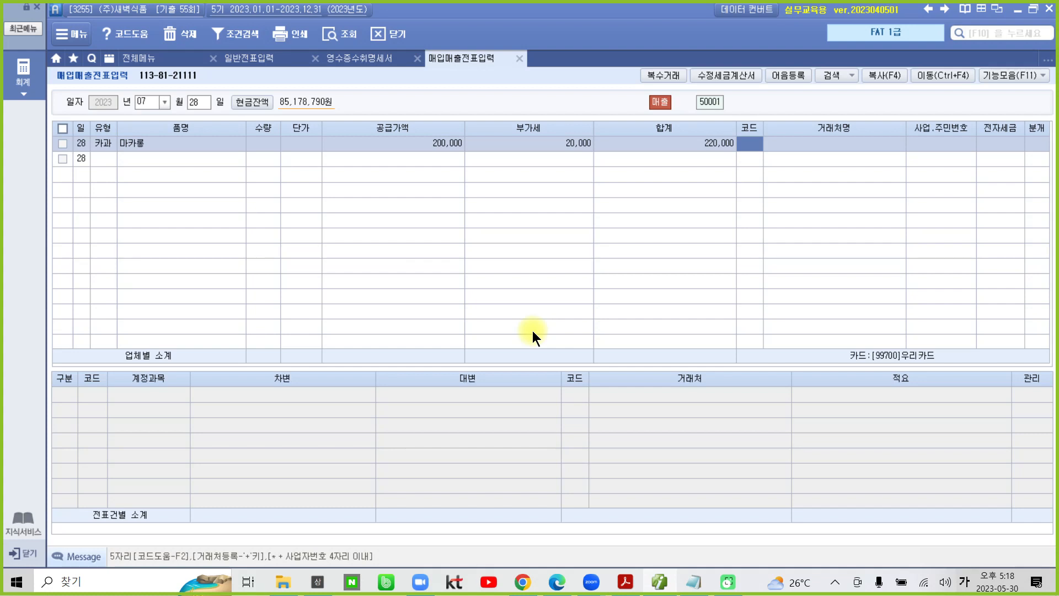
# Set the row's 거래처 to the individual buyer named in problem 3 and leave 전자세금 blank.
pyautogui.write('박건')
pyautogui.press('Return')
pyautogui.press('Return')
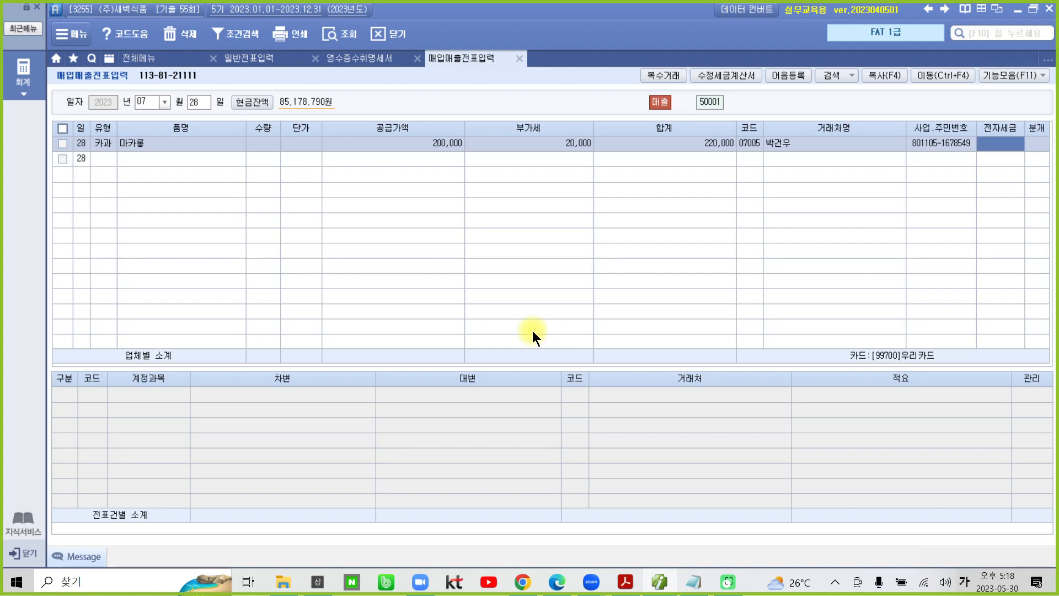
pyautogui.press('Return')
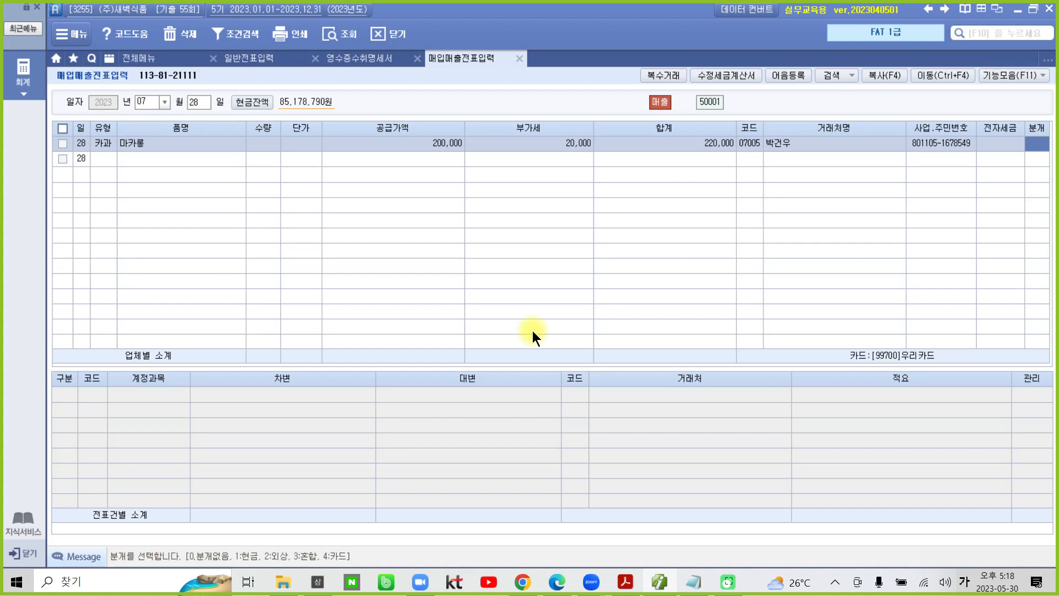
pyautogui.hotkey('ctrl', '2')
pyautogui.moveTo(312, 535)
pyautogui.mouseDown()
pyautogui.moveTo(371, 554)
pyautogui.moveTo(321, 539)
pyautogui.mouseUp()
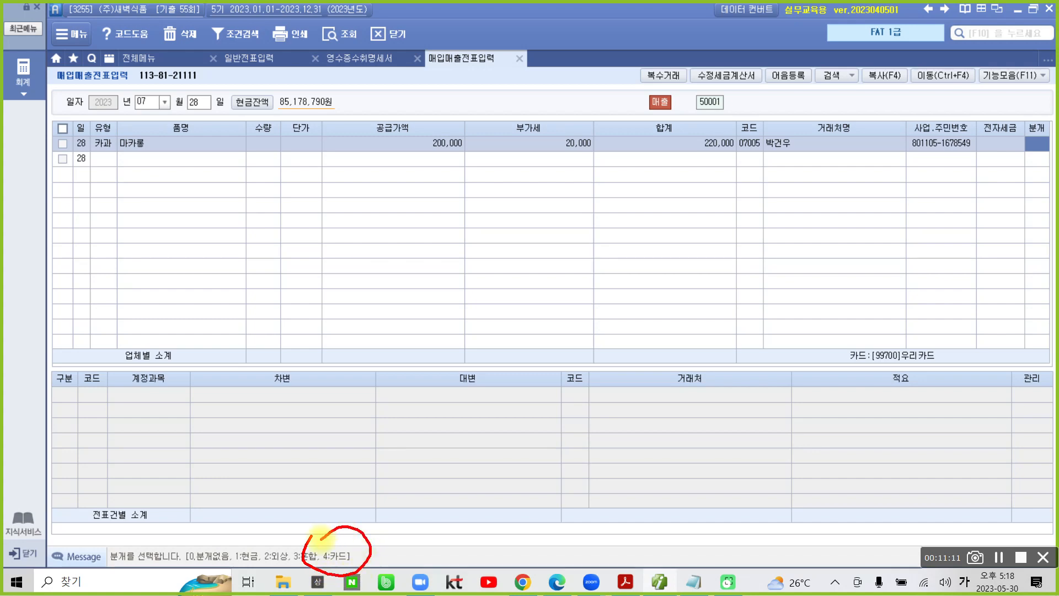
pyautogui.press('Escape')
# Set the row's 분개 to 4 카드 to generate the journal lines.
pyautogui.write('4')
pyautogui.press('Return')
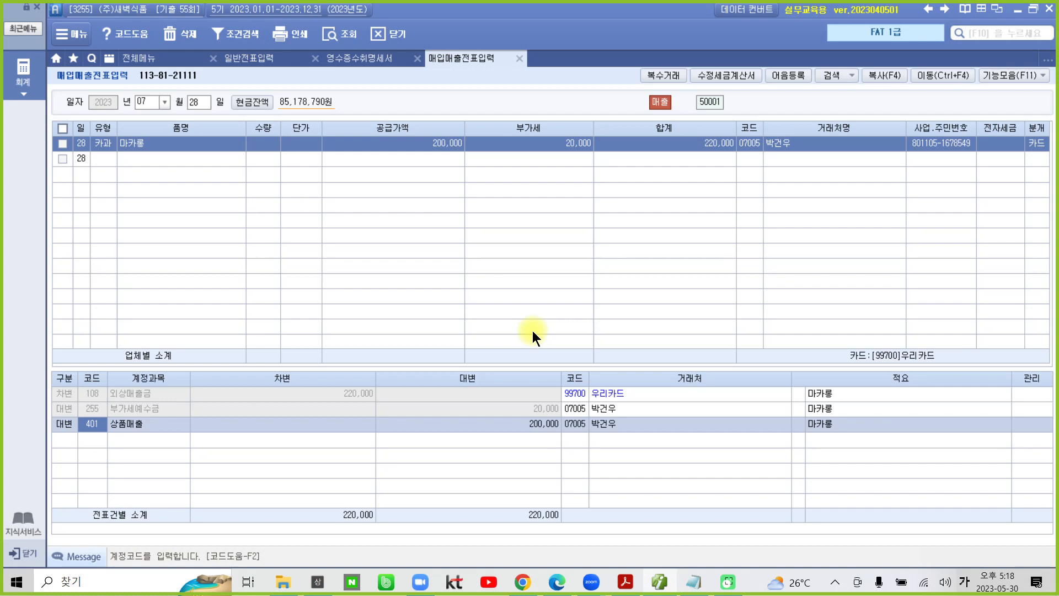
# Review the journal lines generated for the July 28 card sale, checking each line's account, amount and 거래처.
pyautogui.hotkey('ctrl', '2')
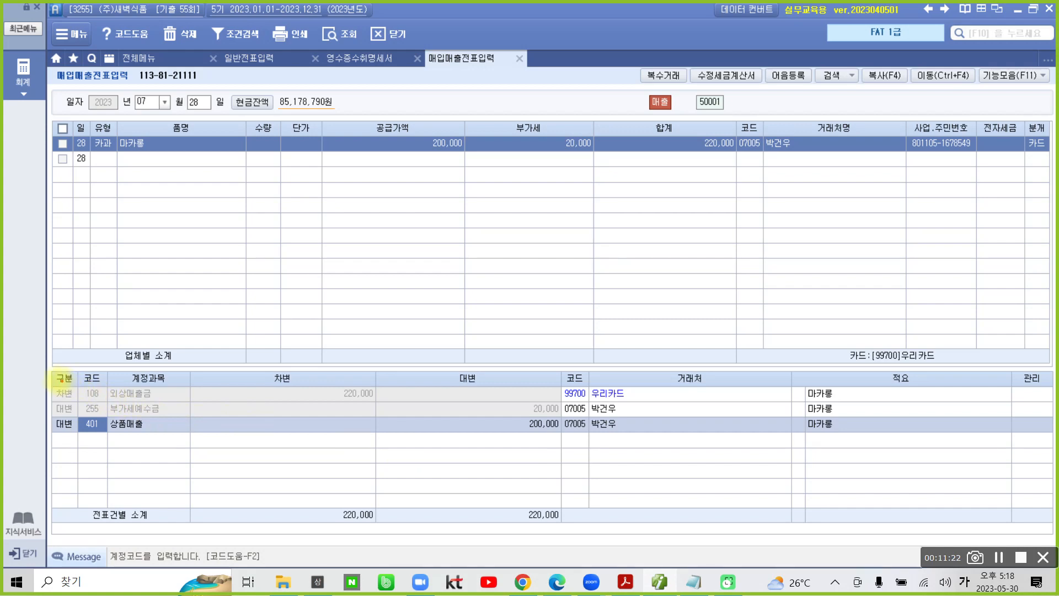
pyautogui.moveTo(50, 378)
pyautogui.mouseDown()
pyautogui.moveTo(105, 402)
pyautogui.moveTo(354, 428)
pyautogui.moveTo(692, 439)
pyautogui.mouseUp()
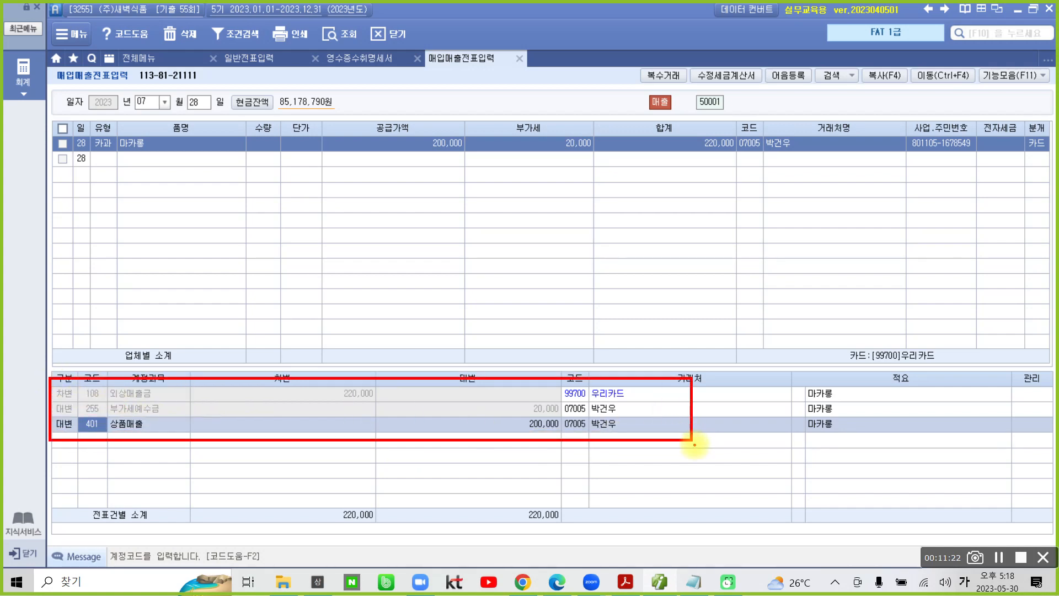
pyautogui.moveTo(51, 402); pyautogui.dragTo(165, 395)
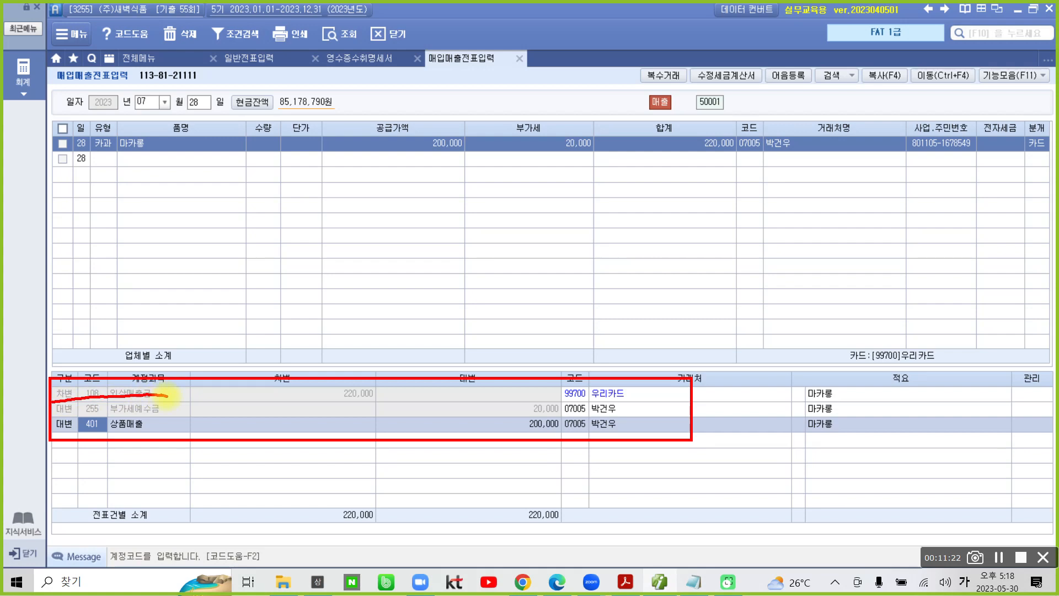
pyautogui.hotkey('ctrl', 'z')
pyautogui.moveTo(552, 397); pyautogui.dragTo(629, 396)
pyautogui.press('Escape')
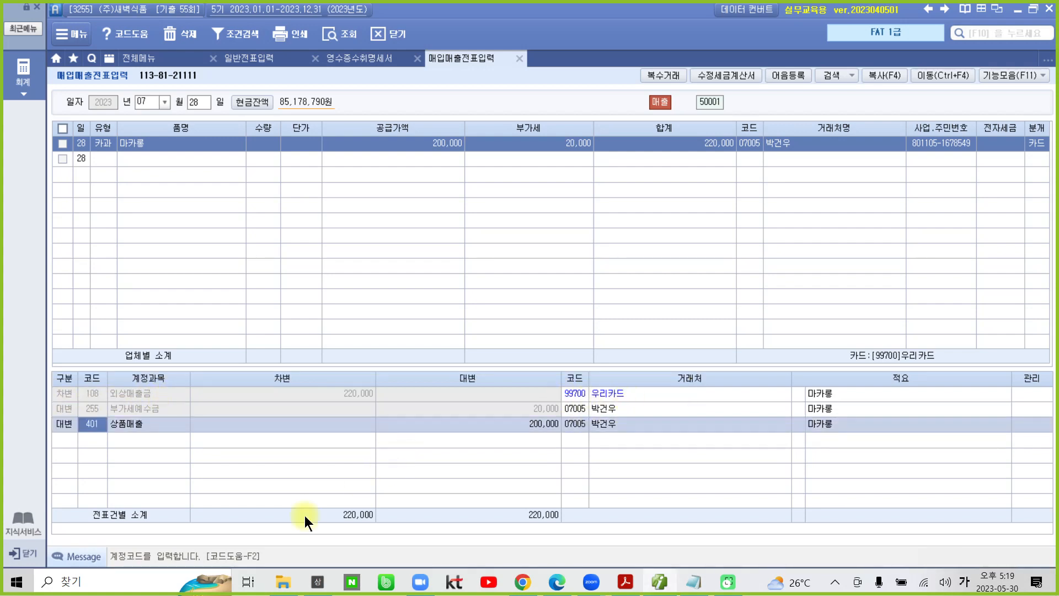
pyautogui.click(143, 408)
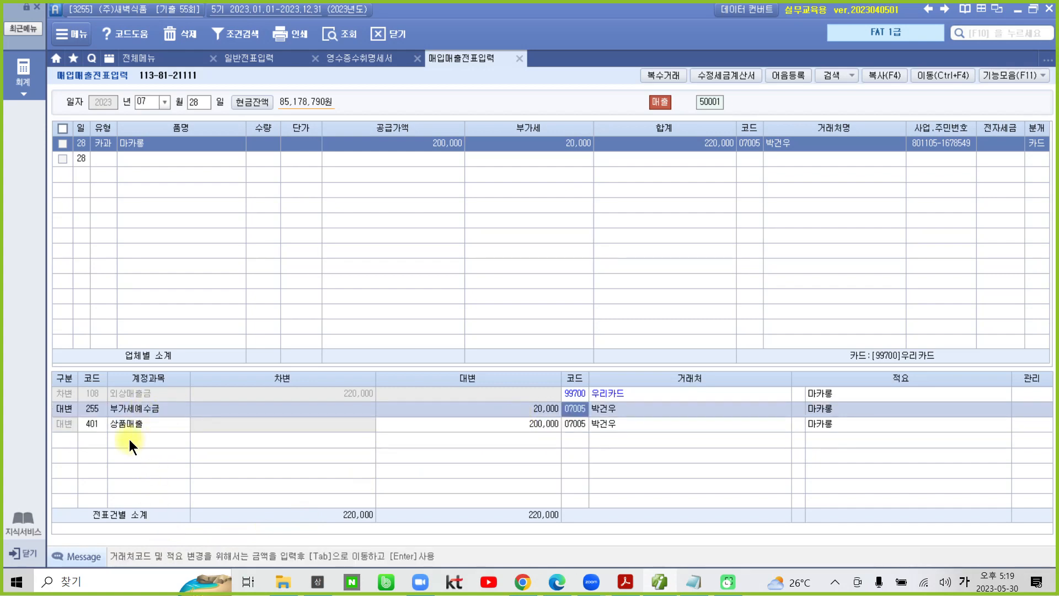
pyautogui.click(91, 424)
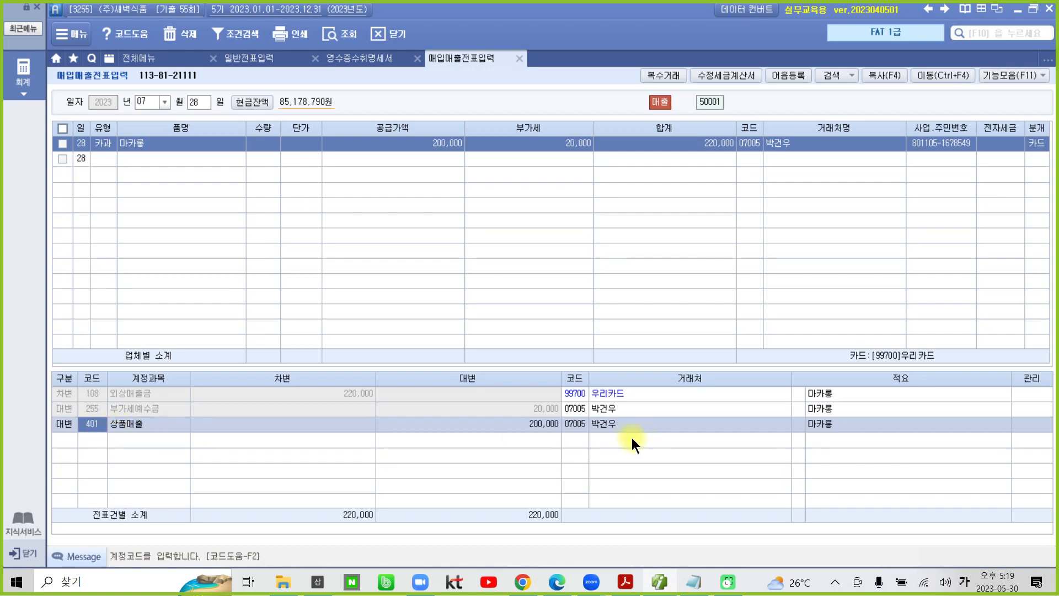
pyautogui.click(547, 424)
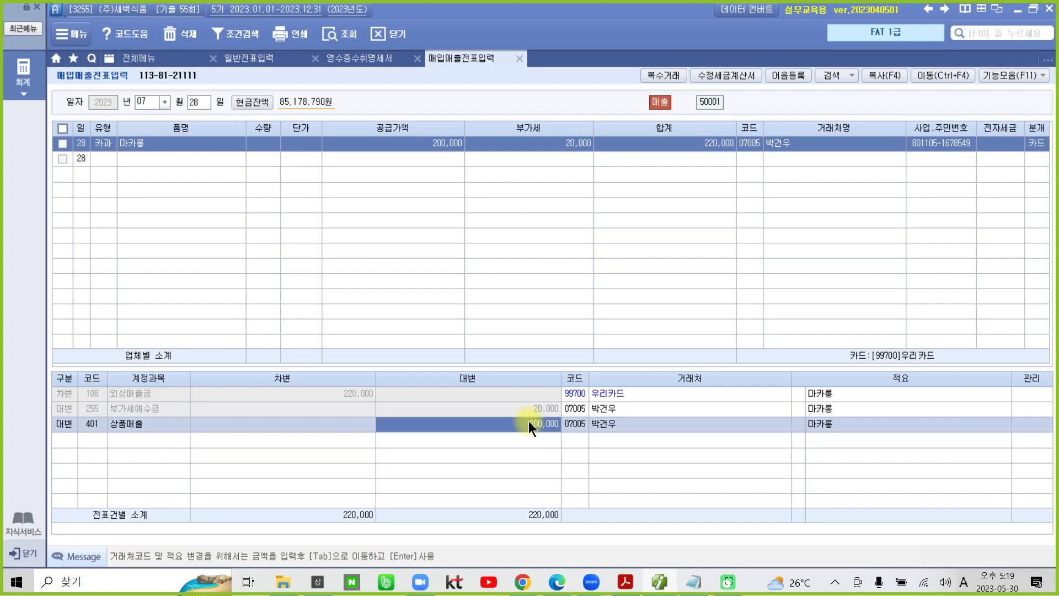
pyautogui.click(132, 403)
pyautogui.click(125, 398)
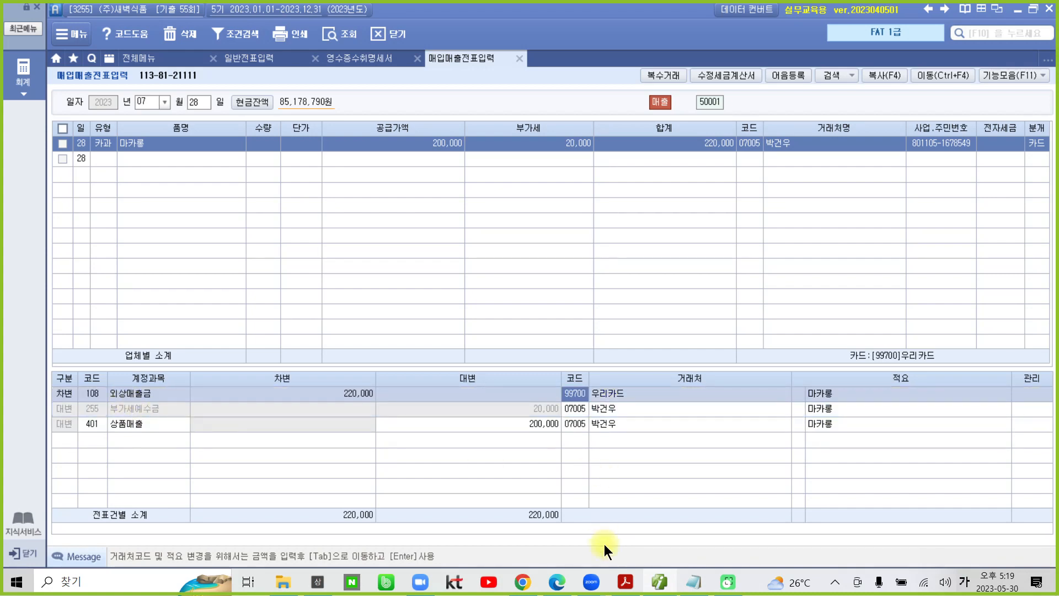
# Switch to the exam PDF in Acrobat Reader and read problem 4's 전자세금계산서, 자료설명 and 수행과제.
pyautogui.click(625, 582)
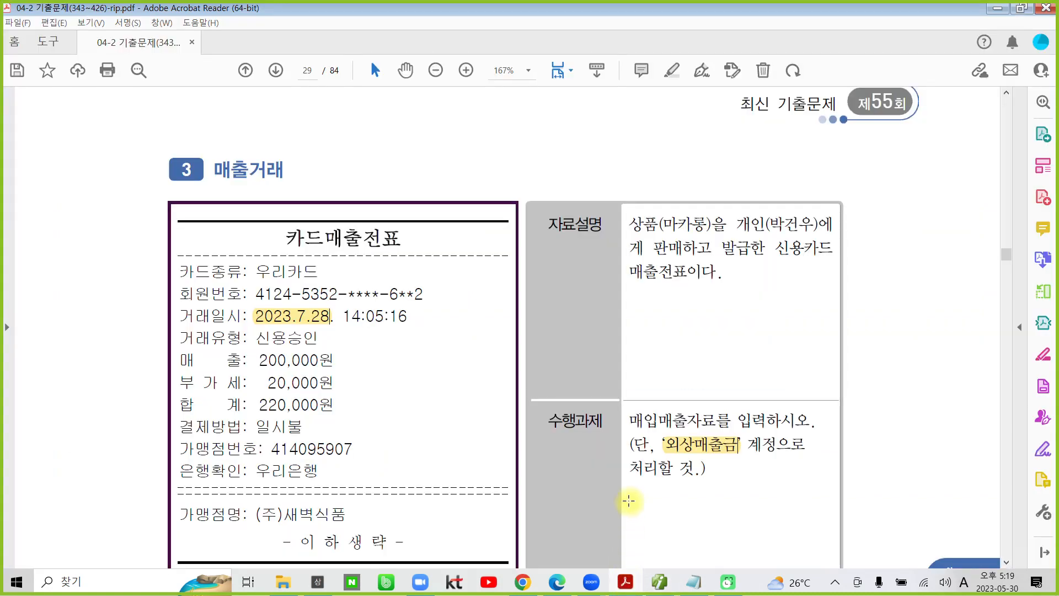
pyautogui.scroll(-3, 667, 492)
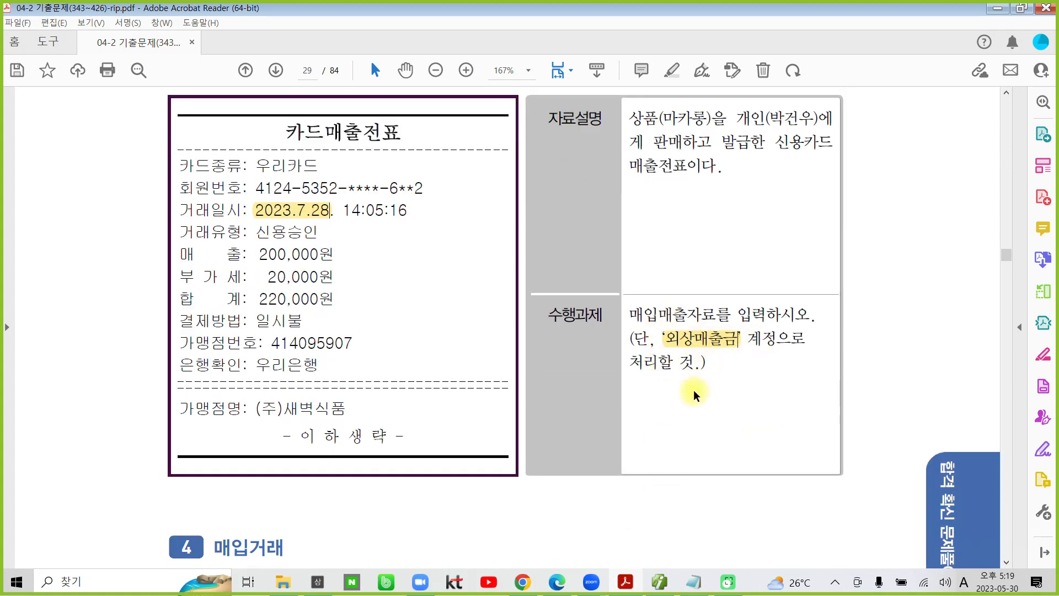
pyautogui.scroll(-10, 683, 448)
pyautogui.scroll(-5, 689, 467)
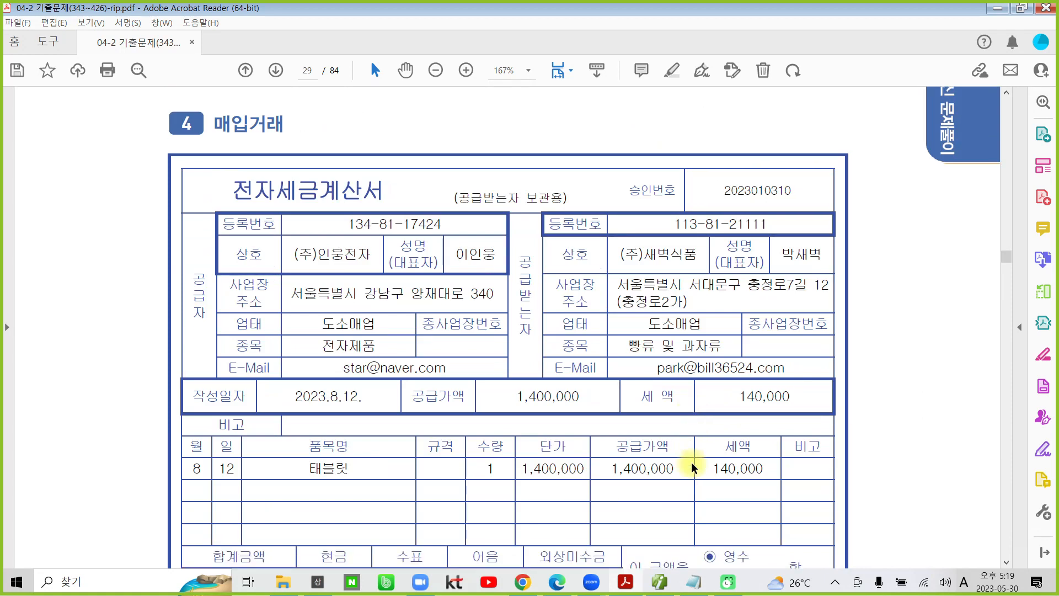
pyautogui.scroll(3, 229, 331)
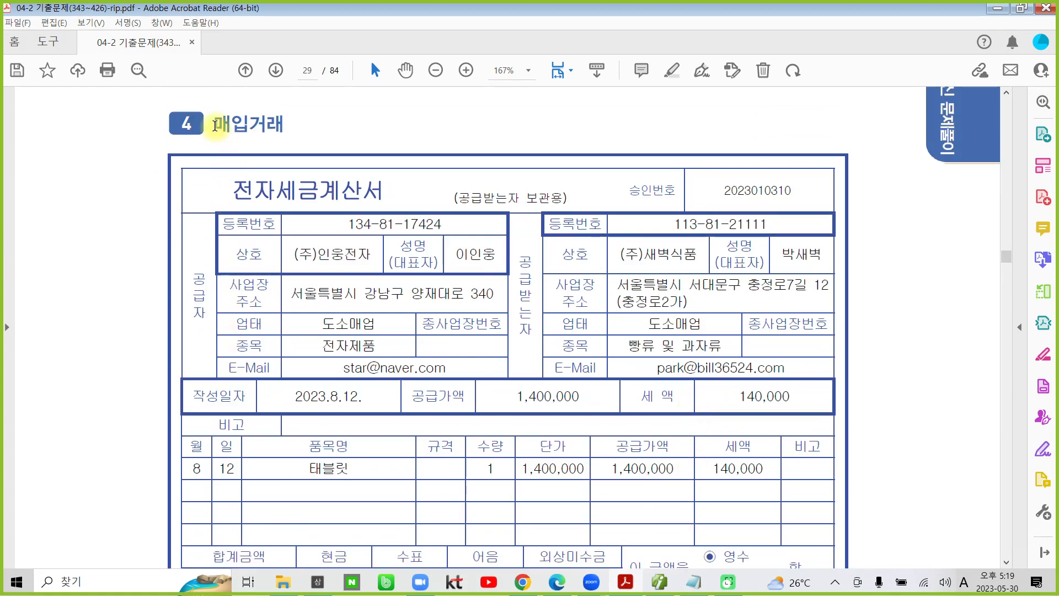
pyautogui.moveTo(213, 122); pyautogui.dragTo(282, 128)
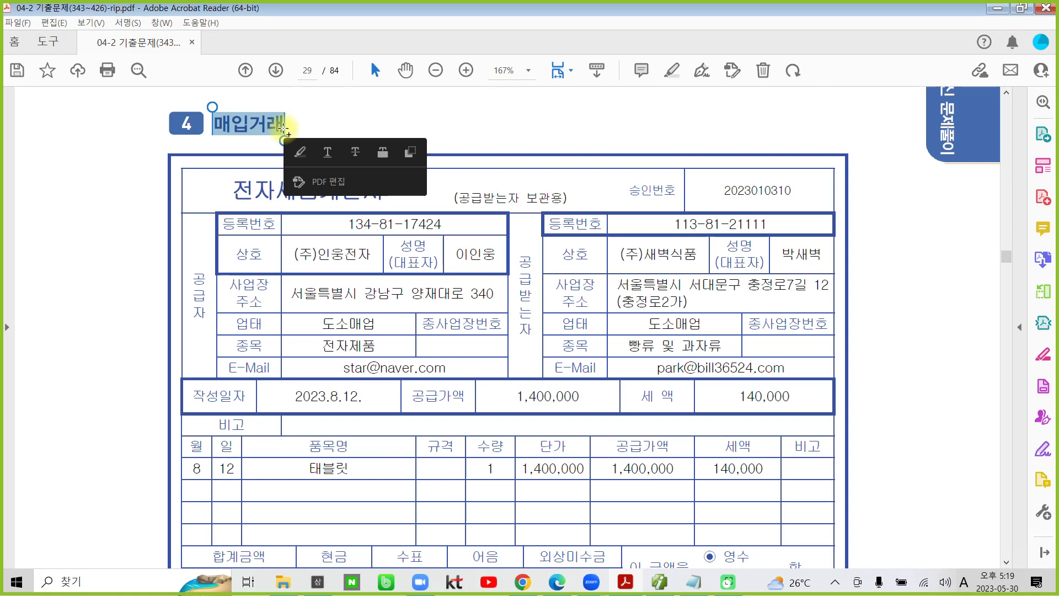
pyautogui.click(488, 183)
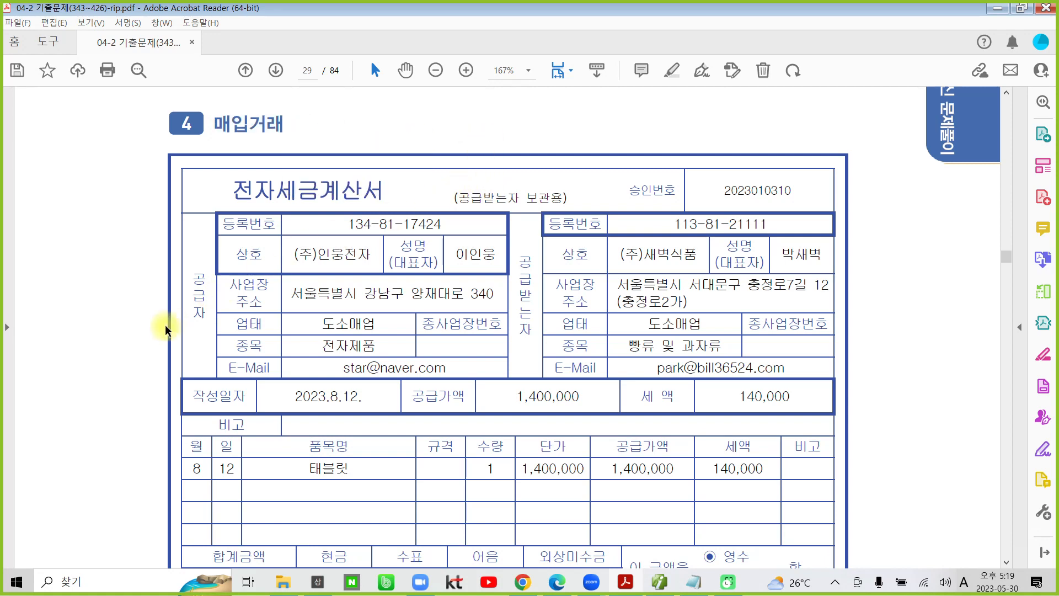
pyautogui.scroll(-2, 135, 322)
pyautogui.scroll(-3, 137, 320)
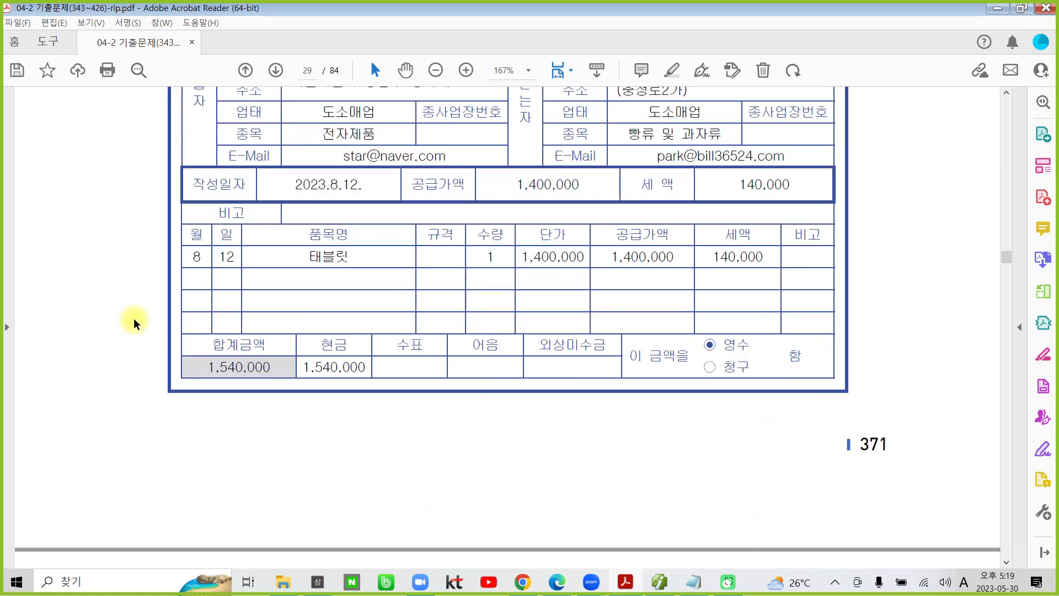
pyautogui.scroll(-7, 414, 359)
pyautogui.scroll(-3, 414, 359)
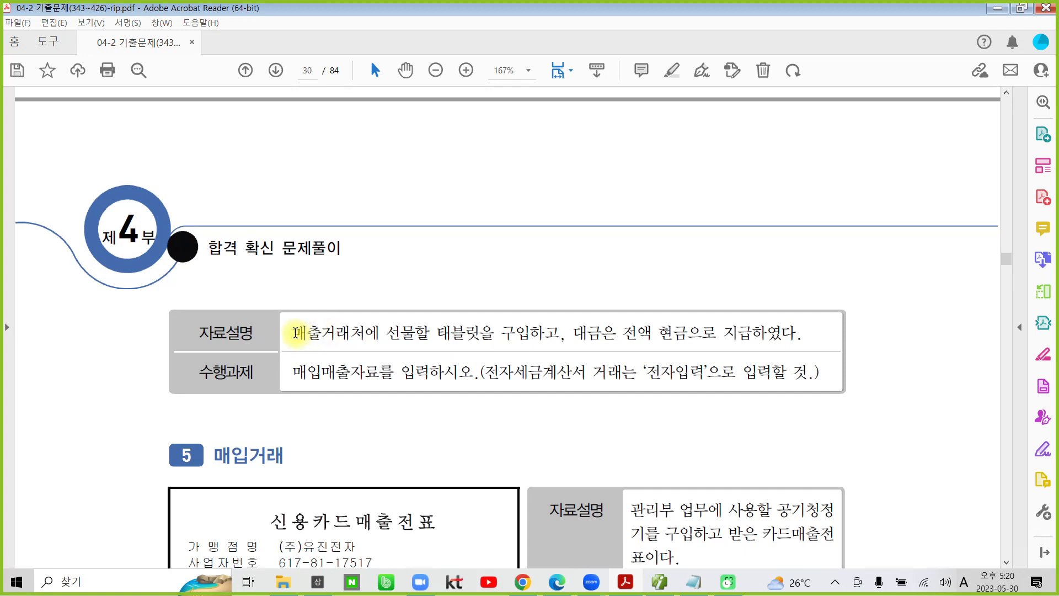
# Highlight 매출거래처에 선물할, 현금으로 and '전자입력' in problem 4's 자료설명 and 수행과제.
pyautogui.moveTo(295, 333); pyautogui.dragTo(400, 333)
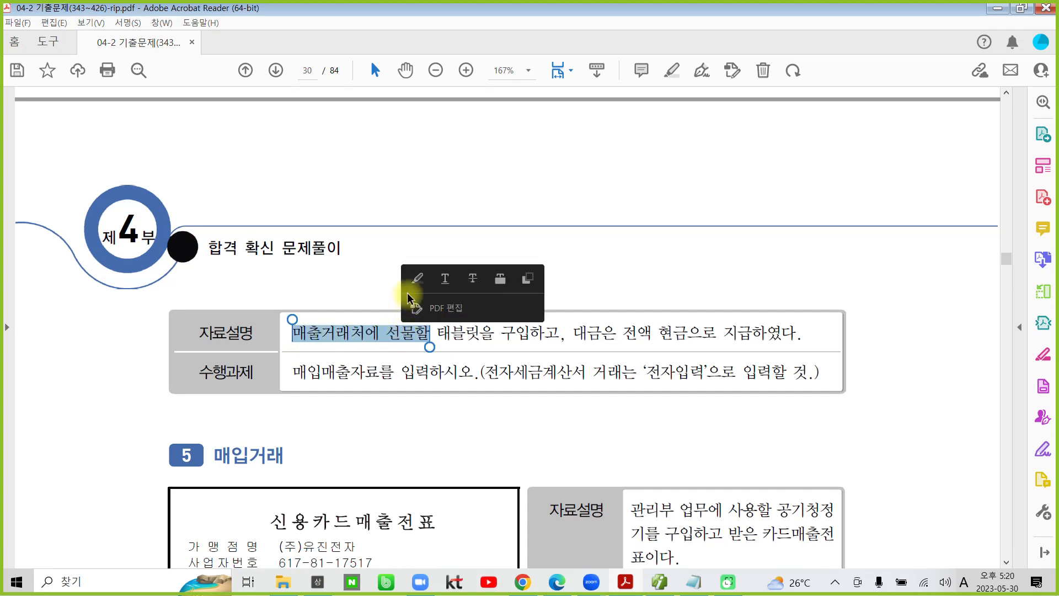
pyautogui.click(419, 279)
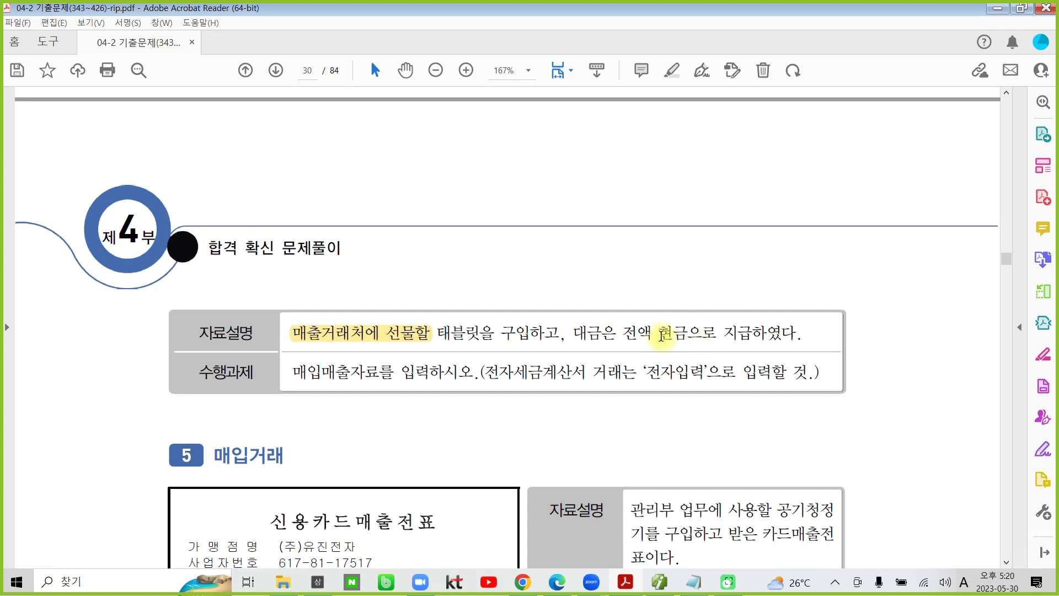
pyautogui.moveTo(652, 334); pyautogui.dragTo(717, 337)
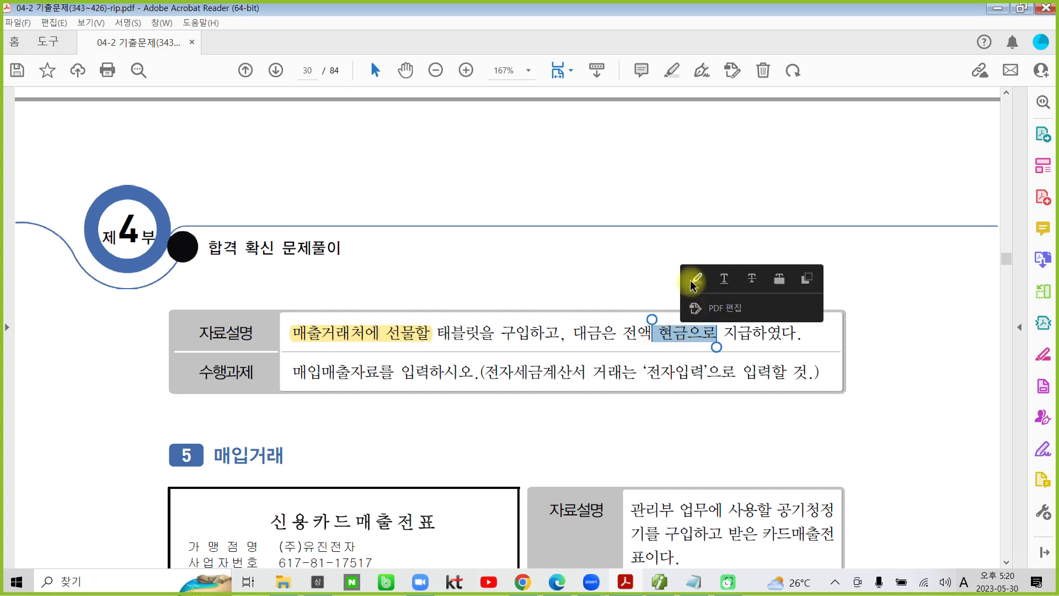
pyautogui.click(694, 280)
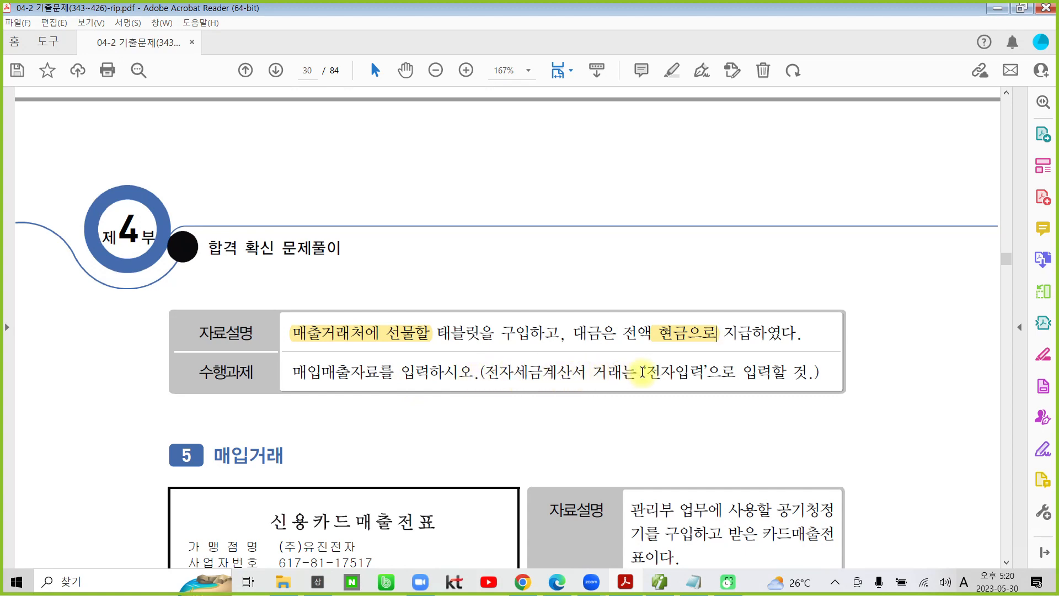
pyautogui.moveTo(642, 371); pyautogui.dragTo(728, 375)
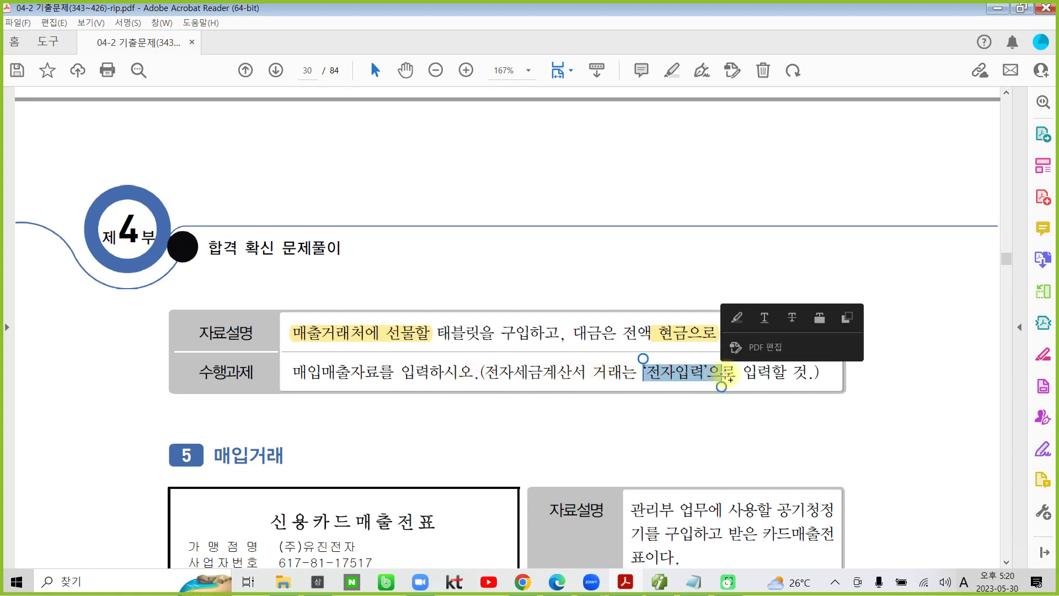
pyautogui.click(732, 317)
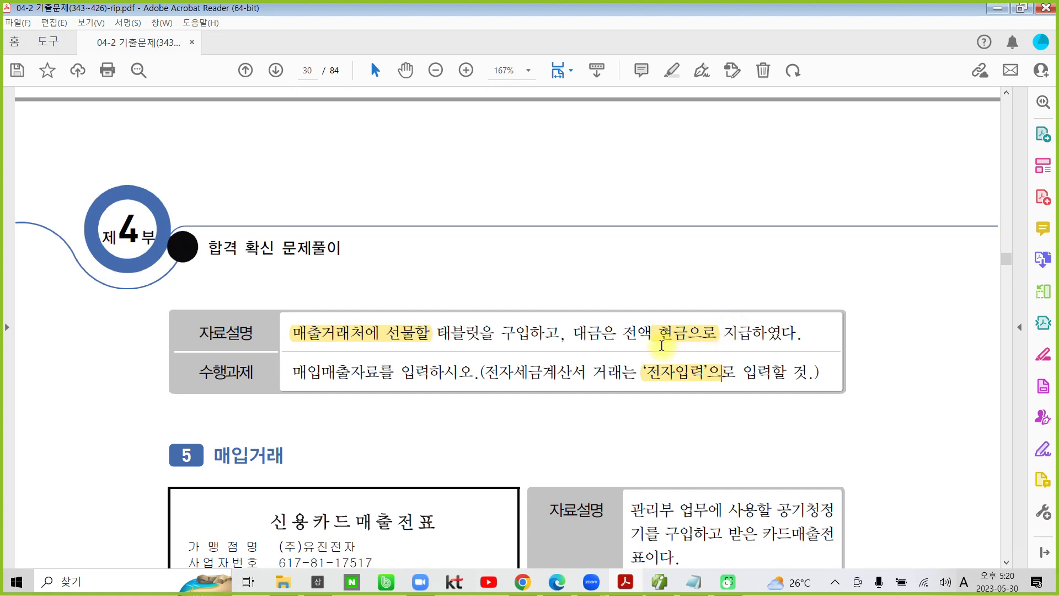
pyautogui.scroll(6, 547, 379)
pyautogui.scroll(3, 547, 378)
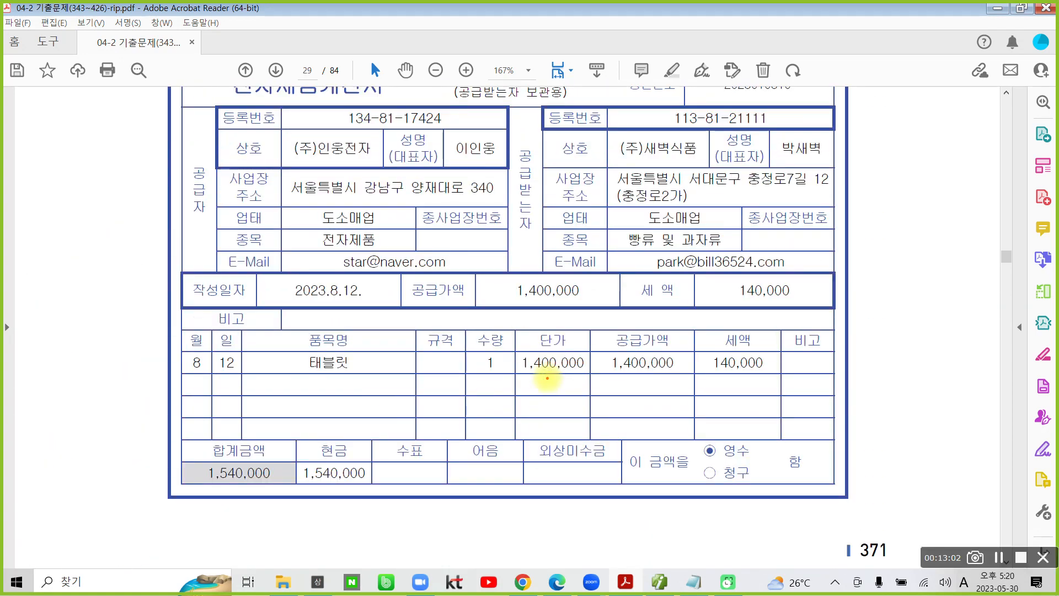
pyautogui.moveTo(682, 390); pyautogui.dragTo(787, 392)
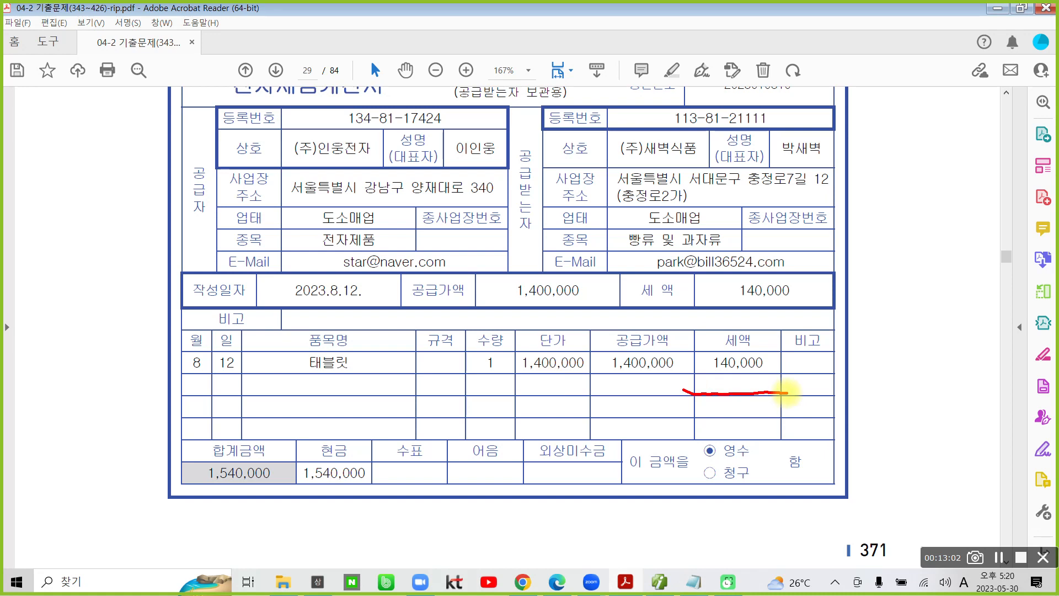
pyautogui.moveTo(59, 189); pyautogui.dragTo(55, 349)
pyautogui.moveTo(48, 281); pyautogui.dragTo(94, 261)
pyautogui.moveTo(112, 245)
pyautogui.mouseDown()
pyautogui.moveTo(108, 266)
pyautogui.moveTo(152, 287)
pyautogui.moveTo(127, 316)
pyautogui.mouseUp()
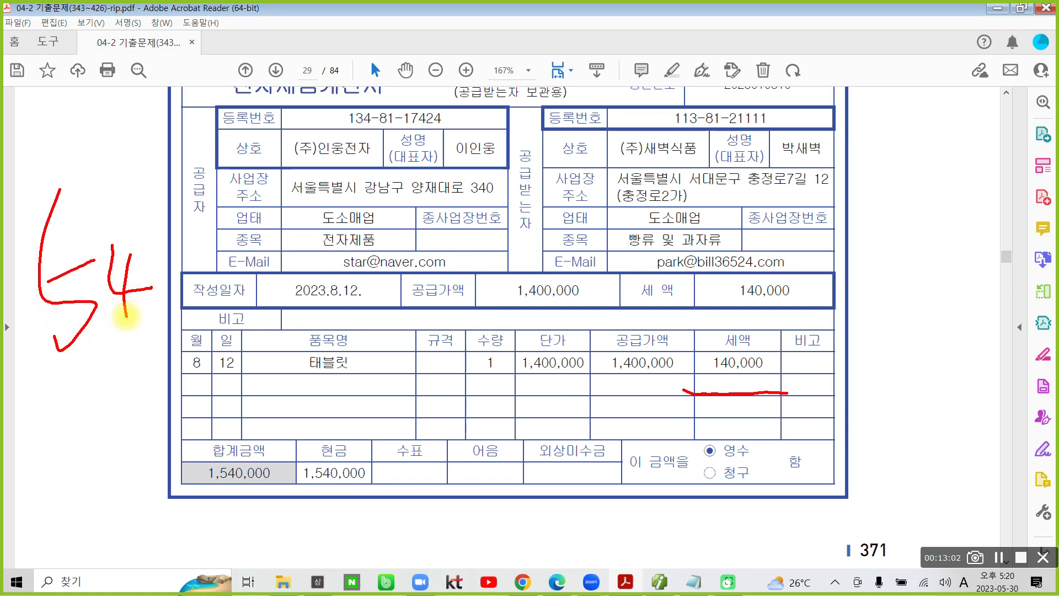
pyautogui.press('Escape')
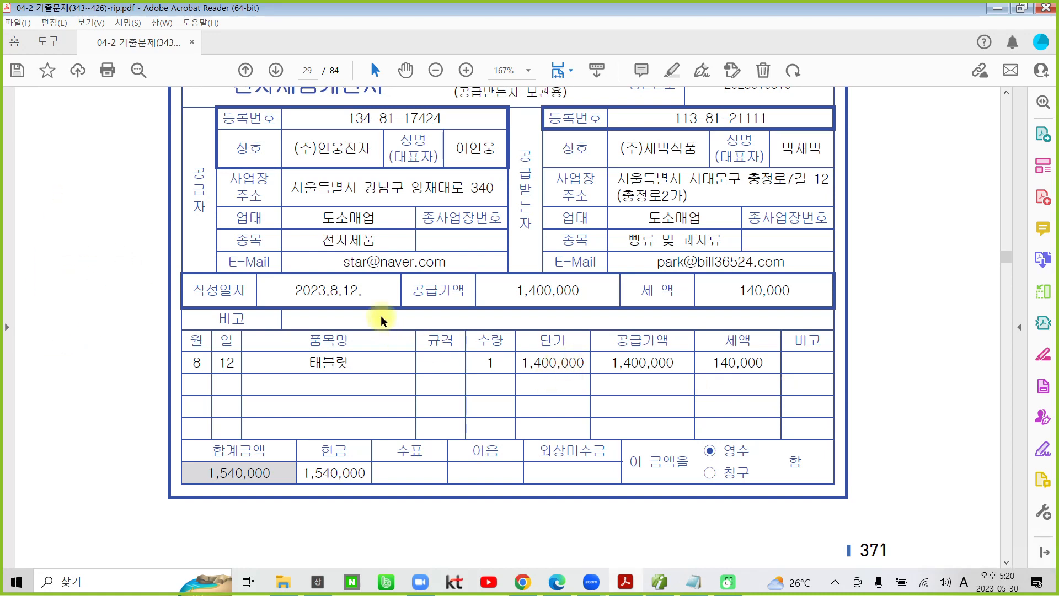
# Highlight the 작성일자 2023.8.12. on the invoice, switch back to the accounting program and set the voucher date to 08월 12일.
pyautogui.moveTo(363, 291); pyautogui.dragTo(307, 291)
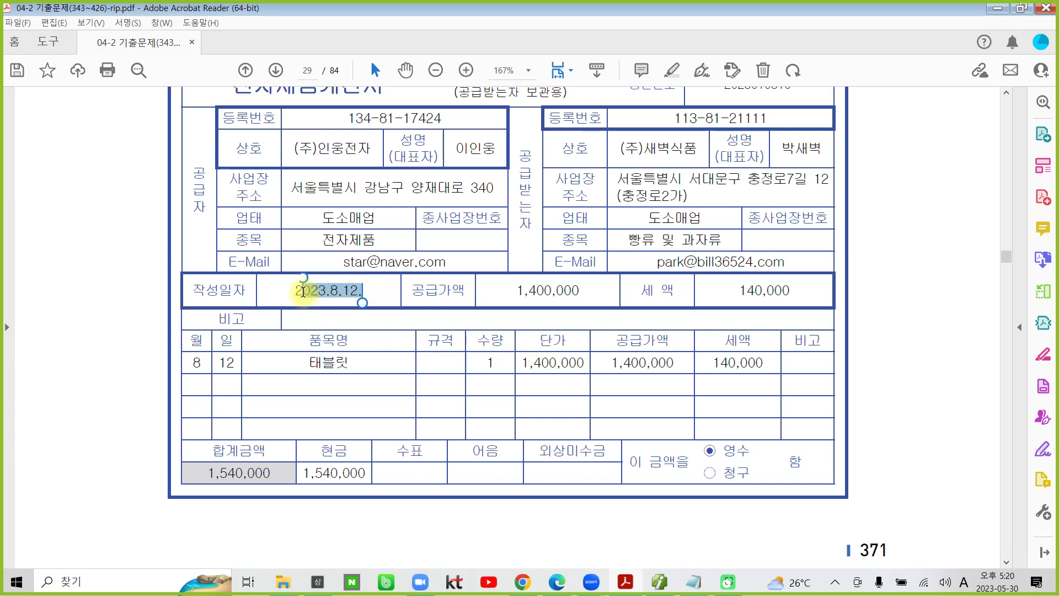
pyautogui.click(328, 240)
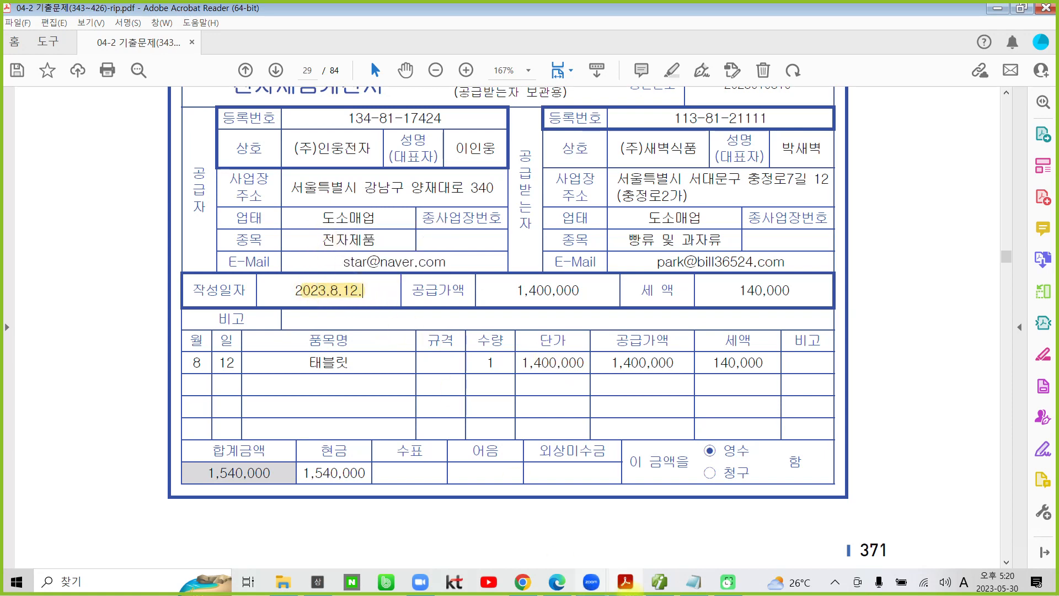
pyautogui.click(662, 583)
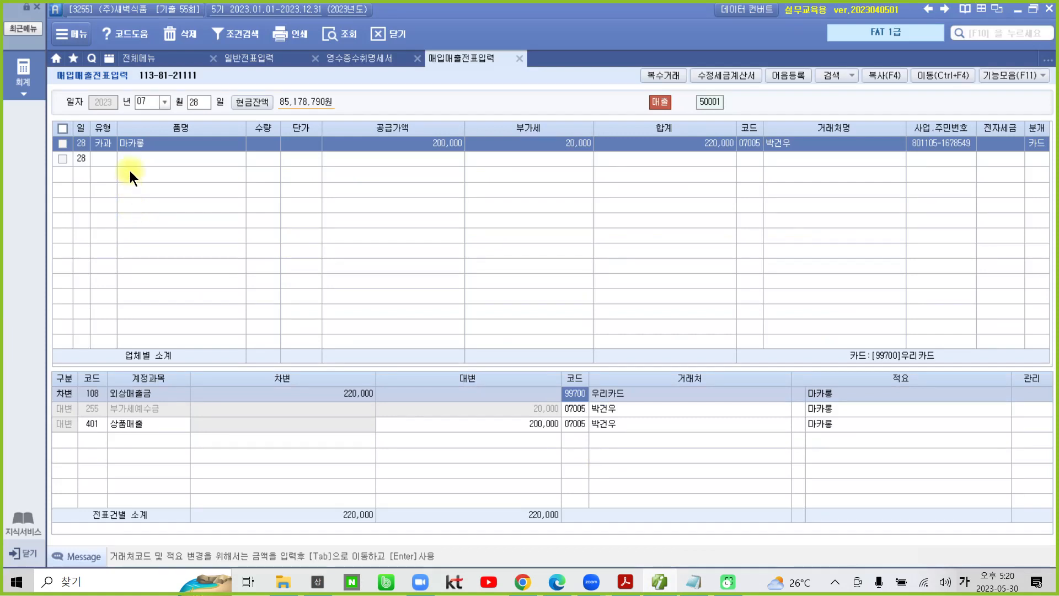
pyautogui.click(163, 100)
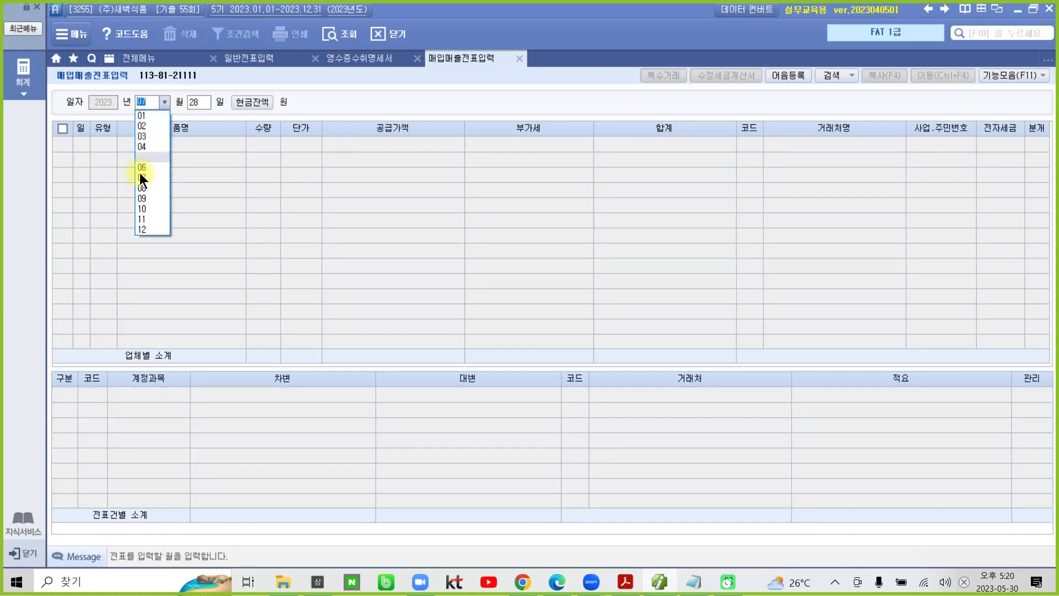
pyautogui.click(141, 188)
pyautogui.write('12')
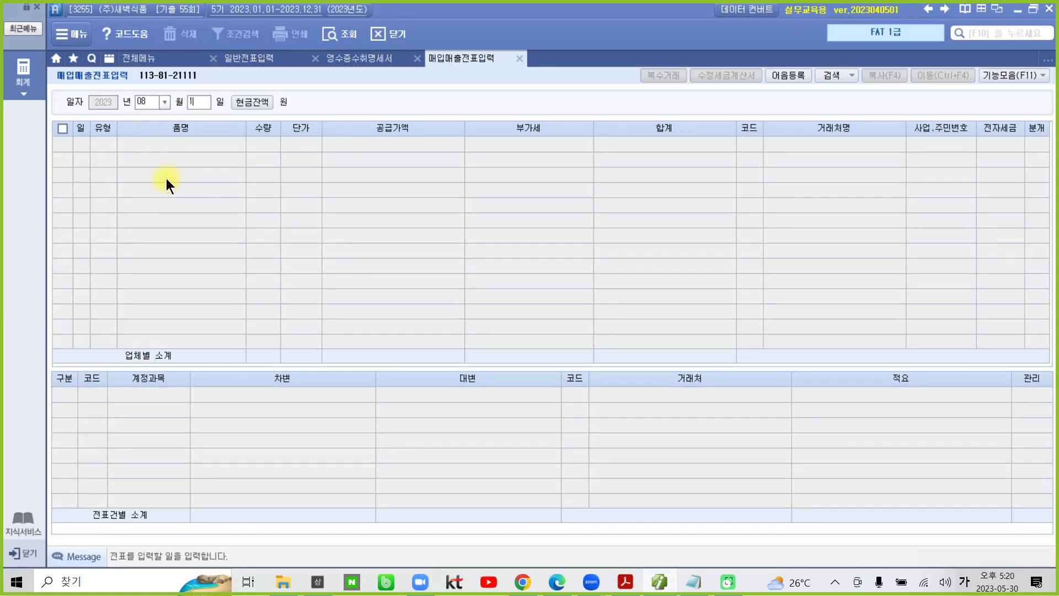
pyautogui.press('Return')
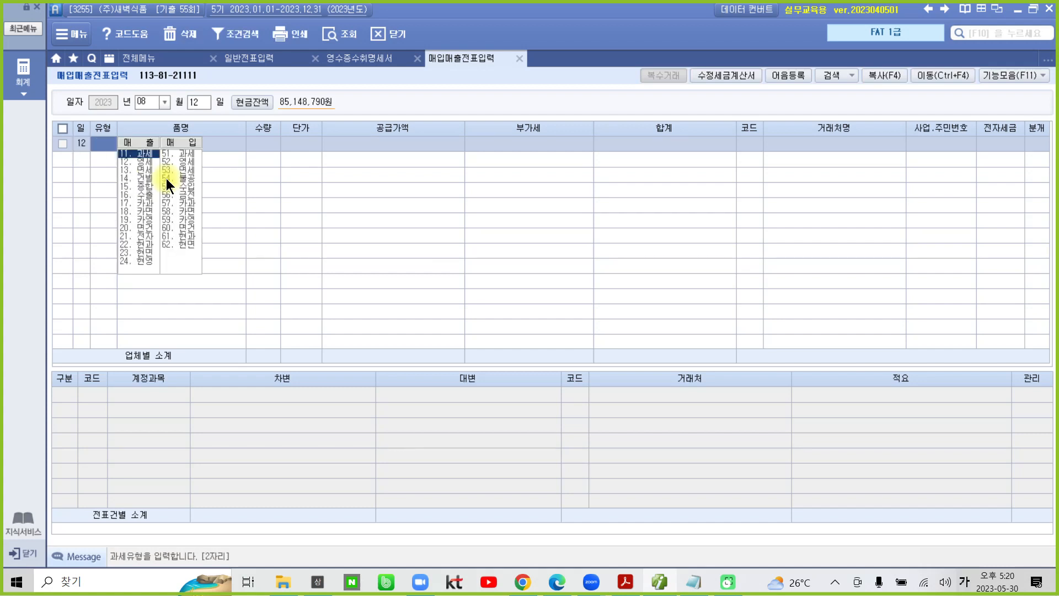
# Set the August 12 row's 유형 to 54 불공 with the 불공제사유 9. 접대비 관련 매입세액.
pyautogui.write('54')
pyautogui.press('Return')
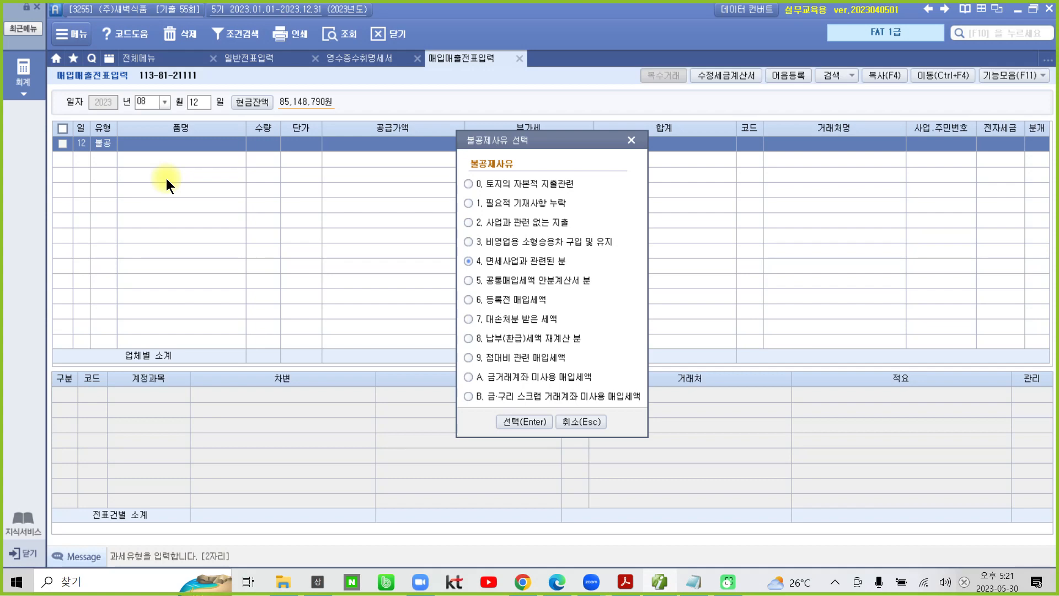
pyautogui.click(503, 356)
pyautogui.click(525, 421)
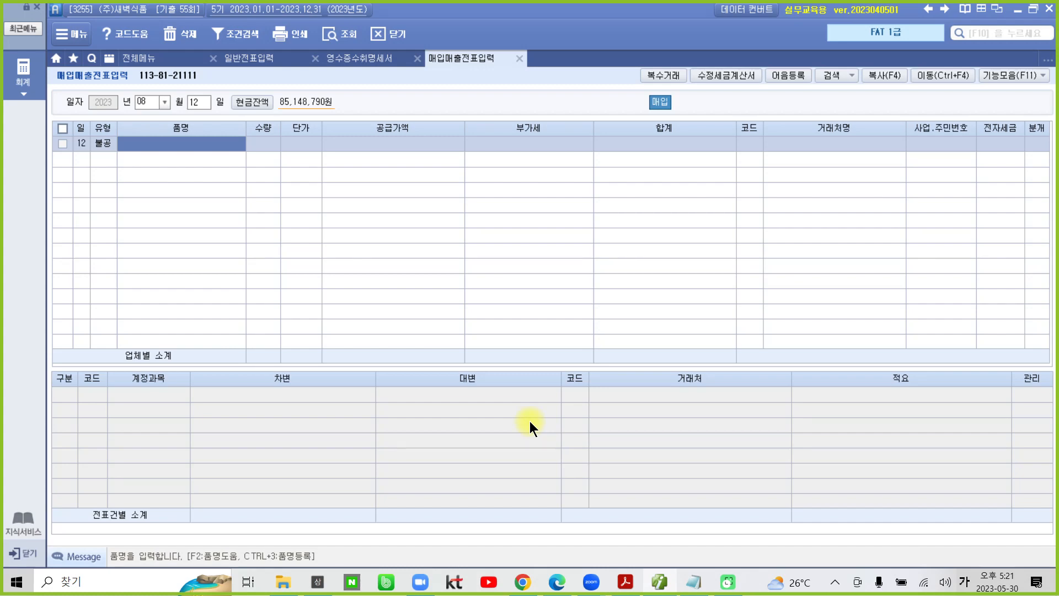
# Enter the item 태블릿 on the August 12 불공 row with 수량 1 and 단가 1,400,000.
pyautogui.write('태블릿')
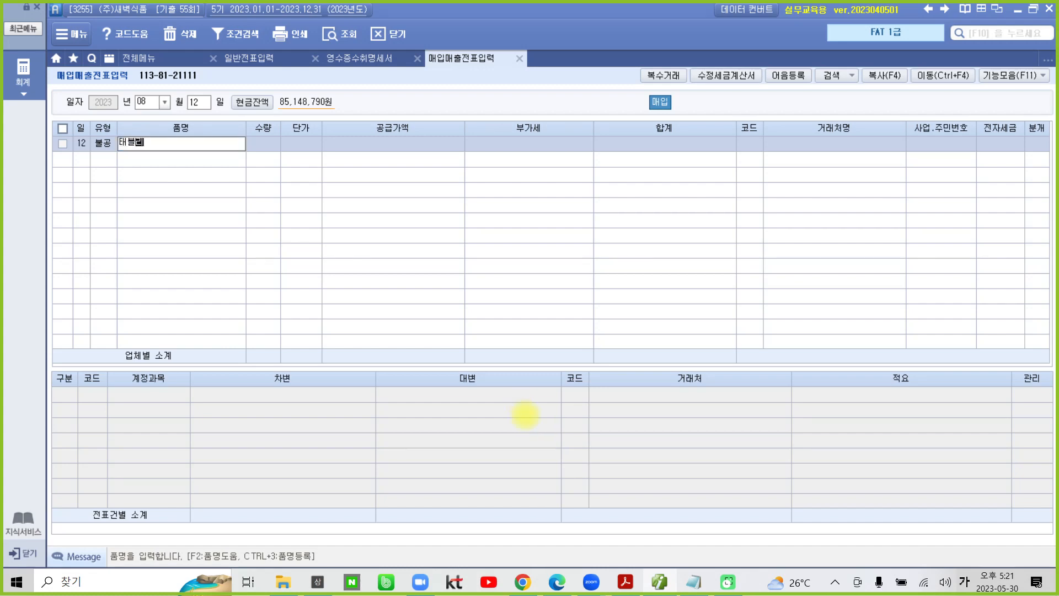
pyautogui.press('Return')
pyautogui.press('Hangul')
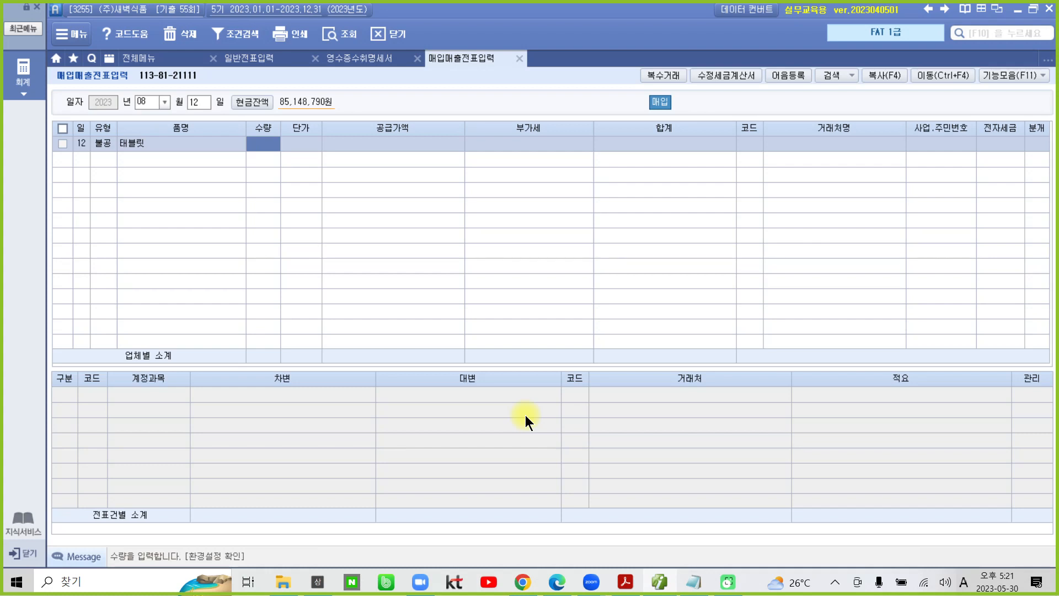
pyautogui.write('1')
pyautogui.press('Return')
pyautogui.write('1400000')
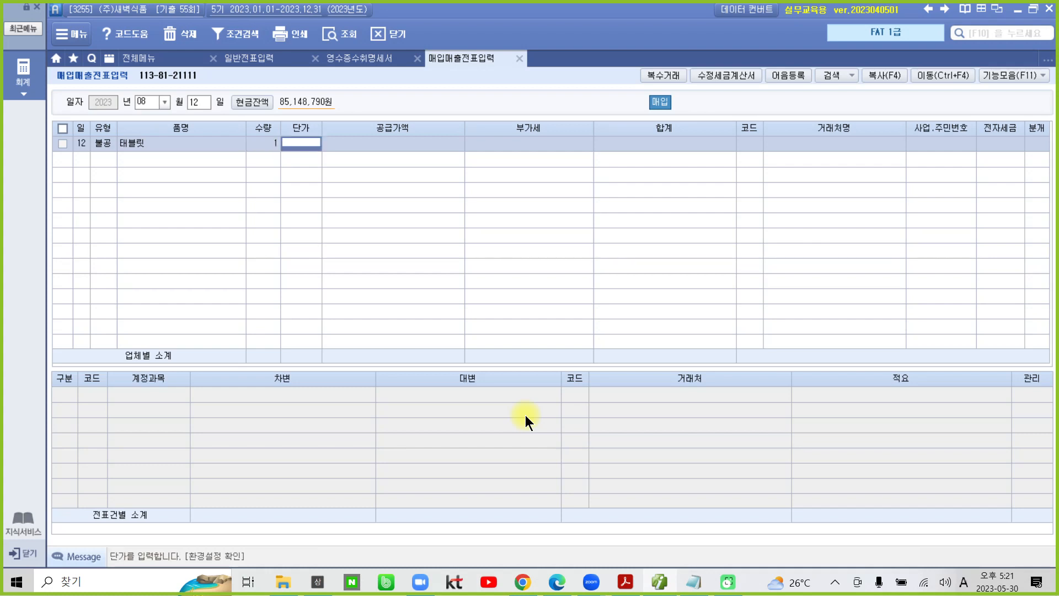
pyautogui.press('Return')
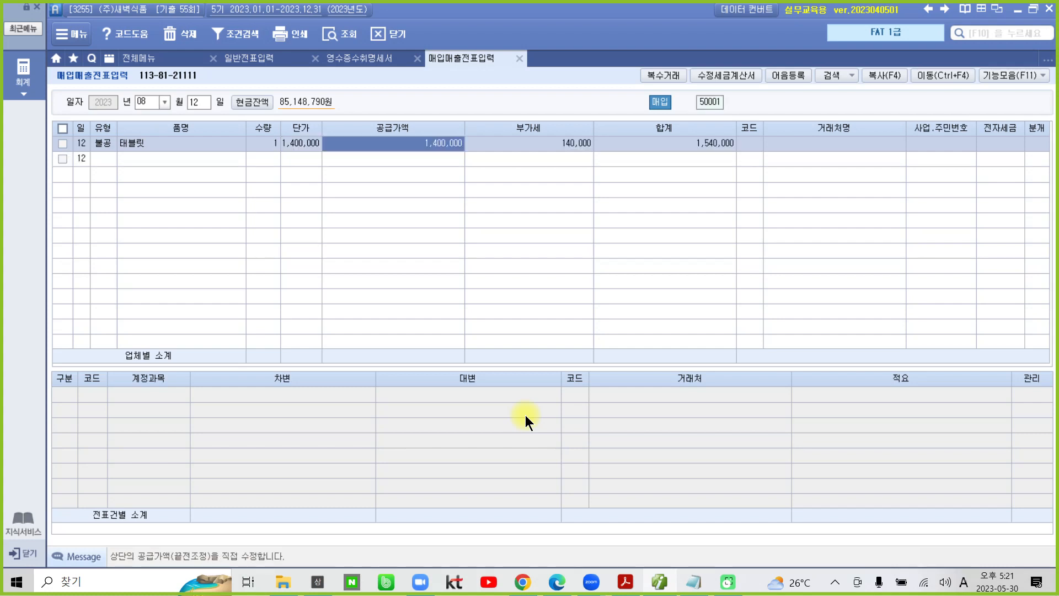
pyautogui.press('Return')
pyautogui.press('Return')
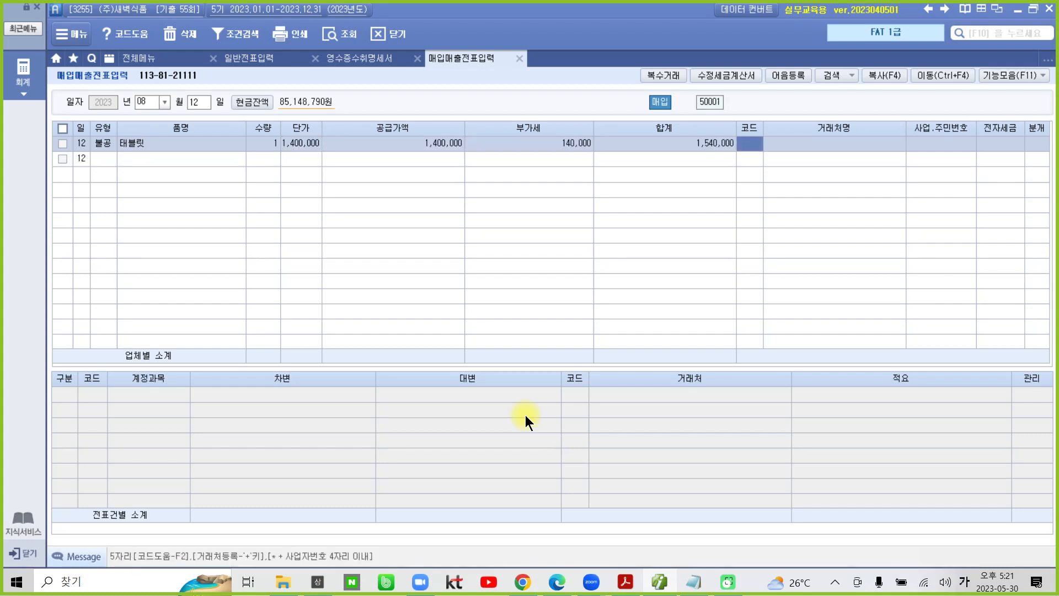
# Set the row's 거래처 to 05002 (주)인웅전자 and its 전자세금 to 1 전자입력.
pyautogui.write('이ㄴ웅')
pyautogui.press('Return')
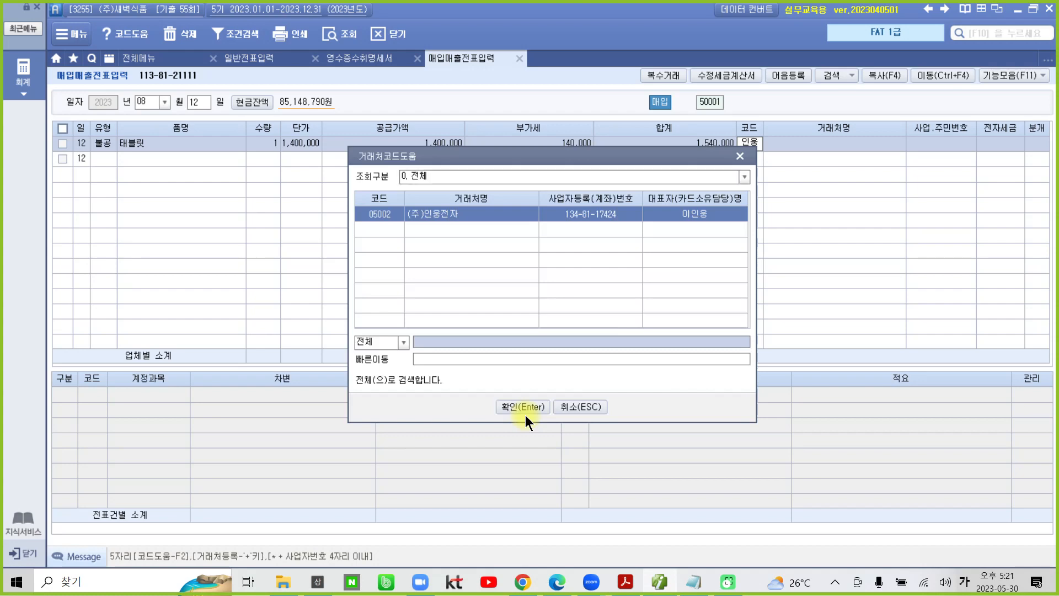
pyautogui.press('Return')
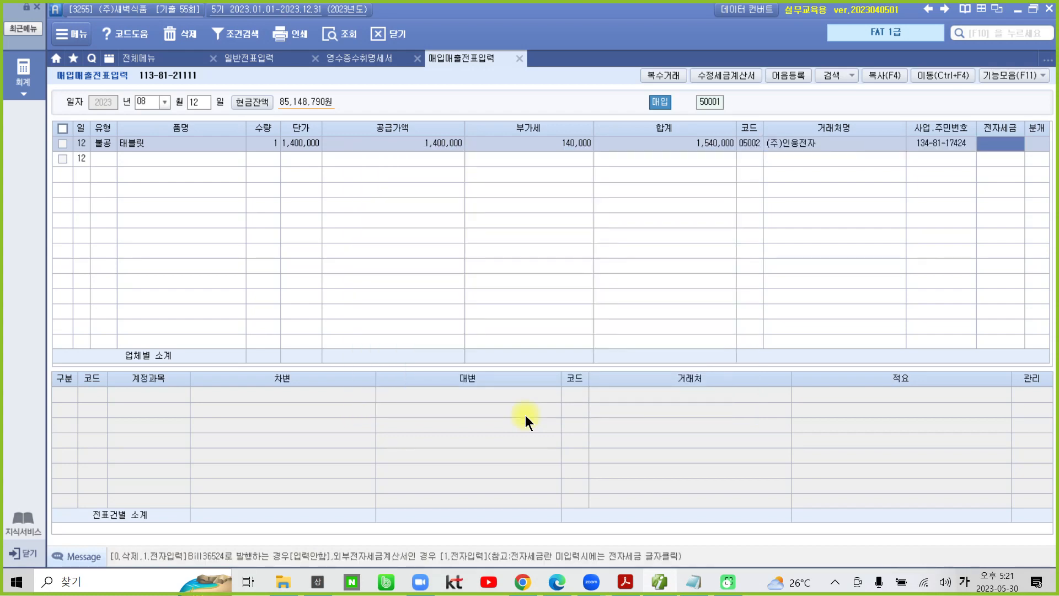
pyautogui.write('1')
pyautogui.press('Return')
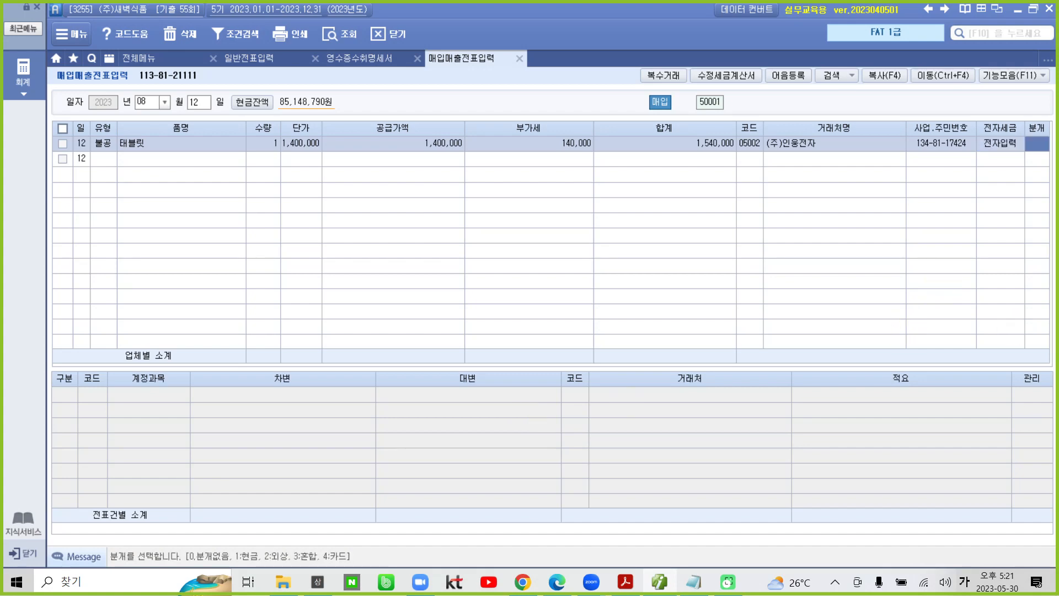
# Set the tablet purchase's 분개 to 1 현금 and change the journal line's account to 813 접대비.
pyautogui.click(1000, 558)
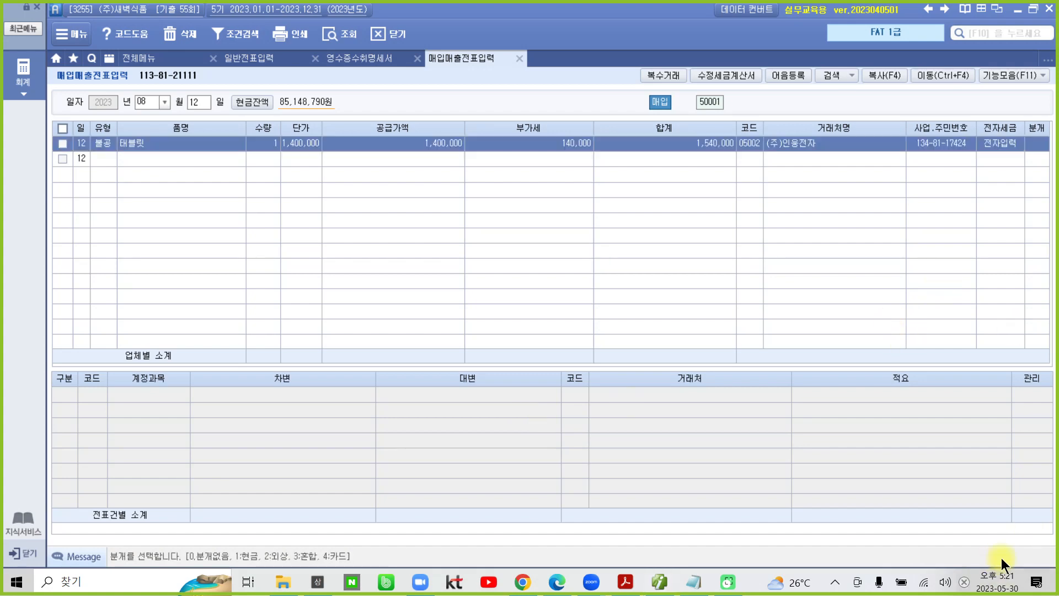
pyautogui.click(1032, 143)
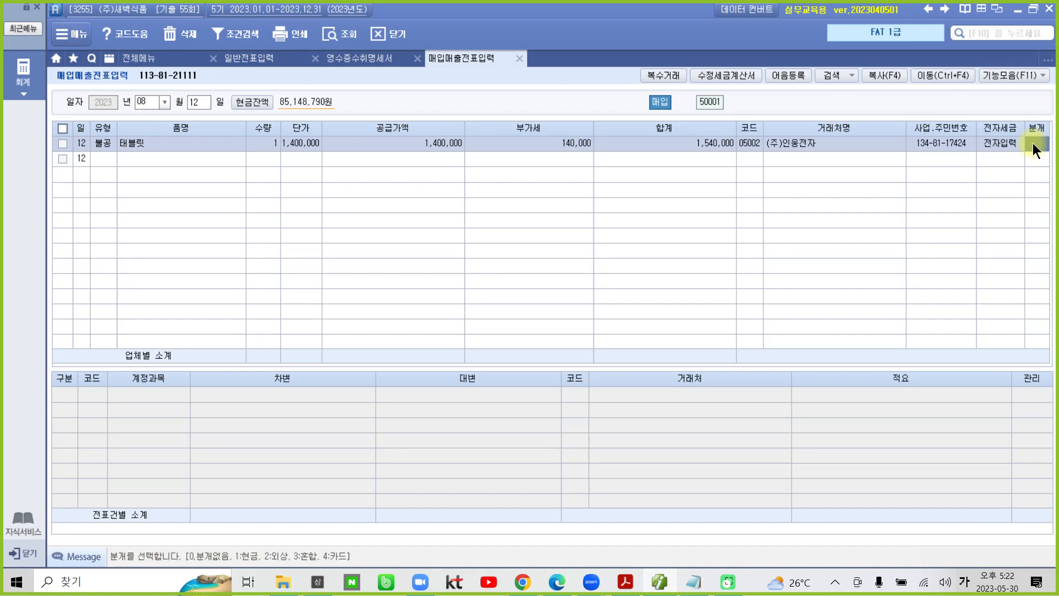
pyautogui.write('1')
pyautogui.press('Return')
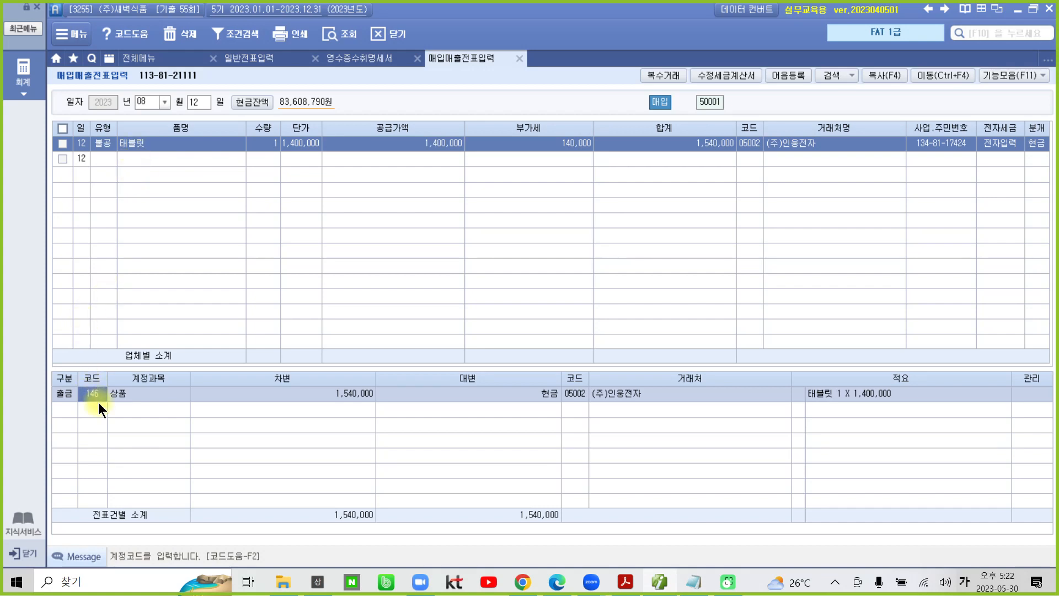
pyautogui.write('접대')
pyautogui.press('Return')
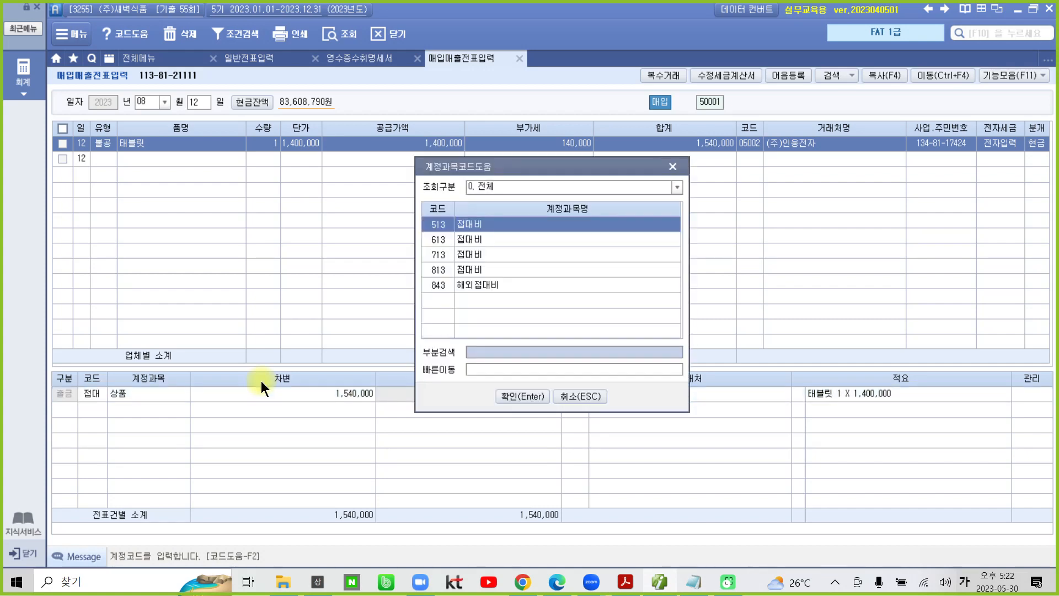
pyautogui.click(469, 272)
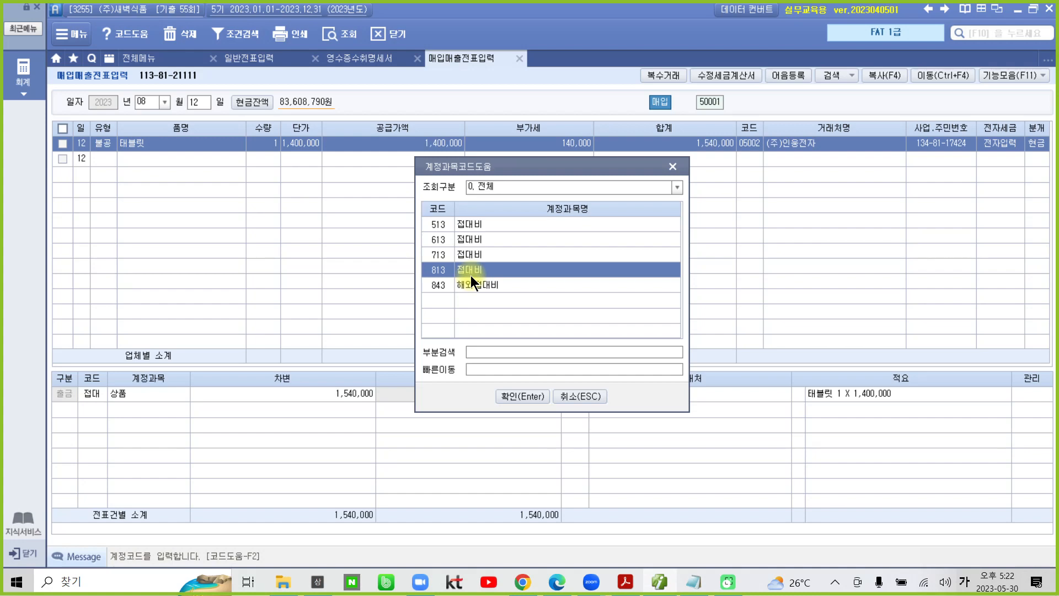
pyautogui.click(505, 392)
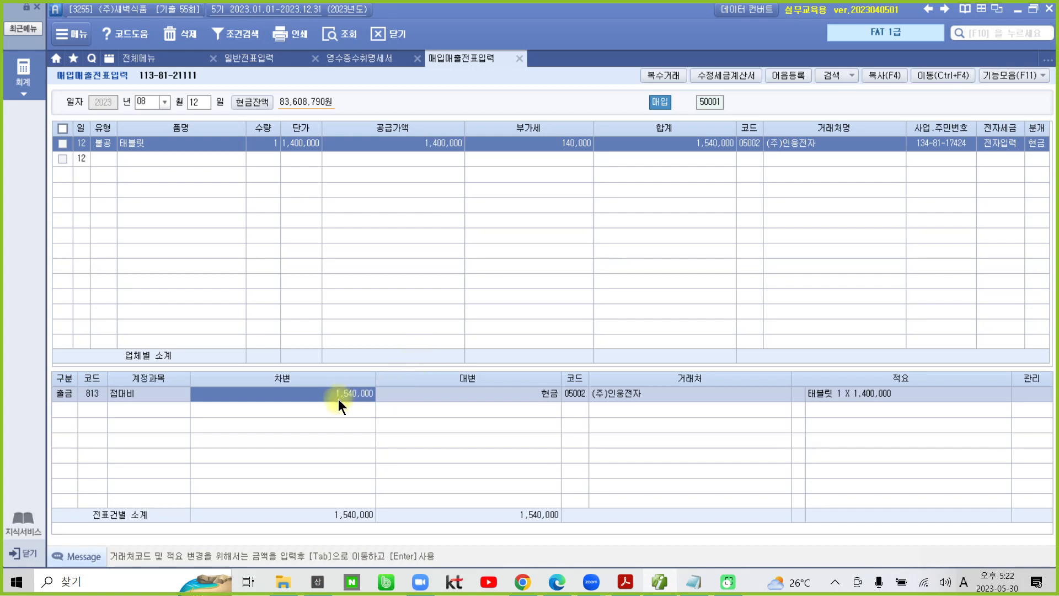
pyautogui.moveTo(196, 379); pyautogui.dragTo(412, 418)
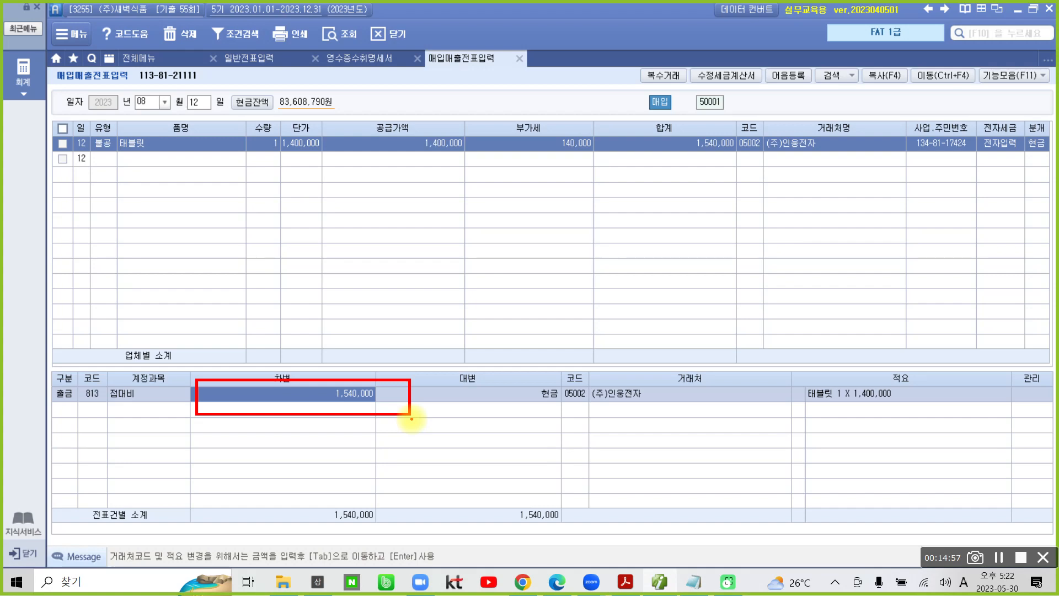
pyautogui.moveTo(113, 117)
pyautogui.mouseDown()
pyautogui.moveTo(88, 143)
pyautogui.moveTo(120, 190)
pyautogui.mouseUp()
pyautogui.moveTo(677, 84); pyautogui.dragTo(690, 117)
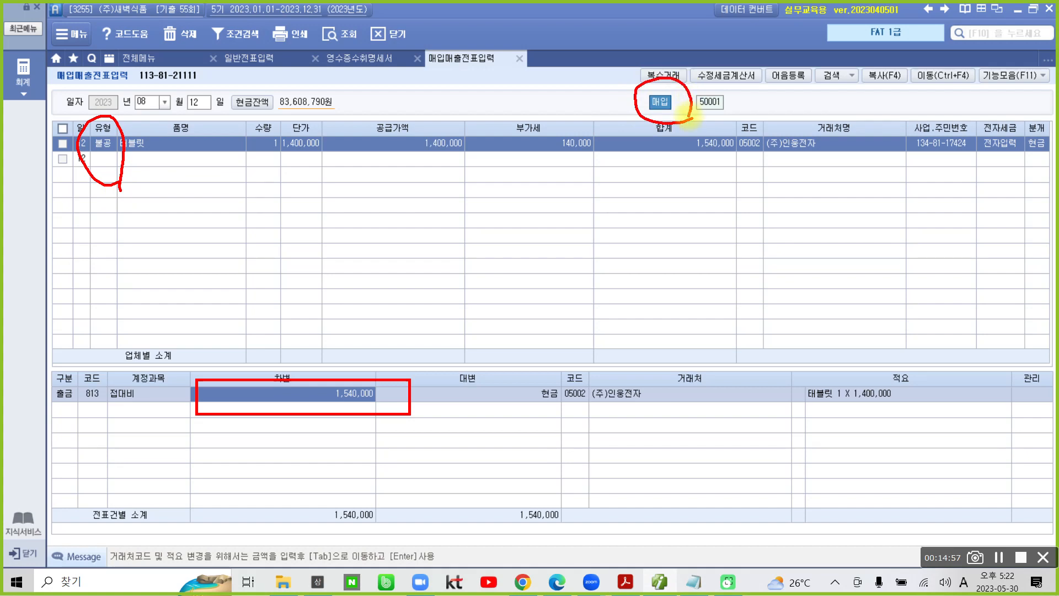
pyautogui.moveTo(546, 170)
pyautogui.mouseDown()
pyautogui.moveTo(606, 175)
pyautogui.moveTo(606, 113)
pyautogui.moveTo(411, 103)
pyautogui.moveTo(389, 165)
pyautogui.moveTo(596, 172)
pyautogui.mouseUp()
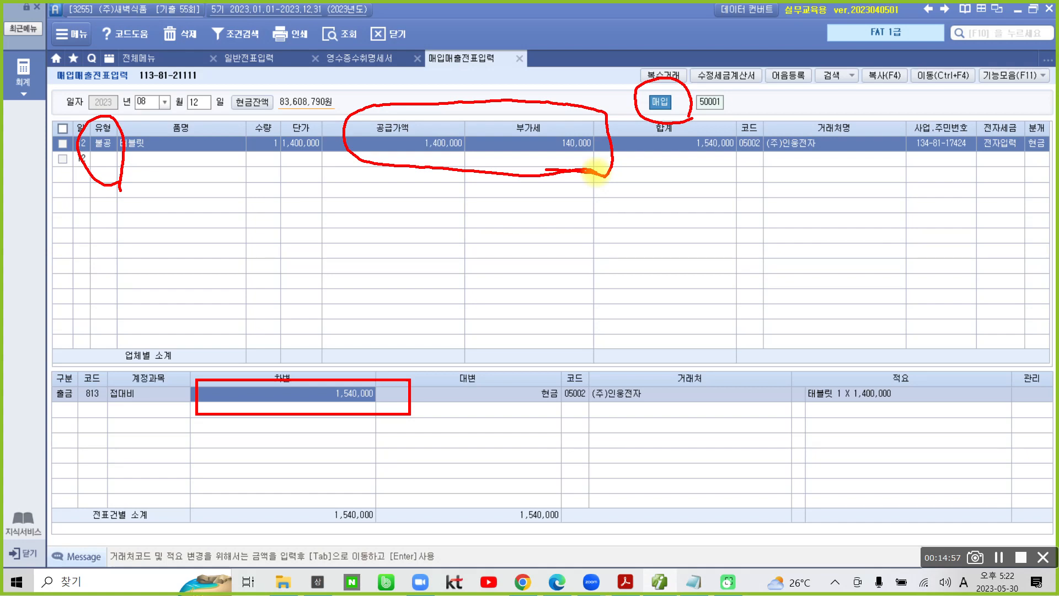
pyautogui.moveTo(97, 373); pyautogui.dragTo(111, 409)
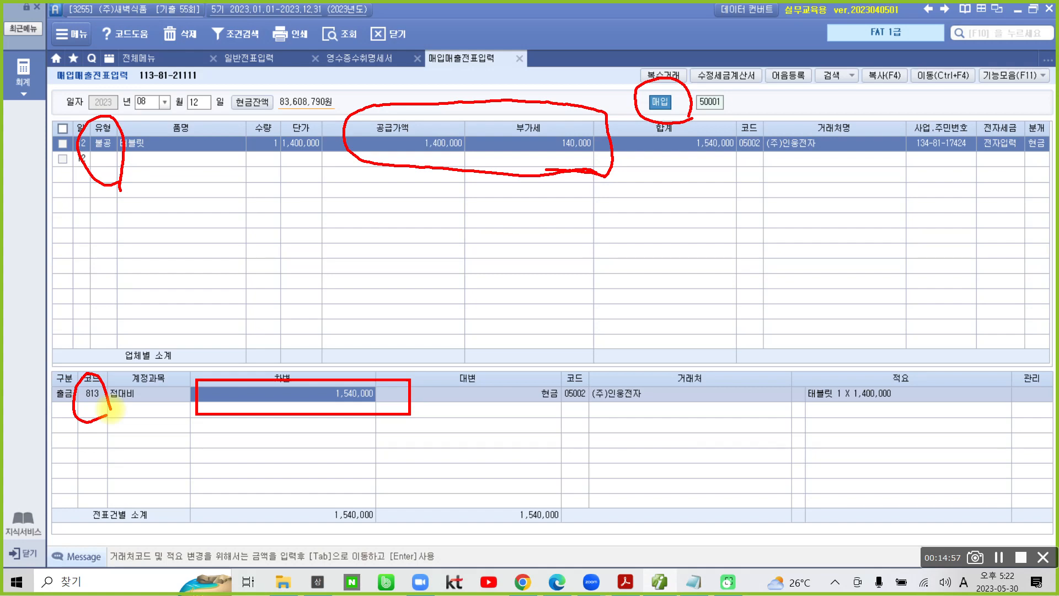
pyautogui.press('Escape')
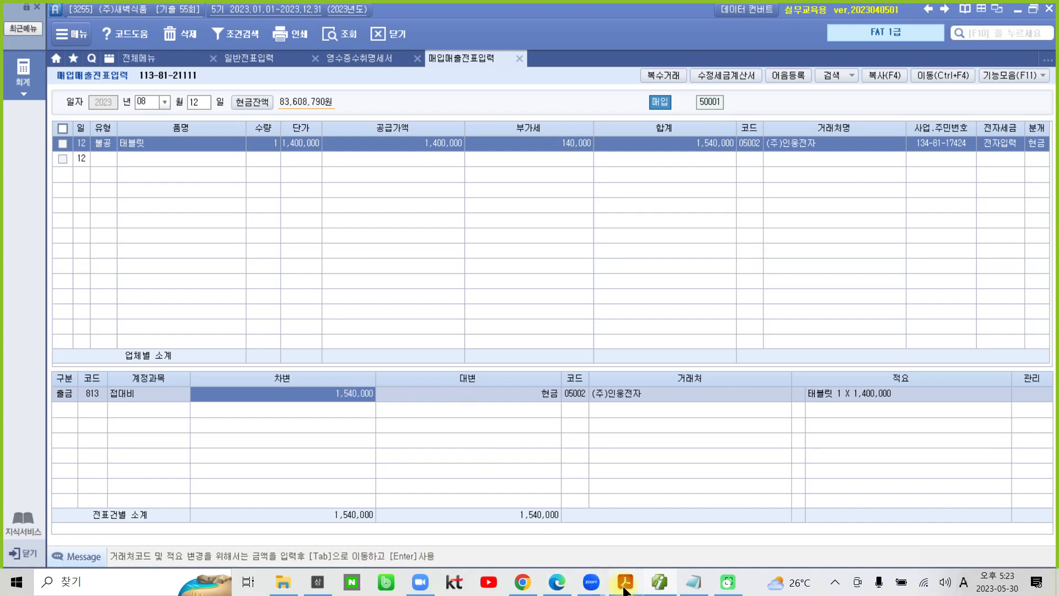
# Switch to the exam PDF in Acrobat Reader and read problem 5's 신용카드매출전표, 자료설명 and 수행과제.
pyautogui.moveTo(625, 589)
pyautogui.click(623, 524)
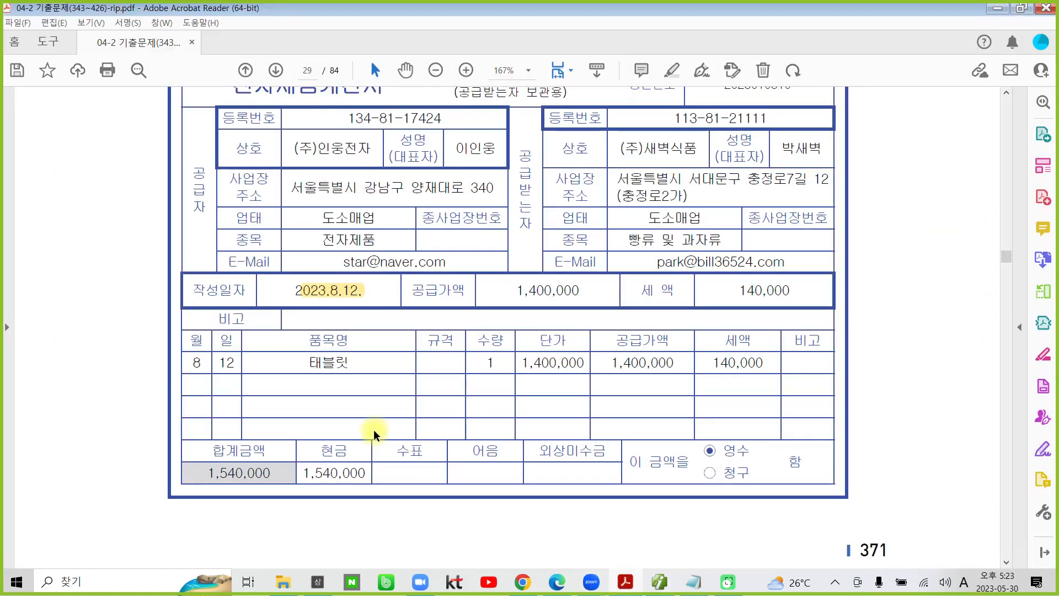
pyautogui.scroll(-15, 364, 441)
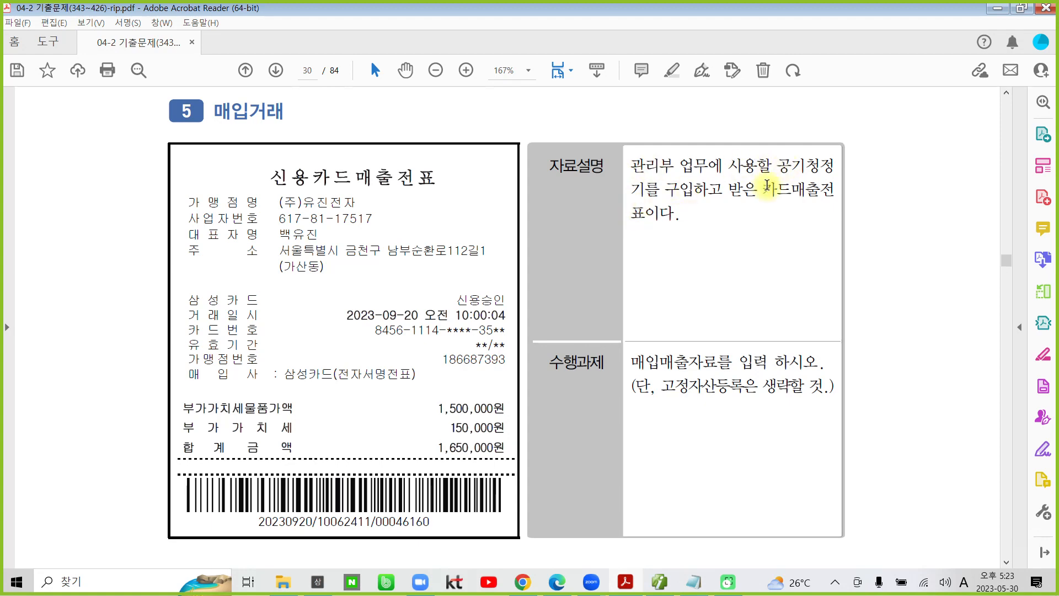
pyautogui.moveTo(766, 189); pyautogui.dragTo(824, 190)
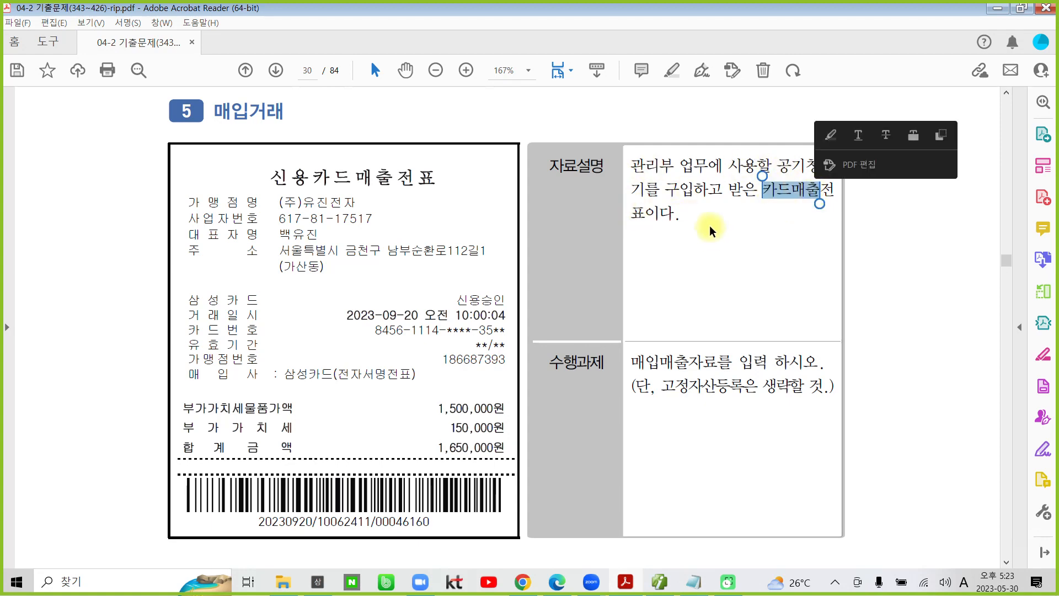
pyautogui.click(710, 216)
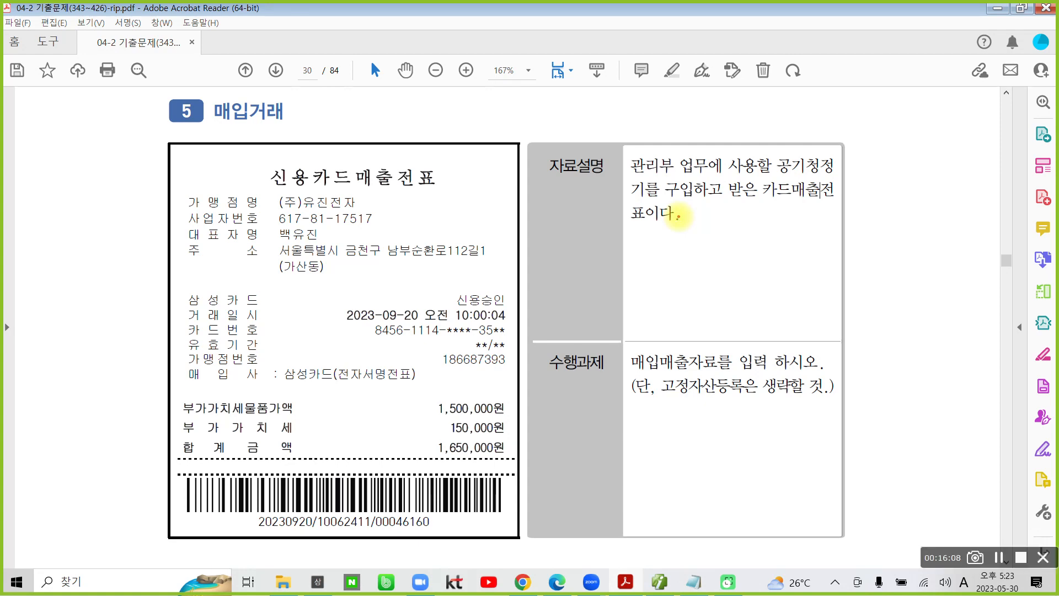
pyautogui.moveTo(86, 238); pyautogui.dragTo(76, 326)
pyautogui.moveTo(89, 280)
pyautogui.mouseDown()
pyautogui.moveTo(105, 275)
pyautogui.moveTo(110, 306)
pyautogui.mouseUp()
pyautogui.moveTo(120, 270); pyautogui.dragTo(119, 366)
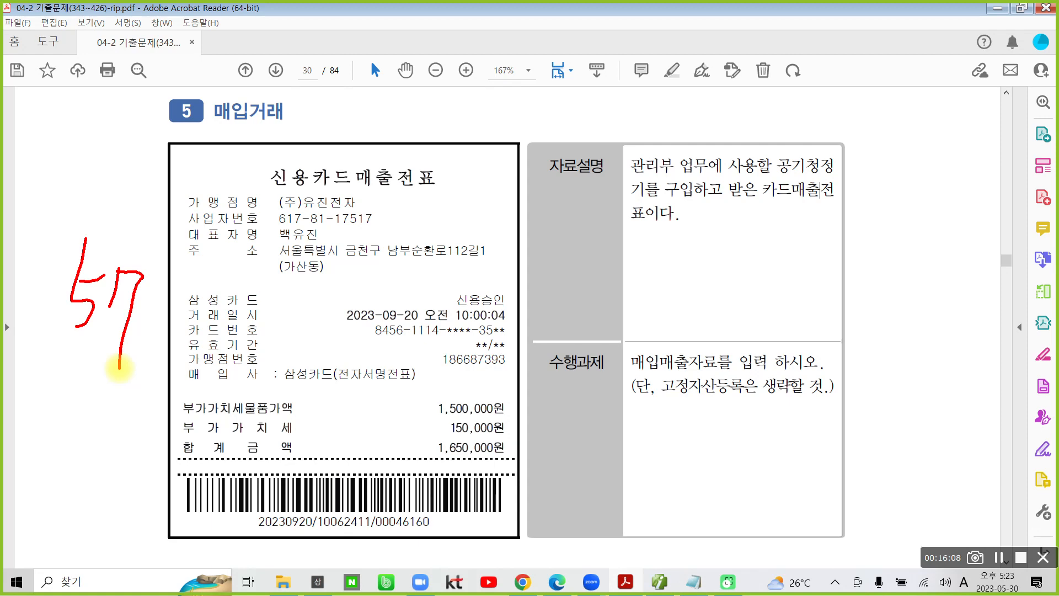
pyautogui.moveTo(414, 417)
pyautogui.mouseDown()
pyautogui.moveTo(407, 458)
pyautogui.moveTo(540, 466)
pyautogui.moveTo(444, 428)
pyautogui.moveTo(378, 444)
pyautogui.mouseUp()
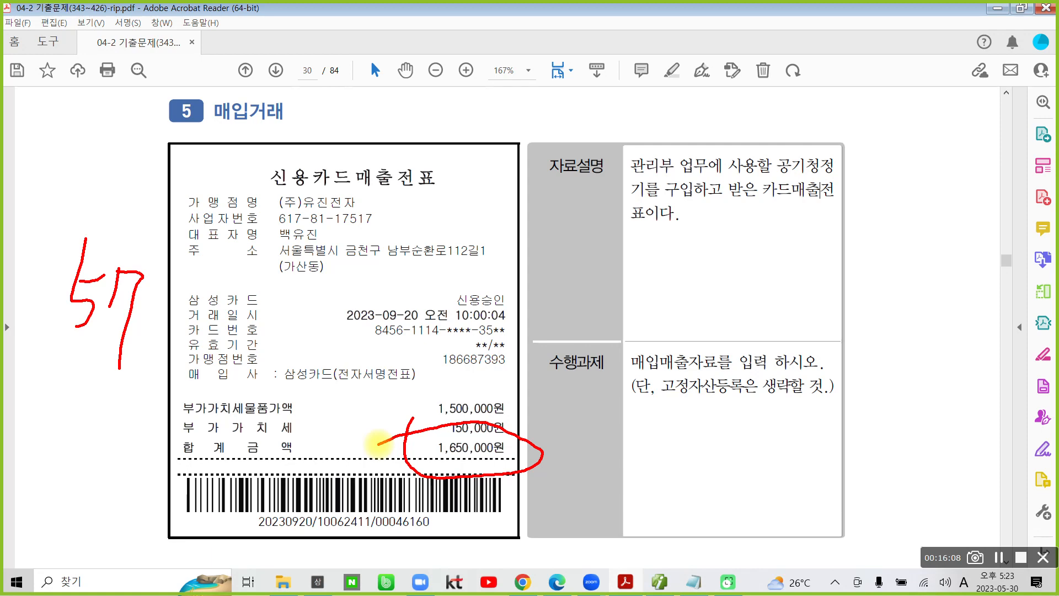
pyautogui.moveTo(574, 345)
pyautogui.mouseDown()
pyautogui.moveTo(568, 392)
pyautogui.moveTo(590, 398)
pyautogui.moveTo(832, 386)
pyautogui.mouseUp()
pyautogui.moveTo(666, 405); pyautogui.dragTo(849, 416)
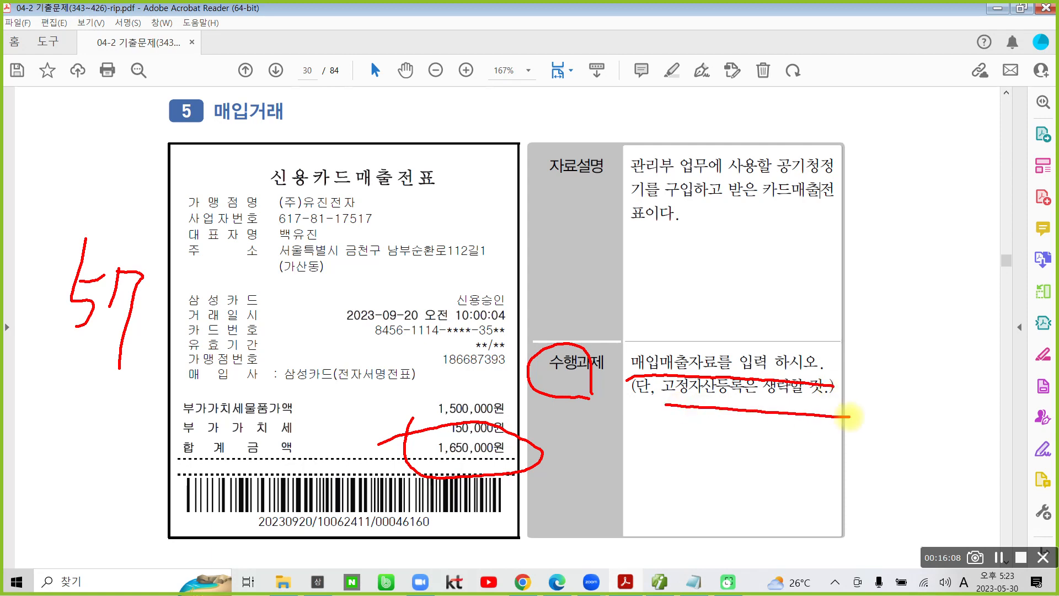
pyautogui.press('Escape')
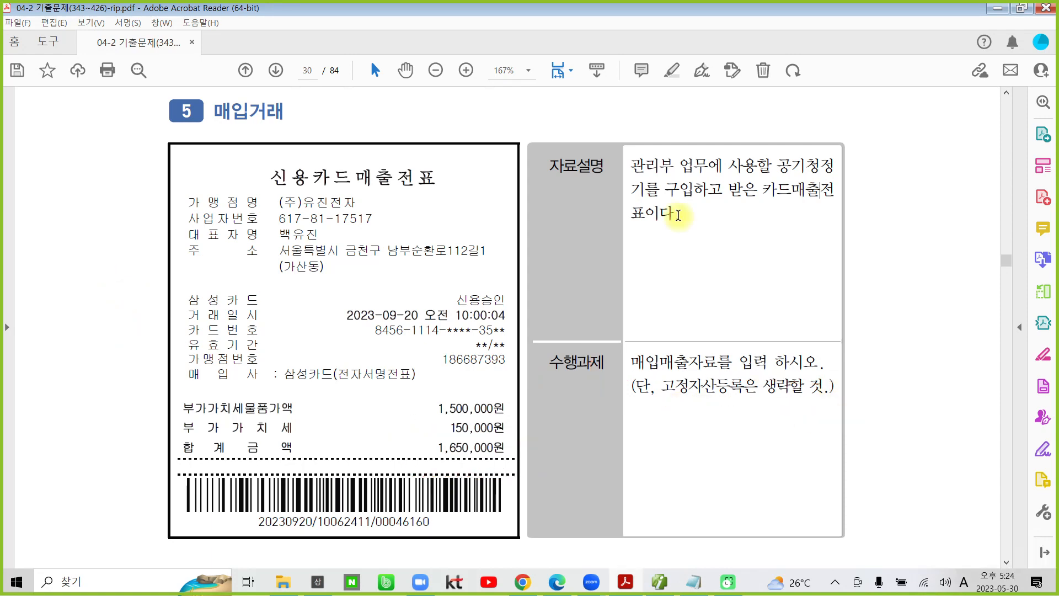
# Highlight 매입매출자료 in problem 5's 수행과제 and the transaction date 2023-09-20 on the card slip.
pyautogui.moveTo(631, 362); pyautogui.dragTo(720, 362)
pyautogui.click(737, 310)
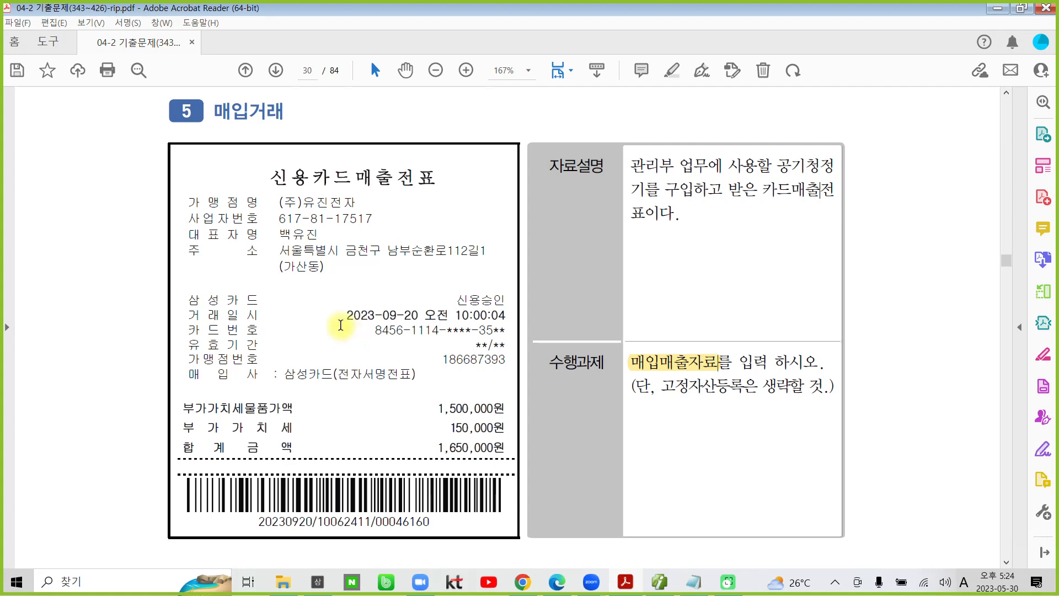
pyautogui.moveTo(344, 318); pyautogui.dragTo(423, 328)
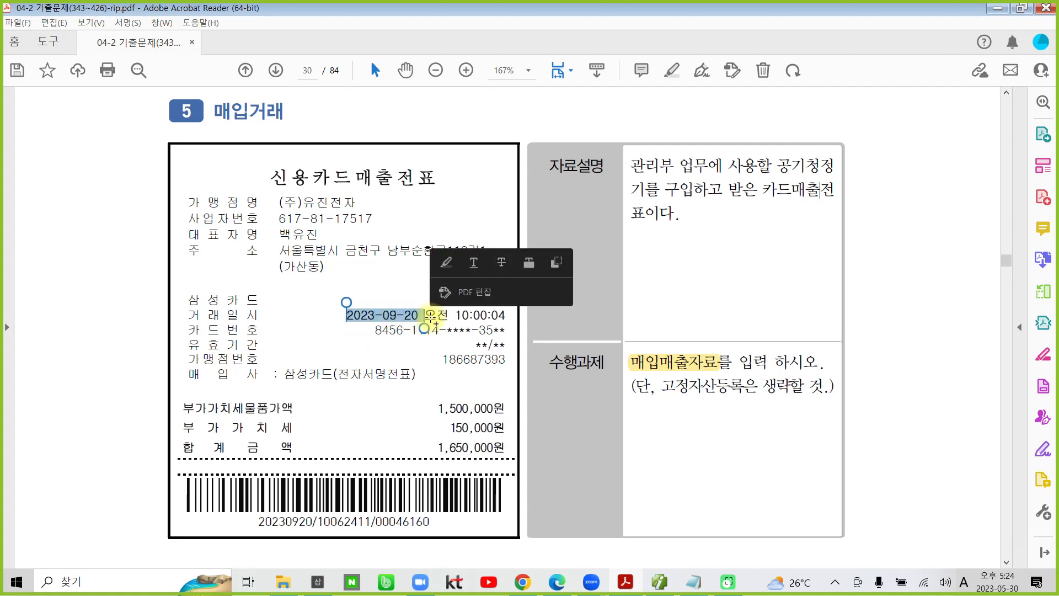
pyautogui.click(448, 263)
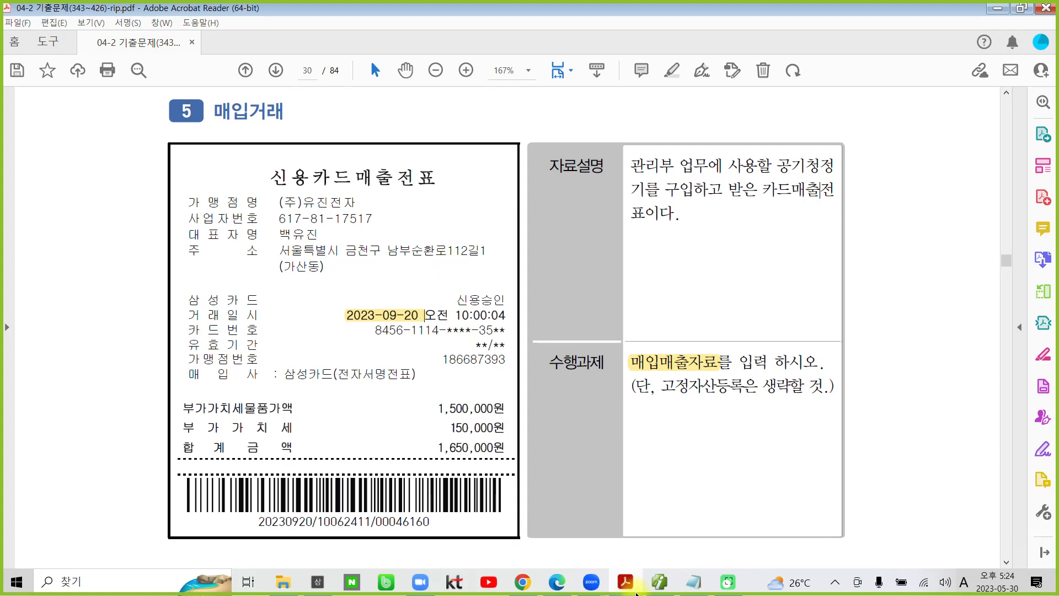
# Switch to 더존 iPlus and set the 매입매출전표입력 date to month 09, day 20.
pyautogui.moveTo(652, 588)
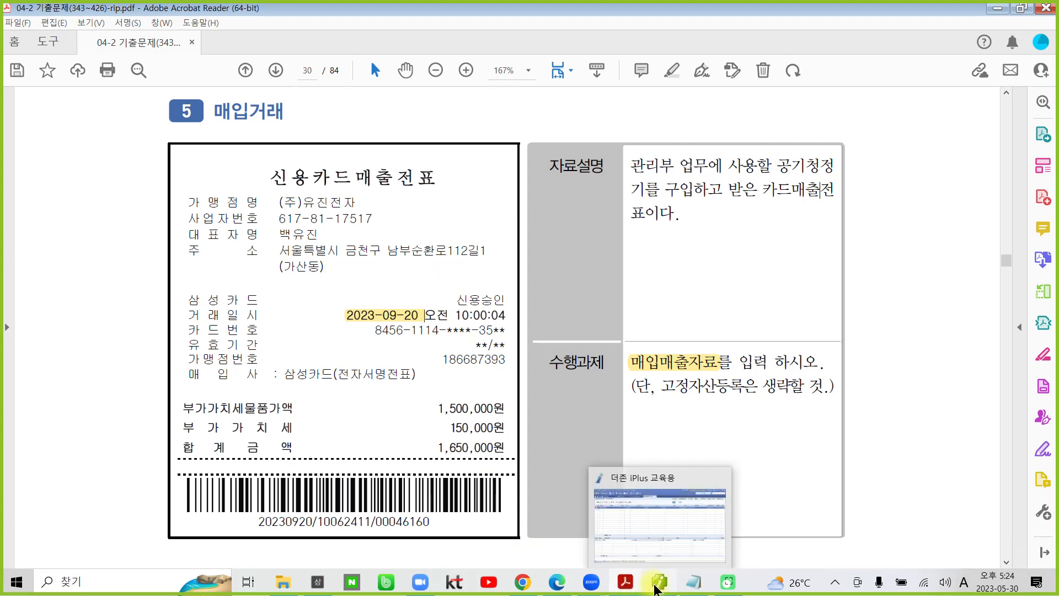
pyautogui.click(655, 589)
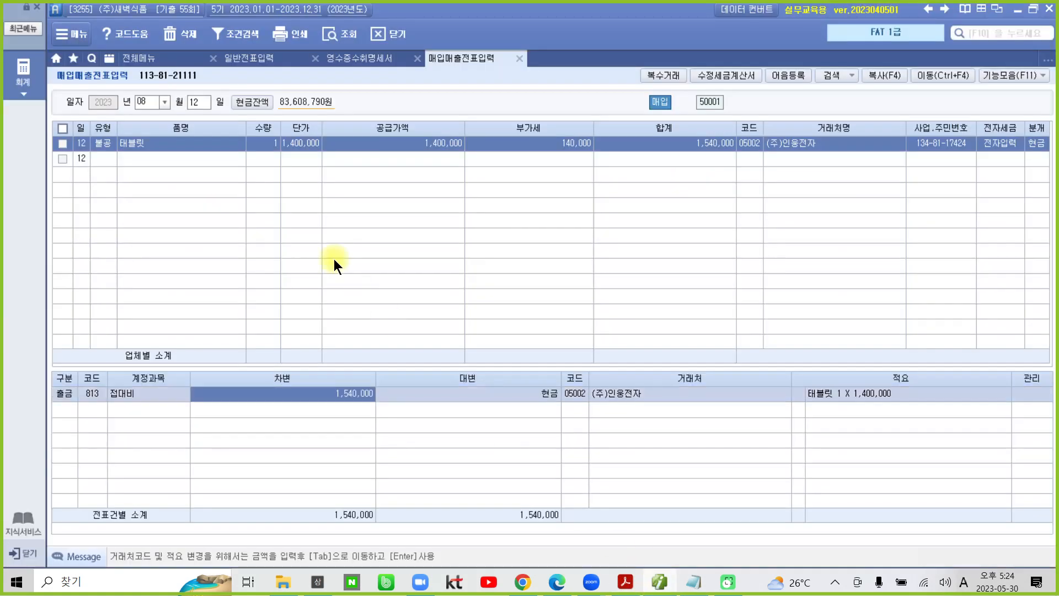
pyautogui.click(148, 98)
pyautogui.press('Return')
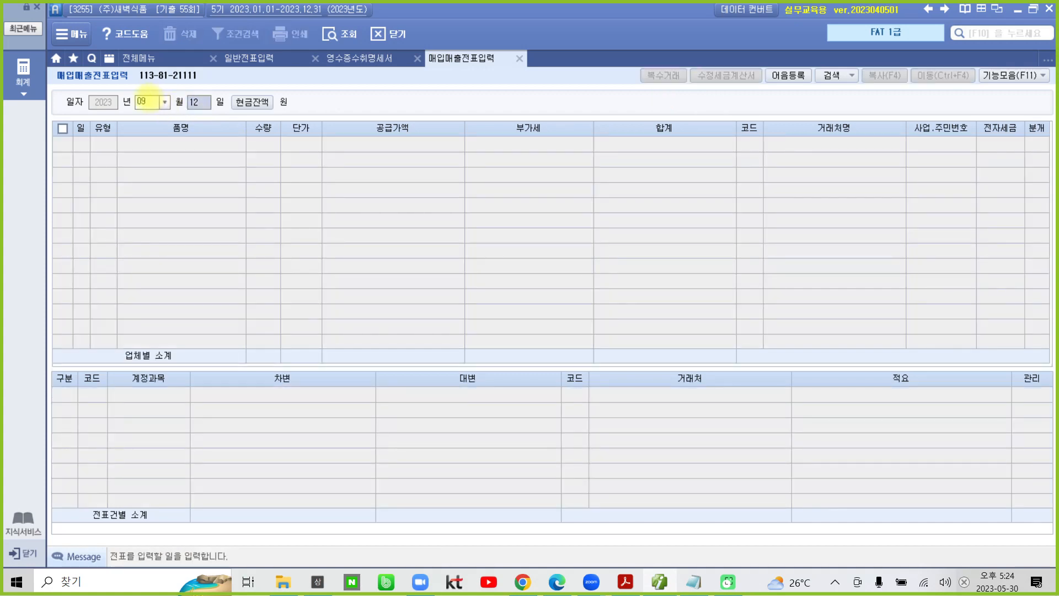
pyautogui.write('20')
pyautogui.press('Return')
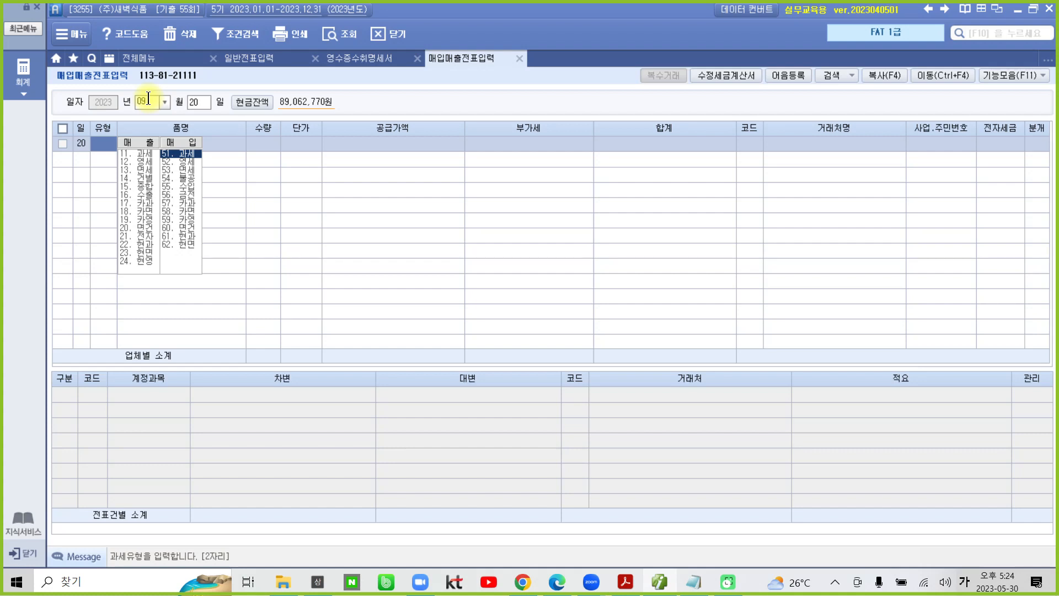
# Set the row's 유형 to 57 카과 and choose 99607 삼성카드 as the 신용카드사.
pyautogui.write('57')
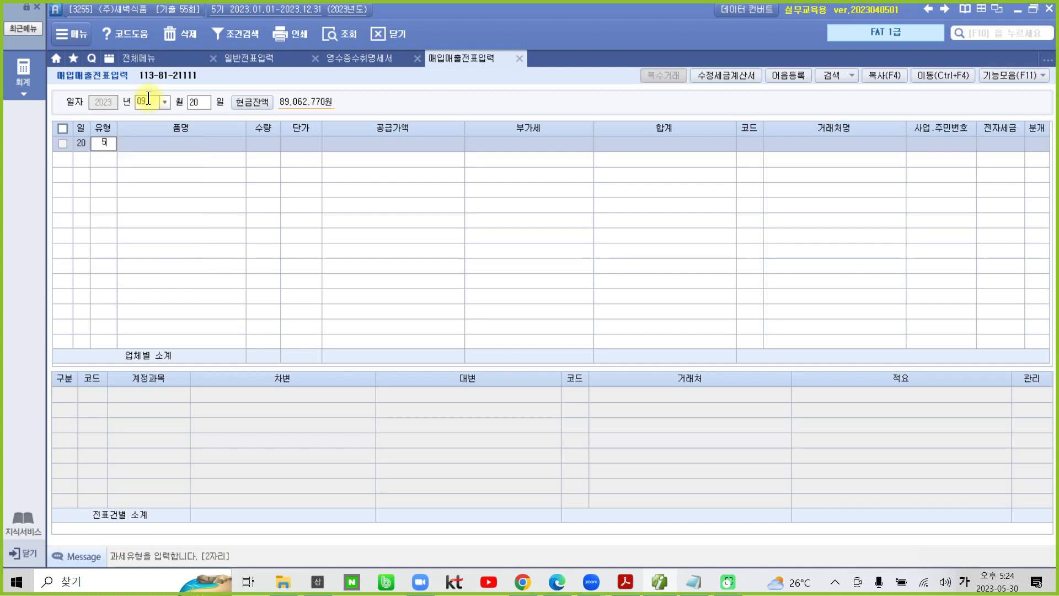
pyautogui.press('Return')
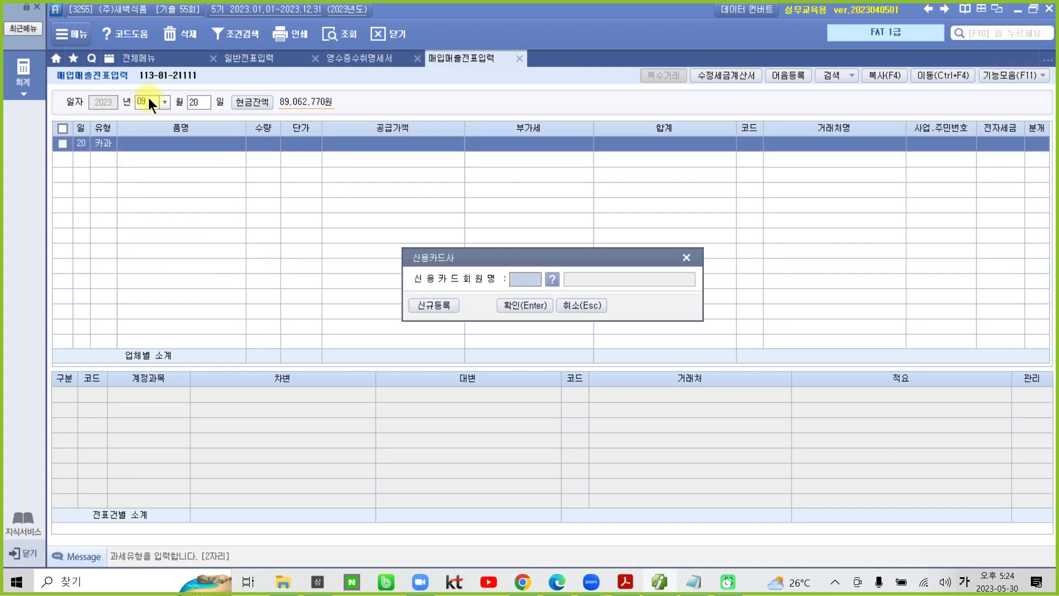
pyautogui.click(555, 282)
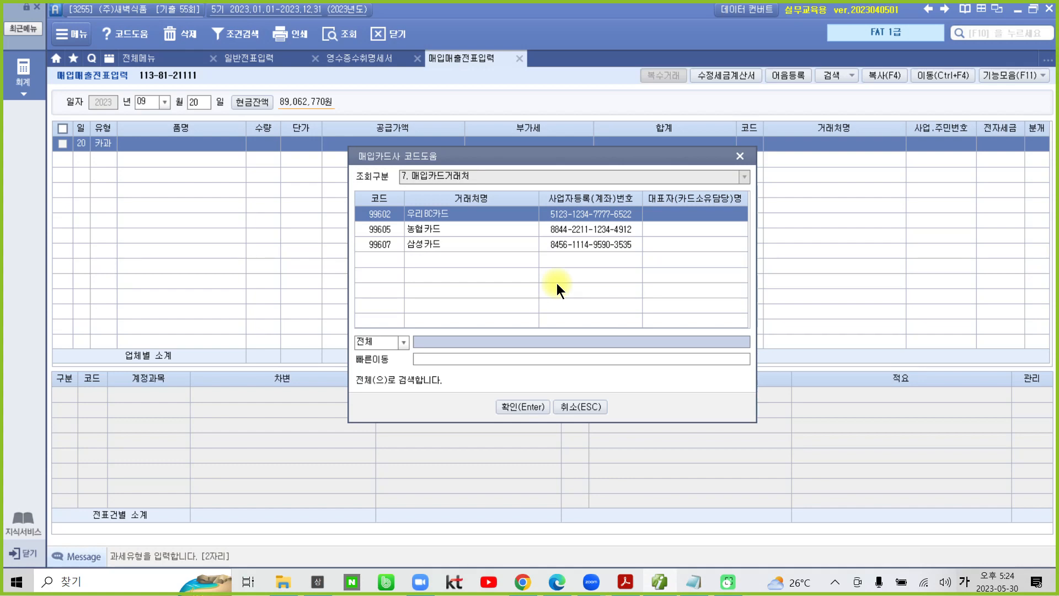
pyautogui.click(453, 248)
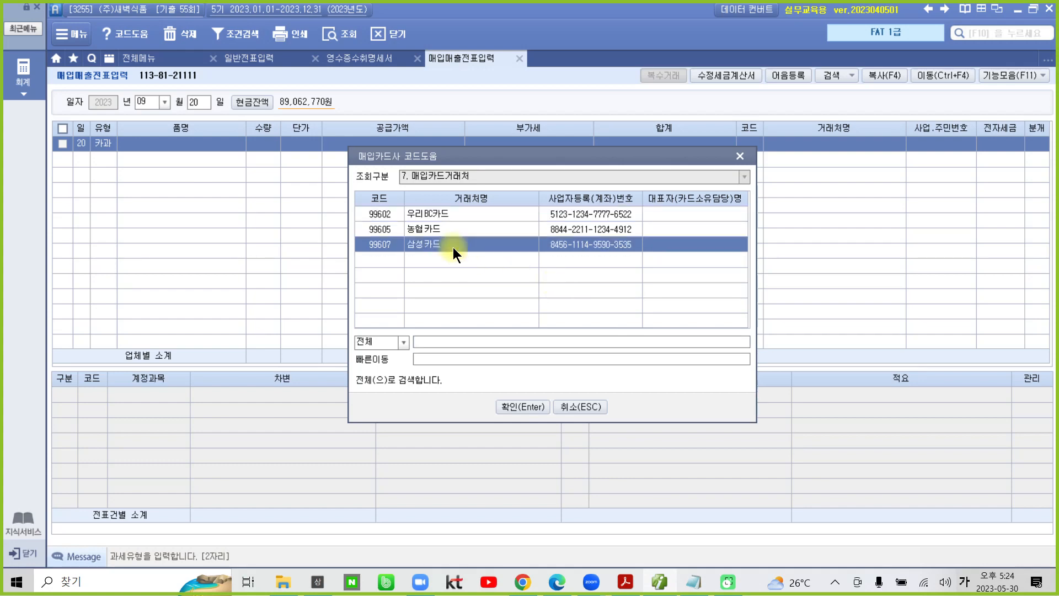
pyautogui.click(508, 407)
pyautogui.click(518, 308)
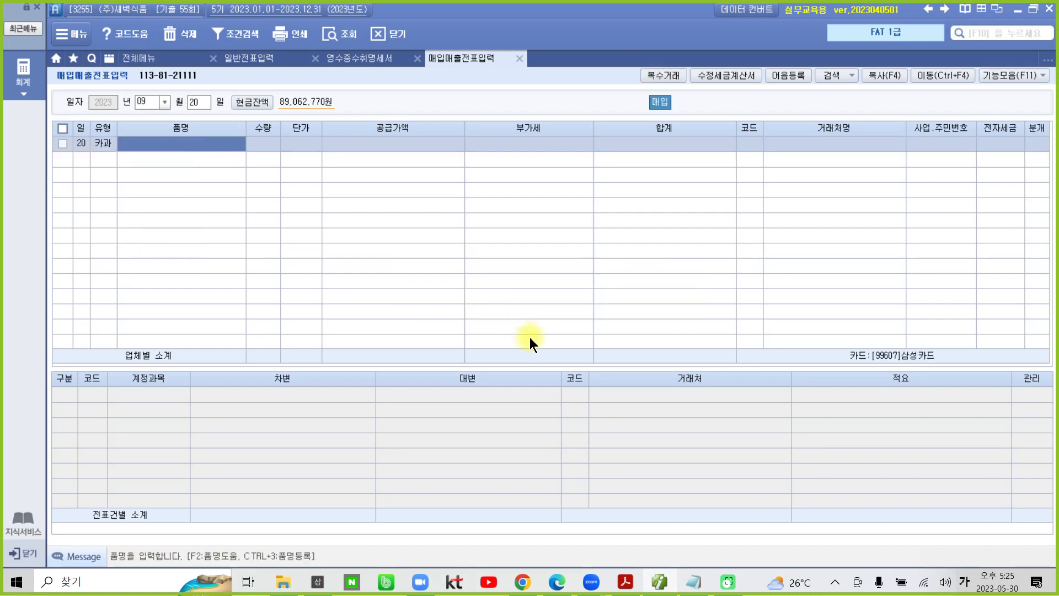
# Enter 공기청정기 as the 품명 with 1,650,000 in 공급가액, leaving 수량 and 단가 blank.
pyautogui.write('공기')
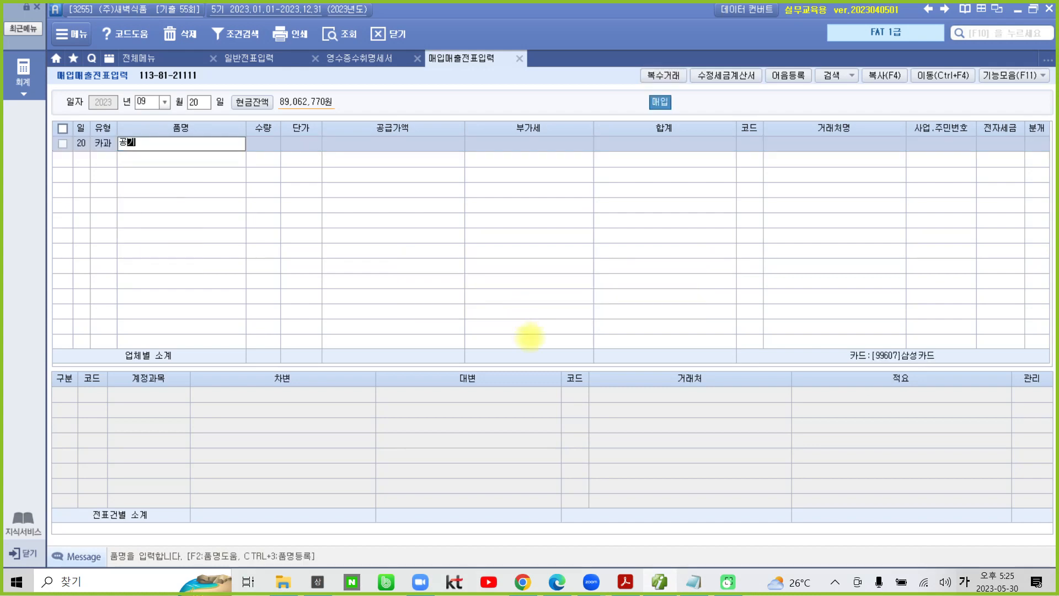
pyautogui.write('청정기')
pyautogui.press('Return')
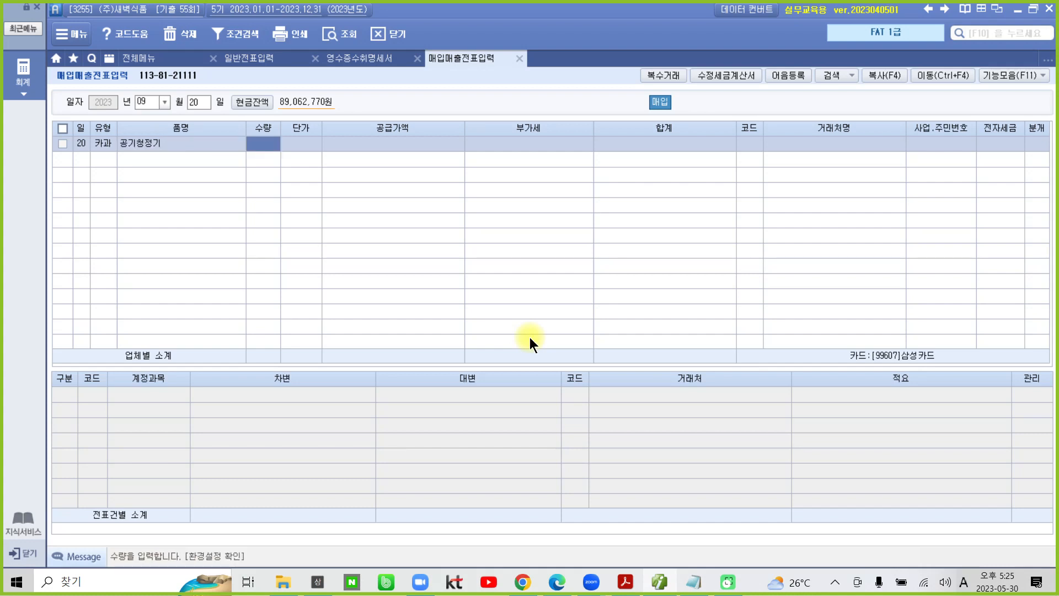
pyautogui.press('Return')
pyautogui.press('Return')
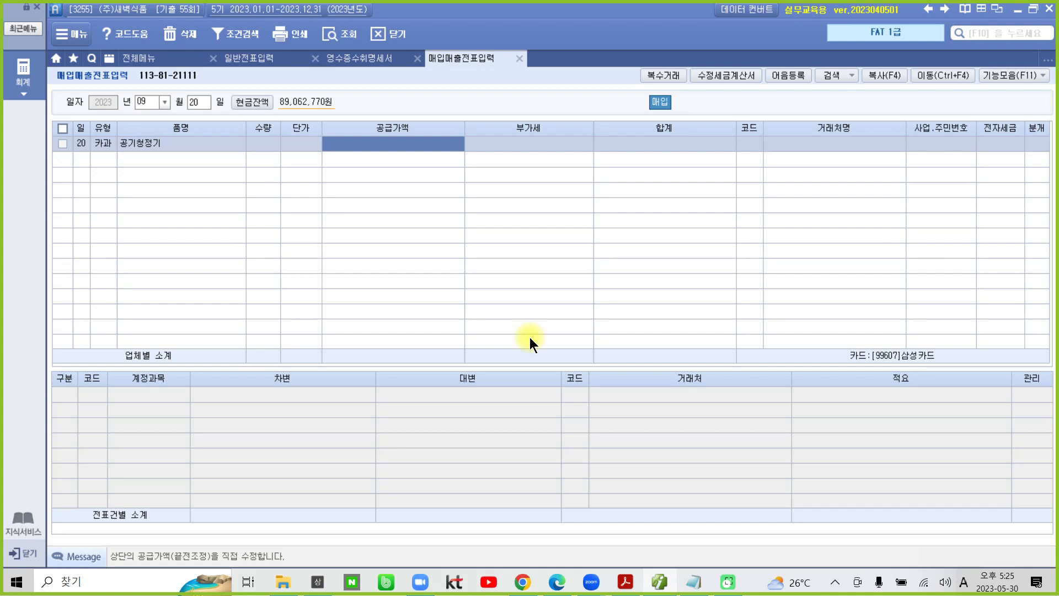
pyautogui.write('1,650')
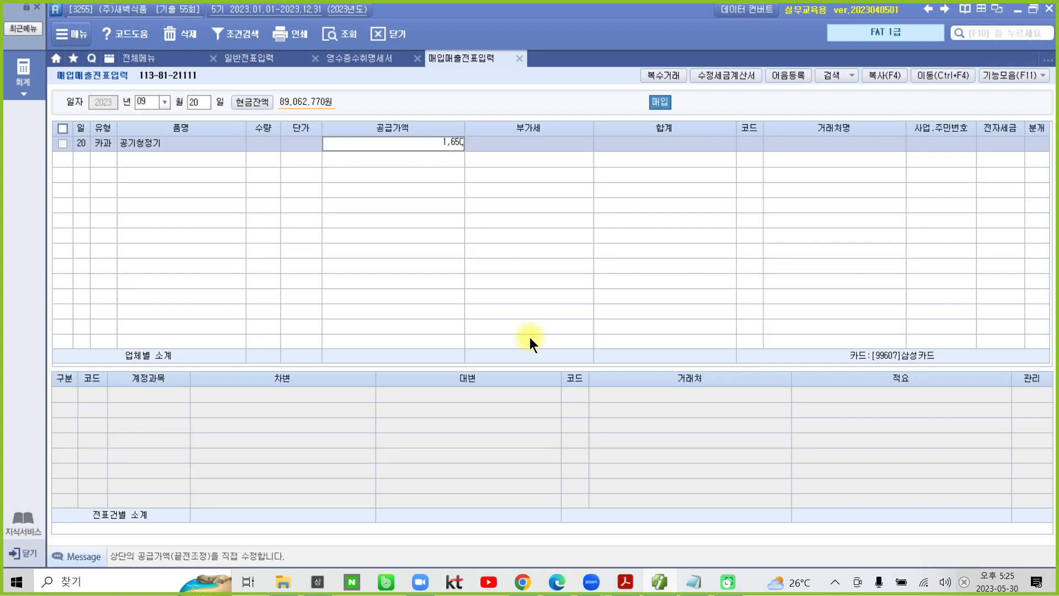
pyautogui.write(',000')
pyautogui.press('Return')
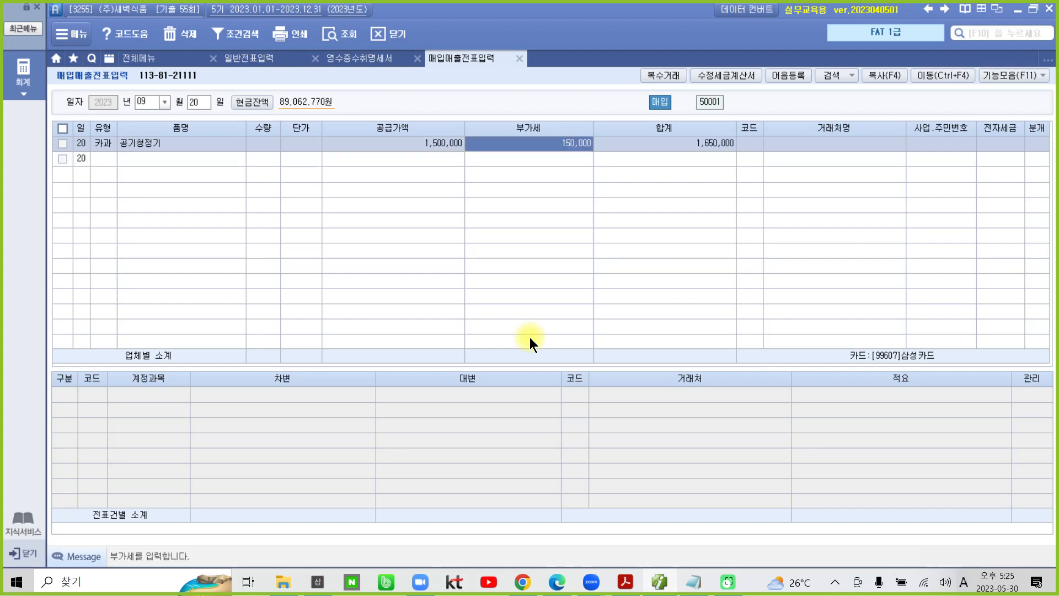
pyautogui.press('Return')
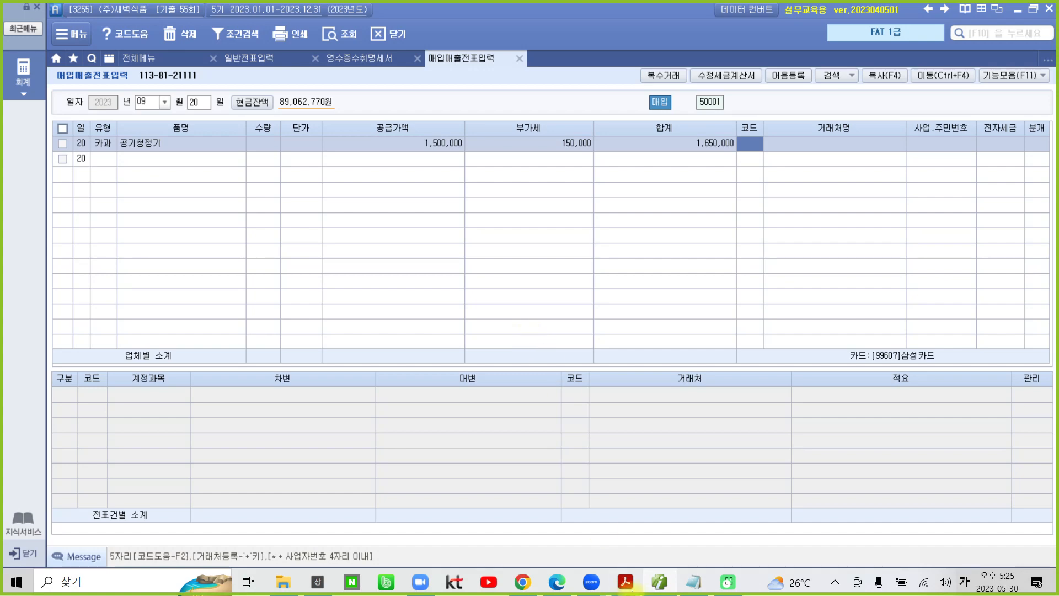
# Switch to the exam PDF in Acrobat Reader and highlight 유진전 in the card slip's 가맹점명.
pyautogui.click(625, 581)
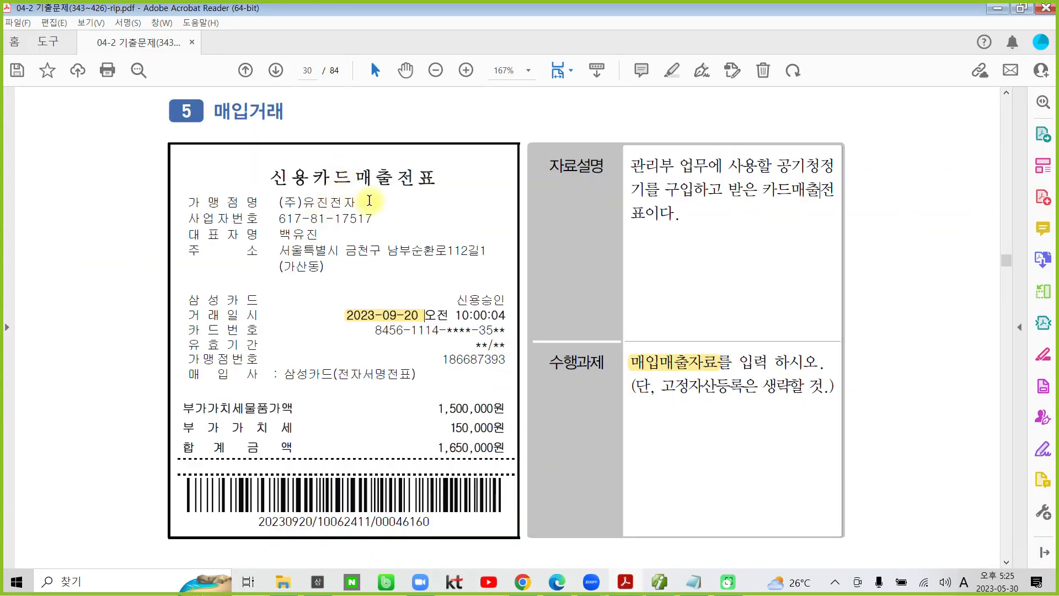
pyautogui.moveTo(369, 201); pyautogui.dragTo(348, 200)
pyautogui.click(325, 200)
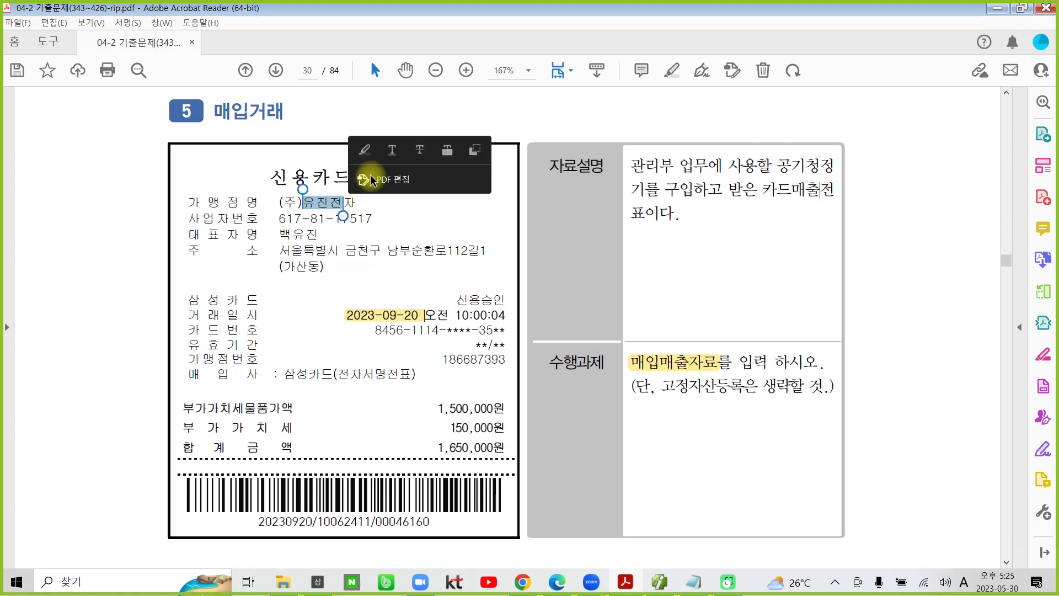
pyautogui.click(366, 148)
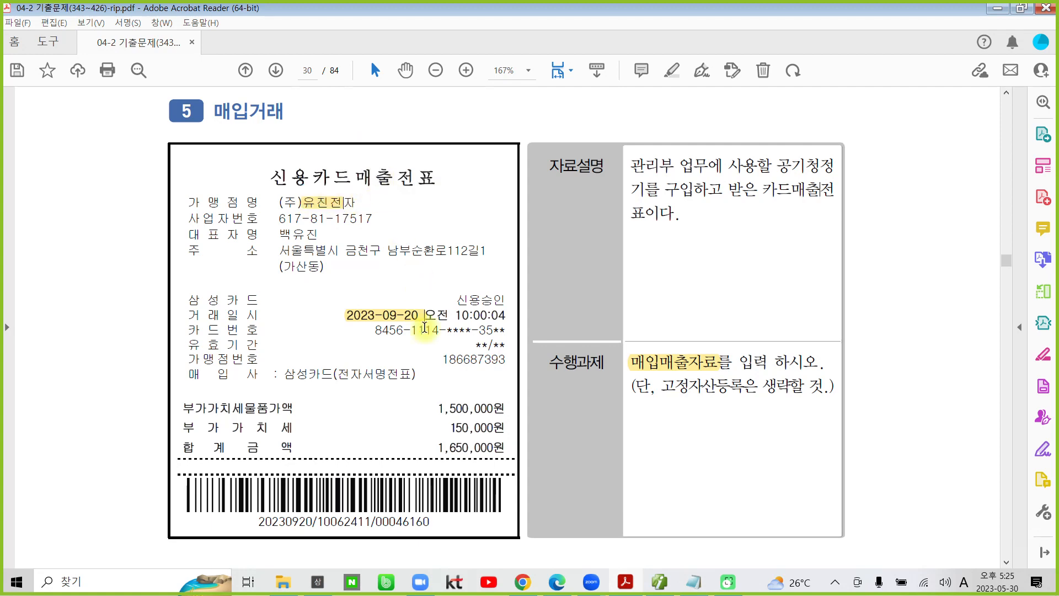
# Switch back to 더존 iPlus and look up 유진 to set the row's 거래처 to 05115 (주)유진전자.
pyautogui.click(659, 582)
pyautogui.write('유ㅈ')
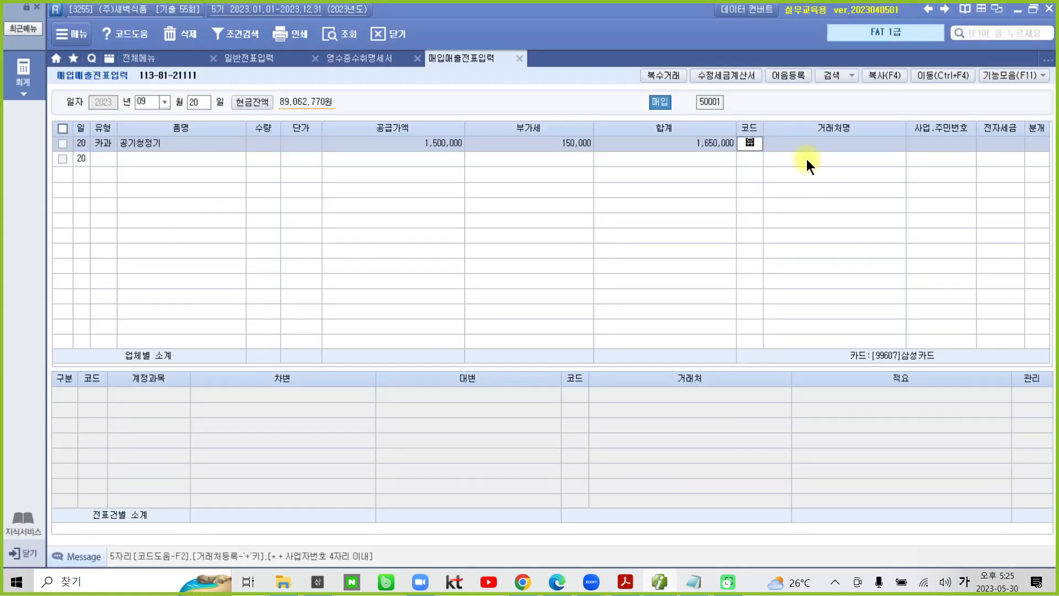
pyautogui.write('ㅣㄴ')
pyautogui.press('Return')
pyautogui.press('Return')
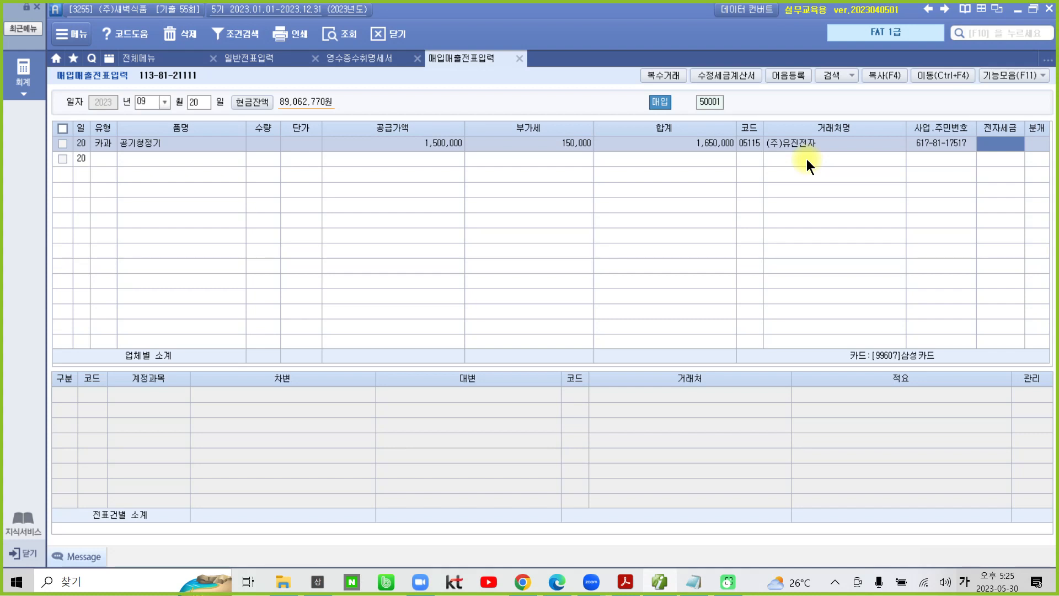
# Skip 전자세금 and set the air purifier purchase's 분개 to 4 카드.
pyautogui.press('Return')
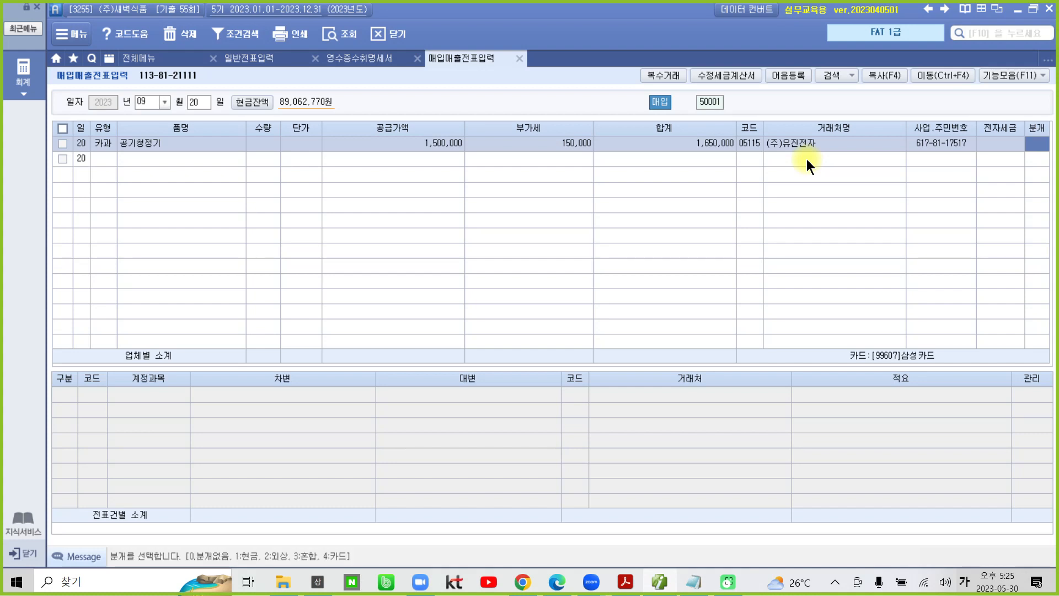
pyautogui.hotkey('ctrl', '2')
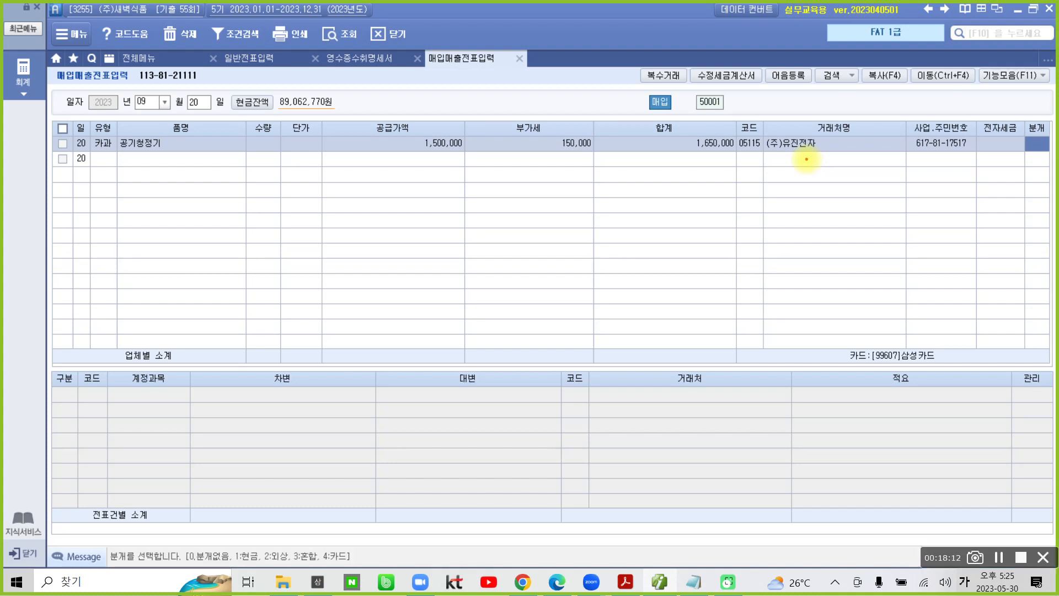
pyautogui.moveTo(350, 577)
pyautogui.mouseDown()
pyautogui.moveTo(331, 524)
pyautogui.moveTo(364, 571)
pyautogui.mouseUp()
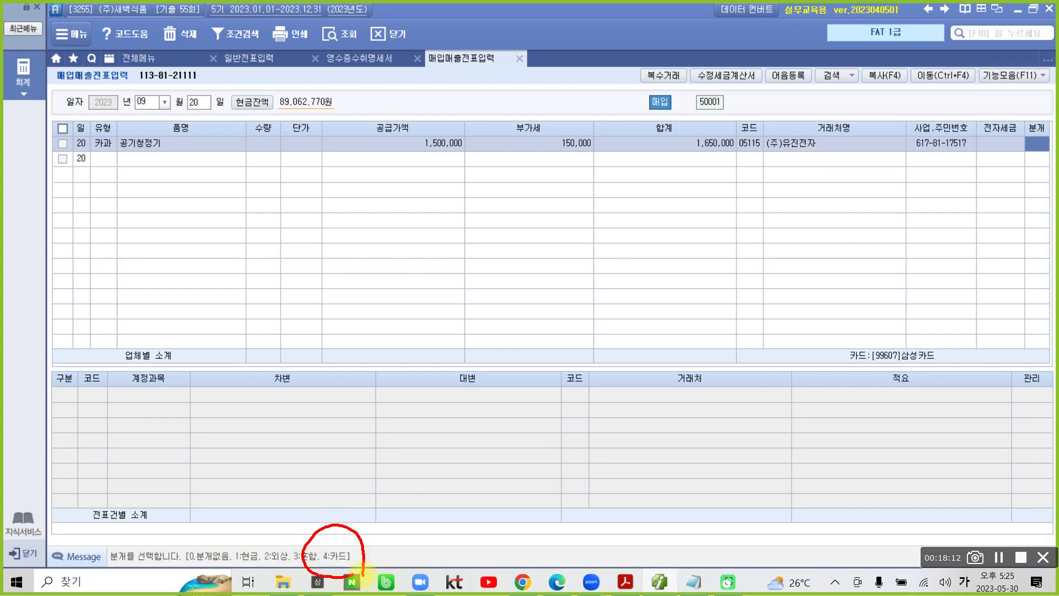
pyautogui.moveTo(1031, 122)
pyautogui.mouseDown()
pyautogui.moveTo(1004, 165)
pyautogui.moveTo(1054, 176)
pyautogui.moveTo(1006, 197)
pyautogui.mouseUp()
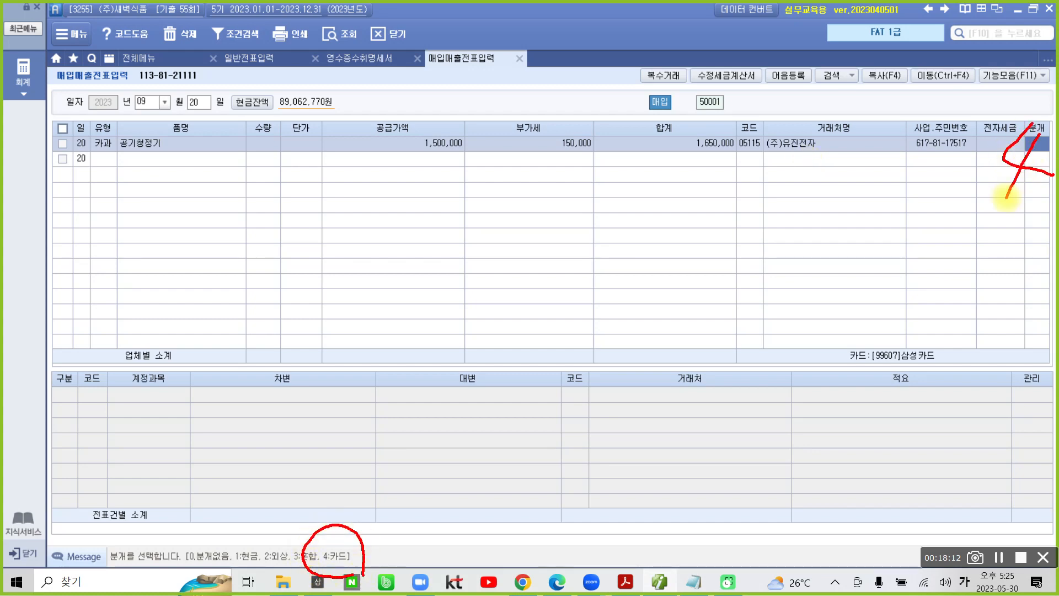
pyautogui.hotkey('ctrl', '2')
pyautogui.write('4')
pyautogui.press('Return')
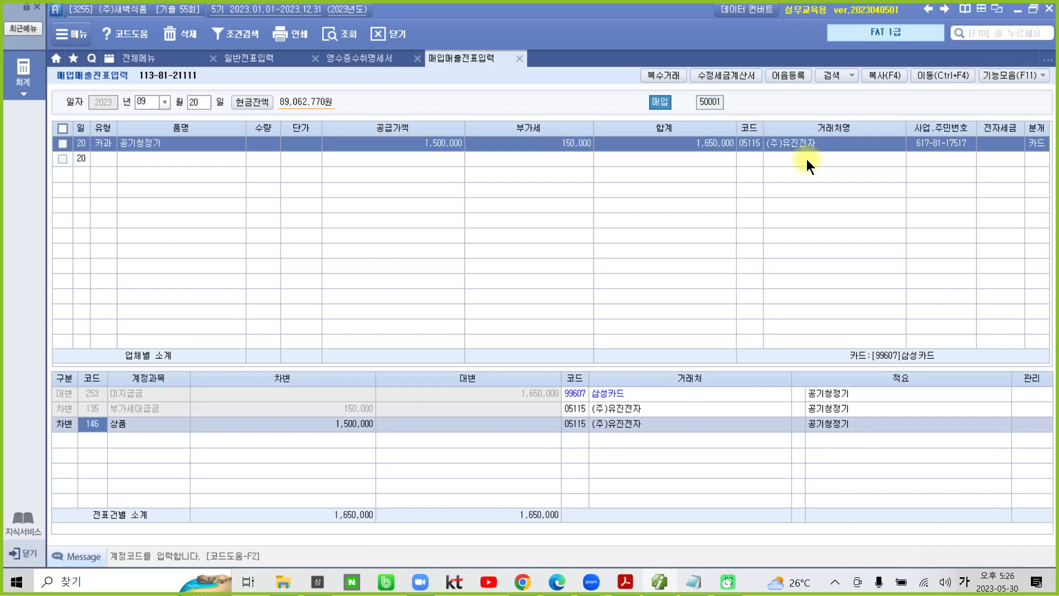
# Examine the 미지급금 line with its card 거래처 and the 부가세대급금 line in the journal entry.
pyautogui.click(150, 391)
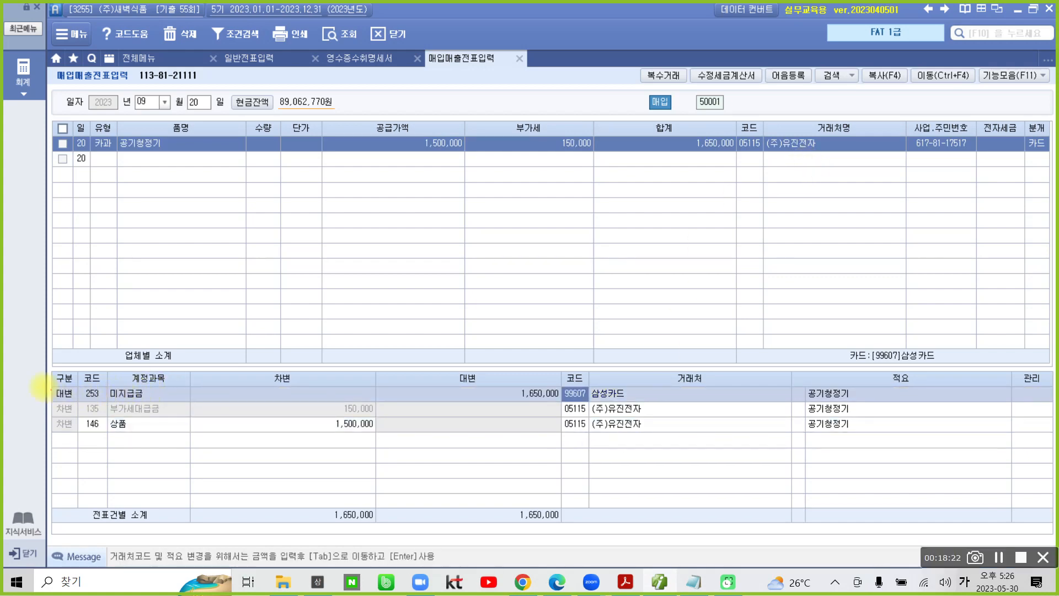
pyautogui.moveTo(42, 379); pyautogui.dragTo(190, 404)
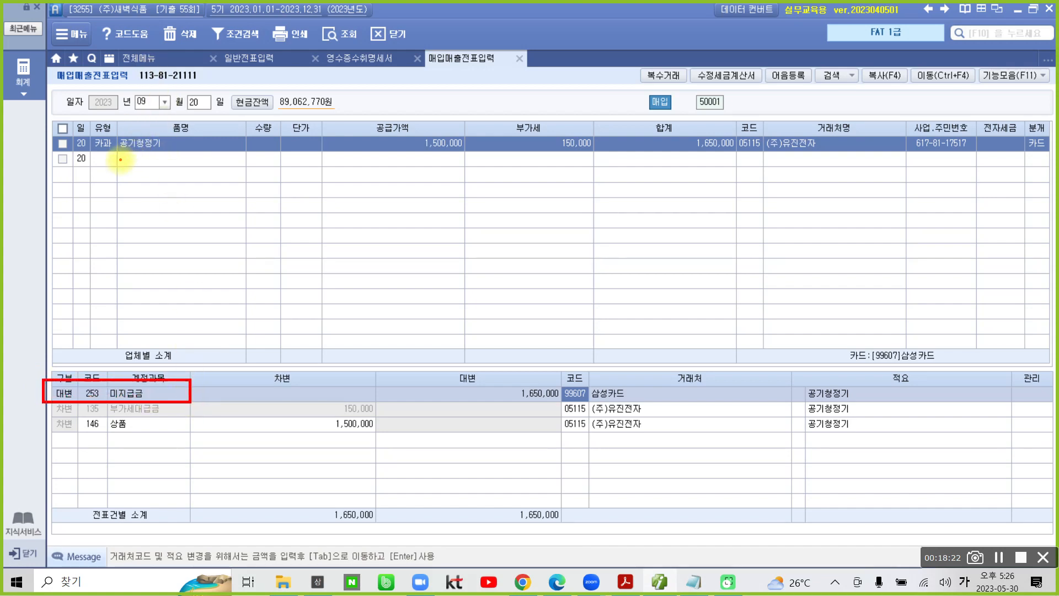
pyautogui.moveTo(120, 159); pyautogui.dragTo(171, 160)
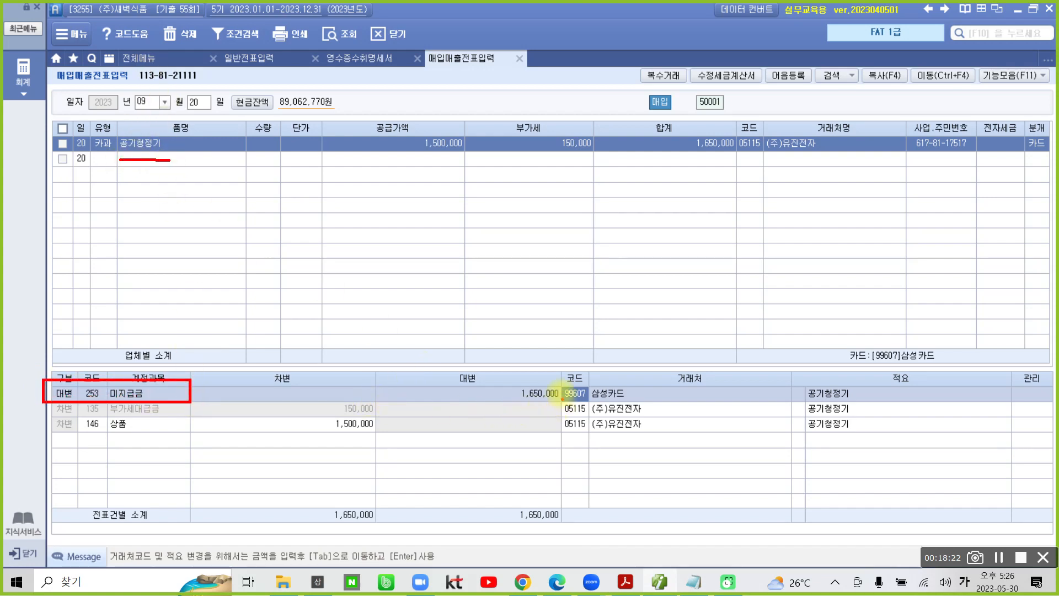
pyautogui.moveTo(553, 378)
pyautogui.mouseDown()
pyautogui.moveTo(550, 399)
pyautogui.moveTo(628, 401)
pyautogui.moveTo(597, 366)
pyautogui.moveTo(566, 375)
pyautogui.mouseUp()
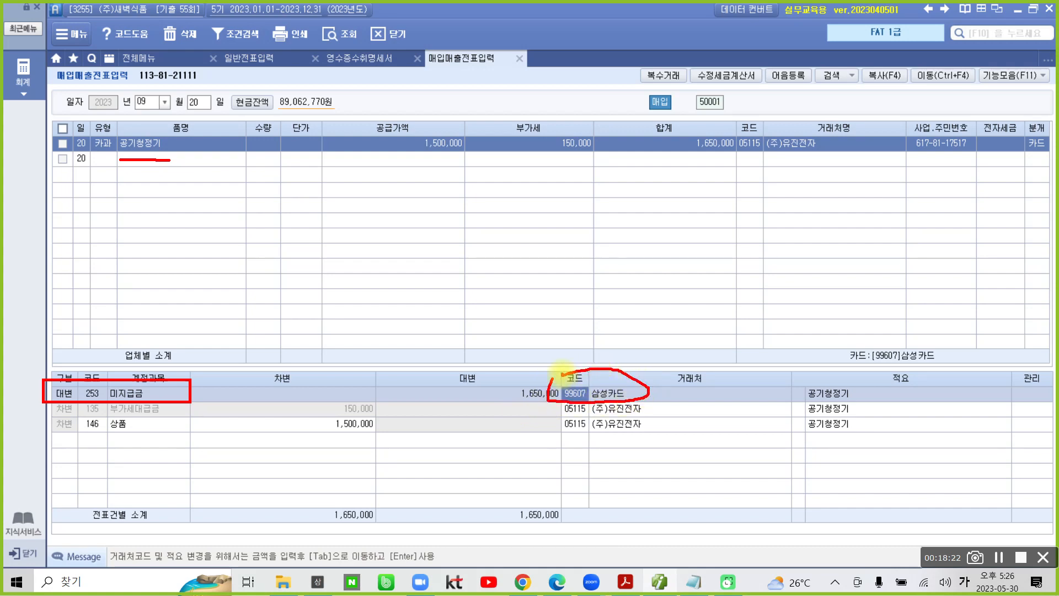
pyautogui.press('Escape')
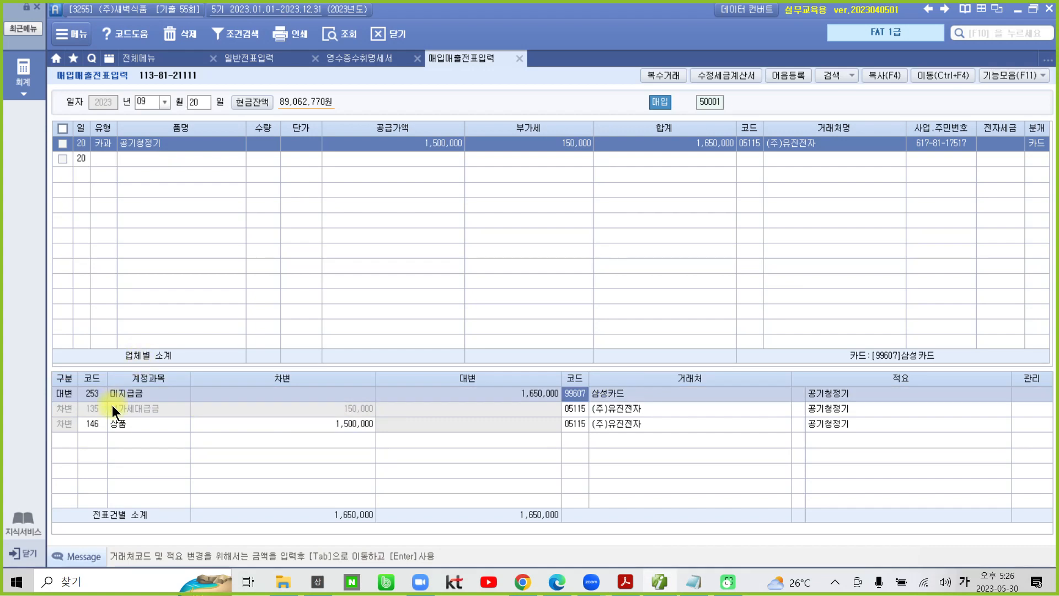
pyautogui.click(112, 405)
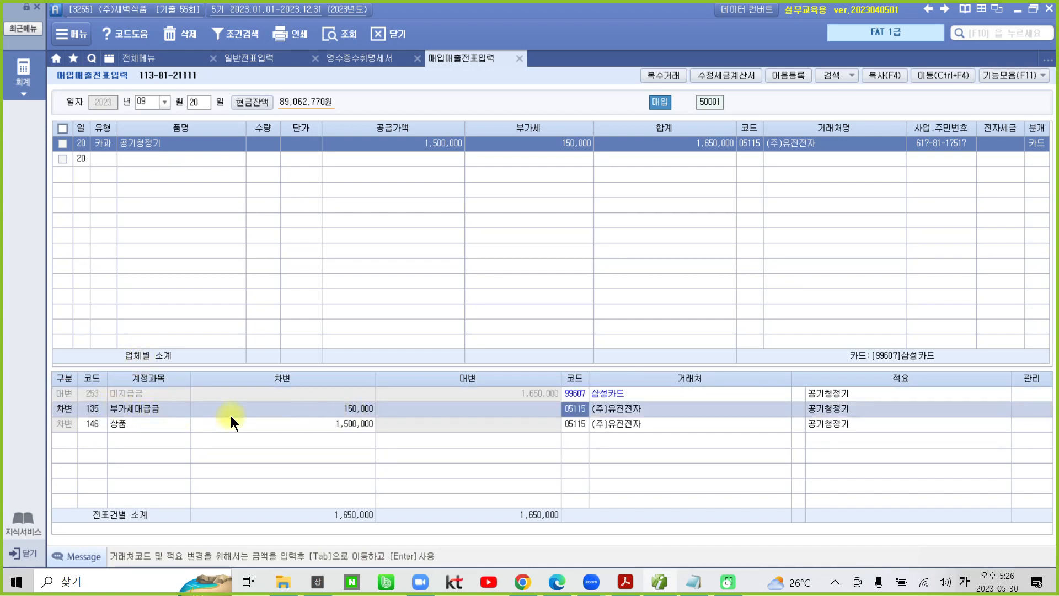
# Change the 상품 journal line's account to 212 비품.
pyautogui.click(97, 423)
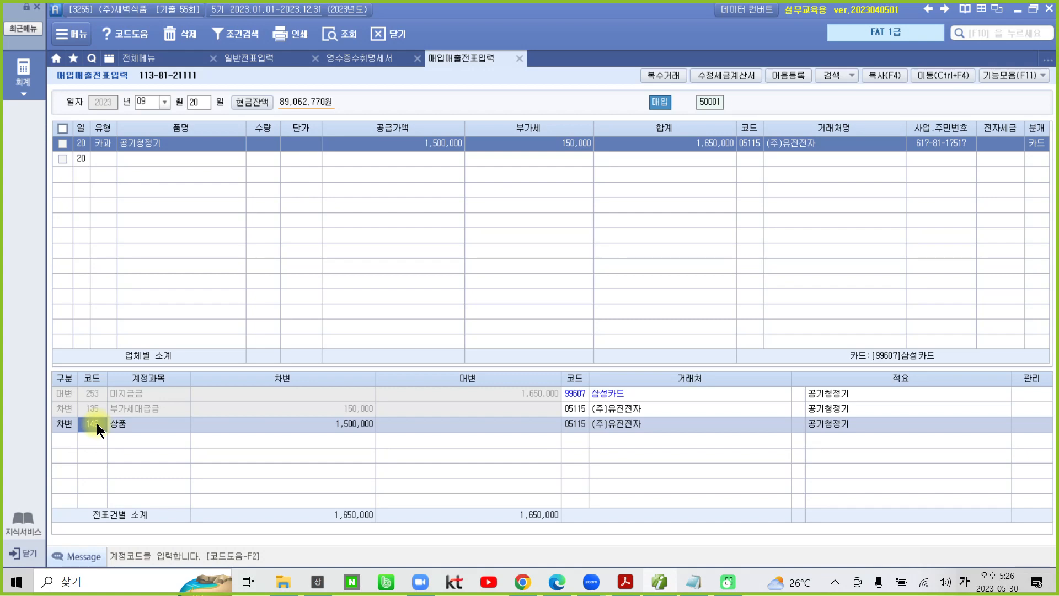
pyautogui.write('비품')
pyautogui.press('Return')
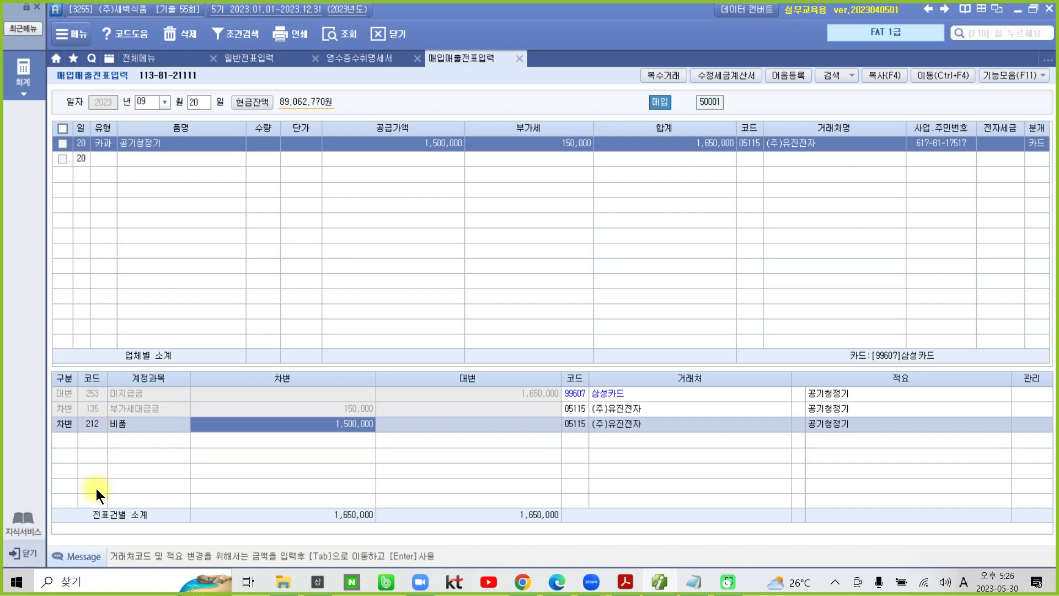
pyautogui.moveTo(71, 417); pyautogui.dragTo(151, 441)
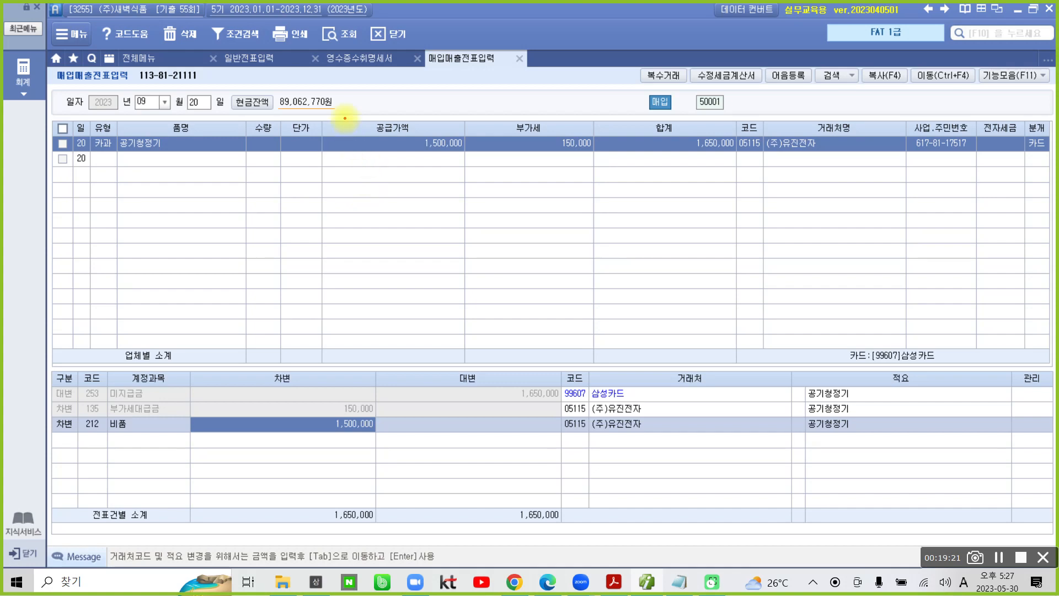
pyautogui.moveTo(344, 117); pyautogui.dragTo(484, 165)
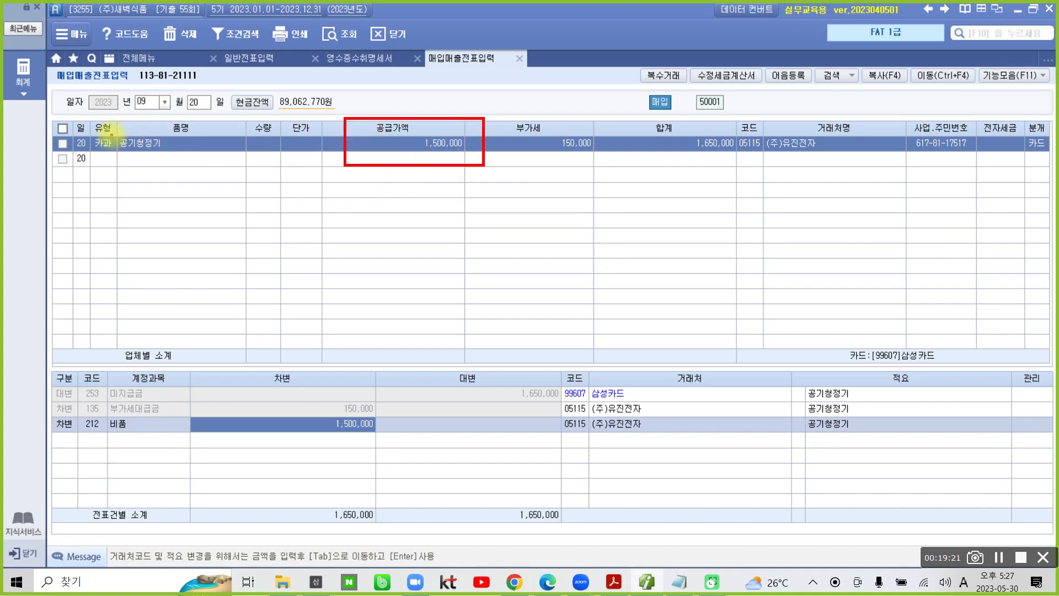
pyautogui.moveTo(91, 117)
pyautogui.mouseDown()
pyautogui.moveTo(83, 136)
pyautogui.moveTo(108, 164)
pyautogui.moveTo(121, 128)
pyautogui.moveTo(86, 118)
pyautogui.mouseUp()
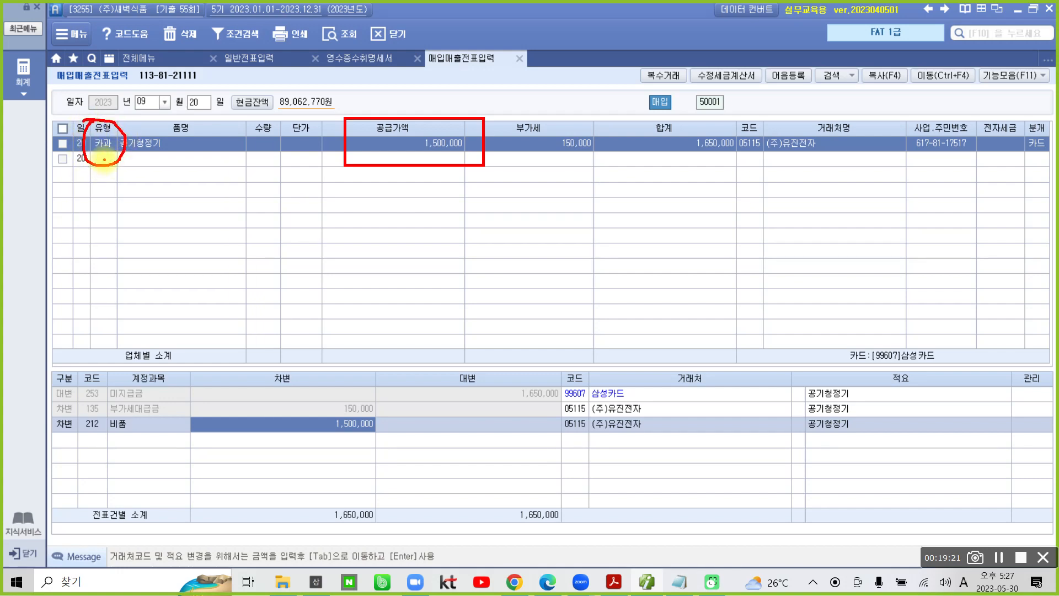
pyautogui.press('Escape')
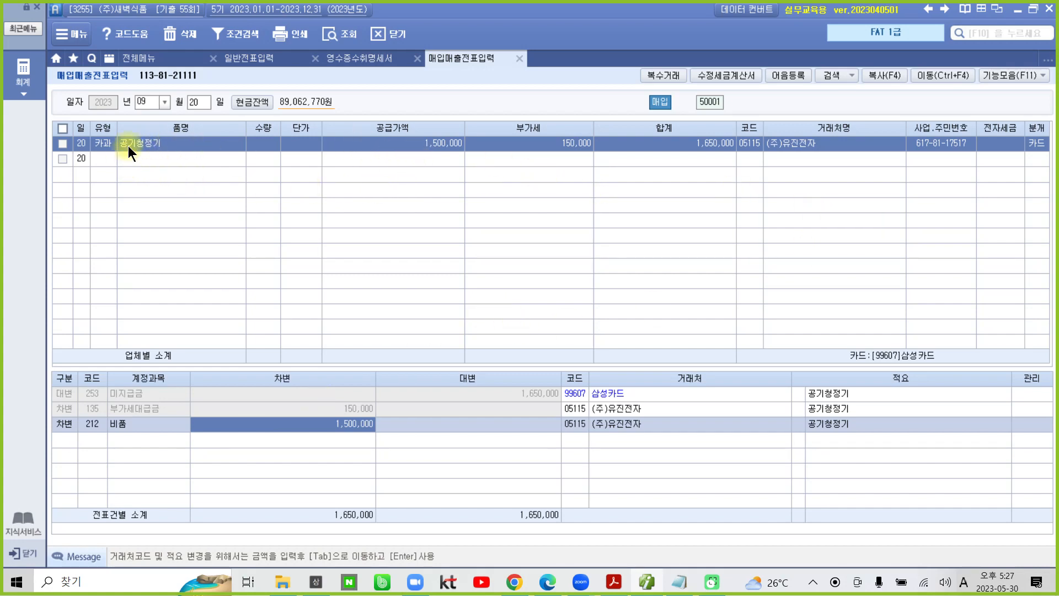
# Delete the existing September 20 공기청정기 card purchase entry from the purchase/sales voucher list.
pyautogui.click(63, 144)
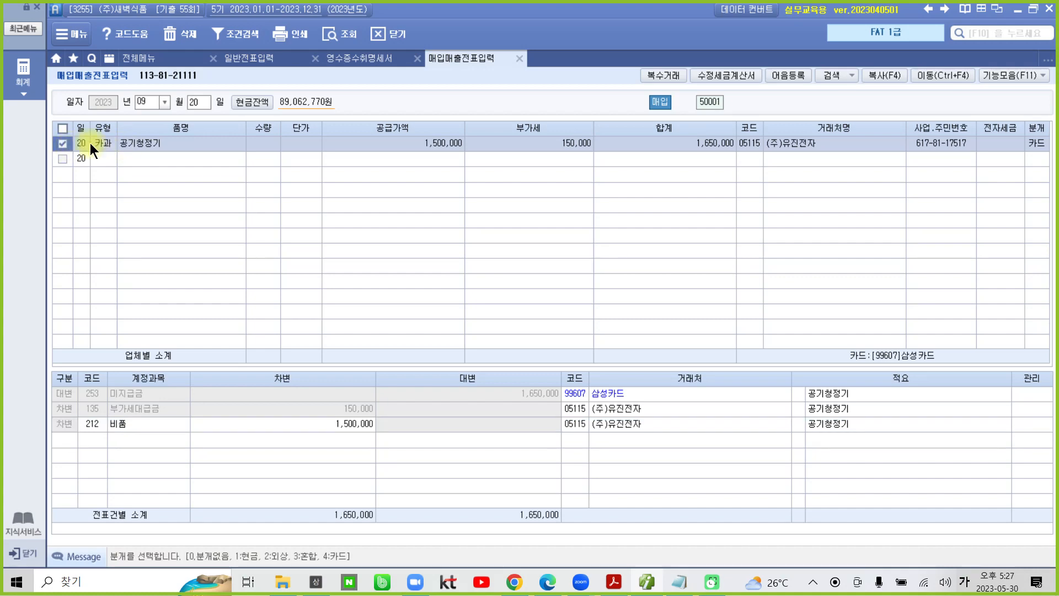
pyautogui.click(180, 34)
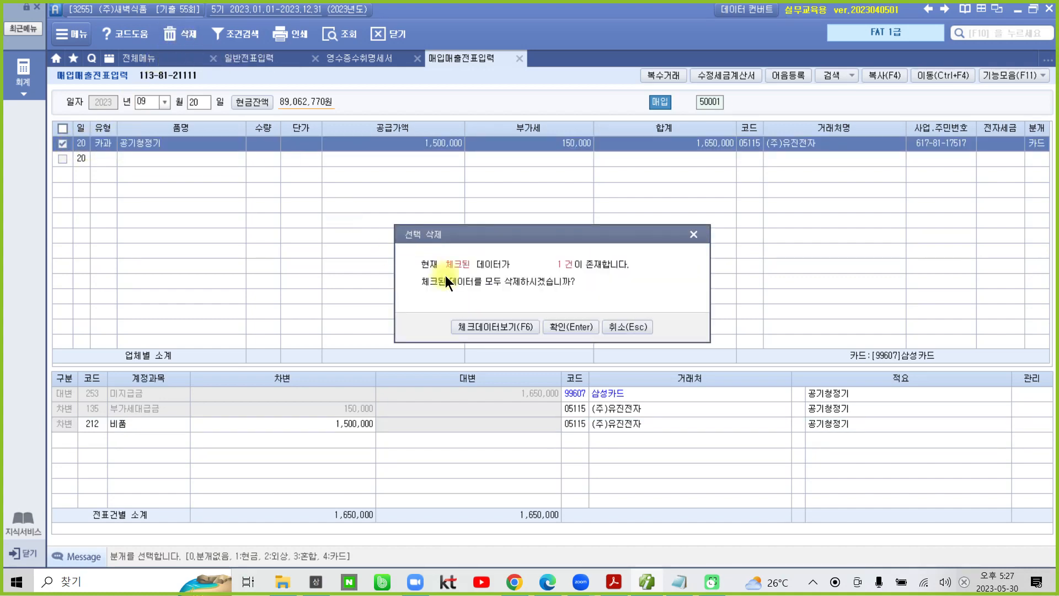
pyautogui.click(567, 327)
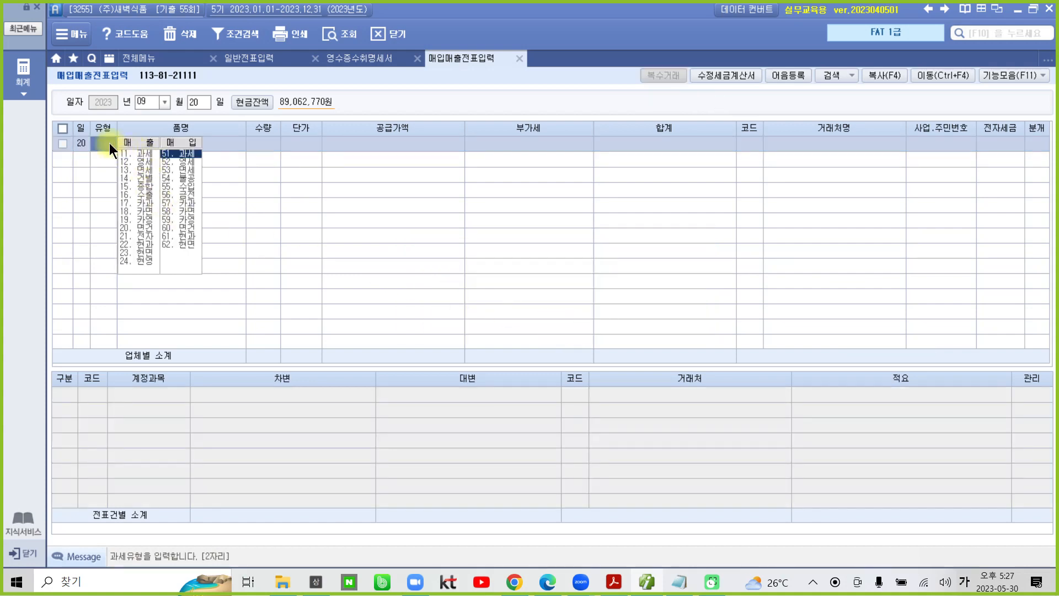
# Start a new September 20 purchase entry of type 57 (카과) with 삼성카드 as the credit card company.
pyautogui.write('57')
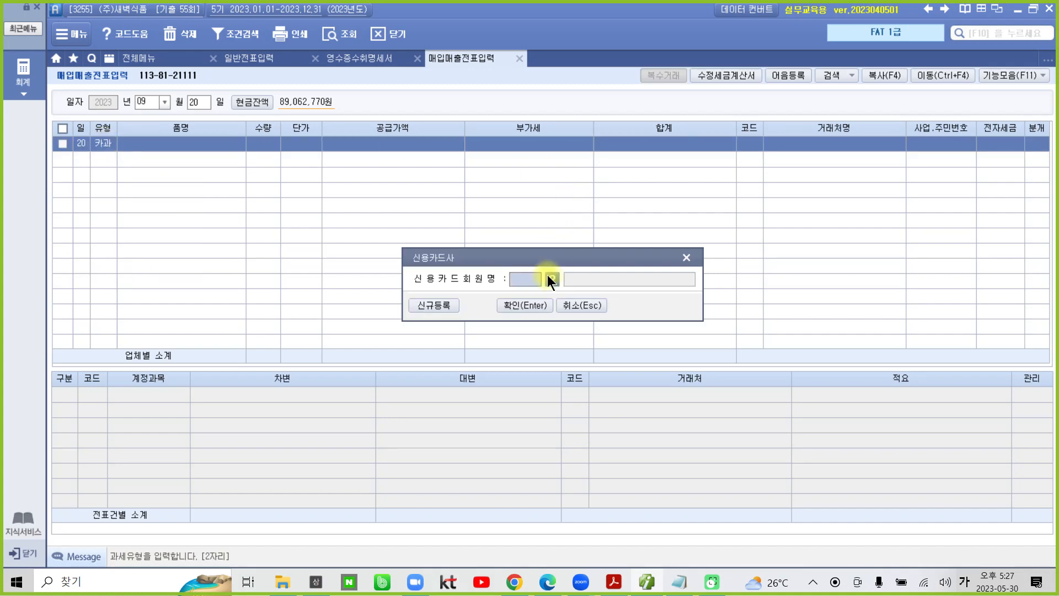
pyautogui.click(550, 277)
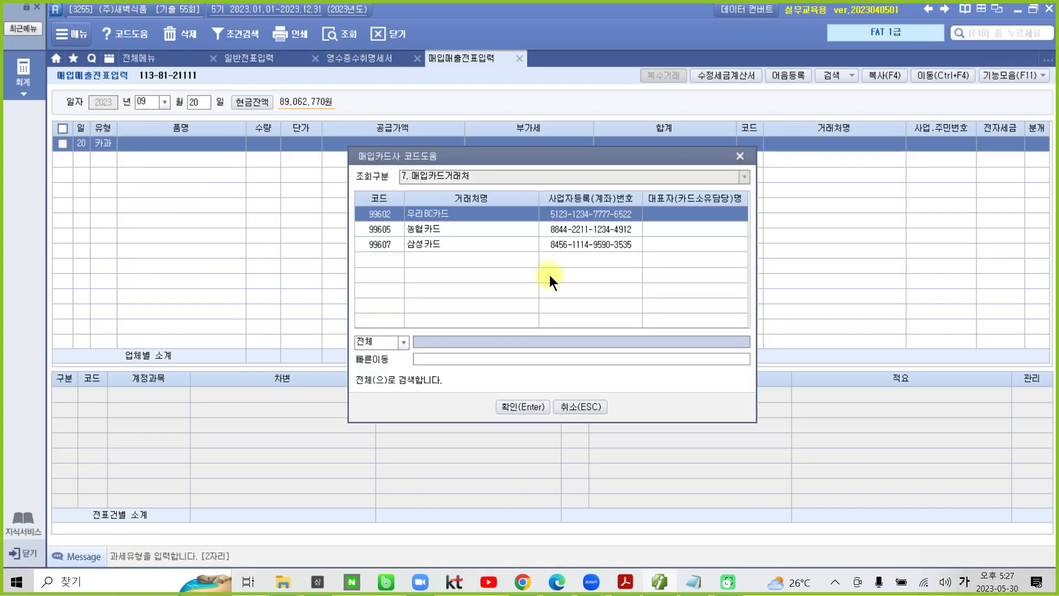
pyautogui.click(453, 243)
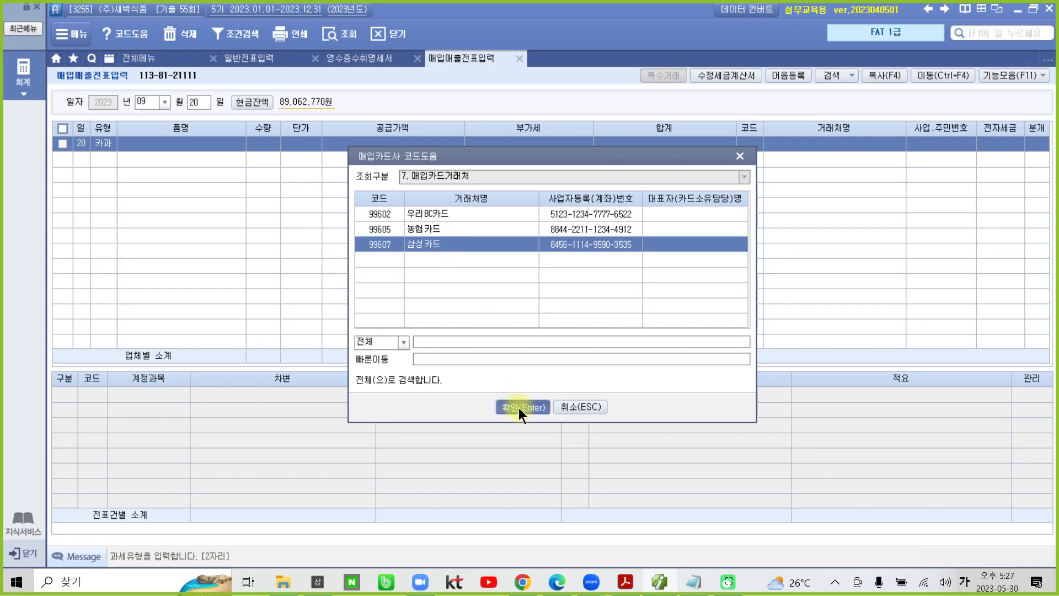
pyautogui.click(518, 408)
pyautogui.click(528, 304)
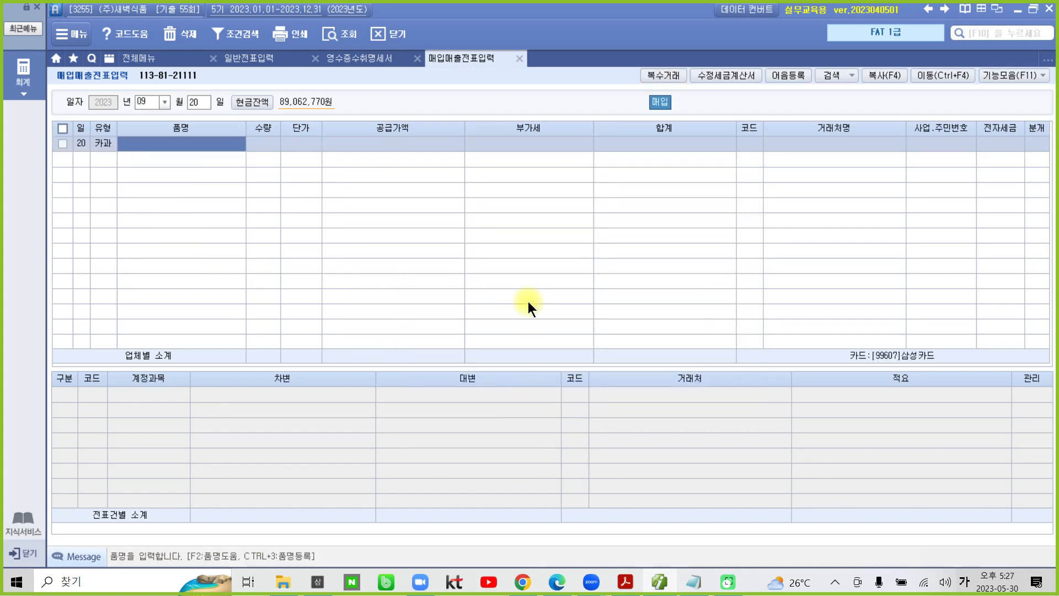
# Enter 공기청정기 as the item name with an amount of 1,650,000 including VAT, accepting the calculated VAT.
pyautogui.write('공기')
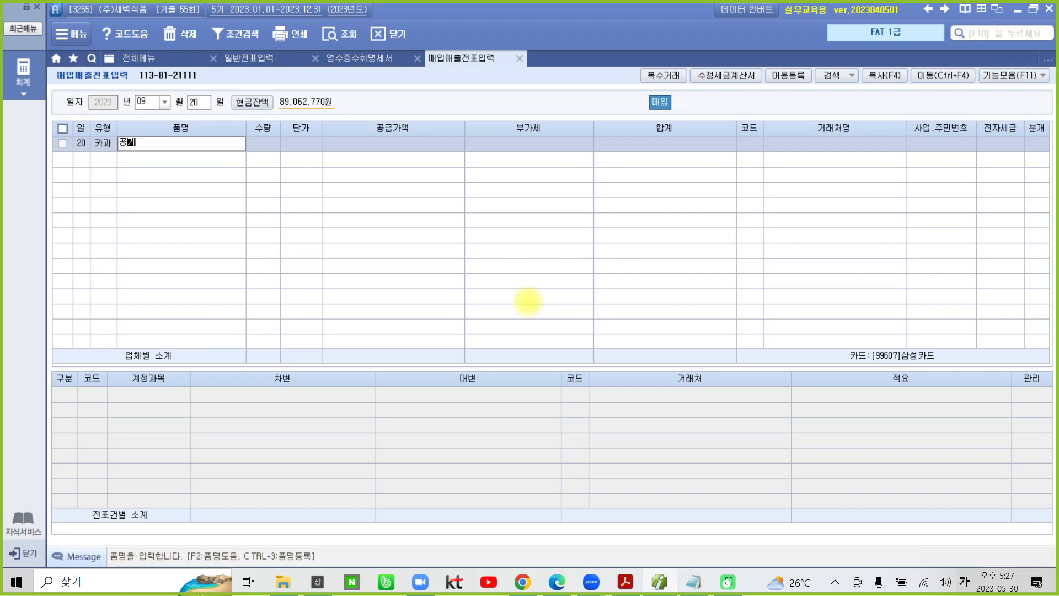
pyautogui.write('처정기')
pyautogui.press('Return')
pyautogui.press('Return')
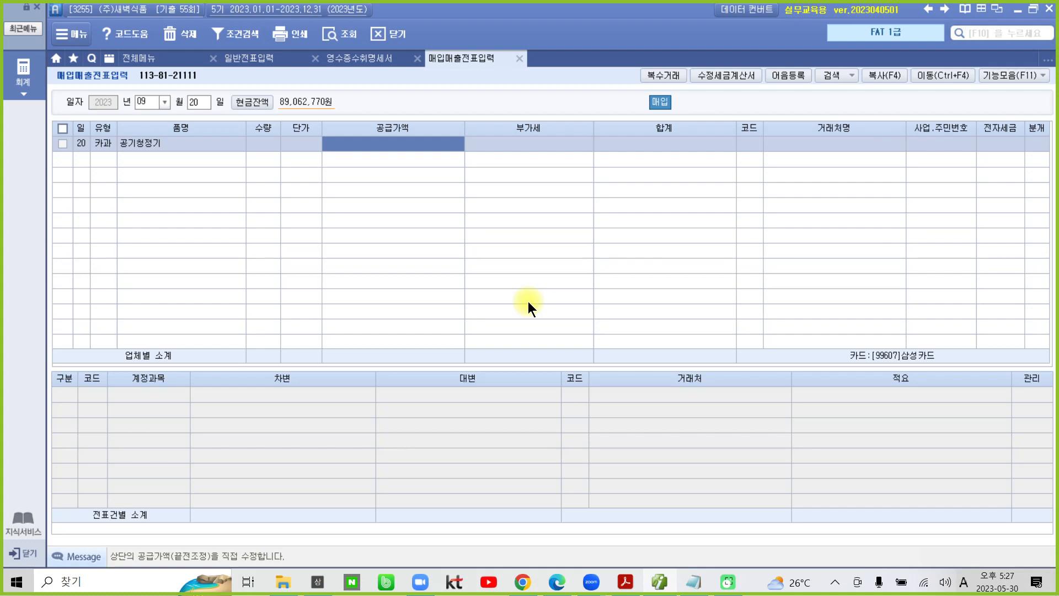
pyautogui.write('1650')
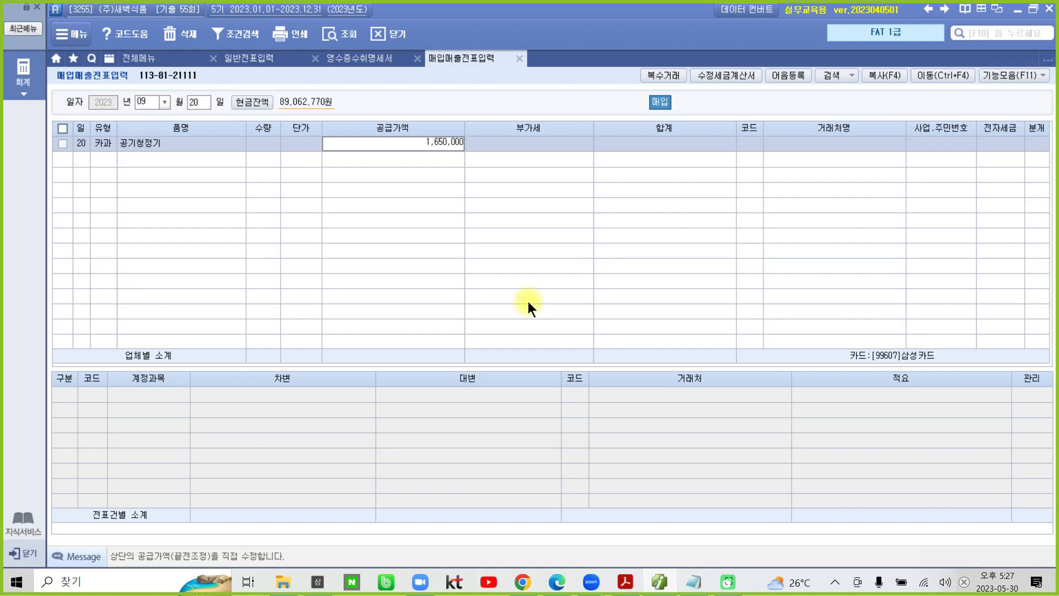
pyautogui.press('Return')
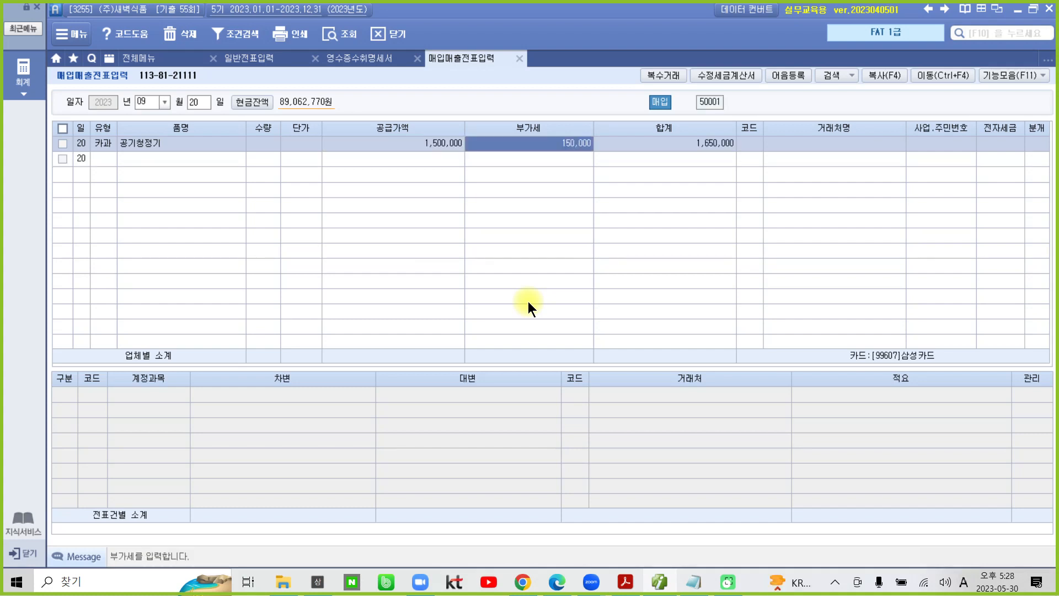
pyautogui.press('Return')
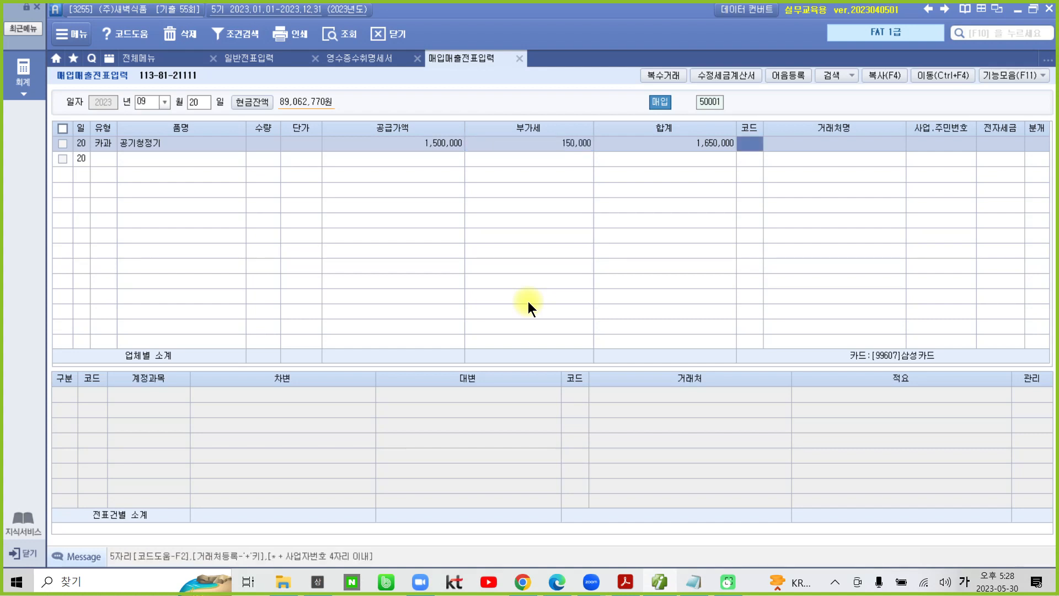
# Look up 유진 and set (주)유진전자 as the entry's supplier, leaving the electronic tax invoice field blank.
pyautogui.write('유진')
pyautogui.press('Return')
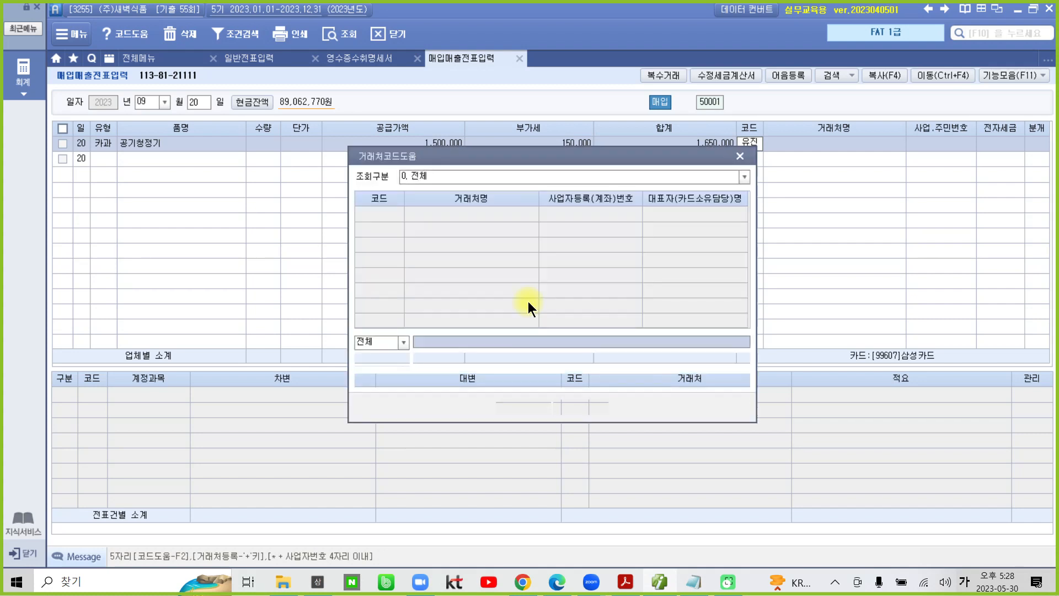
pyautogui.press('Return')
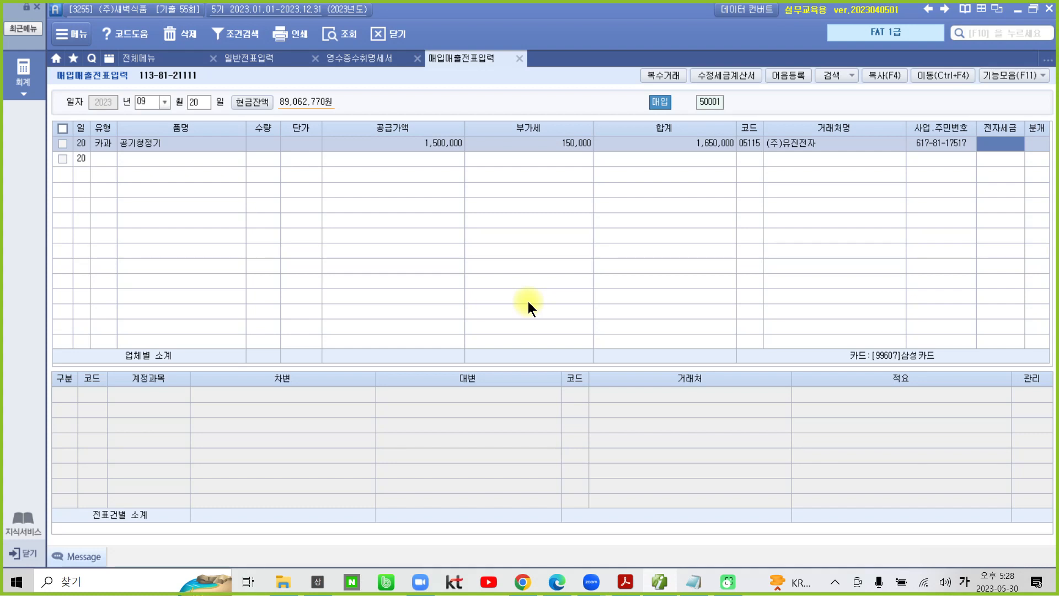
pyautogui.press('Return')
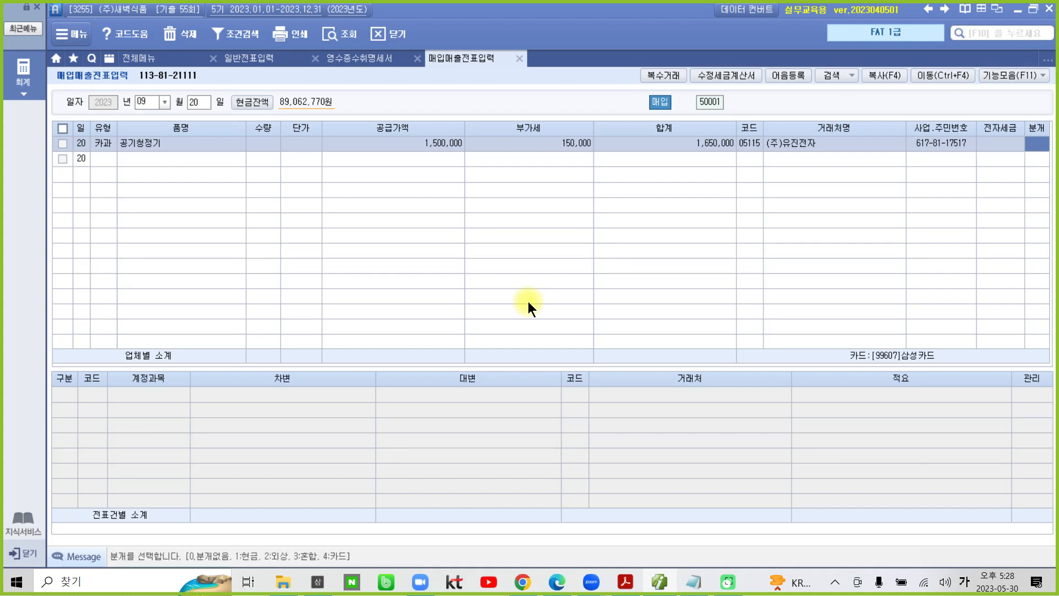
# Set the journal type to 4 (카드) and change the 1,500,000 debit line's account to 212 비품.
pyautogui.write('4')
pyautogui.press('Return')
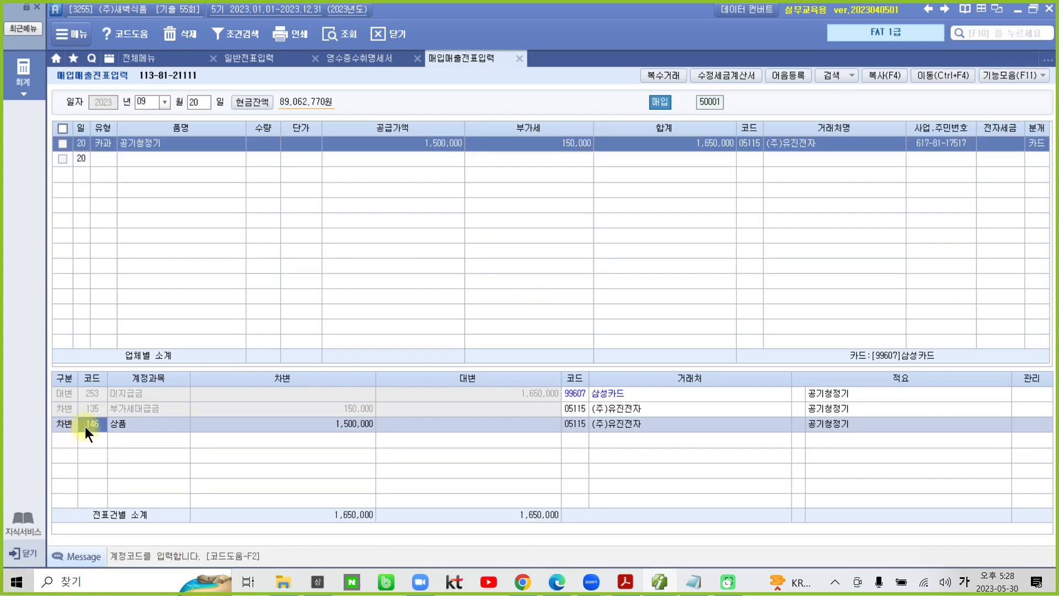
pyautogui.write('212')
pyautogui.press('Return')
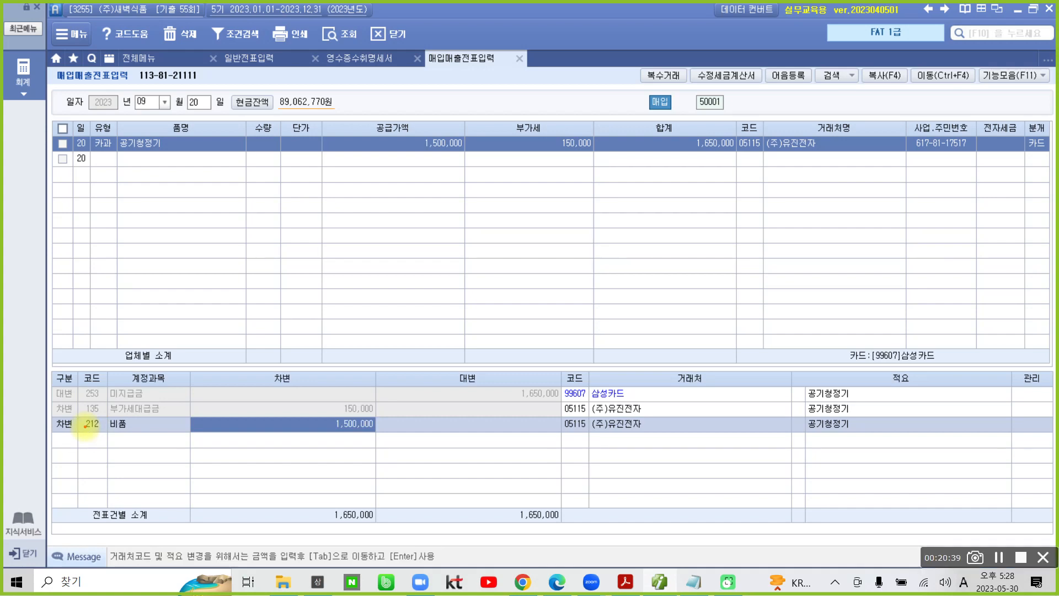
pyautogui.moveTo(137, 481)
pyautogui.mouseDown()
pyautogui.moveTo(286, 303)
pyautogui.moveTo(702, 440)
pyautogui.moveTo(303, 505)
pyautogui.moveTo(118, 490)
pyautogui.mouseUp()
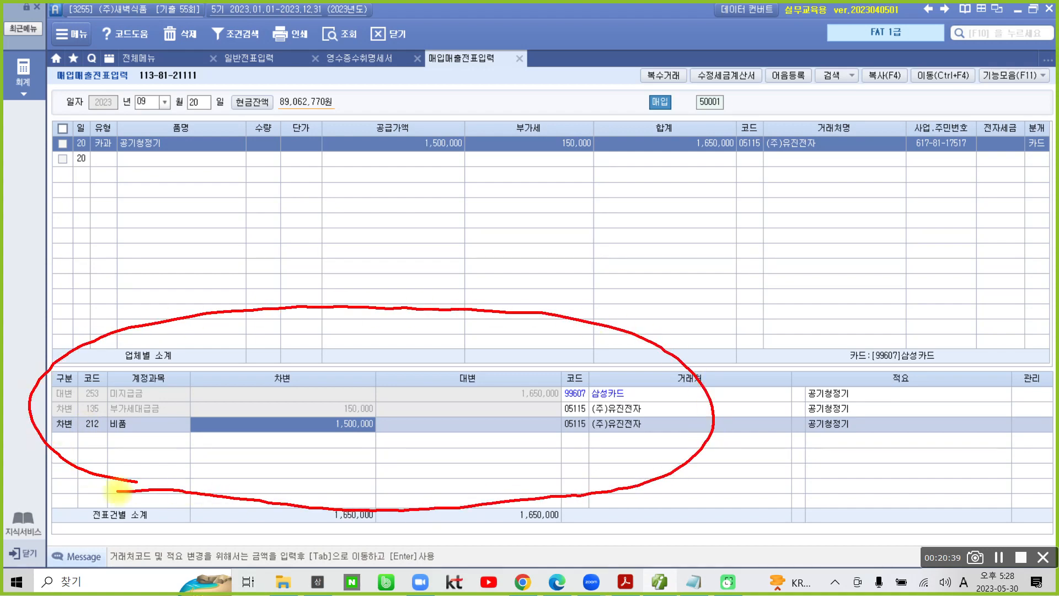
pyautogui.moveTo(149, 412)
pyautogui.mouseDown()
pyautogui.moveTo(151, 434)
pyautogui.moveTo(180, 406)
pyautogui.mouseUp()
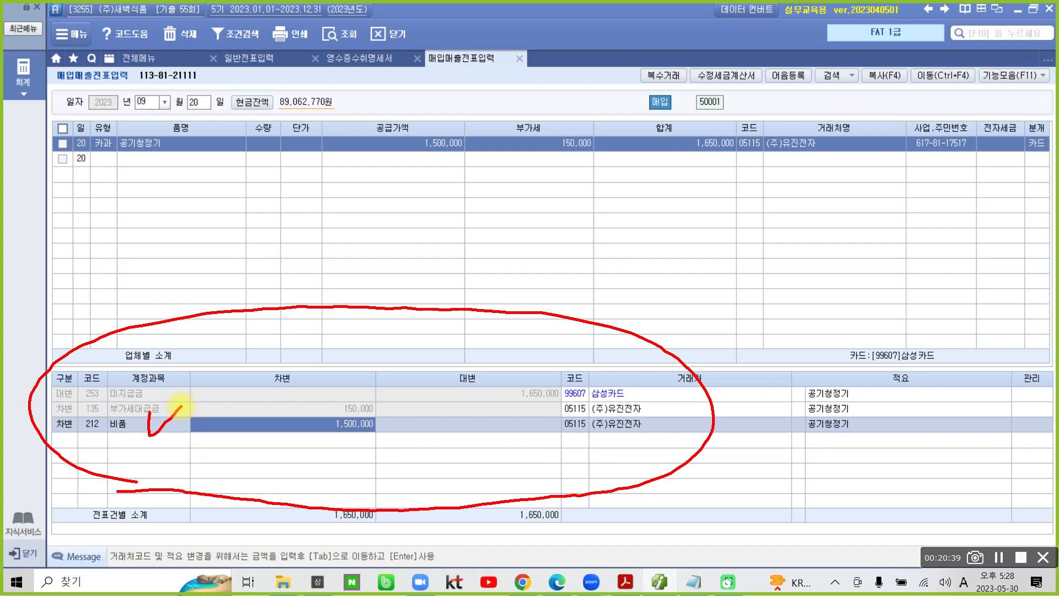
pyautogui.press('Escape')
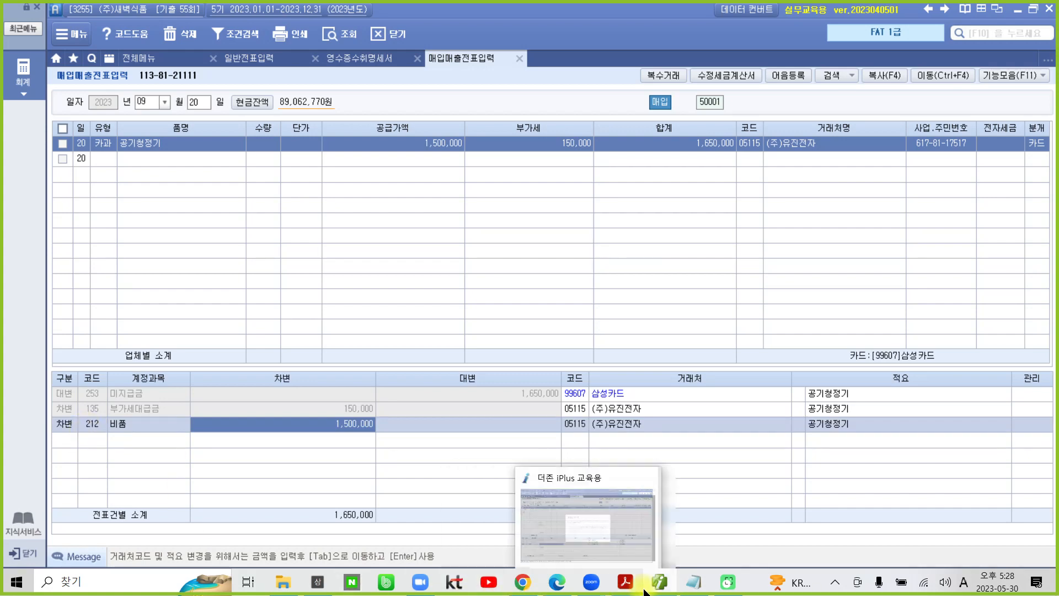
# Switch to the exam PDF in Adobe Acrobat Reader and highlight 보통예금(국민 in question 6's transaction heading.
pyautogui.click(625, 584)
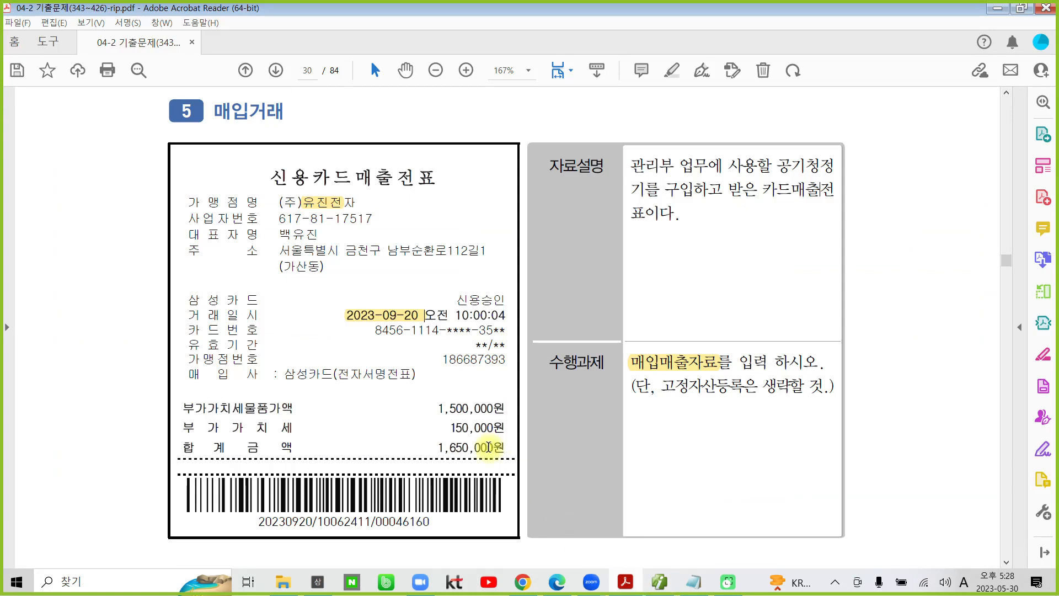
pyautogui.scroll(-2, 463, 464)
pyautogui.scroll(-5, 461, 465)
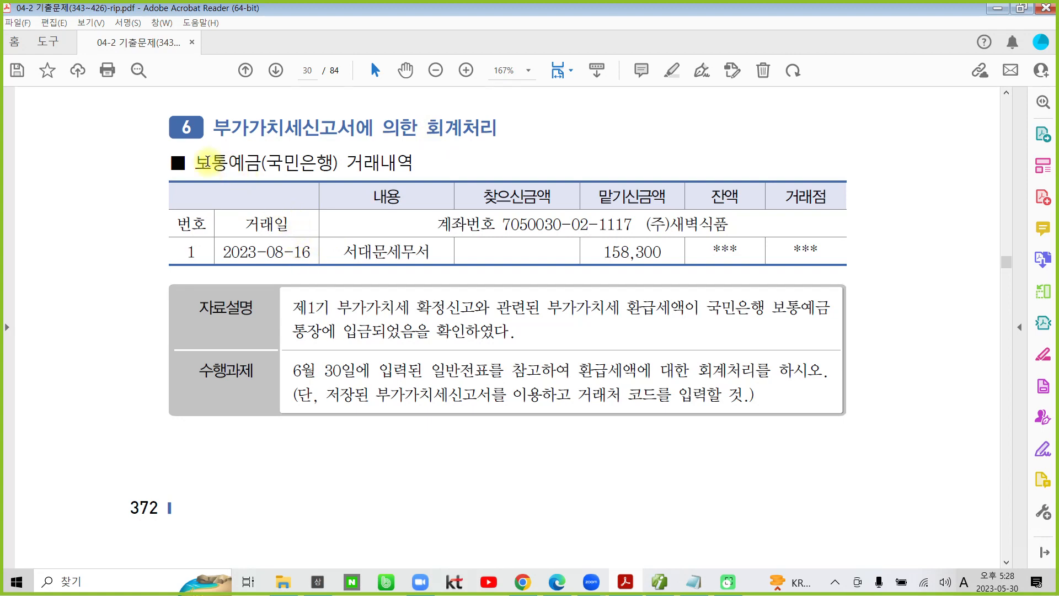
pyautogui.moveTo(299, 164); pyautogui.dragTo(195, 163)
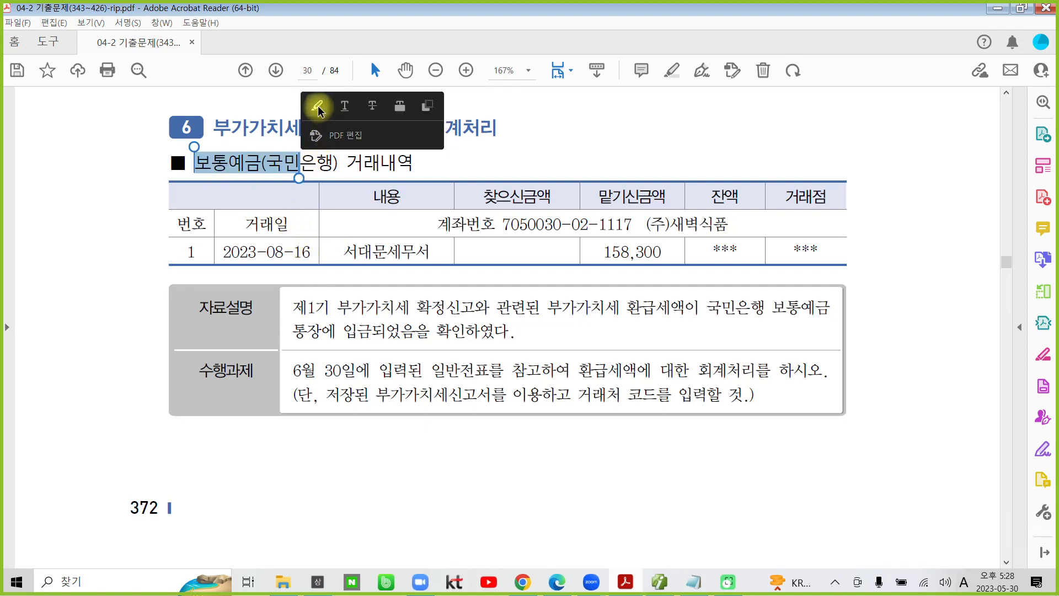
pyautogui.click(349, 111)
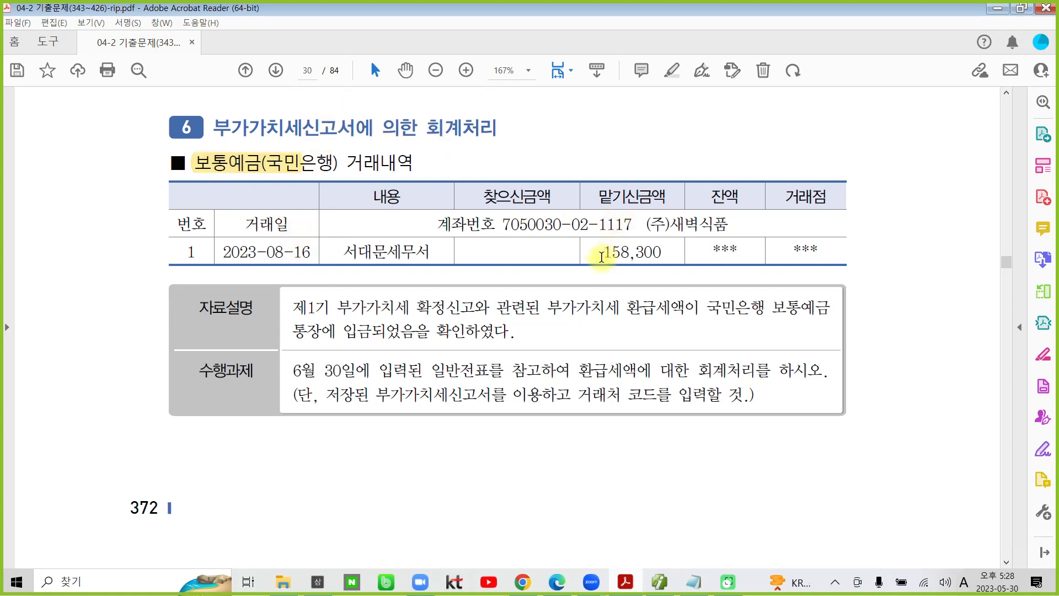
# Highlight the deposit amount 158,300 in question 6's table and the word 보통예금 in its 자료설명 text.
pyautogui.moveTo(603, 252); pyautogui.dragTo(665, 254)
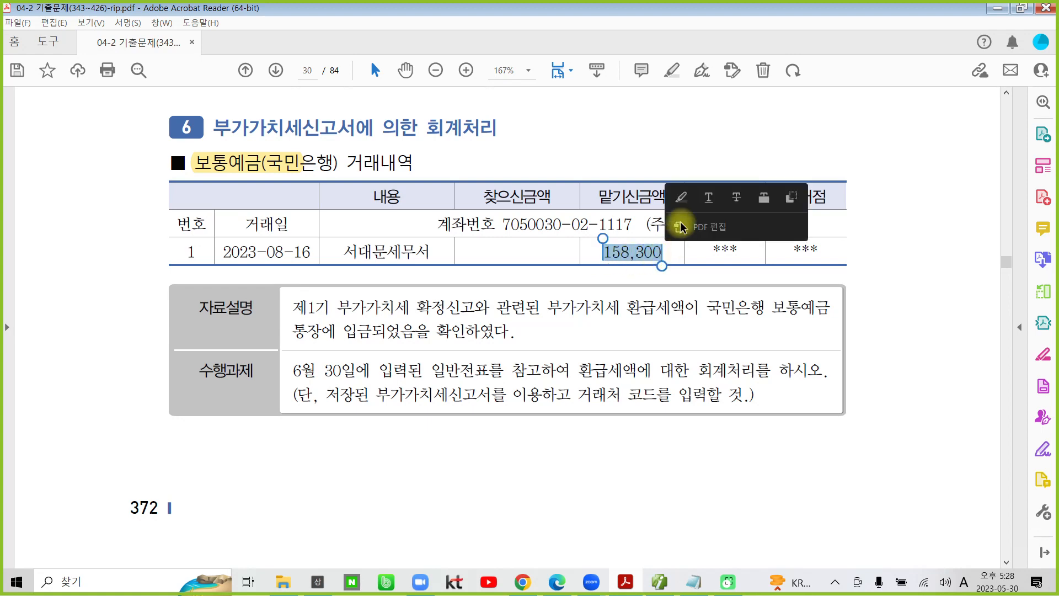
pyautogui.click(682, 199)
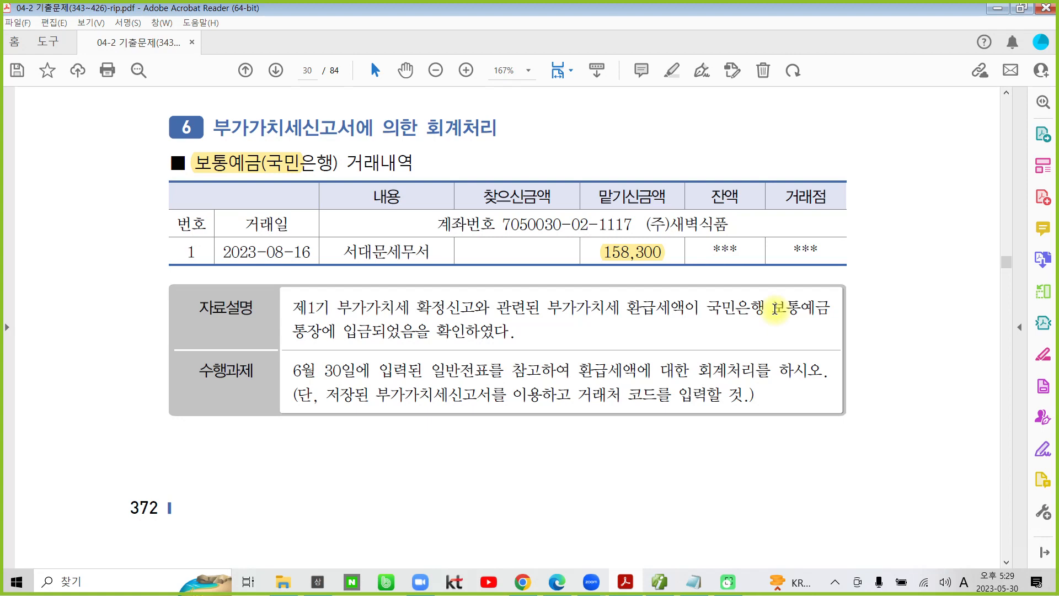
pyautogui.moveTo(772, 308); pyautogui.dragTo(831, 316)
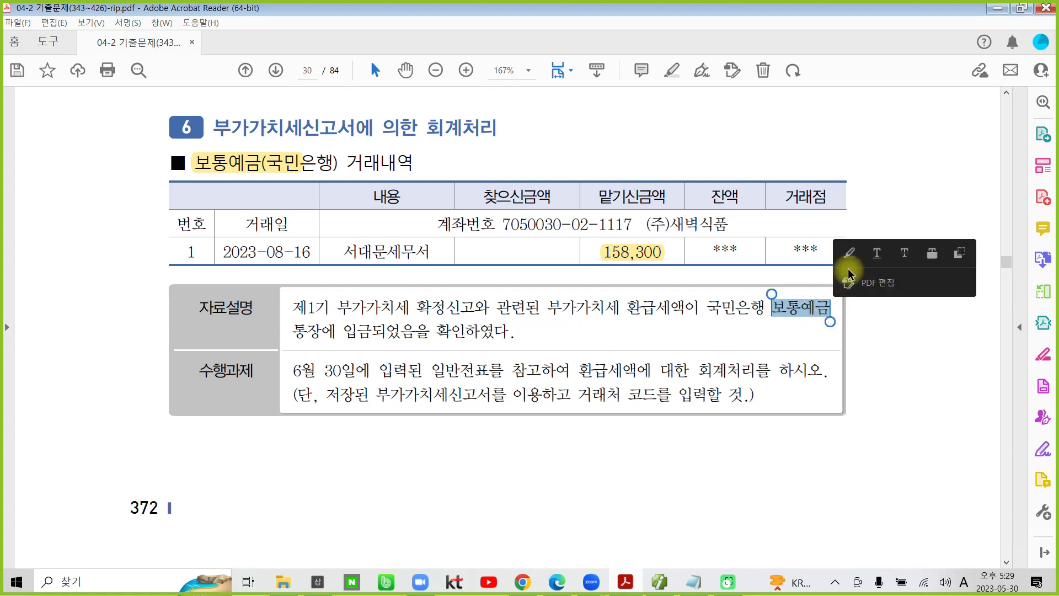
pyautogui.click(850, 253)
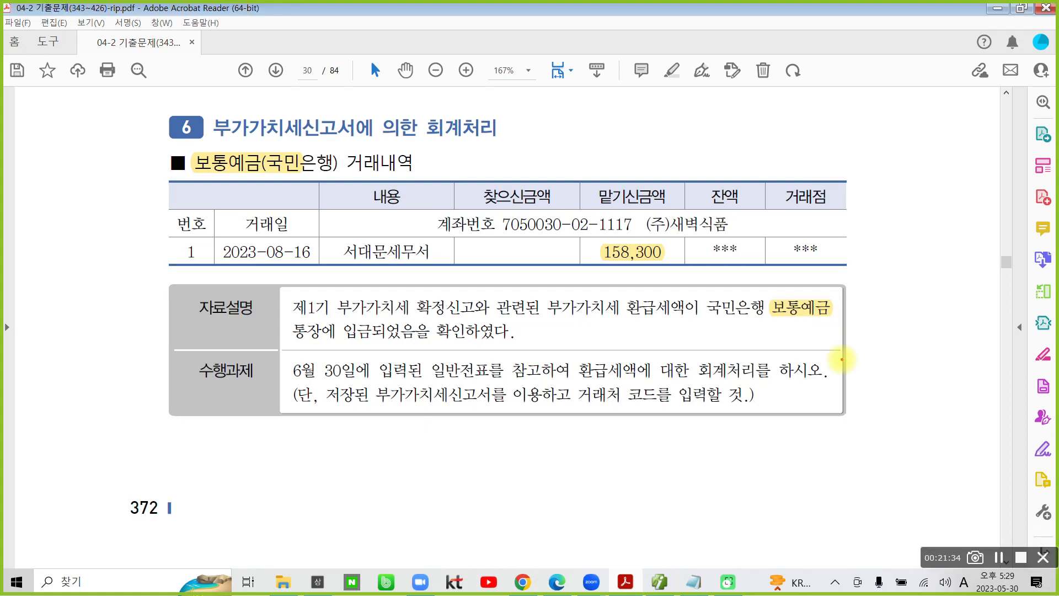
pyautogui.moveTo(670, 270)
pyautogui.mouseDown()
pyautogui.moveTo(588, 234)
pyautogui.moveTo(689, 248)
pyautogui.moveTo(689, 264)
pyautogui.mouseUp()
pyautogui.moveTo(722, 163)
pyautogui.mouseDown()
pyautogui.moveTo(745, 162)
pyautogui.moveTo(757, 189)
pyautogui.mouseUp()
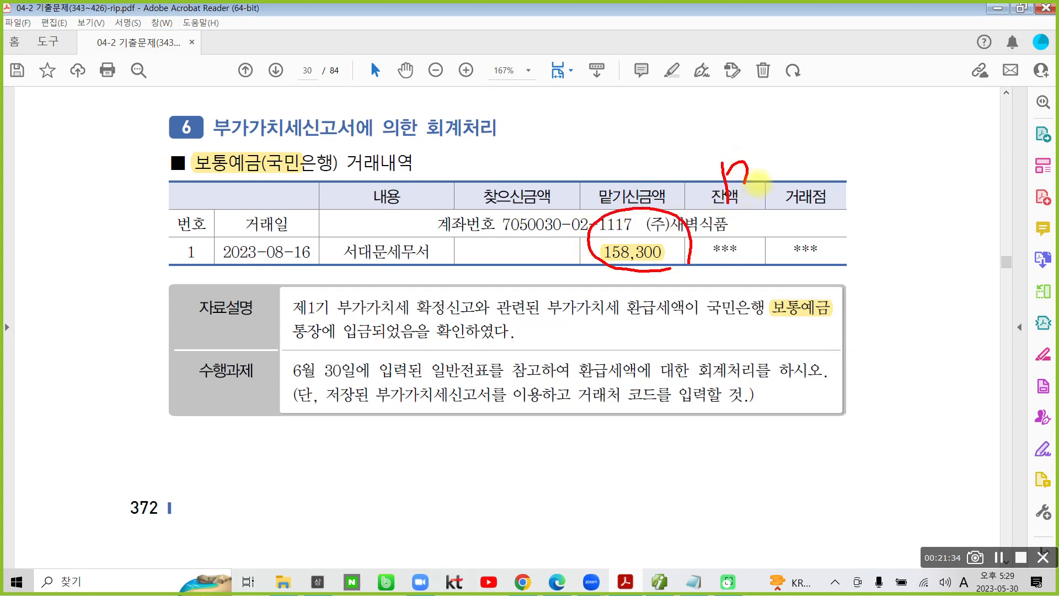
pyautogui.moveTo(761, 135); pyautogui.dragTo(773, 227)
pyautogui.moveTo(794, 140); pyautogui.dragTo(788, 176)
pyautogui.moveTo(793, 146)
pyautogui.mouseDown()
pyautogui.moveTo(833, 176)
pyautogui.moveTo(822, 206)
pyautogui.mouseUp()
pyautogui.moveTo(839, 132)
pyautogui.mouseDown()
pyautogui.moveTo(834, 169)
pyautogui.moveTo(882, 147)
pyautogui.mouseUp()
pyautogui.moveTo(839, 180)
pyautogui.mouseDown()
pyautogui.moveTo(863, 211)
pyautogui.moveTo(881, 202)
pyautogui.mouseUp()
pyautogui.moveTo(632, 132); pyautogui.dragTo(664, 130)
pyautogui.moveTo(638, 134); pyautogui.dragTo(672, 160)
pyautogui.moveTo(668, 114)
pyautogui.mouseDown()
pyautogui.moveTo(668, 165)
pyautogui.moveTo(684, 142)
pyautogui.moveTo(685, 175)
pyautogui.mouseUp()
pyautogui.moveTo(694, 95); pyautogui.dragTo(672, 199)
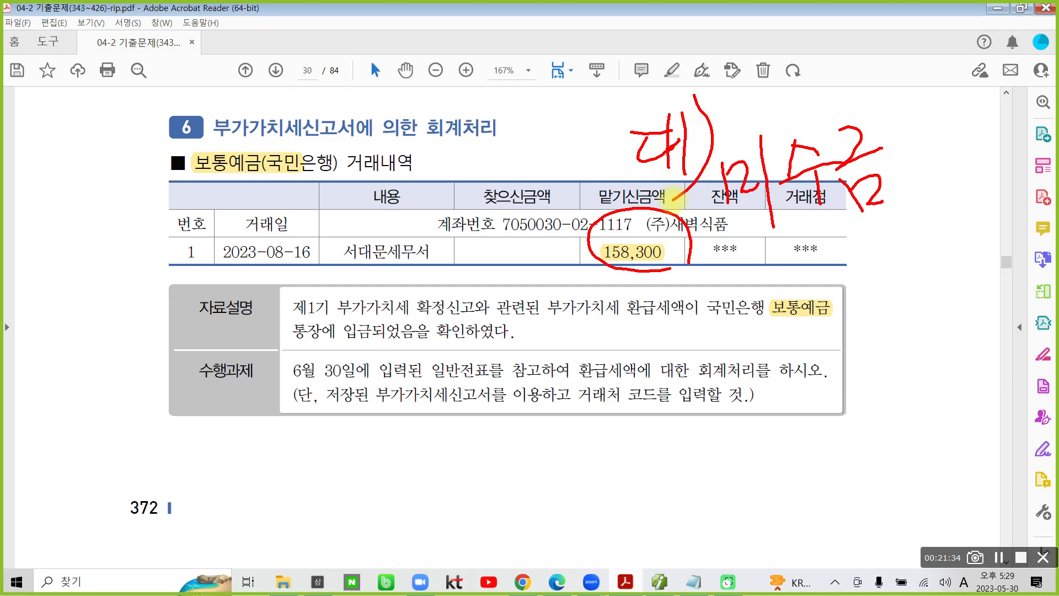
pyautogui.moveTo(717, 248); pyautogui.dragTo(732, 259)
pyautogui.moveTo(710, 284)
pyautogui.mouseDown()
pyautogui.moveTo(743, 278)
pyautogui.moveTo(697, 322)
pyautogui.mouseUp()
pyautogui.moveTo(725, 297); pyautogui.dragTo(741, 304)
pyautogui.moveTo(742, 248)
pyautogui.mouseDown()
pyautogui.moveTo(744, 334)
pyautogui.moveTo(763, 288)
pyautogui.moveTo(736, 349)
pyautogui.mouseUp()
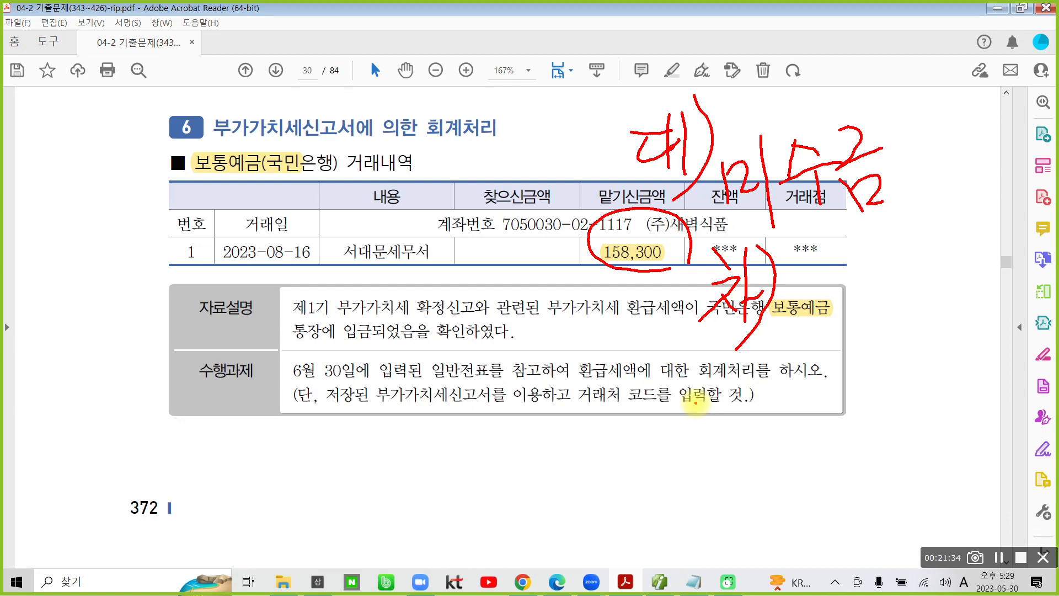
pyautogui.moveTo(620, 145)
pyautogui.mouseDown()
pyautogui.moveTo(622, 167)
pyautogui.moveTo(849, 222)
pyautogui.moveTo(957, 200)
pyautogui.moveTo(958, 160)
pyautogui.mouseUp()
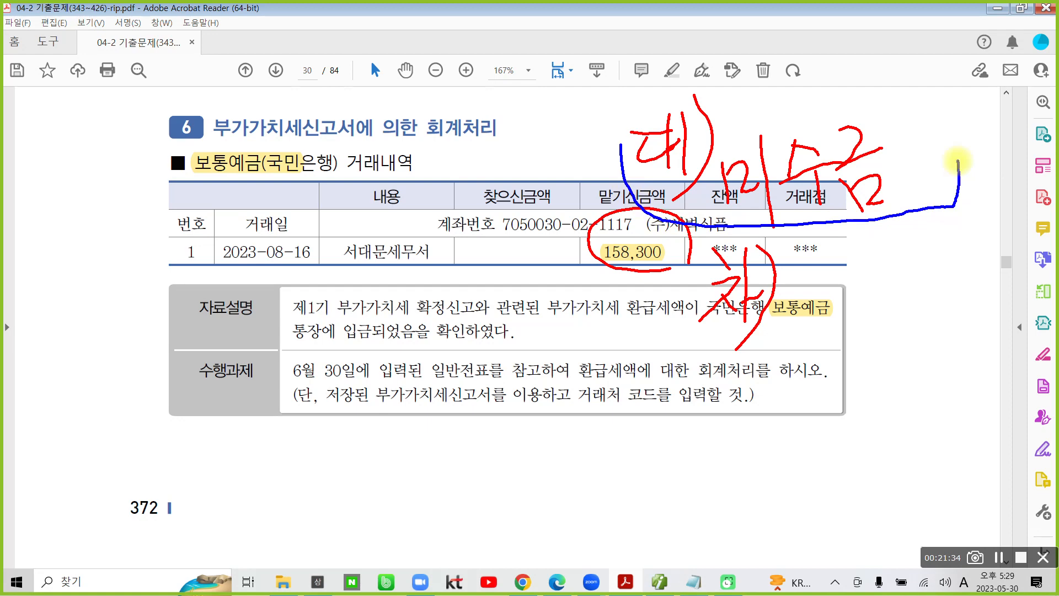
pyautogui.moveTo(293, 349)
pyautogui.mouseDown()
pyautogui.moveTo(359, 378)
pyautogui.moveTo(366, 352)
pyautogui.moveTo(286, 355)
pyautogui.mouseUp()
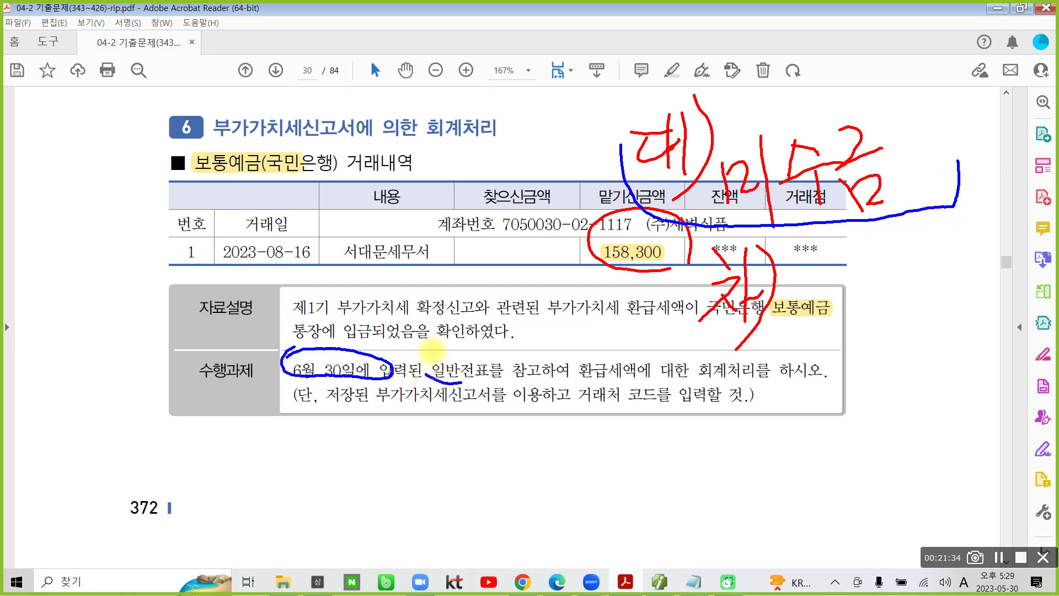
pyautogui.moveTo(433, 357); pyautogui.dragTo(480, 381)
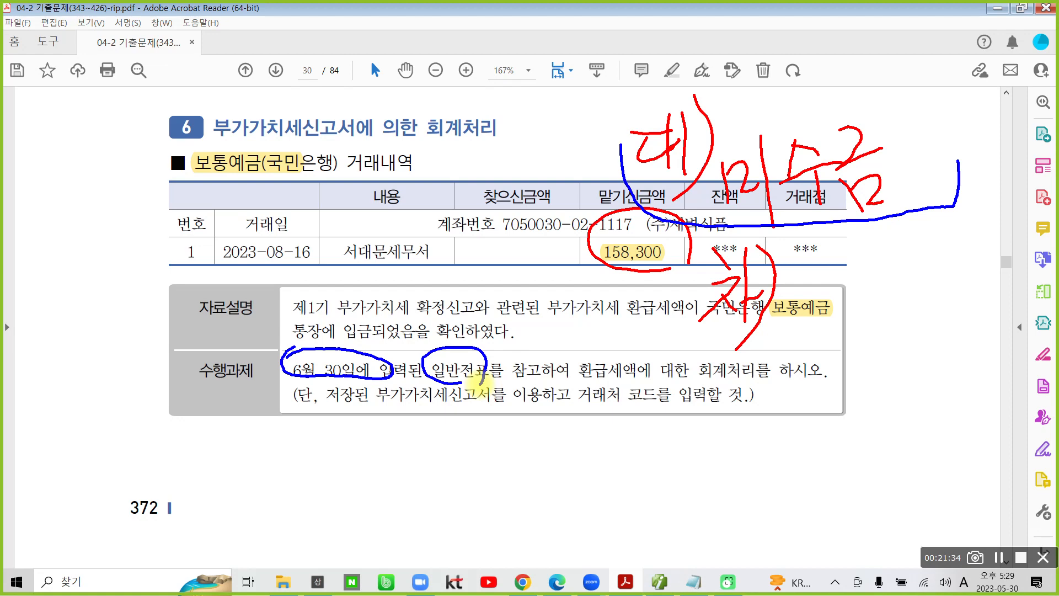
pyautogui.moveTo(546, 228); pyautogui.dragTo(570, 230)
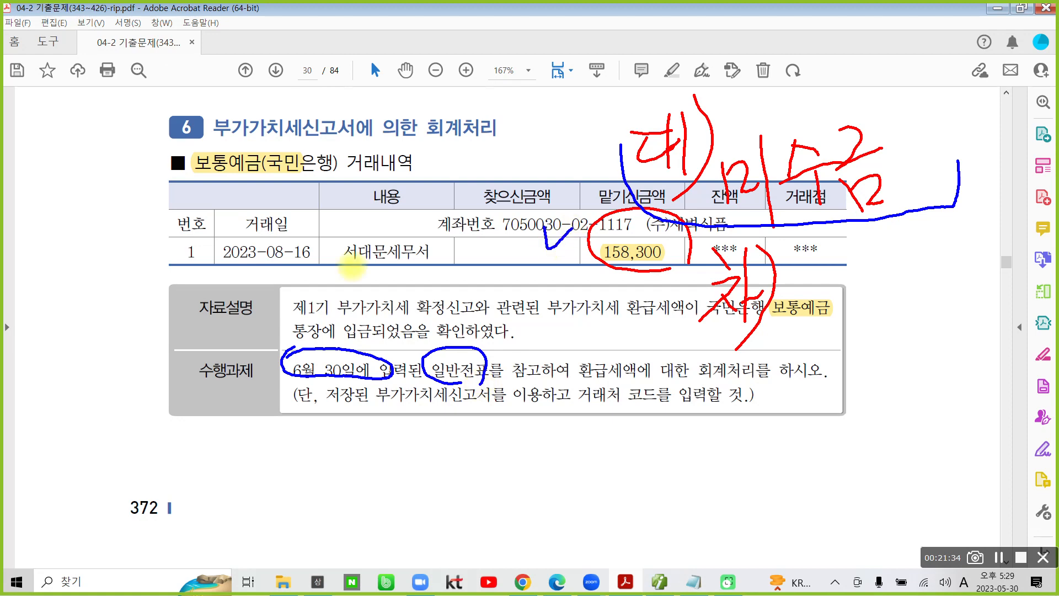
# Clear the on-screen pen marks and highlight 6월 30일에 입력된 일반전표를 in question 6's 수행과제 text.
pyautogui.moveTo(365, 267)
pyautogui.mouseDown()
pyautogui.moveTo(439, 235)
pyautogui.moveTo(336, 291)
pyautogui.mouseUp()
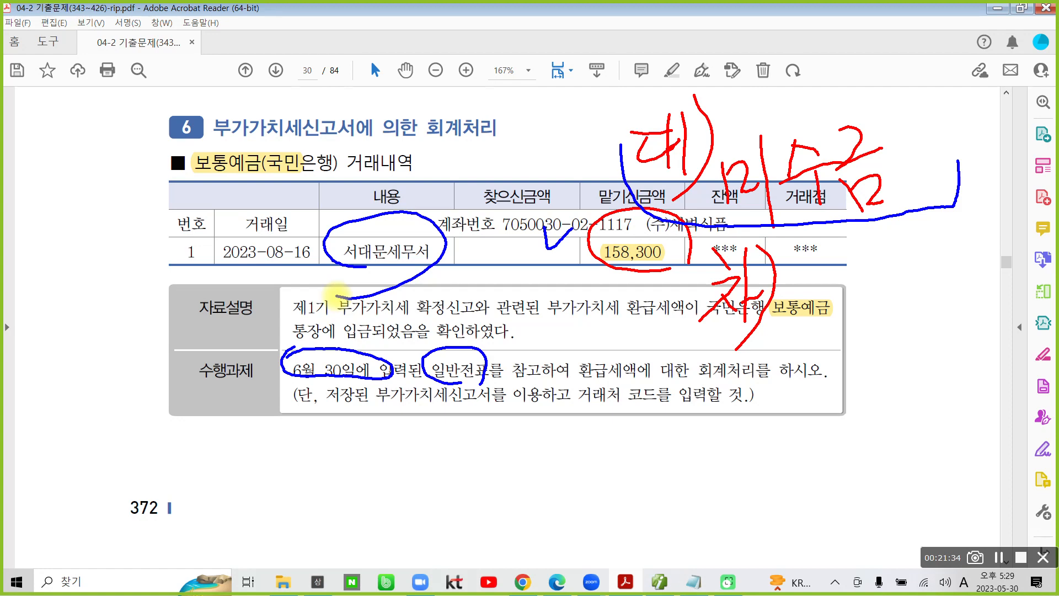
pyautogui.press('Escape')
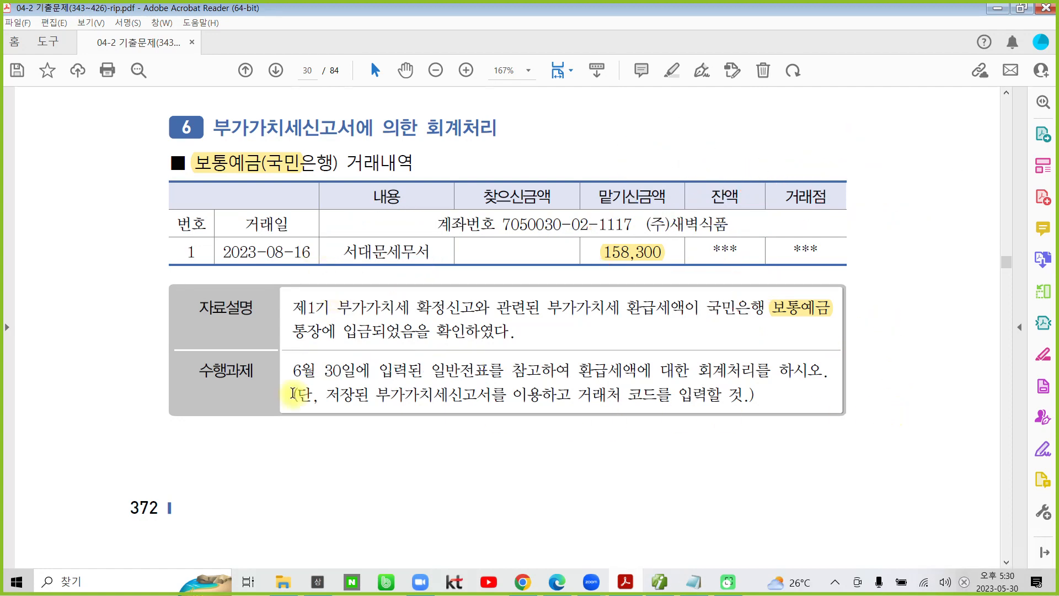
pyautogui.moveTo(293, 369); pyautogui.dragTo(503, 371)
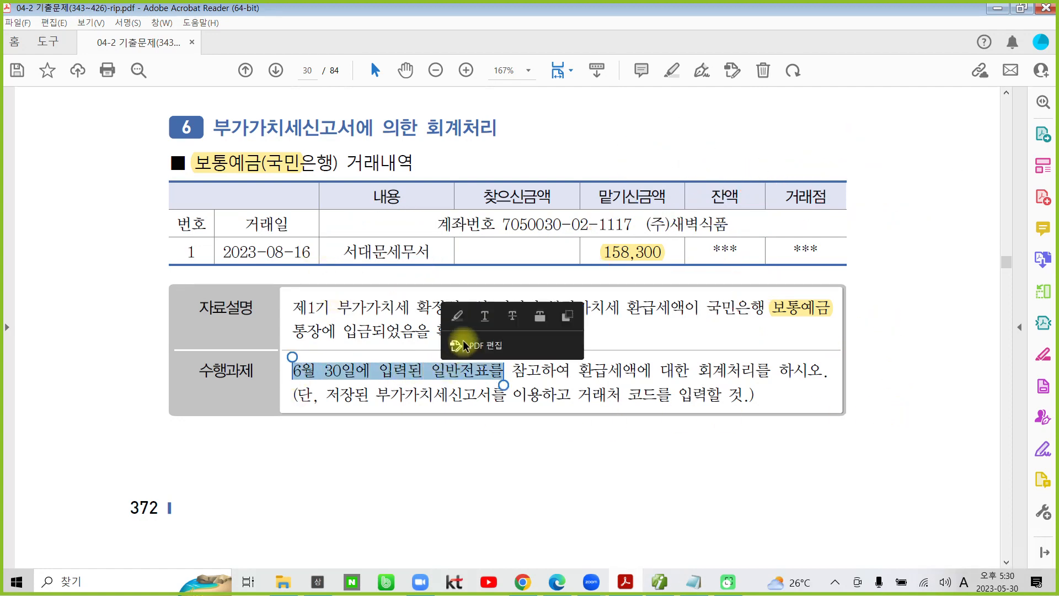
pyautogui.click(461, 326)
# Switch to the accounting program and display the 일반전표입력 vouchers dated June 30.
pyautogui.click(660, 582)
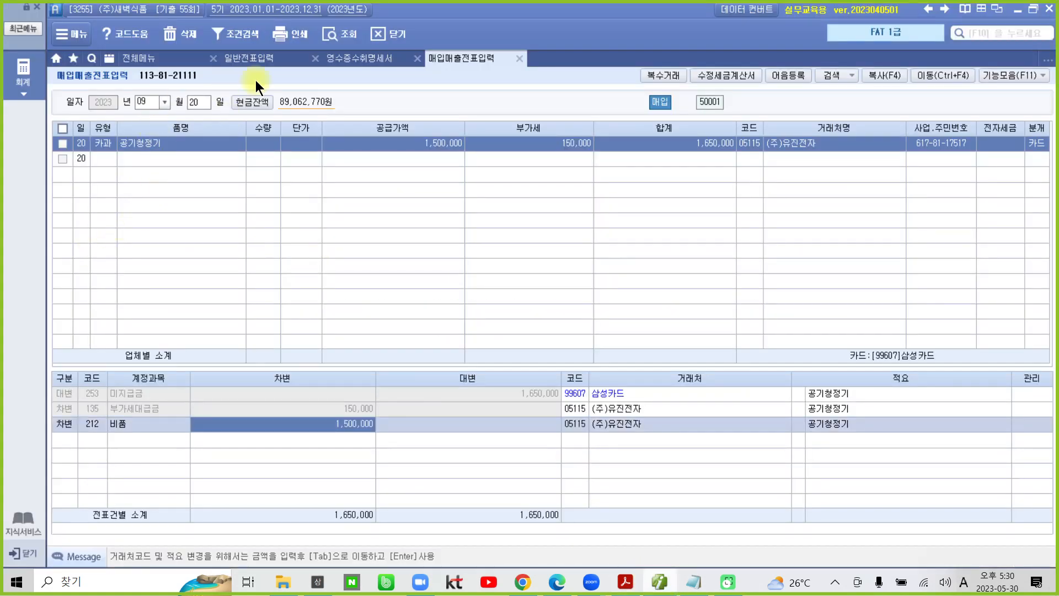
pyautogui.click(270, 59)
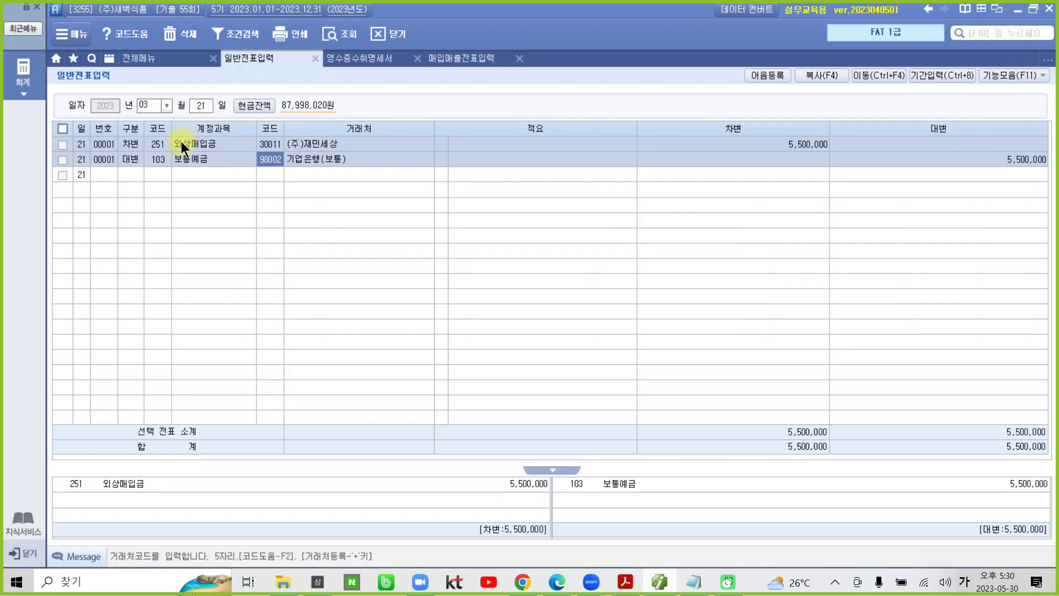
pyautogui.click(164, 110)
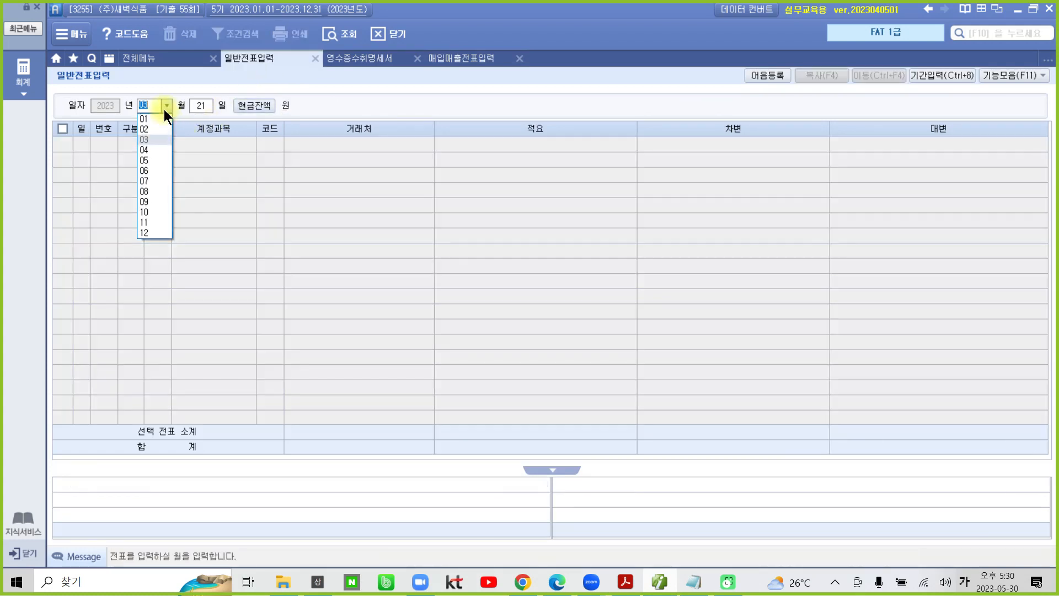
pyautogui.click(155, 171)
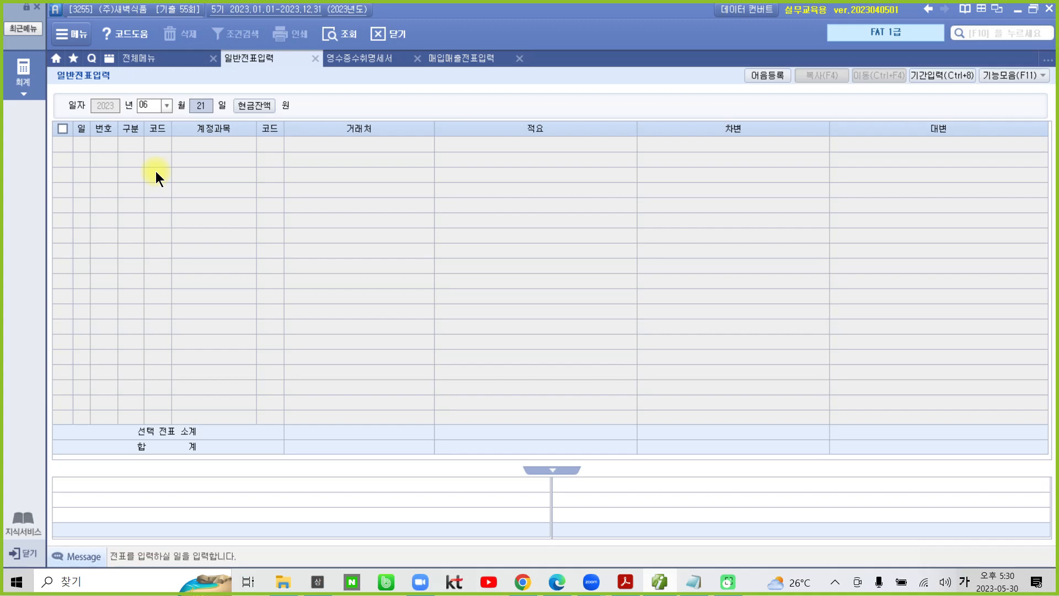
pyautogui.write('30')
pyautogui.press('Return')
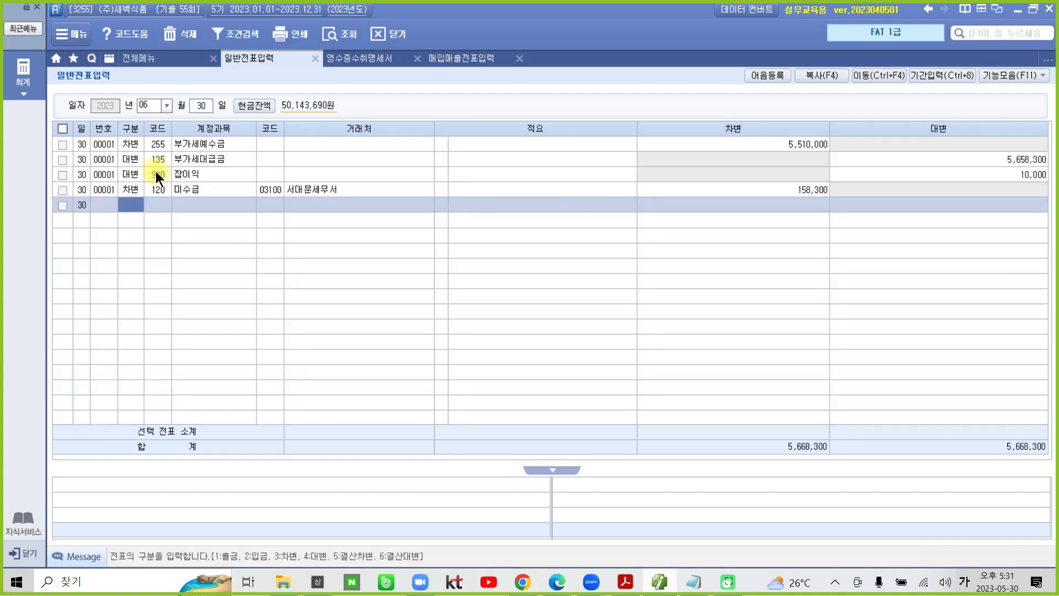
# Mark the 미수금 debit line for 서대문세무서 and its amount in the June 30 voucher, and clear the pen marks.
pyautogui.click(157, 173)
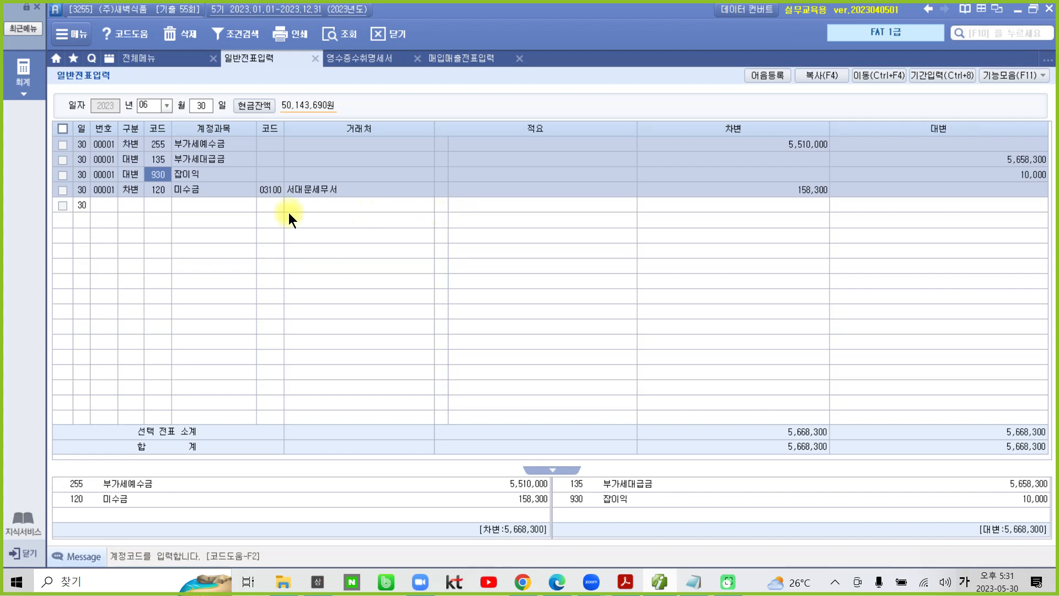
pyautogui.moveTo(114, 181); pyautogui.dragTo(265, 199)
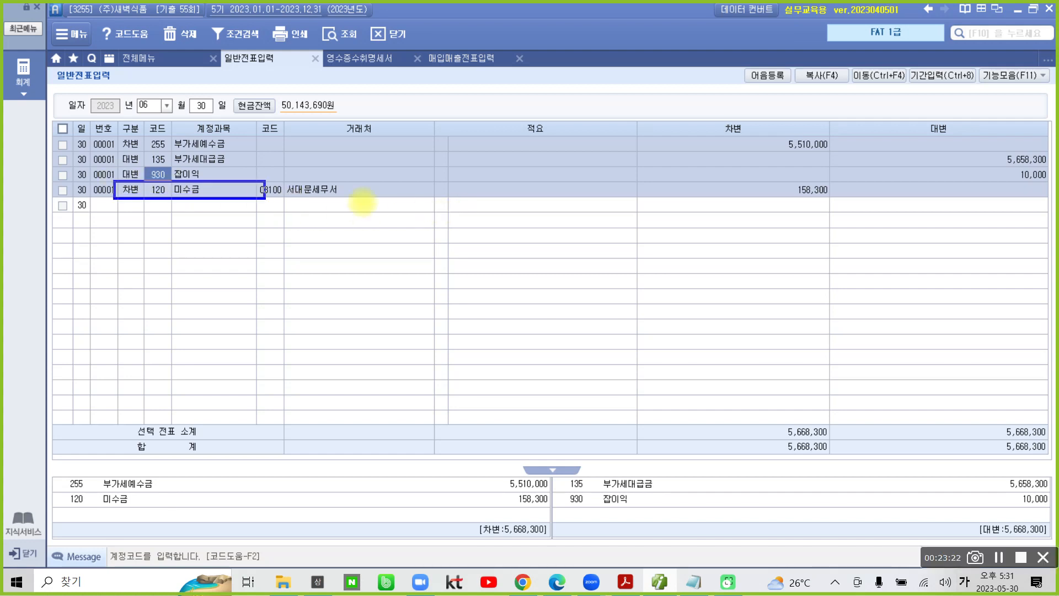
pyautogui.moveTo(361, 203); pyautogui.dragTo(430, 203)
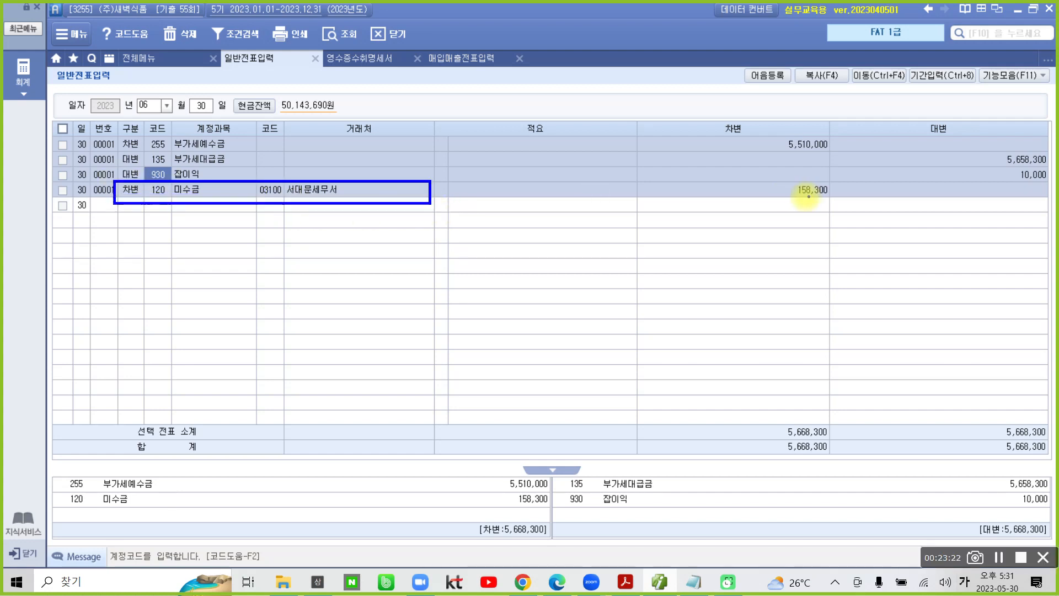
pyautogui.moveTo(768, 204); pyautogui.dragTo(843, 205)
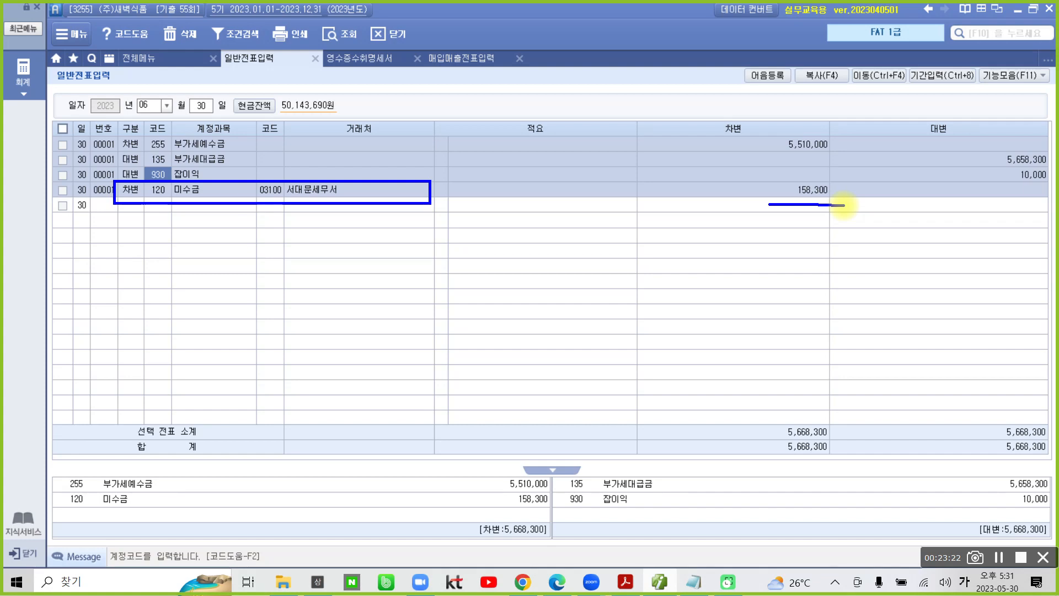
pyautogui.moveTo(819, 239); pyautogui.dragTo(843, 231)
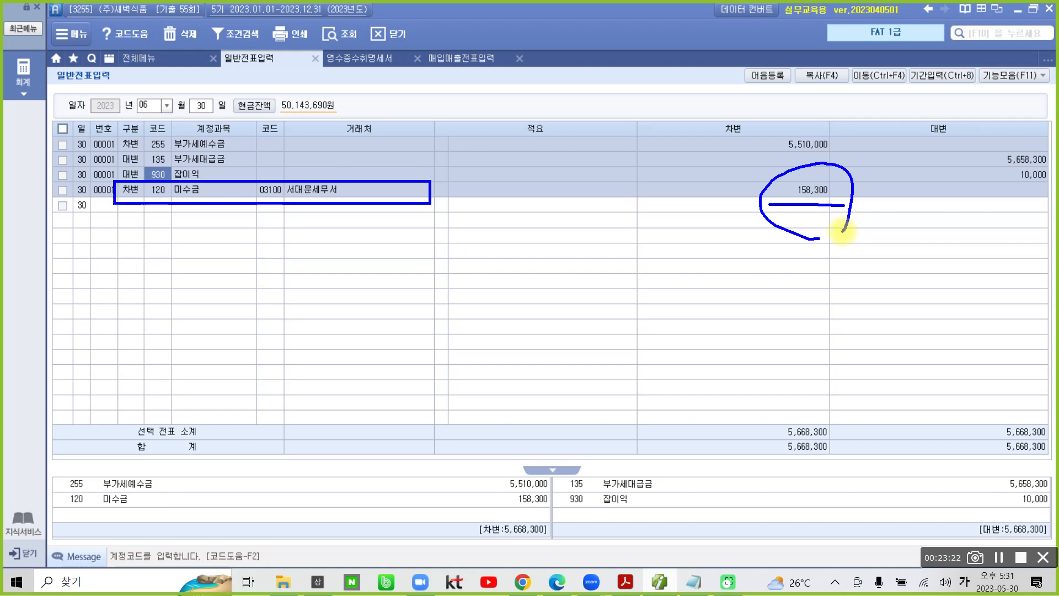
pyautogui.press('Escape')
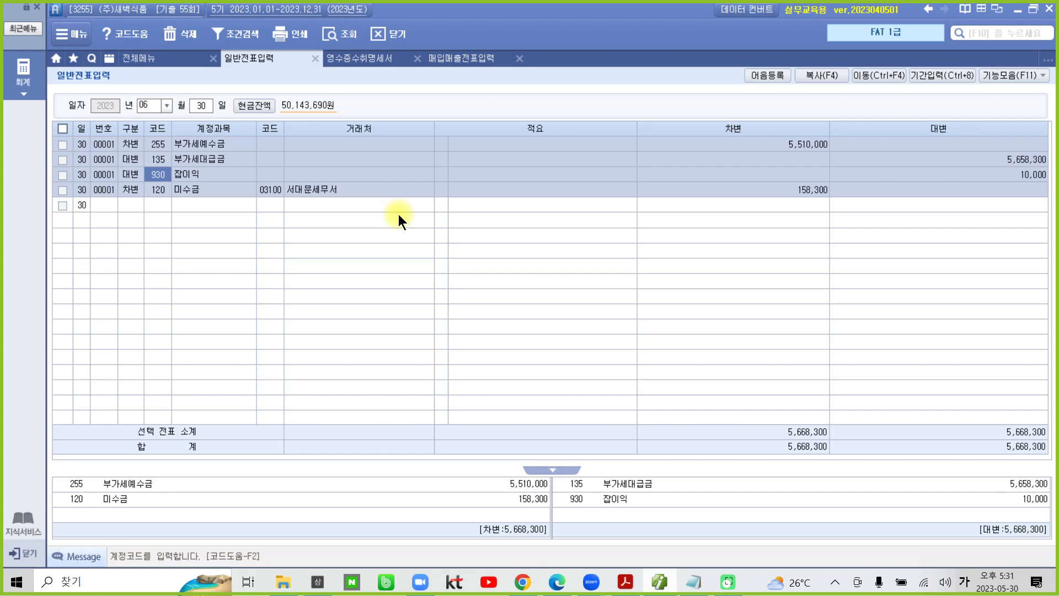
# Set the 일반전표입력 voucher date to August 16.
pyautogui.click(165, 104)
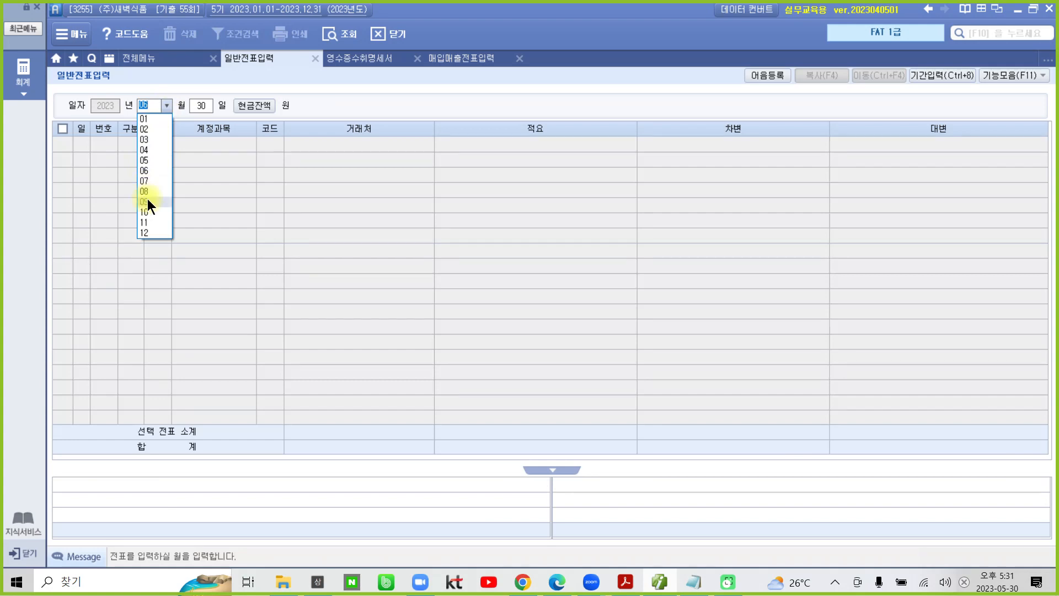
pyautogui.click(147, 195)
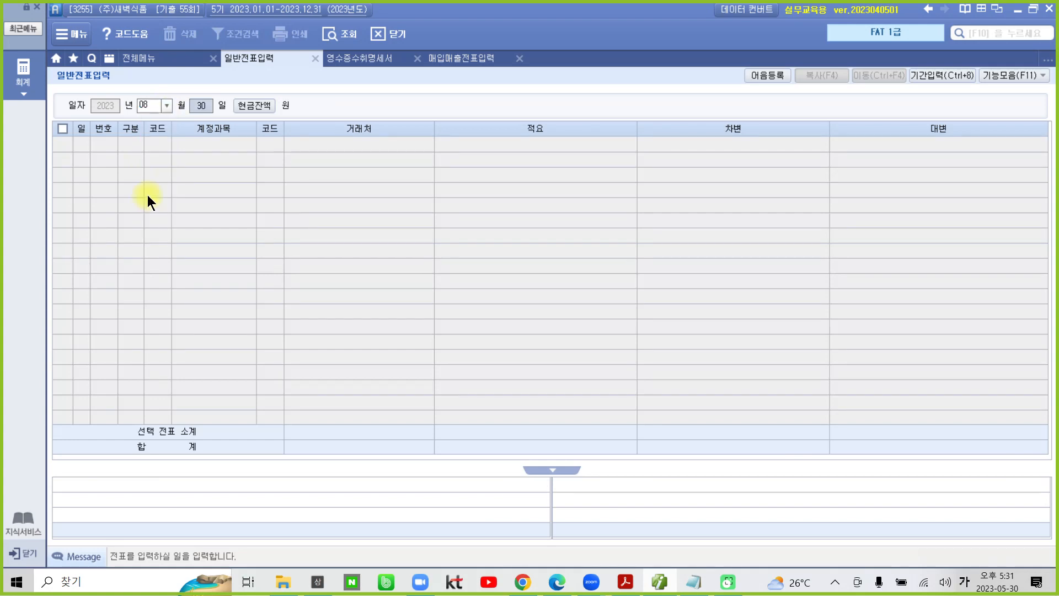
pyautogui.write('16')
pyautogui.press('Return')
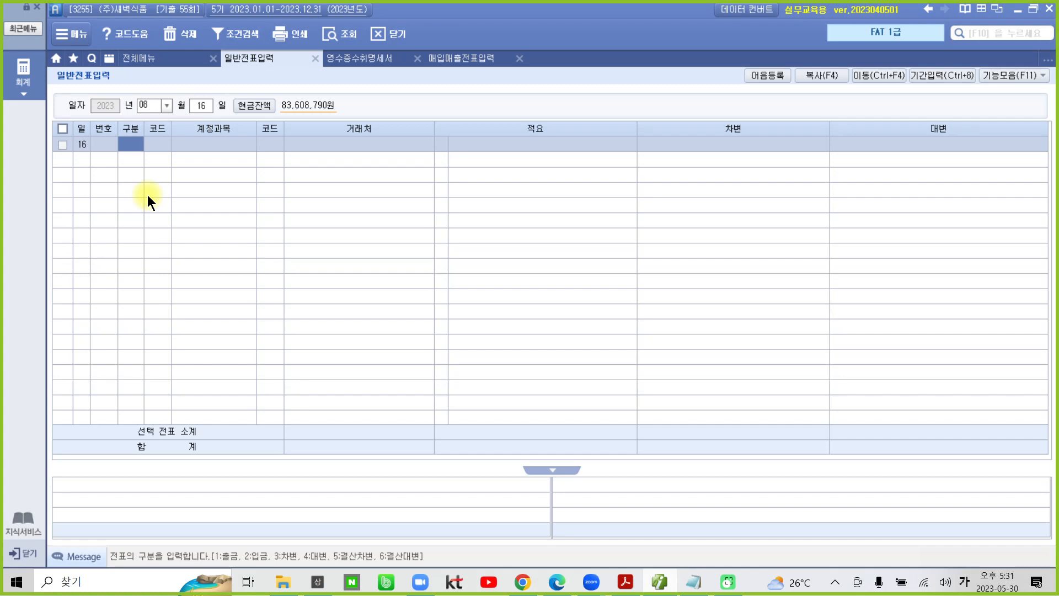
# Start a debit (차변) line with account 103 보통예금 in the August 16 voucher.
pyautogui.write('3')
pyautogui.press('Return')
pyautogui.write('103')
pyautogui.press('Return')
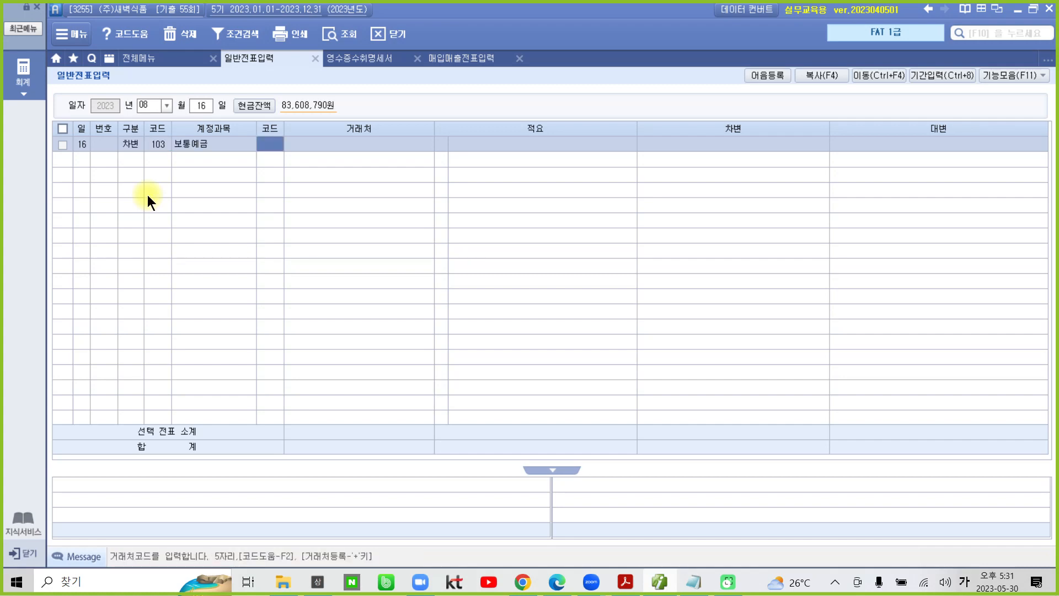
# Look up 국민, set 국민은행(보통) as the debit line's 거래처 and enter 158,300 as its amount, leaving 적요 blank.
pyautogui.write('국민')
pyautogui.press('Return')
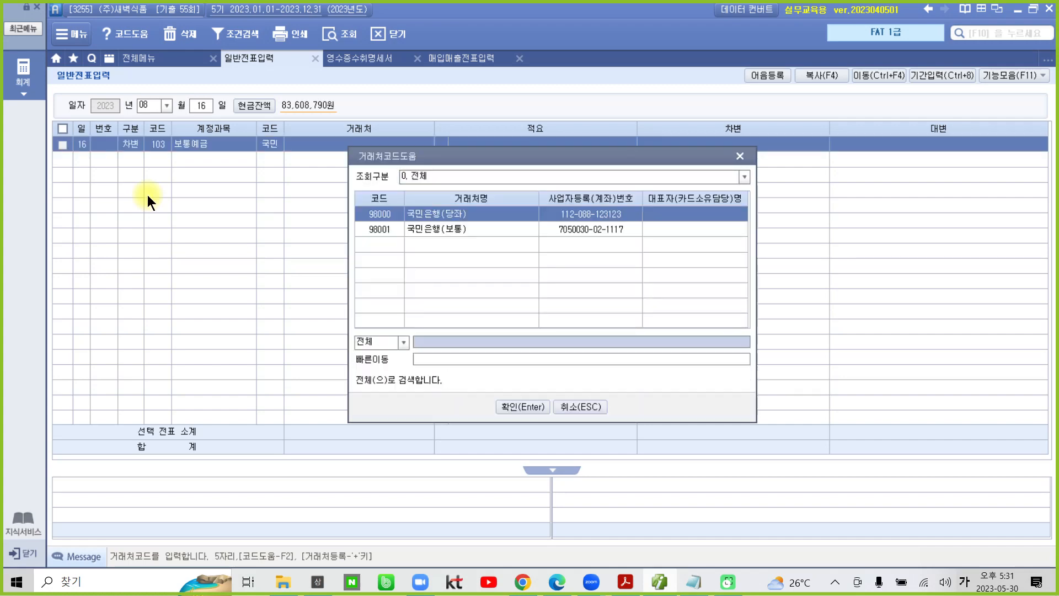
pyautogui.press('Down')
pyautogui.press('Return')
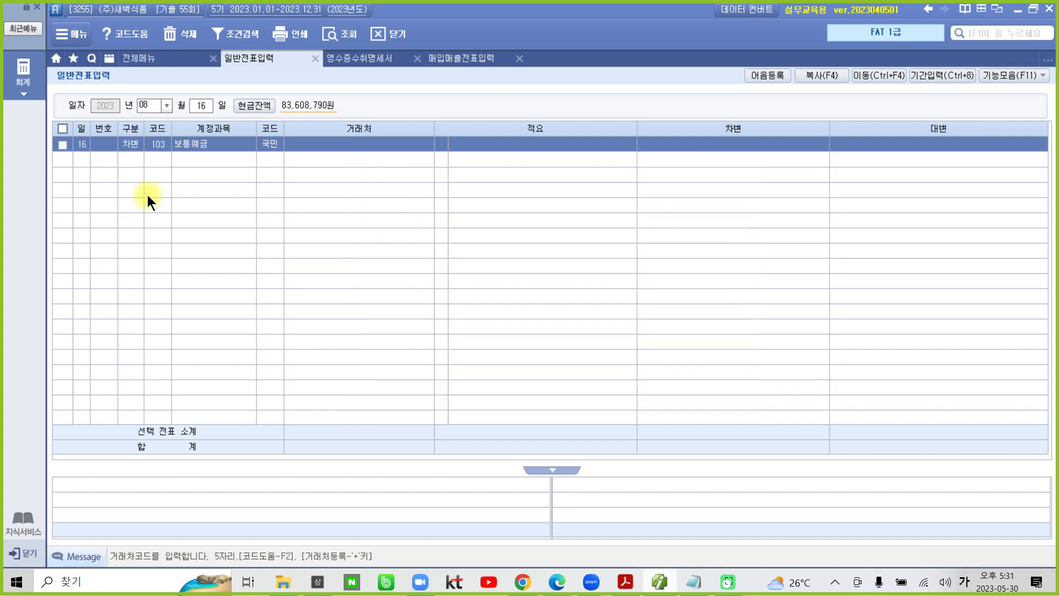
pyautogui.press('Return')
pyautogui.press('Return')
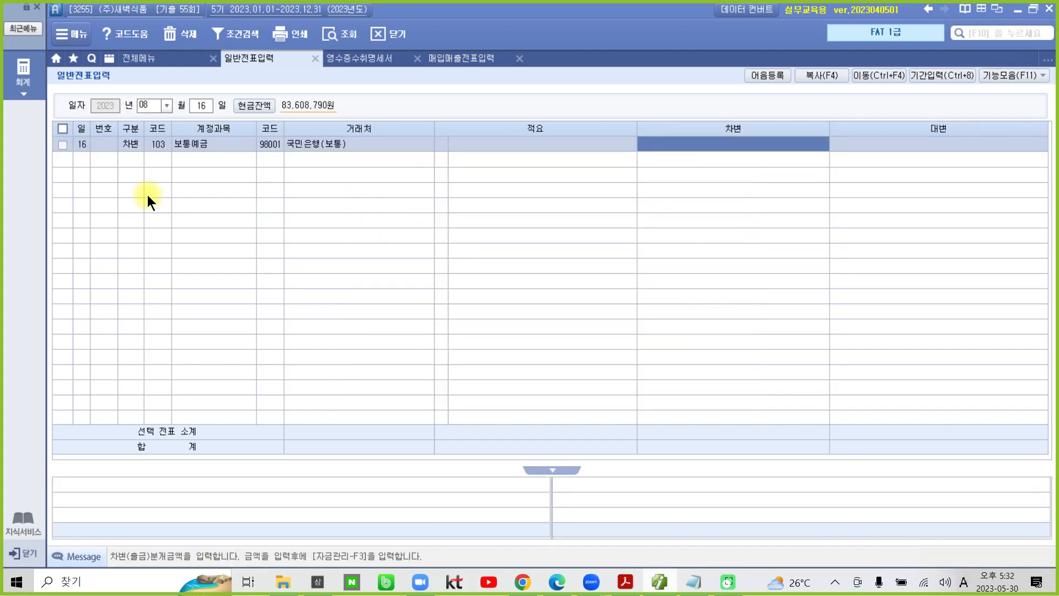
pyautogui.write('158300')
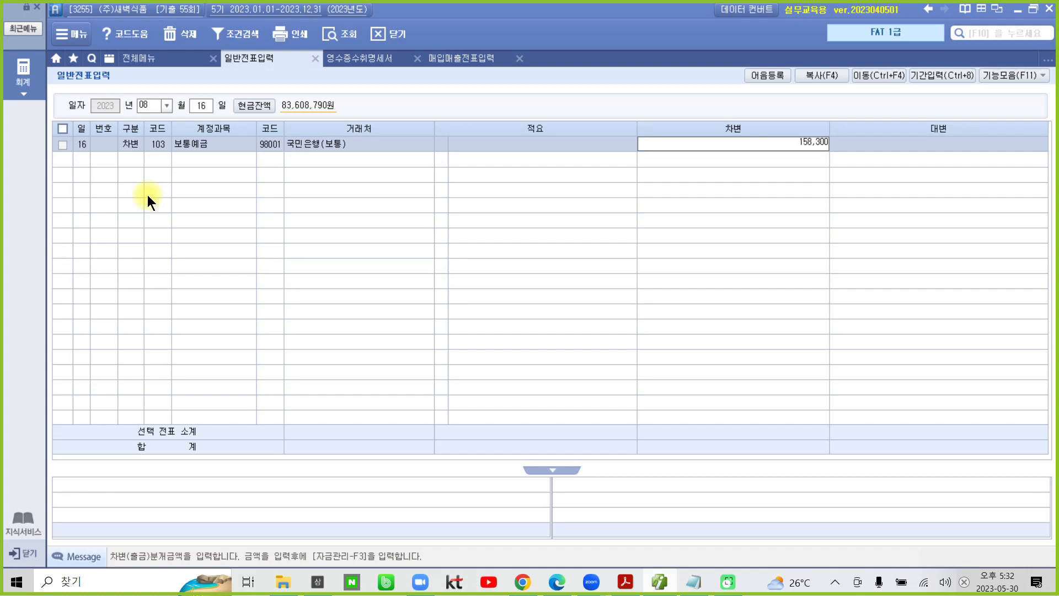
pyautogui.press('Return')
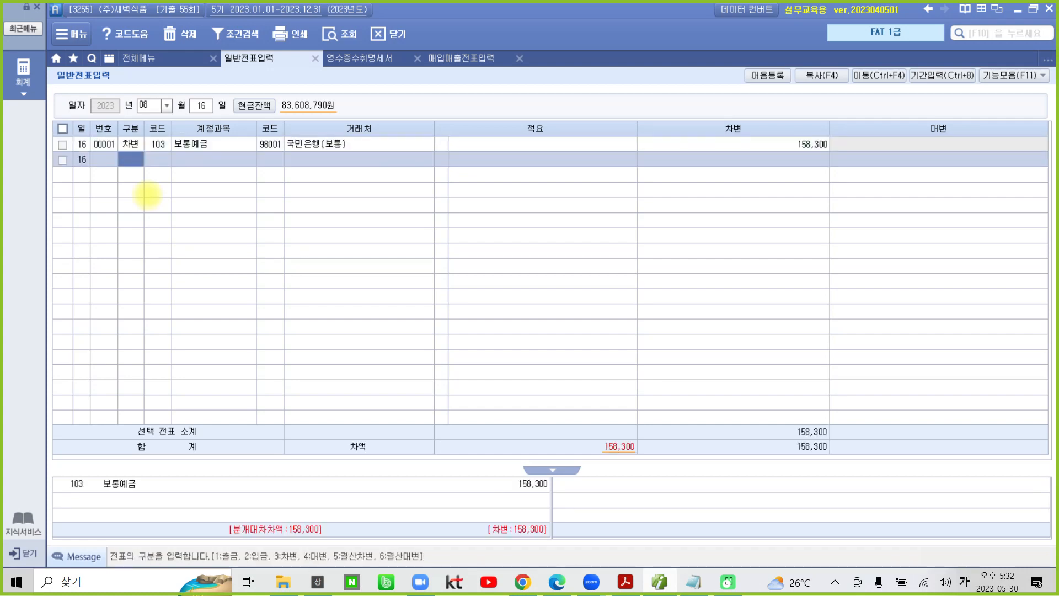
# Start a credit (대변) line, look up 미수 and choose account 120 미수금.
pyautogui.write('4미수')
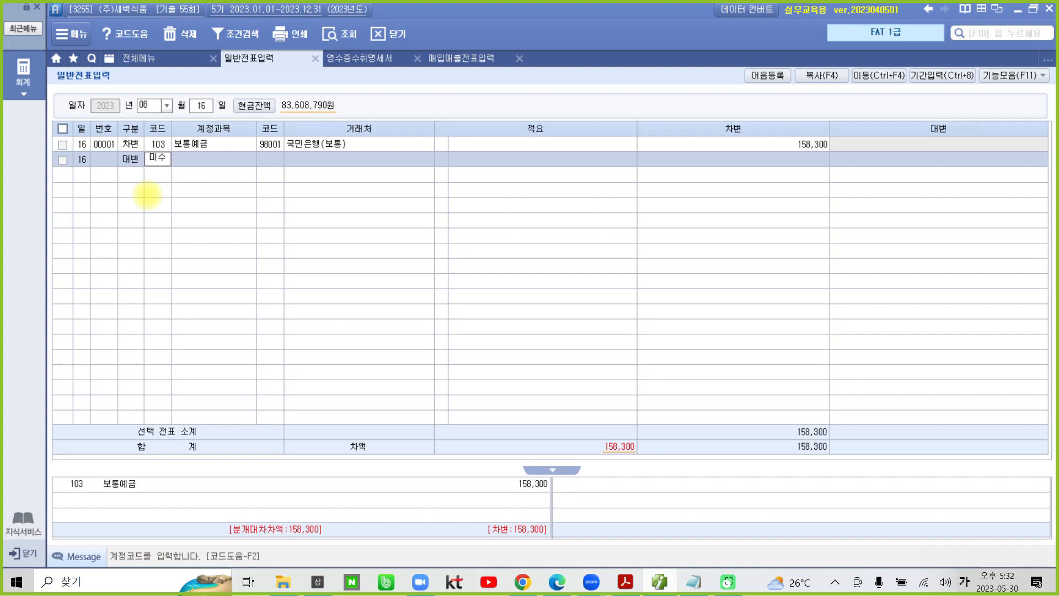
pyautogui.press('Return')
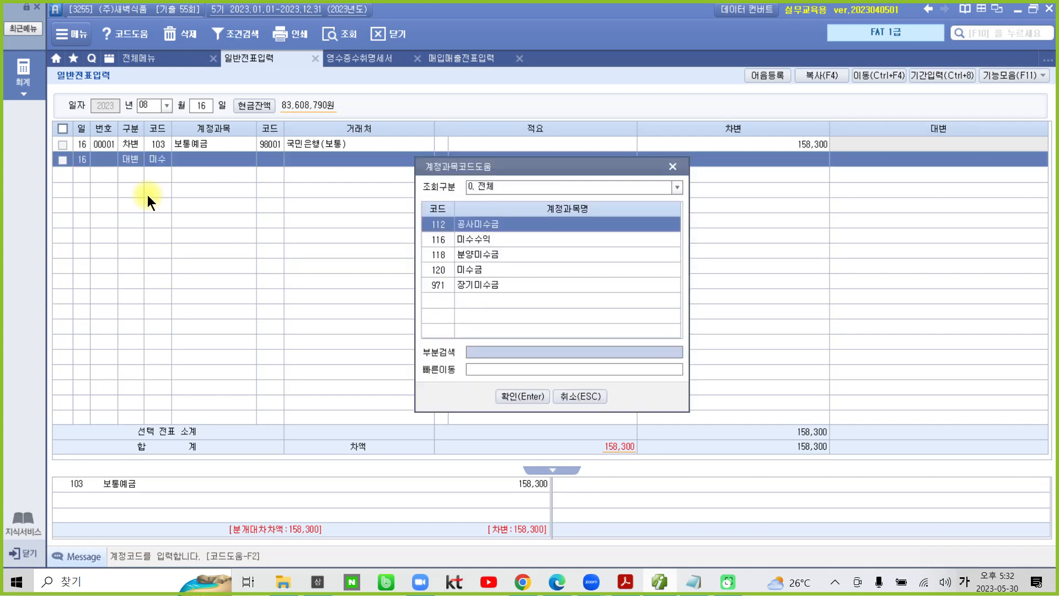
pyautogui.press('Down')
pyautogui.press('Down')
pyautogui.press('Down')
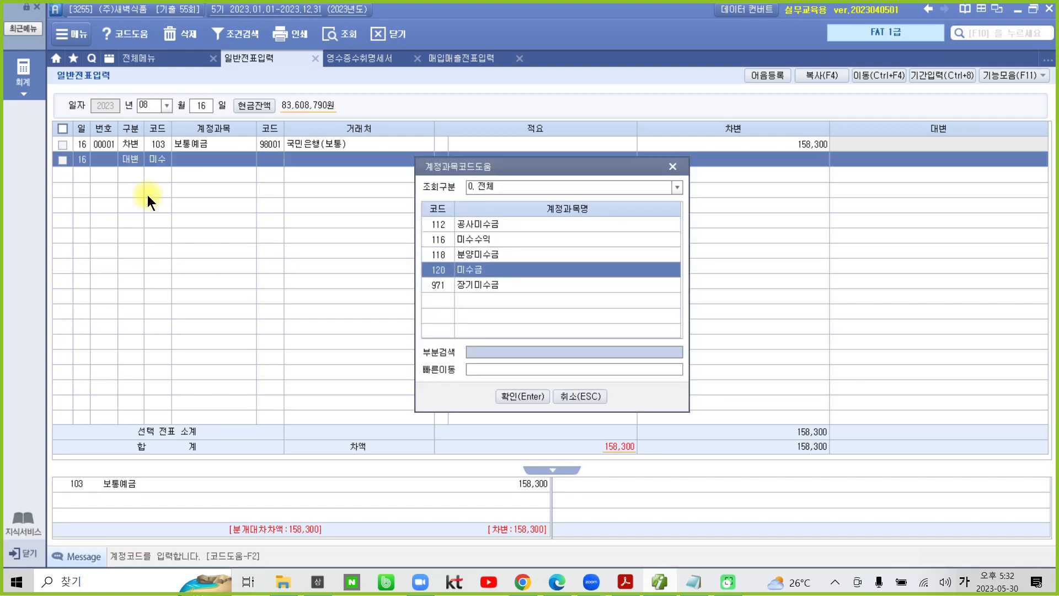
pyautogui.press('Return')
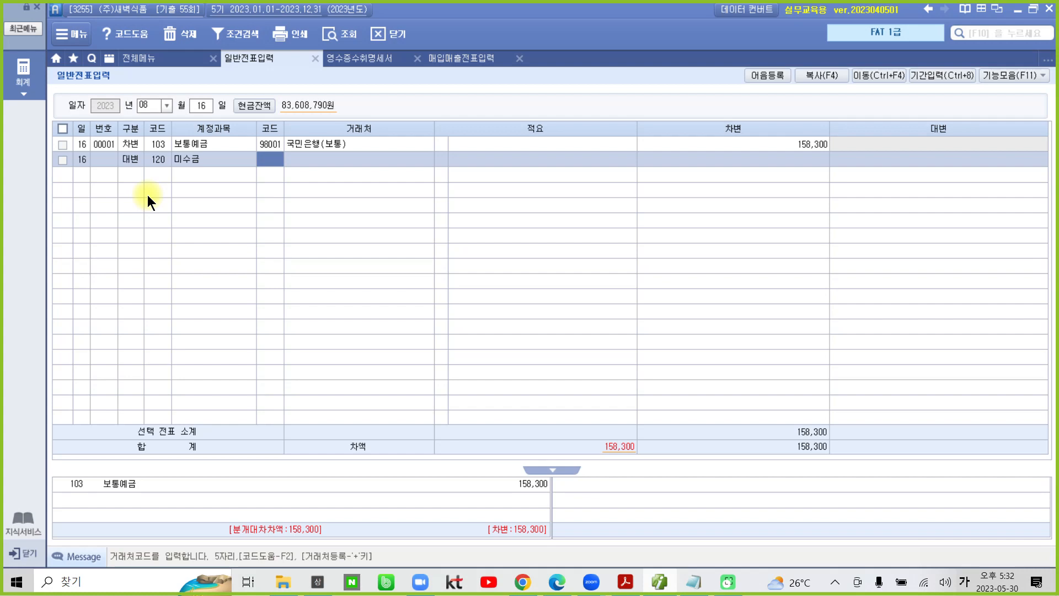
# Look up 세무, set 서대문세무서 as the credit line's 거래처 and enter 158,300 as its amount, leaving 적요 blank.
pyautogui.write('세무')
pyautogui.press('Return')
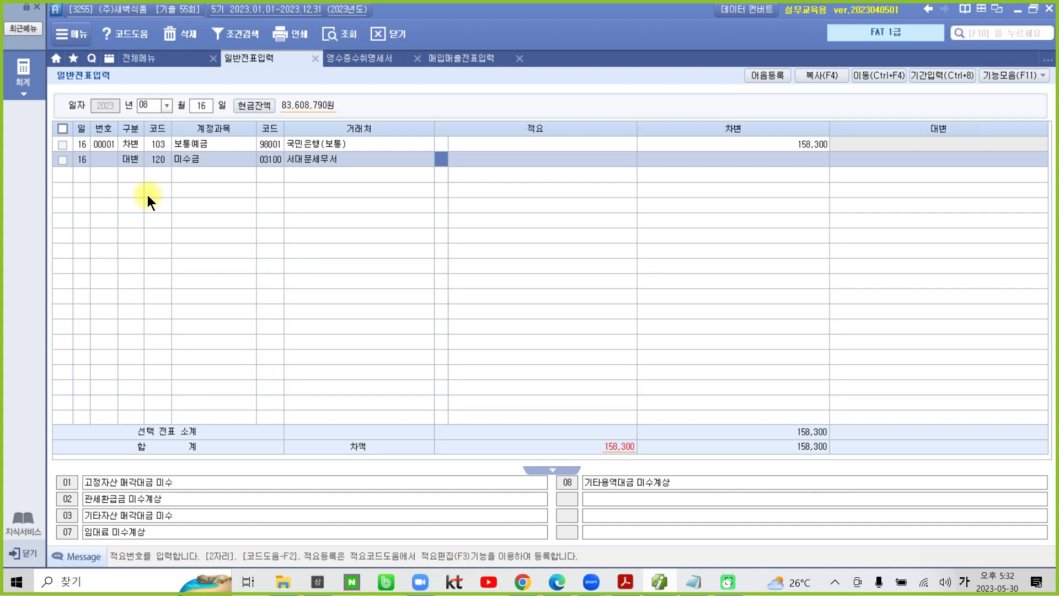
pyautogui.press('Return')
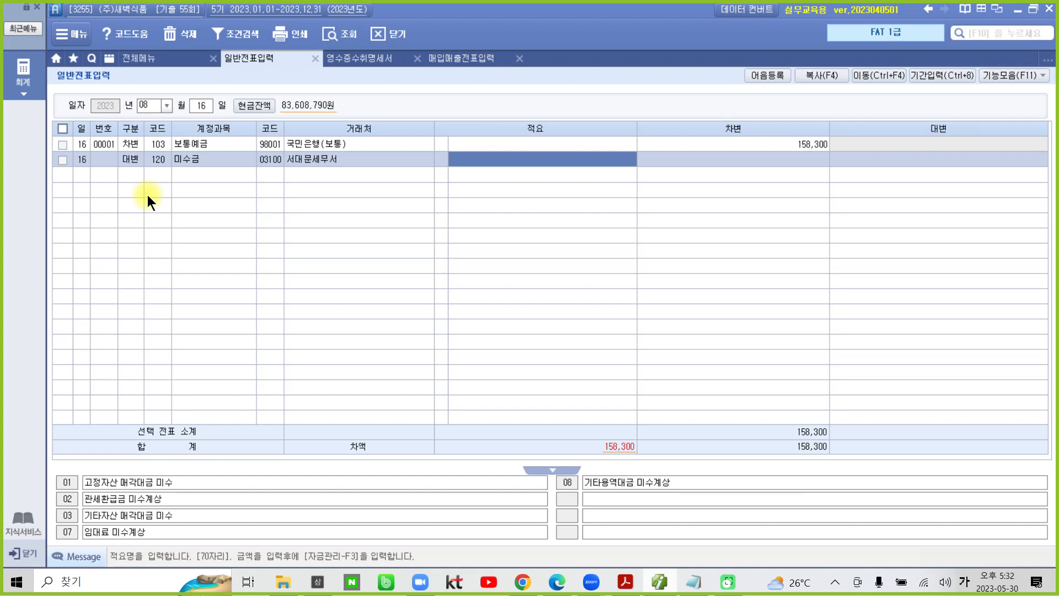
pyautogui.press('Return')
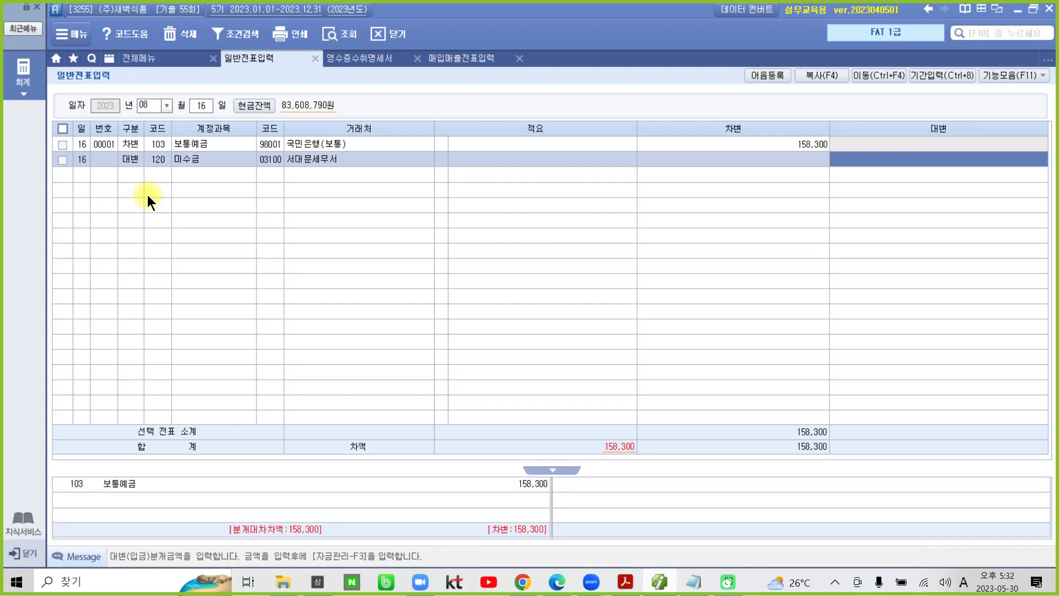
pyautogui.write('158300')
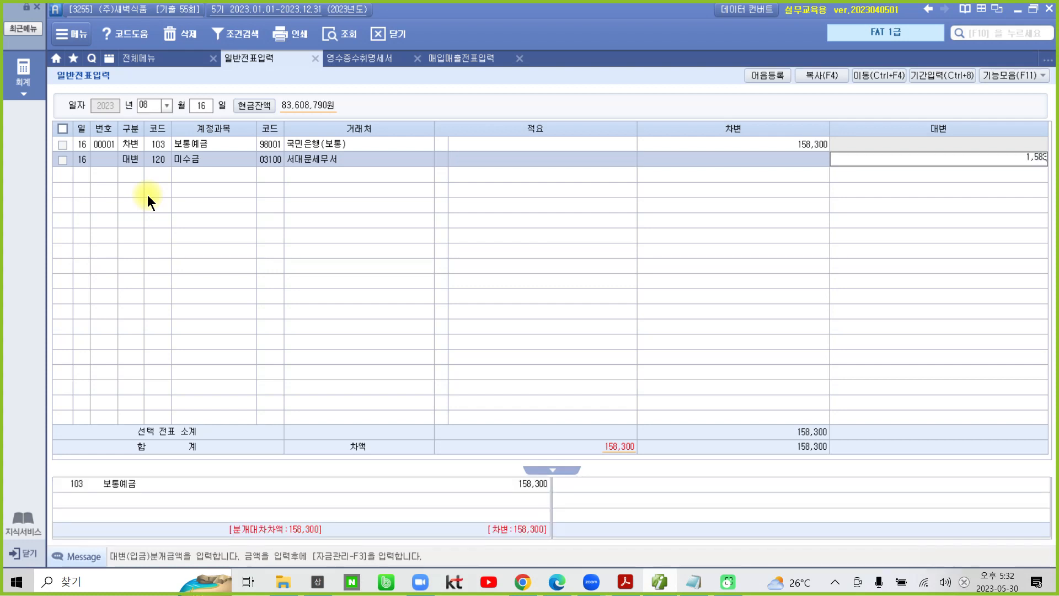
pyautogui.press('Return')
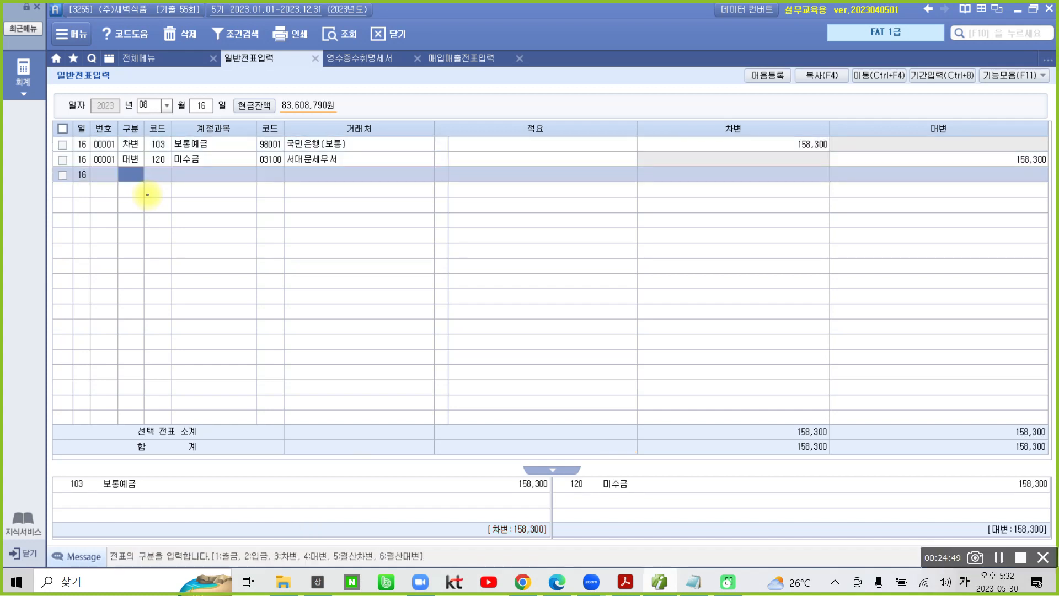
# Circle the debit and credit sides of the August 16 journal summary with the screen pen, and clear the marks.
pyautogui.moveTo(58, 460)
pyautogui.mouseDown()
pyautogui.moveTo(149, 556)
pyautogui.moveTo(539, 503)
pyautogui.moveTo(284, 448)
pyautogui.moveTo(76, 478)
pyautogui.mouseUp()
pyautogui.moveTo(609, 428)
pyautogui.mouseDown()
pyautogui.moveTo(579, 538)
pyautogui.moveTo(948, 535)
pyautogui.moveTo(1023, 499)
pyautogui.moveTo(726, 436)
pyautogui.moveTo(574, 427)
pyautogui.mouseUp()
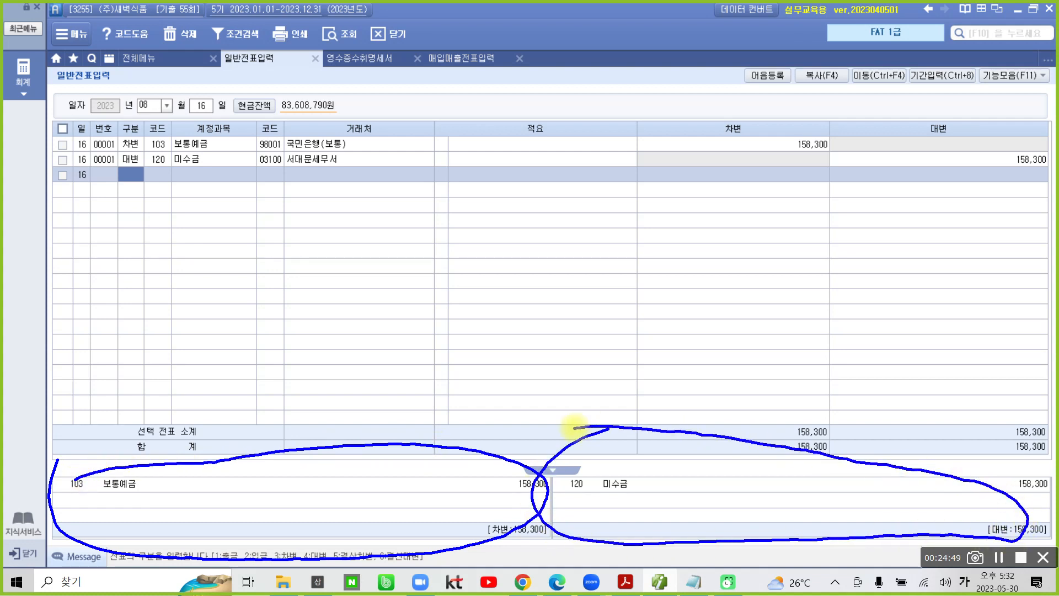
pyautogui.press('Escape')
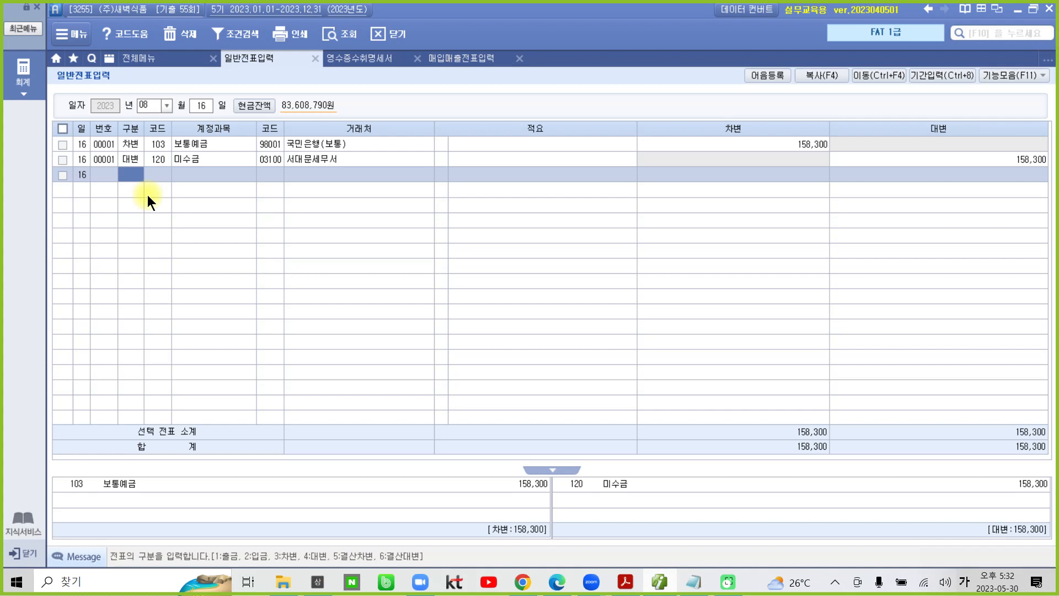
# Switch to the exam PDF in Adobe Acrobat Reader and go to the 결산 section's question 1, 수동결산 및 자동결산.
pyautogui.click(626, 582)
pyautogui.scroll(-10, 557, 452)
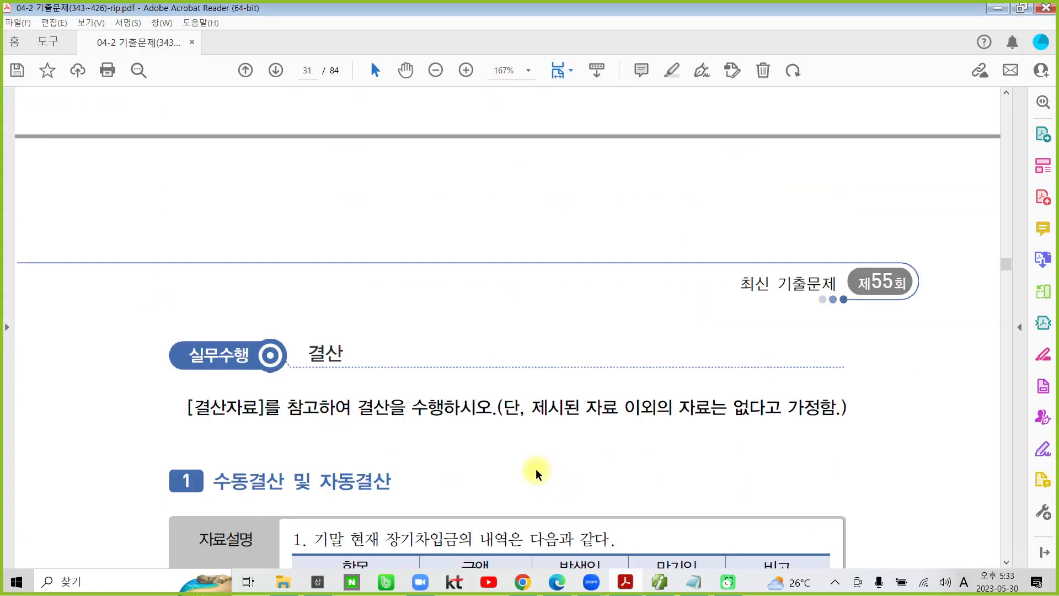
# Highlight the 결산 section heading in the exam PDF.
pyautogui.scroll(-3, 537, 471)
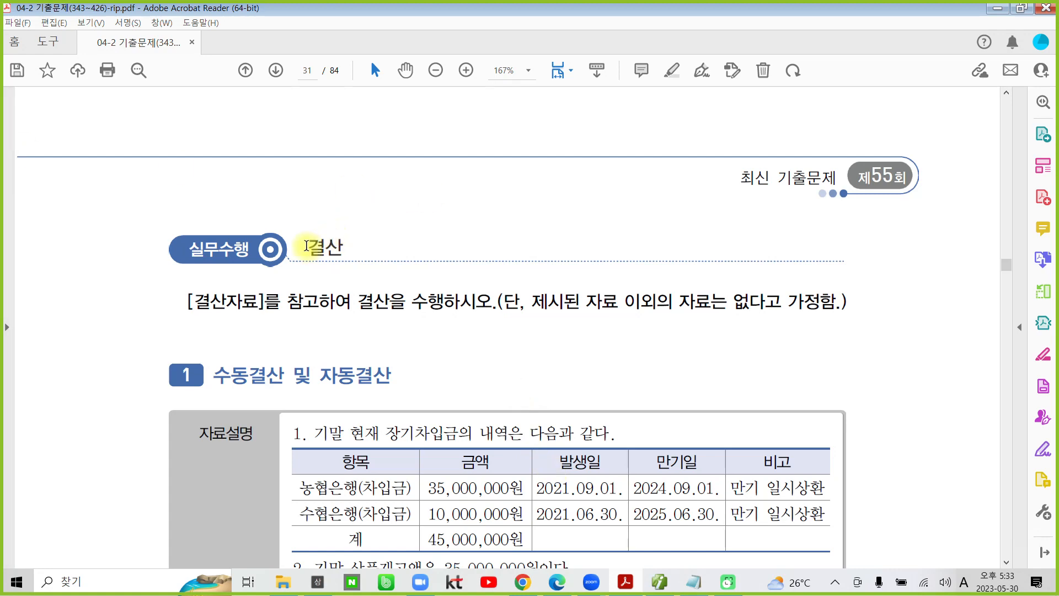
pyautogui.moveTo(307, 246); pyautogui.dragTo(358, 245)
pyautogui.click(376, 193)
pyautogui.scroll(-4, 336, 182)
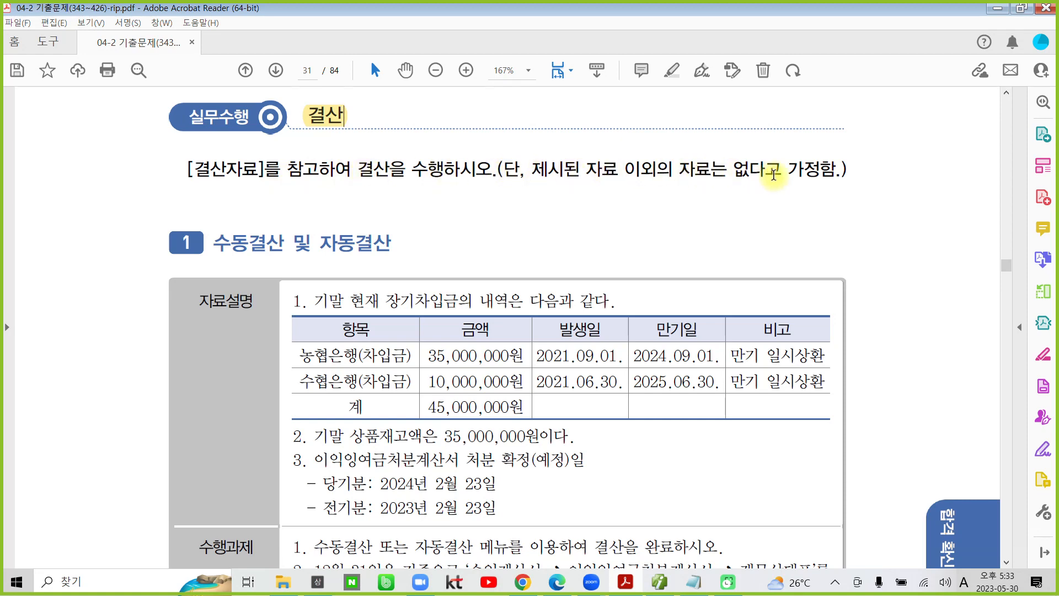
# Highlight 장기차입금 in item 1 of question 1's 자료설명.
pyautogui.scroll(-3, 307, 331)
pyautogui.moveTo(214, 137); pyautogui.dragTo(277, 135)
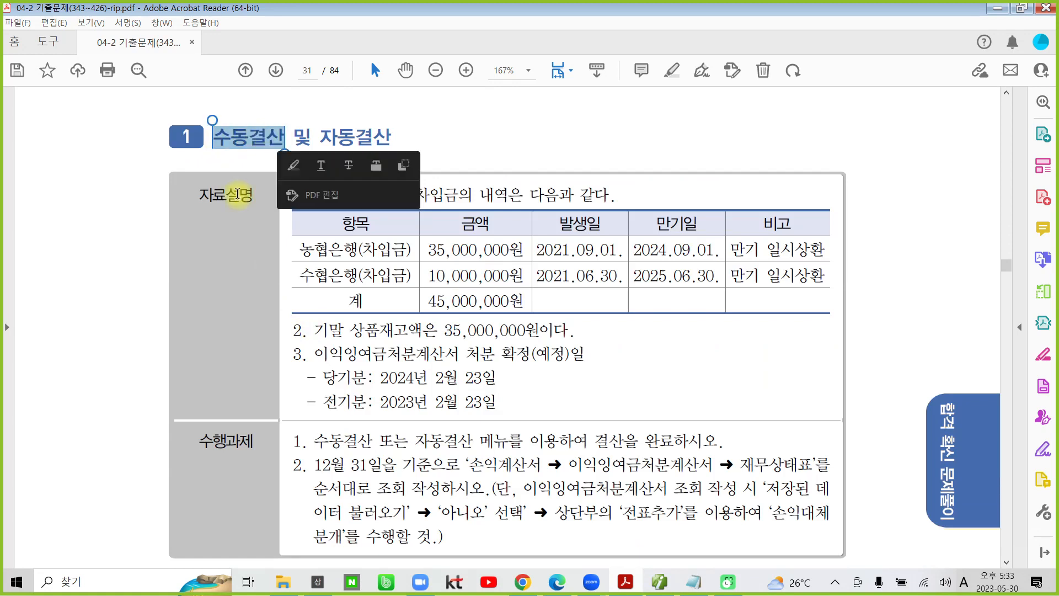
pyautogui.click(243, 190)
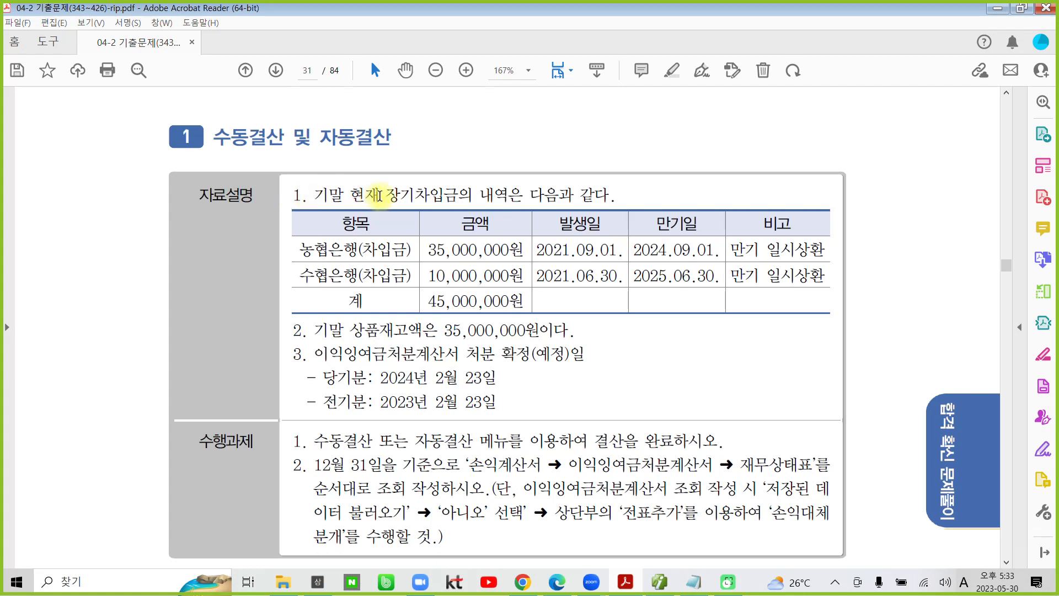
pyautogui.moveTo(385, 195); pyautogui.dragTo(467, 192)
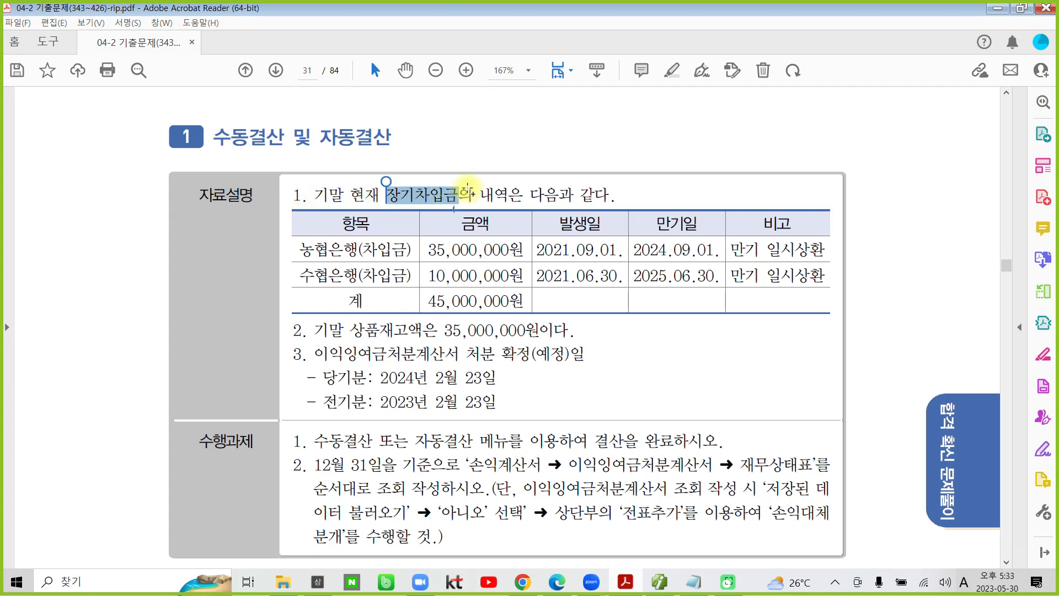
pyautogui.click(481, 145)
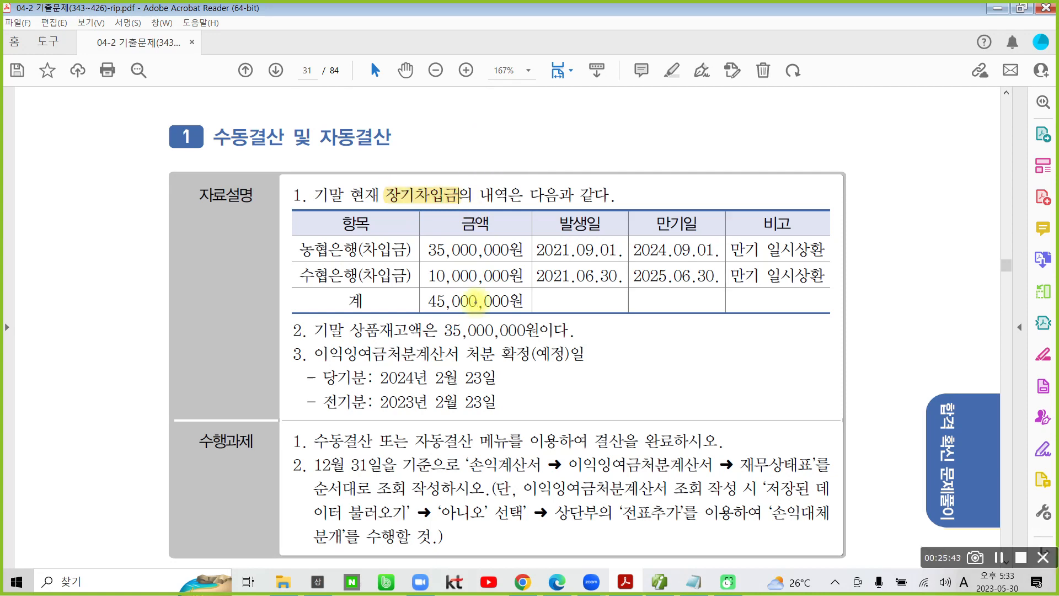
# Write 차) before 장기차입금 and 대) 유동성장기부채 above the loan table with the screen pen.
pyautogui.moveTo(339, 163)
pyautogui.mouseDown()
pyautogui.moveTo(356, 174)
pyautogui.moveTo(338, 205)
pyautogui.mouseUp()
pyautogui.moveTo(346, 195); pyautogui.dragTo(360, 203)
pyautogui.moveTo(363, 162); pyautogui.dragTo(365, 217)
pyautogui.moveTo(364, 207)
pyautogui.mouseDown()
pyautogui.moveTo(388, 191)
pyautogui.moveTo(378, 220)
pyautogui.mouseUp()
pyautogui.moveTo(605, 135)
pyautogui.mouseDown()
pyautogui.moveTo(588, 145)
pyautogui.moveTo(619, 165)
pyautogui.moveTo(632, 140)
pyautogui.mouseUp()
pyautogui.moveTo(625, 120)
pyautogui.mouseDown()
pyautogui.moveTo(623, 172)
pyautogui.moveTo(641, 146)
pyautogui.moveTo(634, 171)
pyautogui.mouseUp()
pyautogui.moveTo(667, 117); pyautogui.dragTo(669, 118)
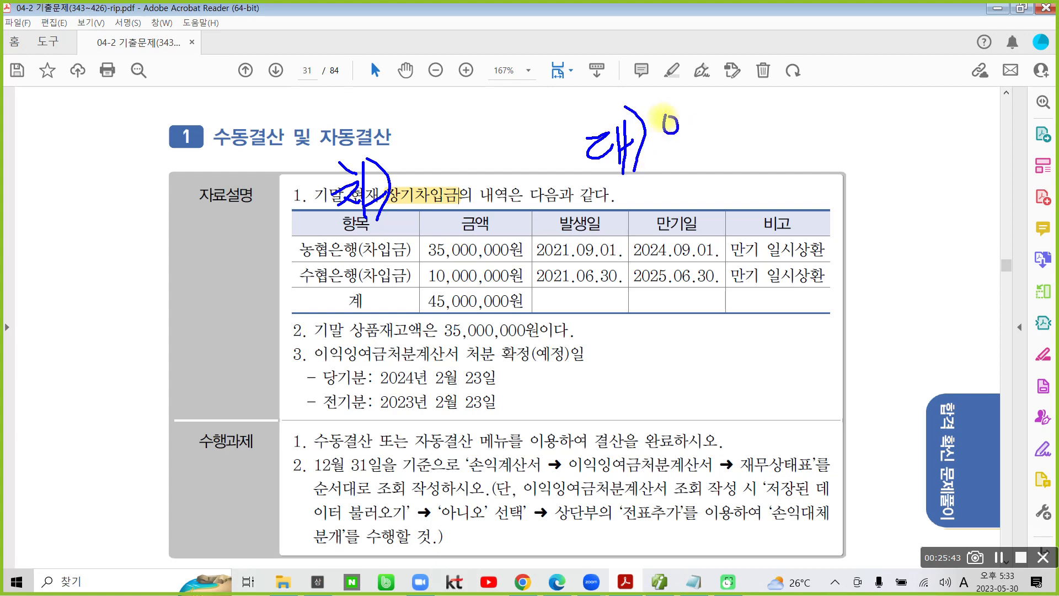
pyautogui.moveTo(651, 156)
pyautogui.mouseDown()
pyautogui.moveTo(683, 144)
pyautogui.moveTo(667, 168)
pyautogui.mouseUp()
pyautogui.moveTo(678, 147); pyautogui.dragTo(678, 177)
pyautogui.moveTo(692, 117)
pyautogui.mouseDown()
pyautogui.moveTo(712, 114)
pyautogui.moveTo(715, 140)
pyautogui.mouseUp()
pyautogui.moveTo(690, 153)
pyautogui.mouseDown()
pyautogui.moveTo(730, 147)
pyautogui.moveTo(719, 157)
pyautogui.mouseUp()
pyautogui.moveTo(746, 123)
pyautogui.mouseDown()
pyautogui.moveTo(729, 168)
pyautogui.moveTo(772, 119)
pyautogui.moveTo(767, 169)
pyautogui.mouseUp()
pyautogui.moveTo(794, 132); pyautogui.dragTo(833, 157)
pyautogui.moveTo(824, 105); pyautogui.dragTo(827, 148)
pyautogui.moveTo(833, 138)
pyautogui.mouseDown()
pyautogui.moveTo(836, 172)
pyautogui.moveTo(834, 161)
pyautogui.moveTo(870, 165)
pyautogui.mouseUp()
pyautogui.moveTo(896, 114); pyautogui.dragTo(895, 178)
pyautogui.moveTo(913, 116)
pyautogui.mouseDown()
pyautogui.moveTo(912, 146)
pyautogui.moveTo(931, 119)
pyautogui.moveTo(935, 145)
pyautogui.mouseUp()
pyautogui.moveTo(904, 161); pyautogui.dragTo(940, 155)
pyautogui.moveTo(930, 159); pyautogui.dragTo(930, 182)
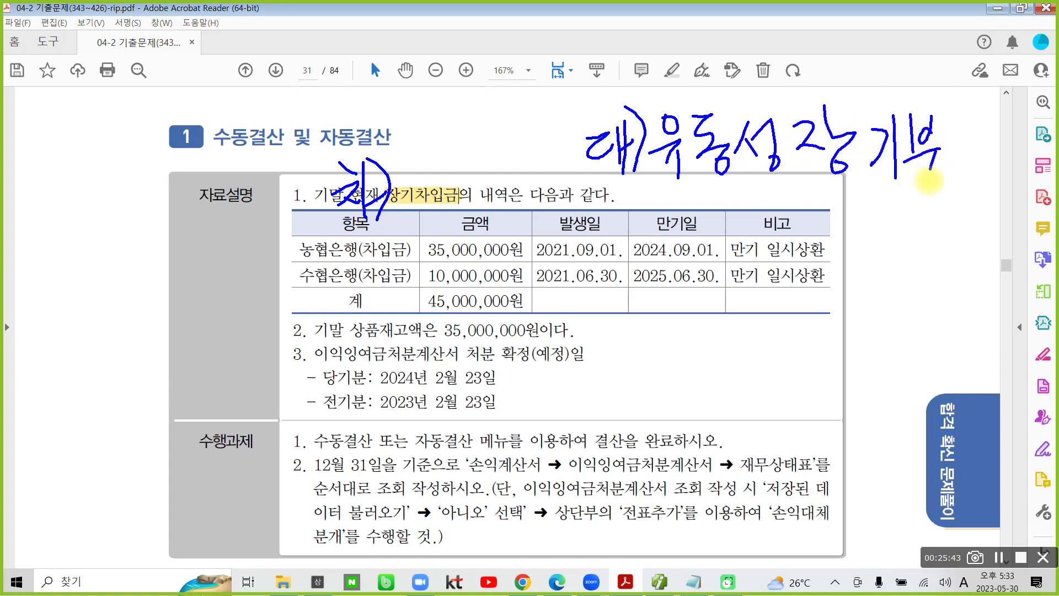
pyautogui.moveTo(954, 113); pyautogui.dragTo(962, 120)
pyautogui.moveTo(945, 142); pyautogui.dragTo(972, 132)
pyautogui.moveTo(962, 141)
pyautogui.mouseDown()
pyautogui.moveTo(943, 175)
pyautogui.moveTo(971, 172)
pyautogui.mouseUp()
pyautogui.moveTo(979, 133)
pyautogui.mouseDown()
pyautogui.moveTo(976, 182)
pyautogui.moveTo(987, 155)
pyautogui.mouseUp()
pyautogui.moveTo(994, 135); pyautogui.dragTo(993, 182)
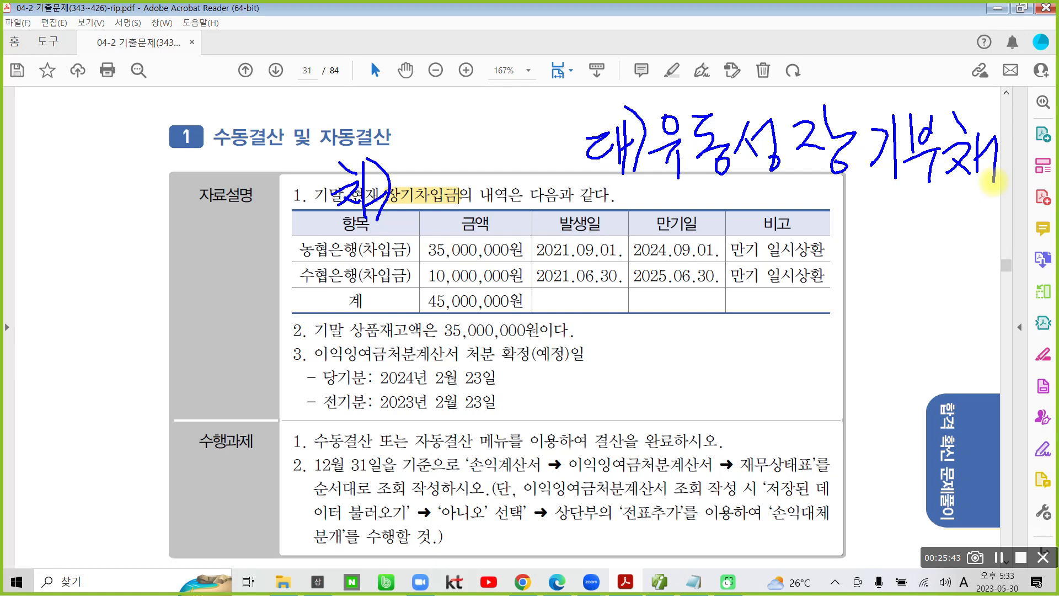
# Circle the loan table's 만기일 column and 농협은행 35,000,000원, cross out 수협은행's amount, and underline both journal sides with the screen pen.
pyautogui.moveTo(695, 304)
pyautogui.mouseDown()
pyautogui.moveTo(612, 260)
pyautogui.moveTo(736, 231)
pyautogui.moveTo(715, 303)
pyautogui.mouseUp()
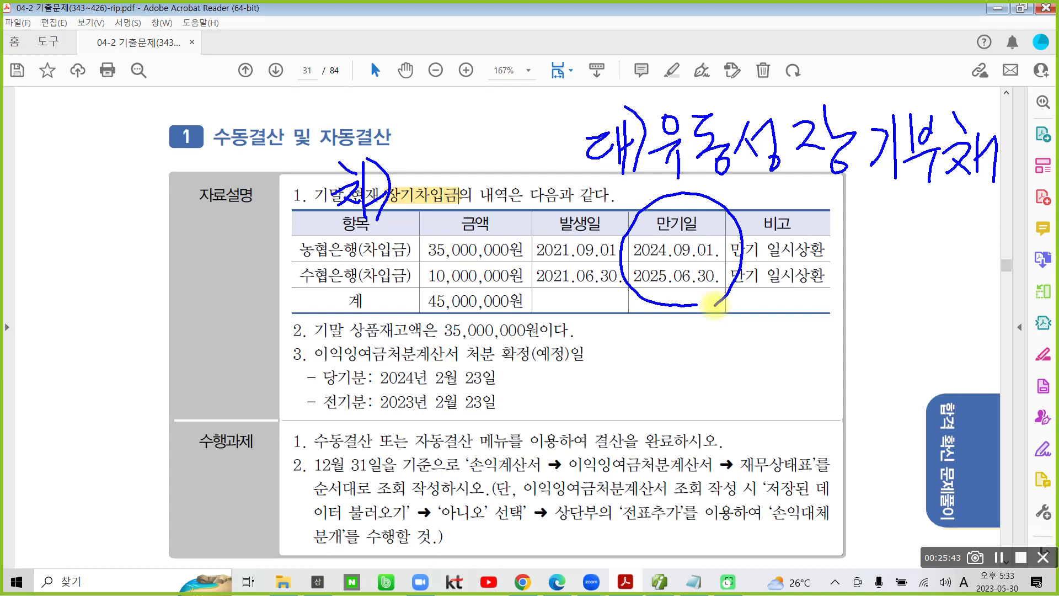
pyautogui.moveTo(733, 264); pyautogui.dragTo(836, 268)
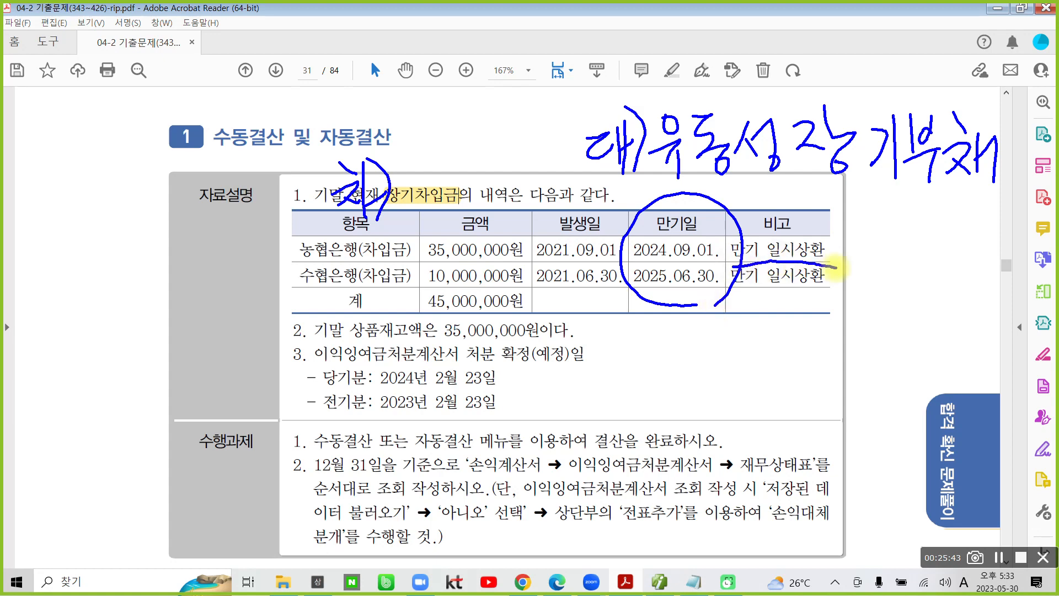
pyautogui.moveTo(523, 258)
pyautogui.mouseDown()
pyautogui.moveTo(421, 259)
pyautogui.moveTo(485, 219)
pyautogui.moveTo(538, 251)
pyautogui.moveTo(513, 274)
pyautogui.mouseUp()
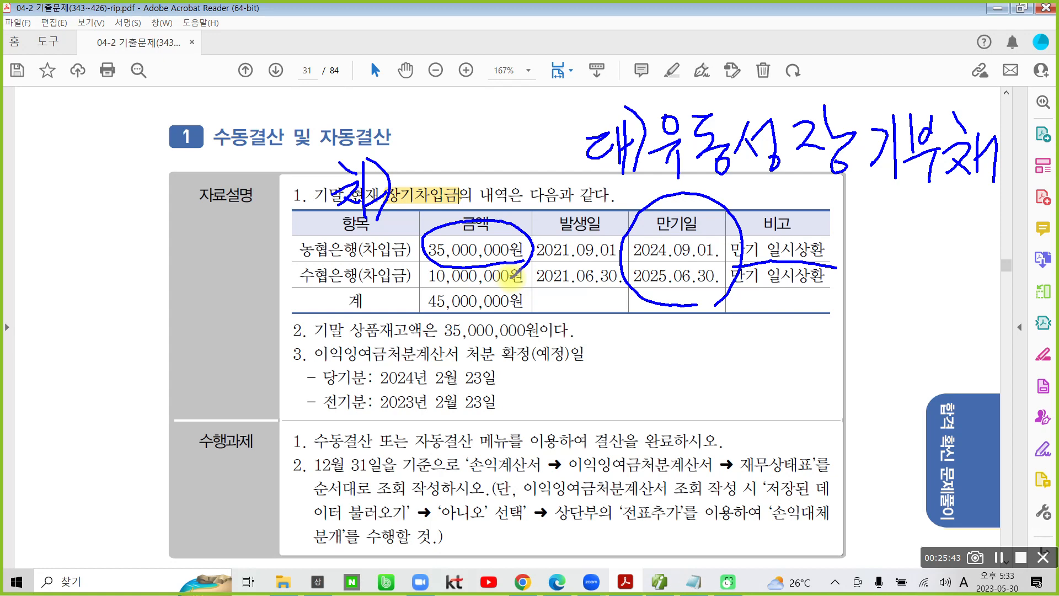
pyautogui.moveTo(631, 278)
pyautogui.mouseDown()
pyautogui.moveTo(656, 298)
pyautogui.moveTo(728, 295)
pyautogui.mouseUp()
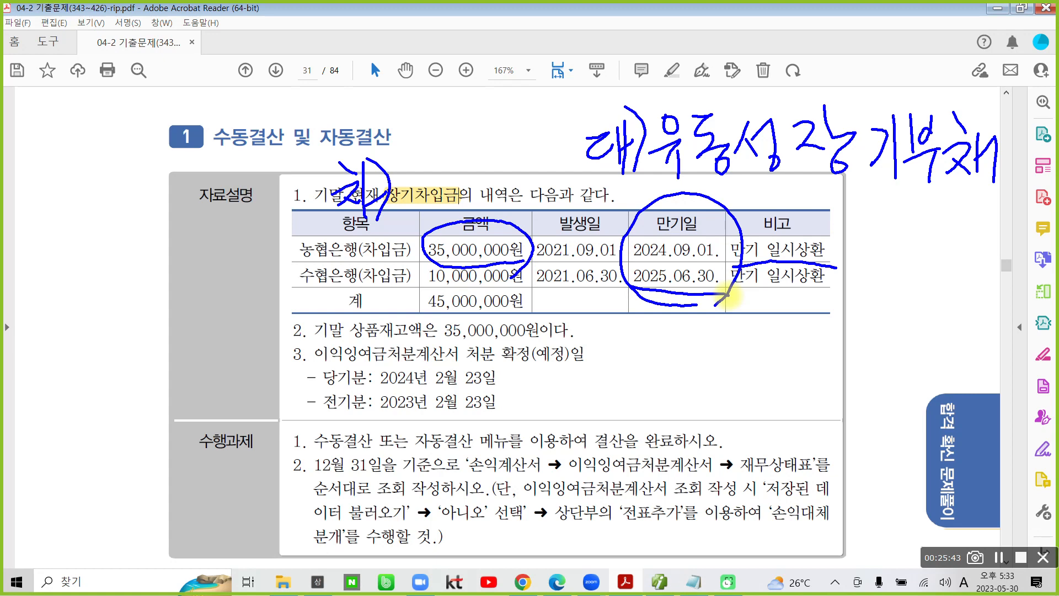
pyautogui.moveTo(451, 268)
pyautogui.mouseDown()
pyautogui.moveTo(452, 298)
pyautogui.moveTo(485, 293)
pyautogui.mouseUp()
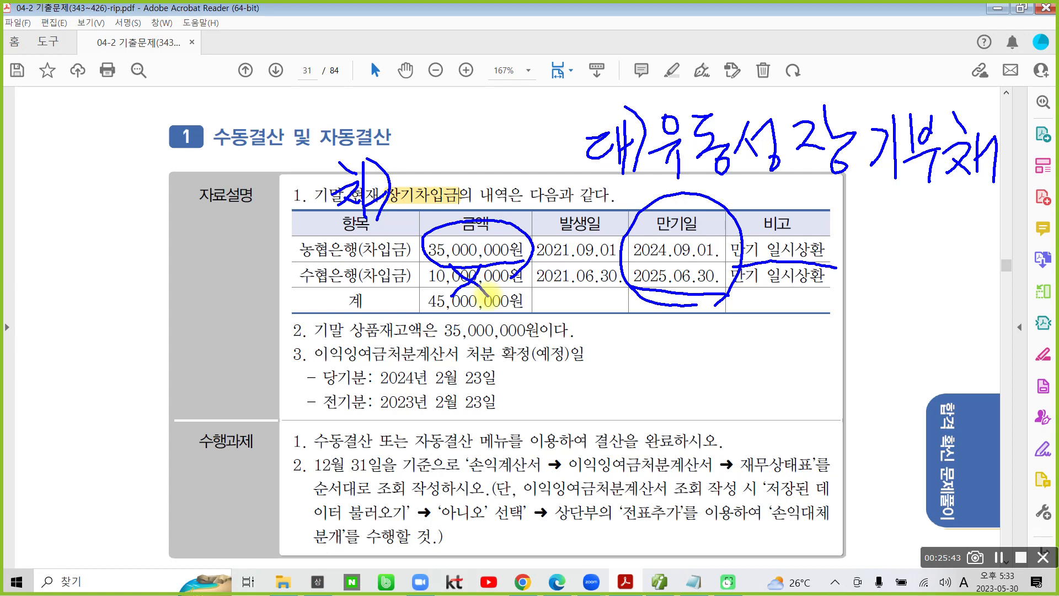
pyautogui.moveTo(312, 222)
pyautogui.mouseDown()
pyautogui.moveTo(380, 268)
pyautogui.moveTo(370, 213)
pyautogui.moveTo(310, 225)
pyautogui.mouseUp()
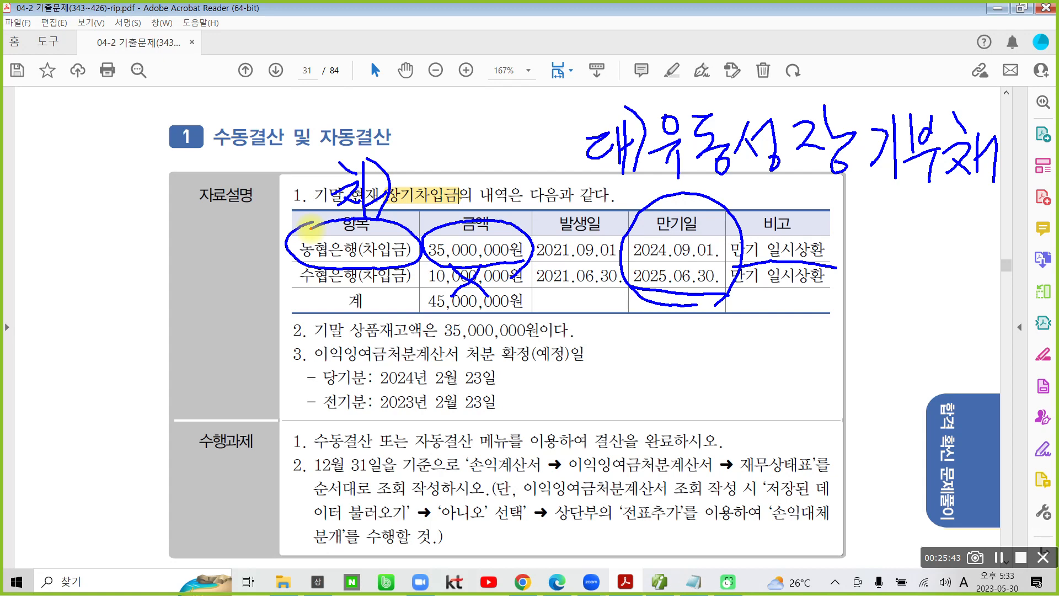
pyautogui.moveTo(310, 226); pyautogui.dragTo(494, 220)
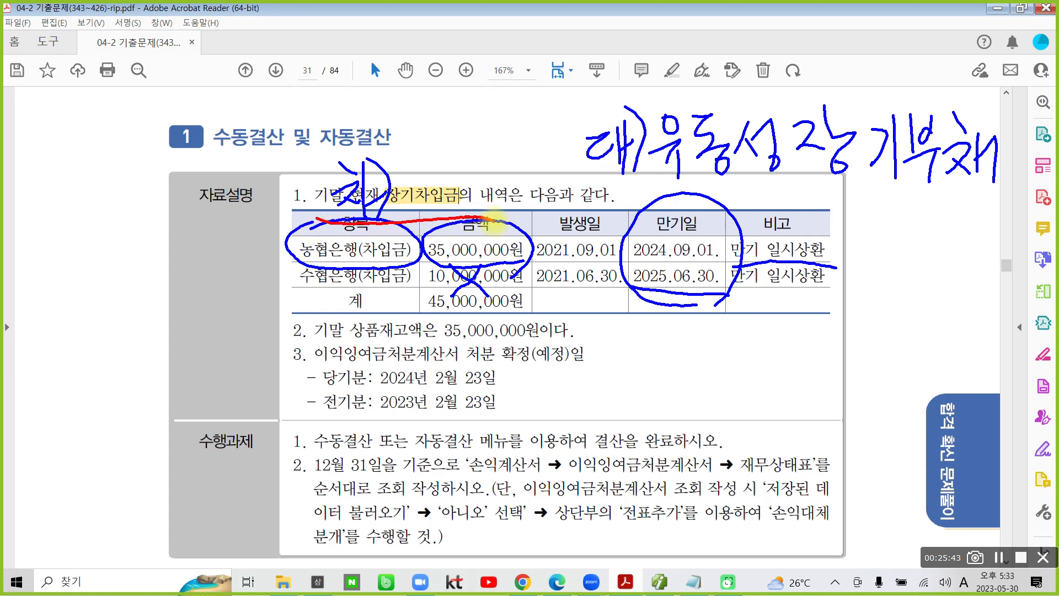
pyautogui.moveTo(596, 177); pyautogui.dragTo(1018, 178)
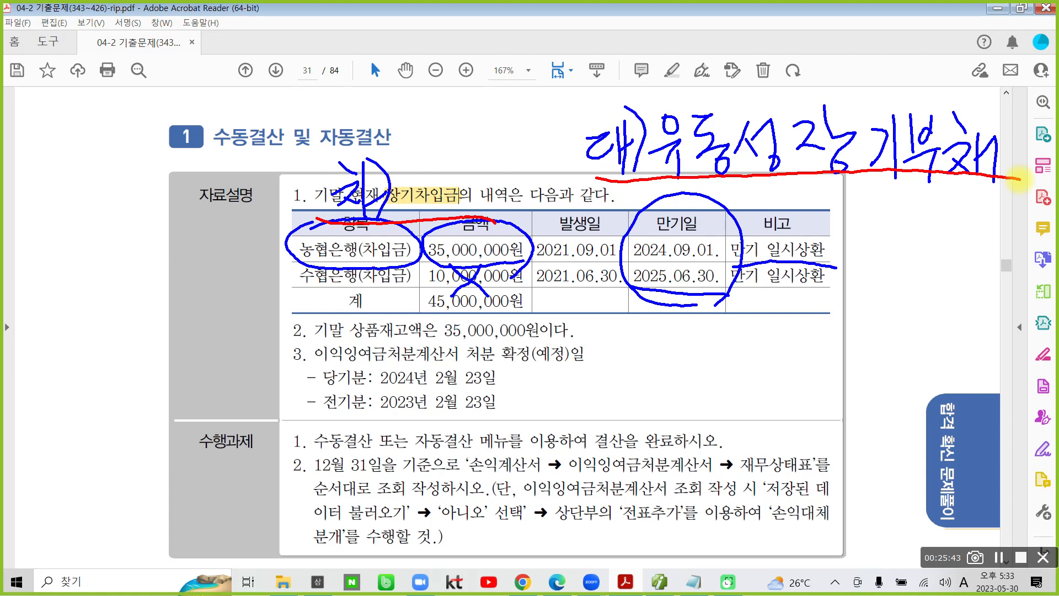
# Tick items 2 and 3 with the screen pen, underlining the 35,000,000원 inventory amount and marking both 처분 확정 dates.
pyautogui.moveTo(273, 312); pyautogui.dragTo(312, 304)
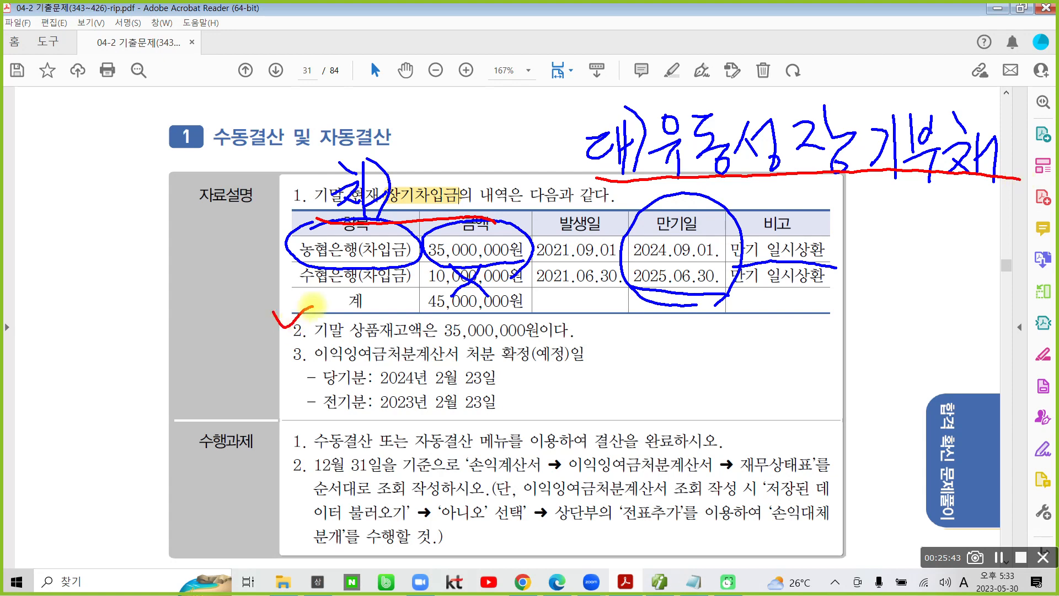
pyautogui.moveTo(441, 343); pyautogui.dragTo(535, 345)
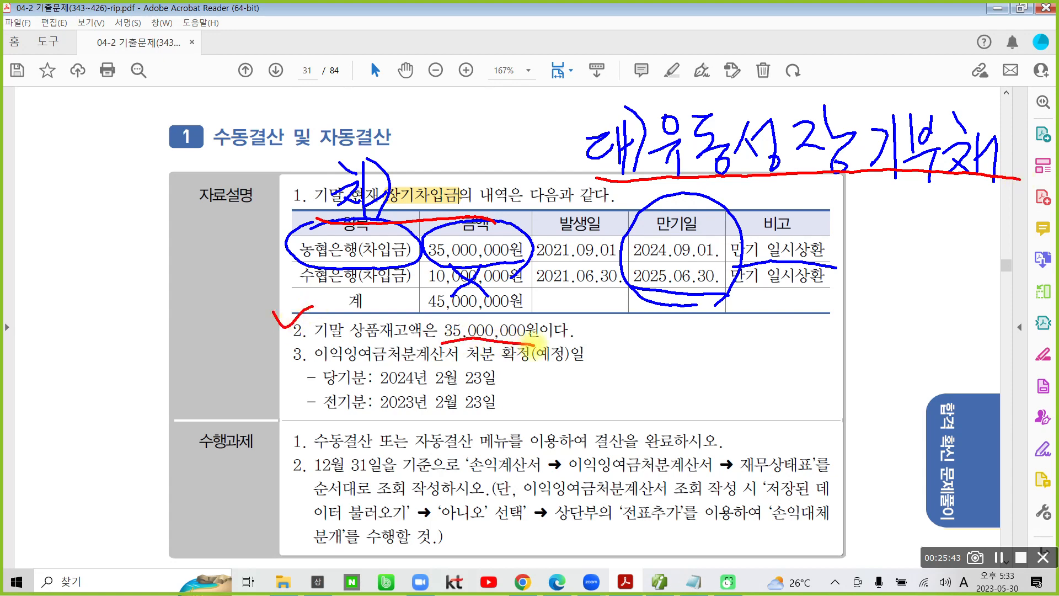
pyautogui.moveTo(283, 343); pyautogui.dragTo(305, 343)
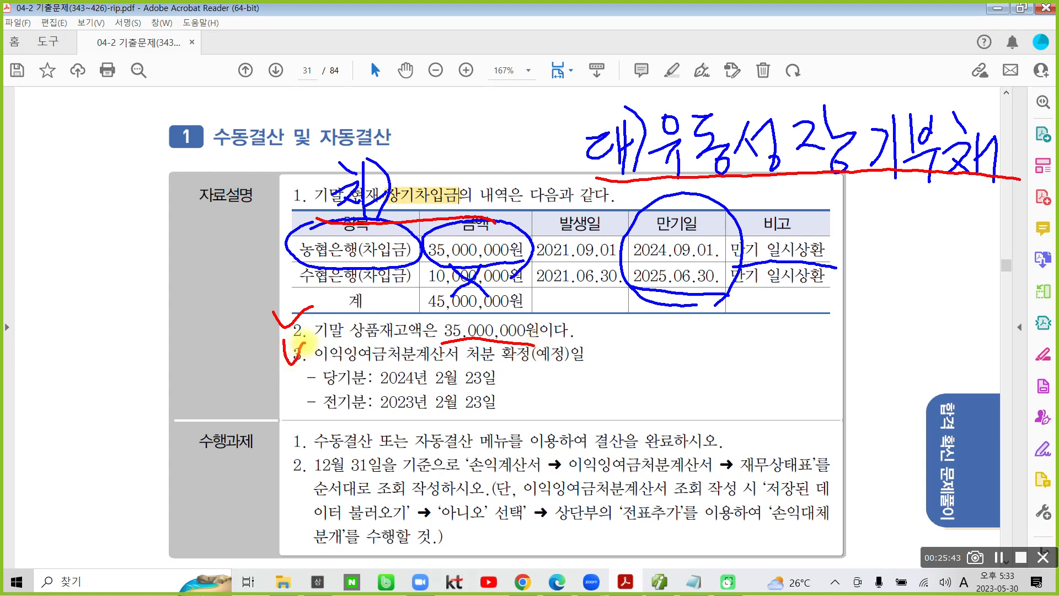
pyautogui.moveTo(506, 370)
pyautogui.mouseDown()
pyautogui.moveTo(571, 368)
pyautogui.moveTo(524, 386)
pyautogui.mouseUp()
pyautogui.moveTo(526, 401)
pyautogui.mouseDown()
pyautogui.moveTo(516, 408)
pyautogui.moveTo(524, 413)
pyautogui.mouseUp()
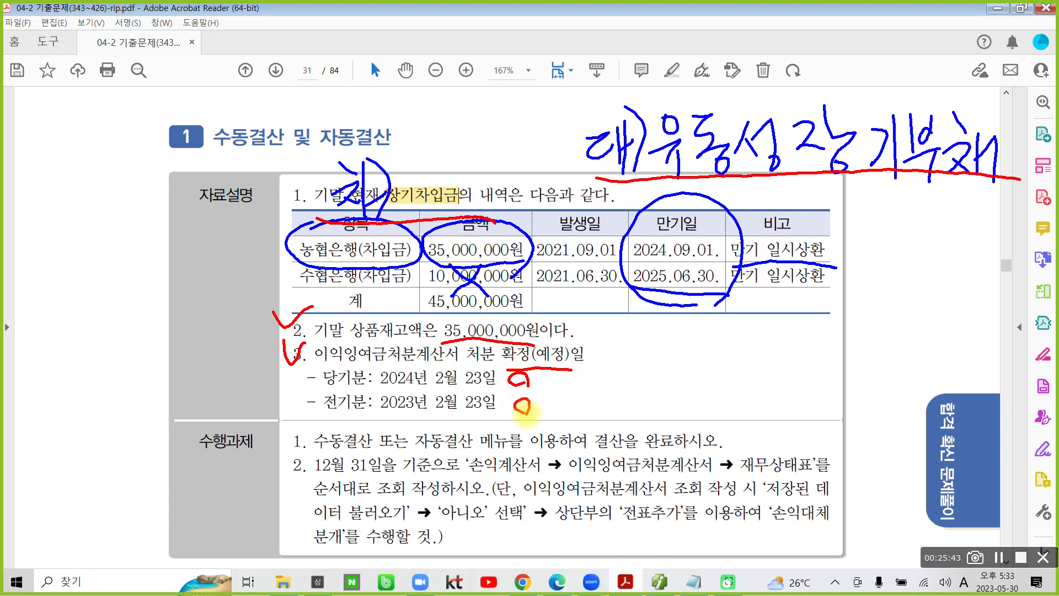
# Mark 수행과제 item 1, write 수동 beside 자료설명 item 1, annotate item 2, and clear all screen-pen marks.
pyautogui.moveTo(234, 426); pyautogui.dragTo(246, 464)
pyautogui.moveTo(295, 422)
pyautogui.mouseDown()
pyautogui.moveTo(275, 441)
pyautogui.moveTo(399, 460)
pyautogui.moveTo(723, 448)
pyautogui.mouseUp()
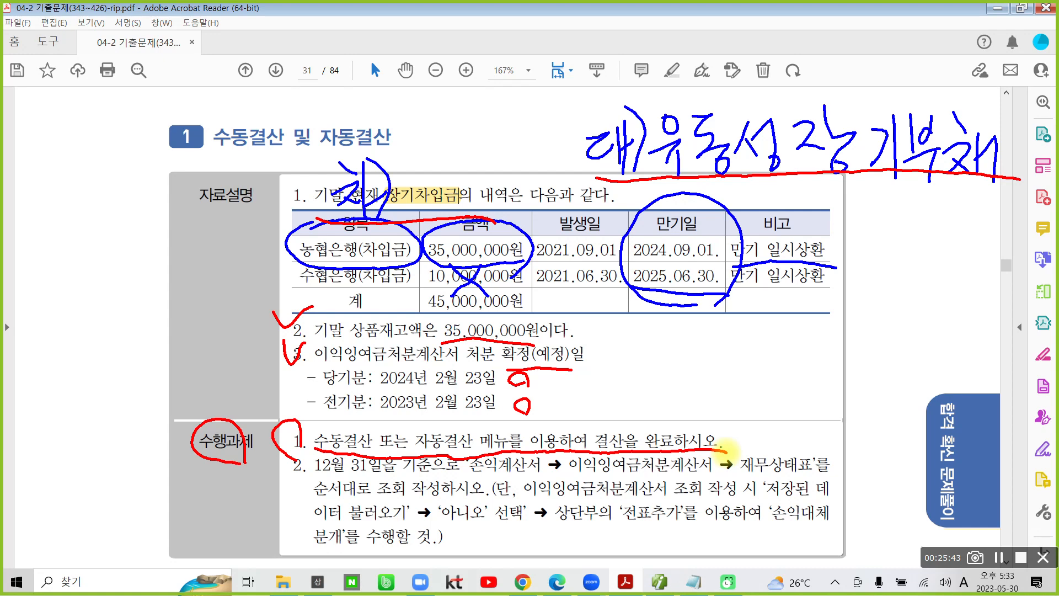
pyautogui.moveTo(258, 163)
pyautogui.mouseDown()
pyautogui.moveTo(245, 209)
pyautogui.moveTo(276, 193)
pyautogui.moveTo(292, 149)
pyautogui.moveTo(311, 179)
pyautogui.moveTo(311, 208)
pyautogui.mouseUp()
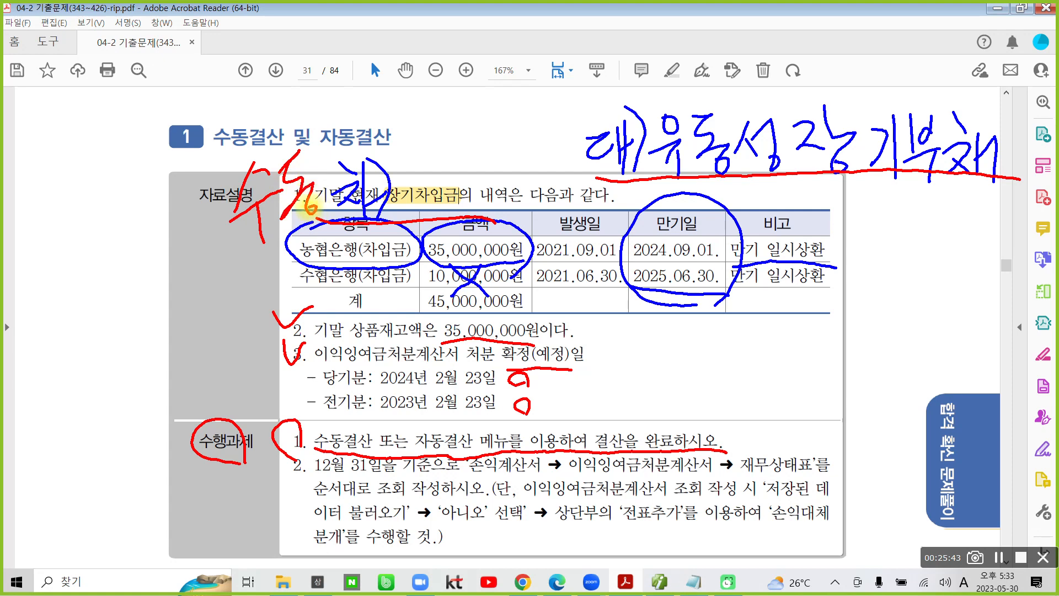
pyautogui.moveTo(309, 308); pyautogui.dragTo(301, 331)
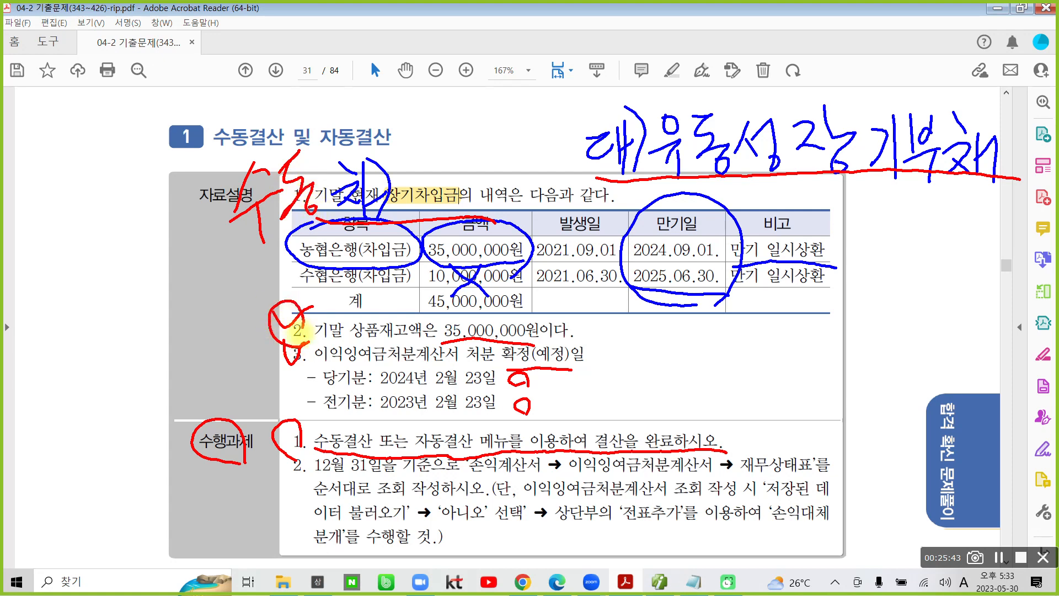
pyautogui.moveTo(163, 326)
pyautogui.mouseDown()
pyautogui.moveTo(175, 371)
pyautogui.moveTo(218, 368)
pyautogui.mouseUp()
pyautogui.moveTo(204, 297)
pyautogui.mouseDown()
pyautogui.moveTo(221, 370)
pyautogui.moveTo(246, 326)
pyautogui.mouseUp()
pyautogui.moveTo(225, 298)
pyautogui.mouseDown()
pyautogui.moveTo(279, 331)
pyautogui.moveTo(258, 348)
pyautogui.mouseUp()
pyautogui.moveTo(176, 175); pyautogui.dragTo(187, 232)
pyautogui.moveTo(138, 331)
pyautogui.mouseDown()
pyautogui.moveTo(160, 324)
pyautogui.moveTo(130, 365)
pyautogui.moveTo(168, 356)
pyautogui.mouseUp()
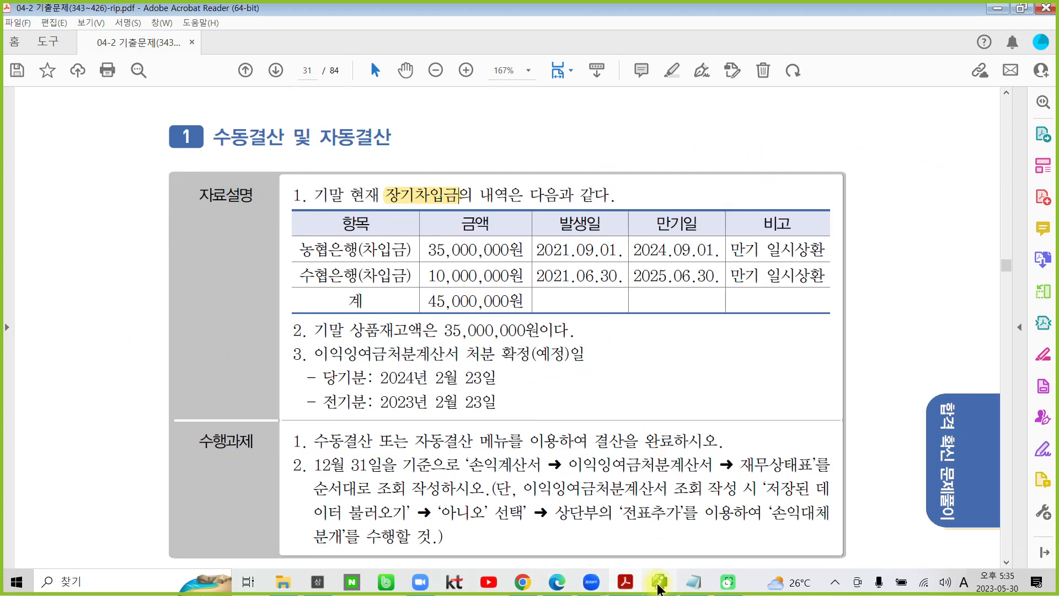
# Switch to the accounting program's 일반전표입력 and set the voucher date to December 31.
pyautogui.click(659, 586)
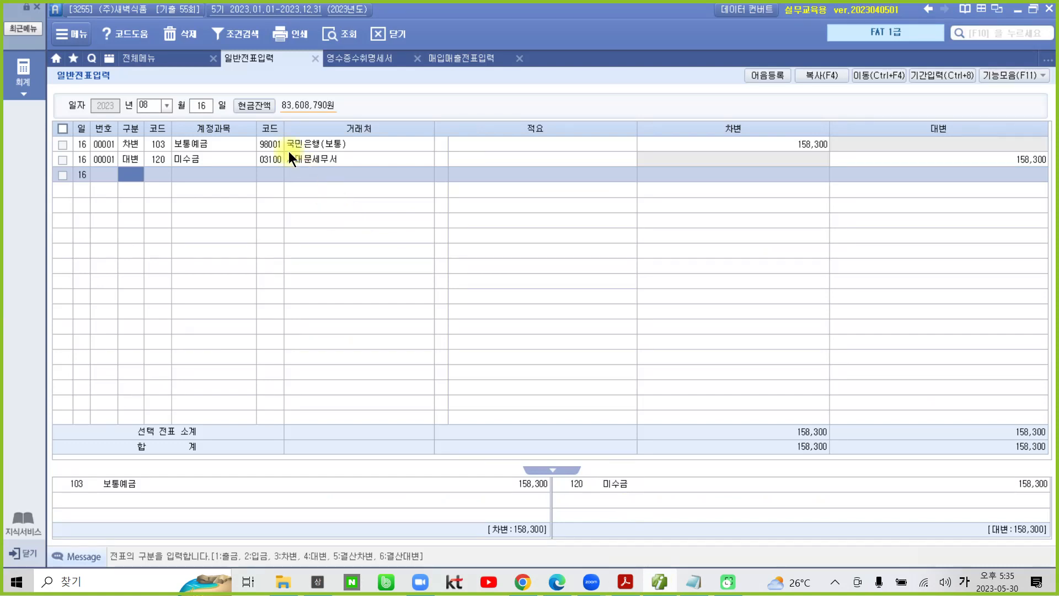
pyautogui.click(167, 105)
pyautogui.click(153, 232)
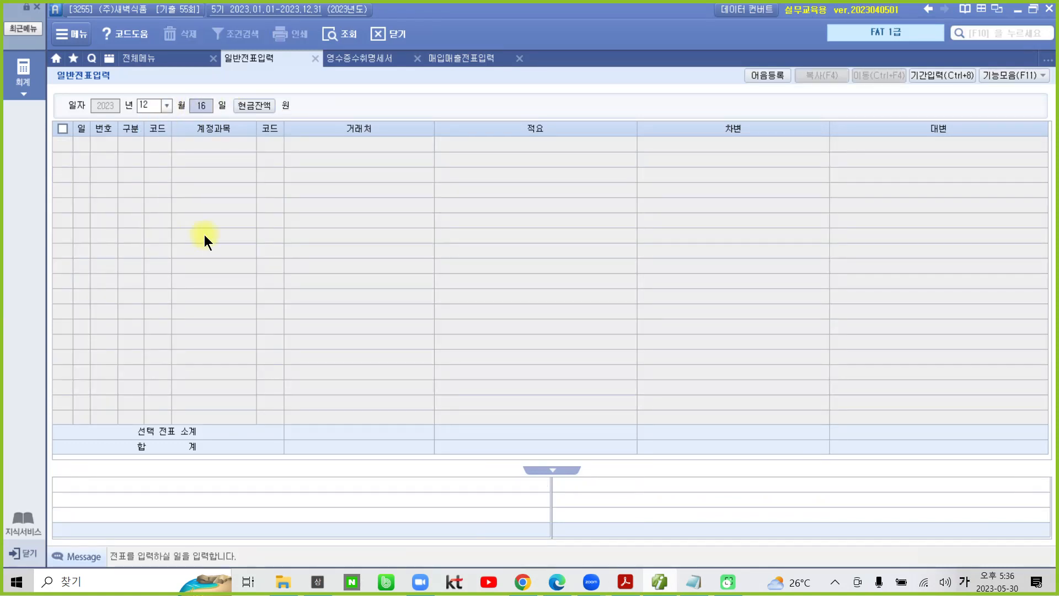
pyautogui.write('31')
pyautogui.press('Return')
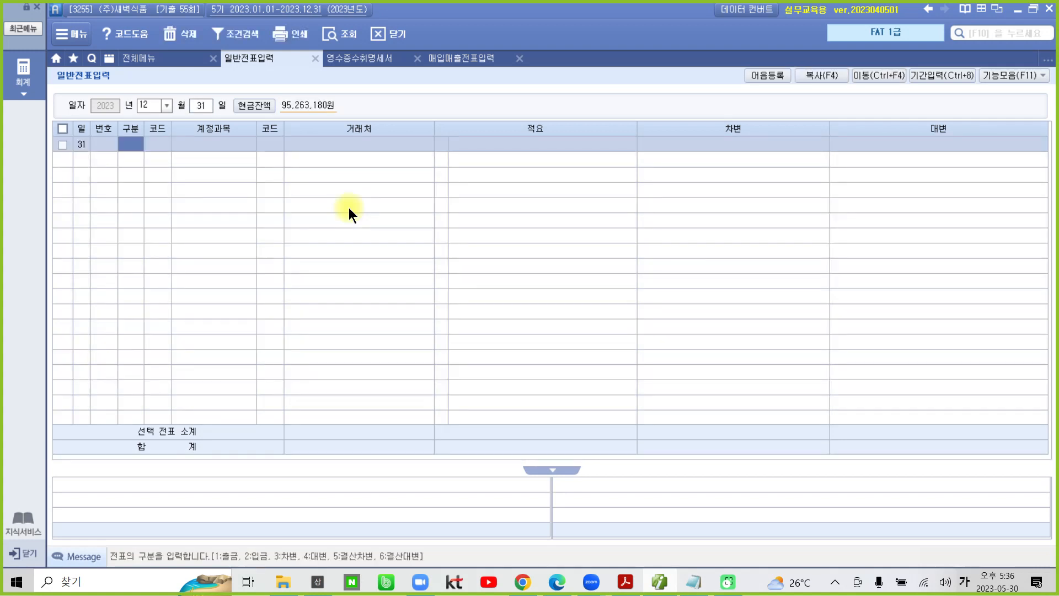
# Start a debit (차변) line, look up 장기 and choose account 293 장기차입금.
pyautogui.write('3')
pyautogui.press('Return')
pyautogui.write('장기')
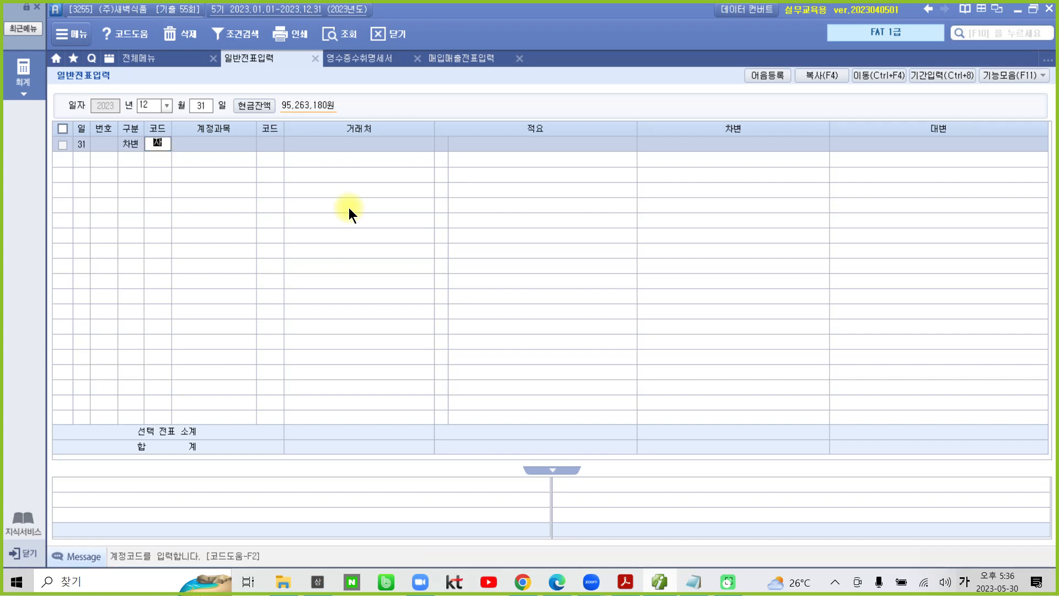
pyautogui.press('Return')
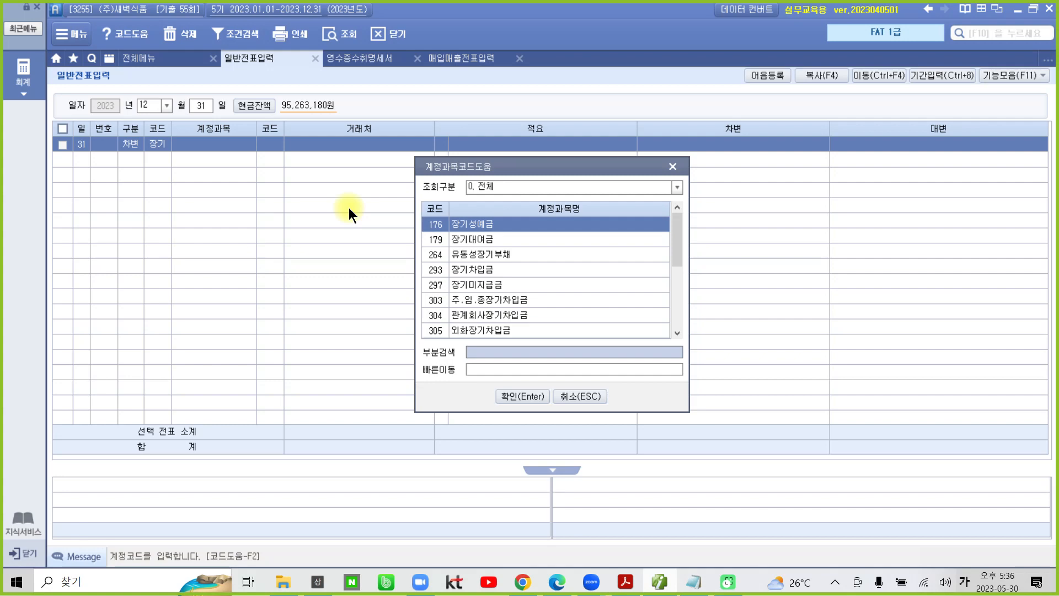
pyautogui.press('Down')
pyautogui.press('Down')
pyautogui.press('Down')
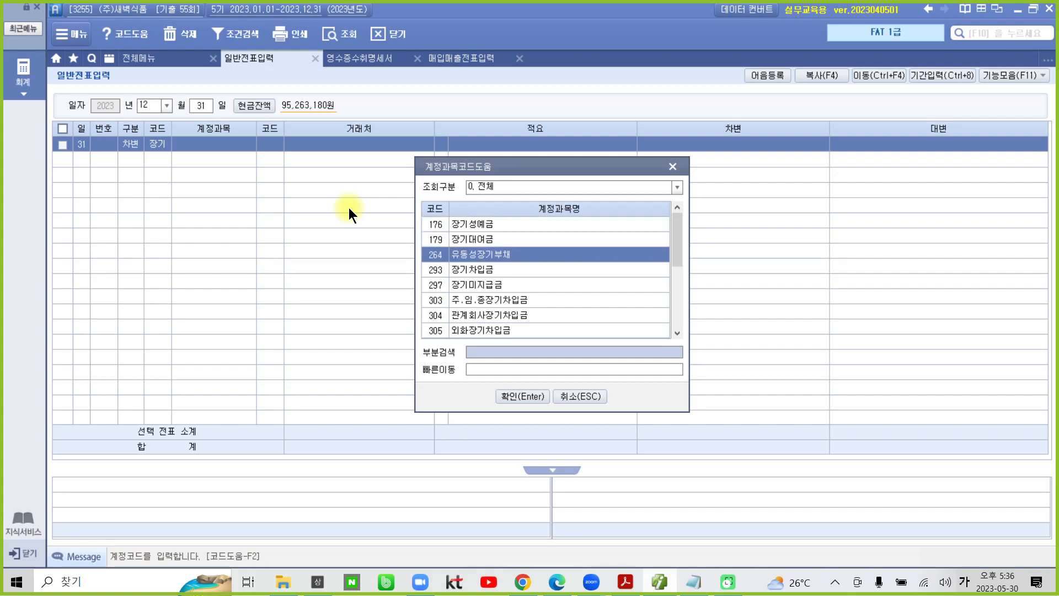
pyautogui.press('Return')
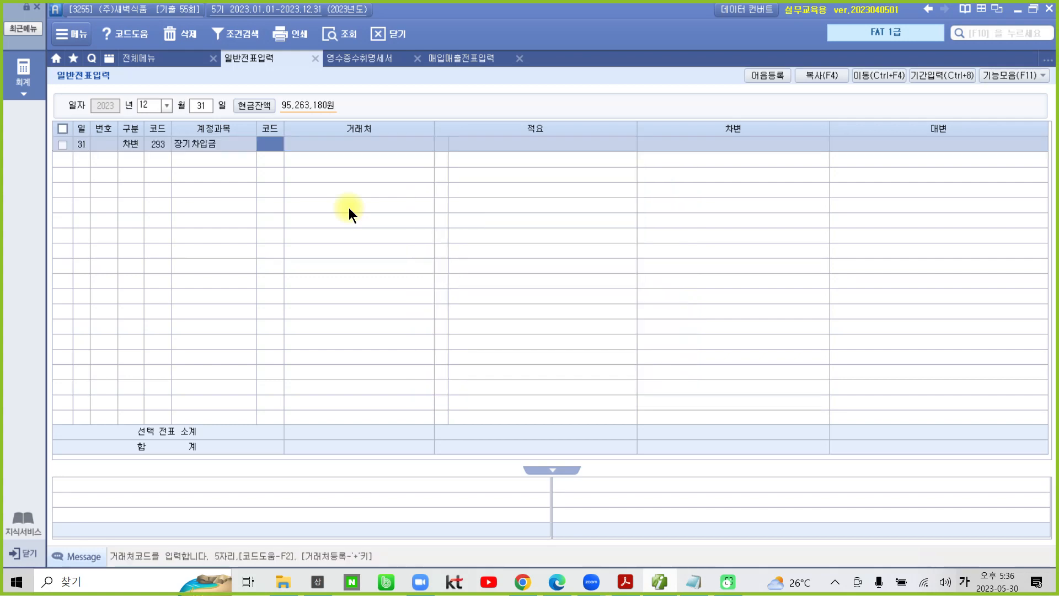
# Look up 농협, set 농협은행(차입금) as the debit line's 거래처 and leave 적요 blank.
pyautogui.write('농협')
pyautogui.press('Return')
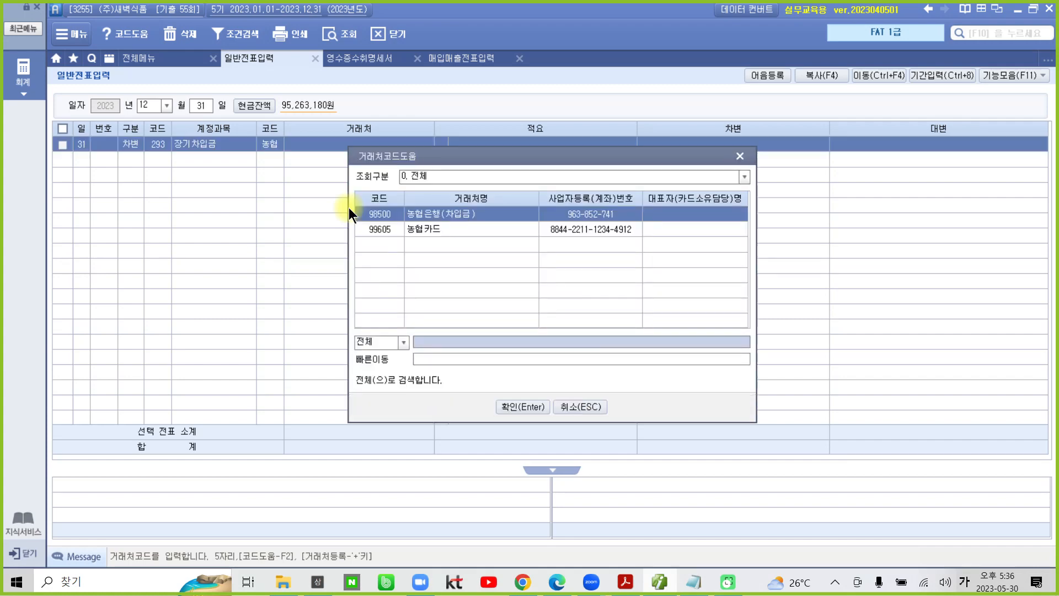
pyautogui.press('Return')
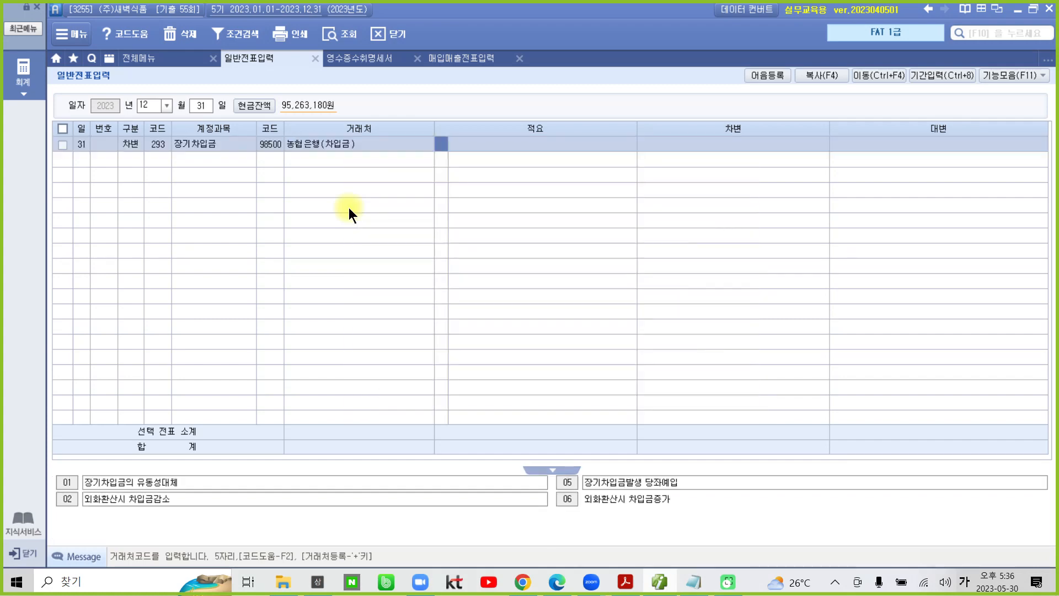
pyautogui.press('Return')
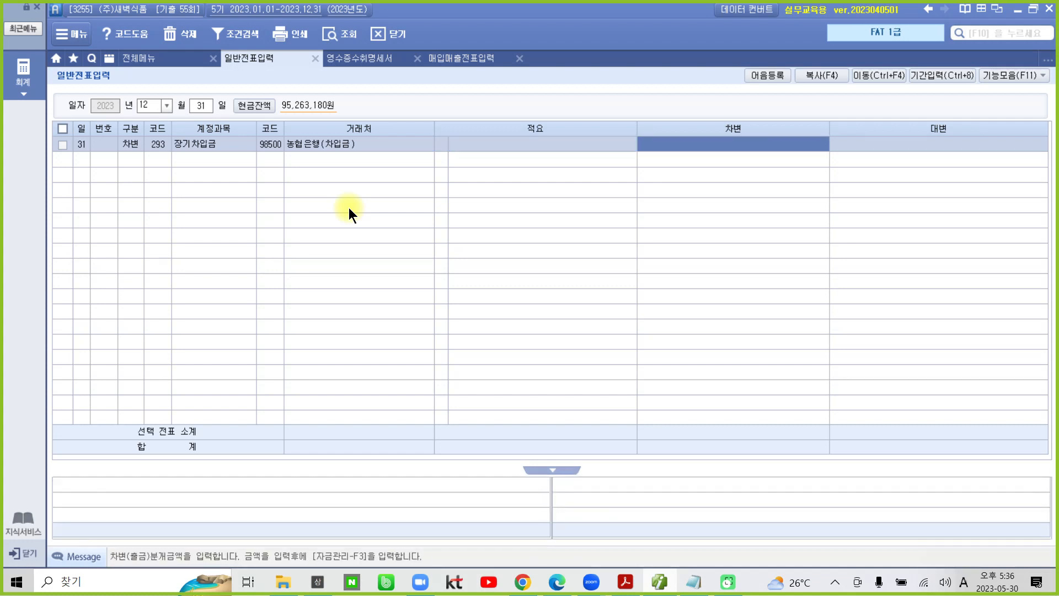
# Enter 35,000,000 as the debit amount and start a credit (대변) line with account 264 유동성장기부채.
pyautogui.write('35000000')
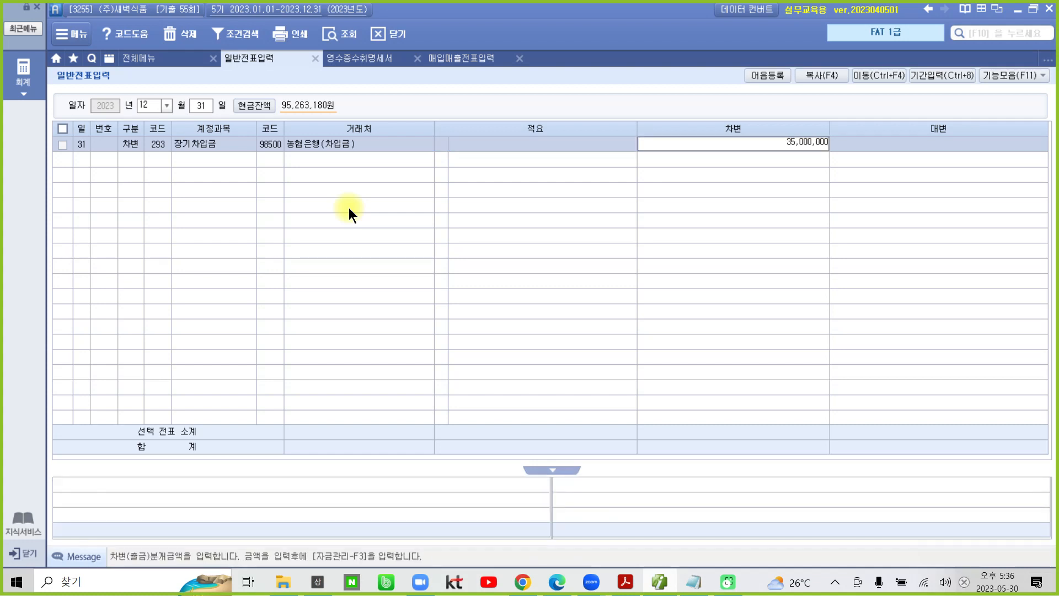
pyautogui.press('Return')
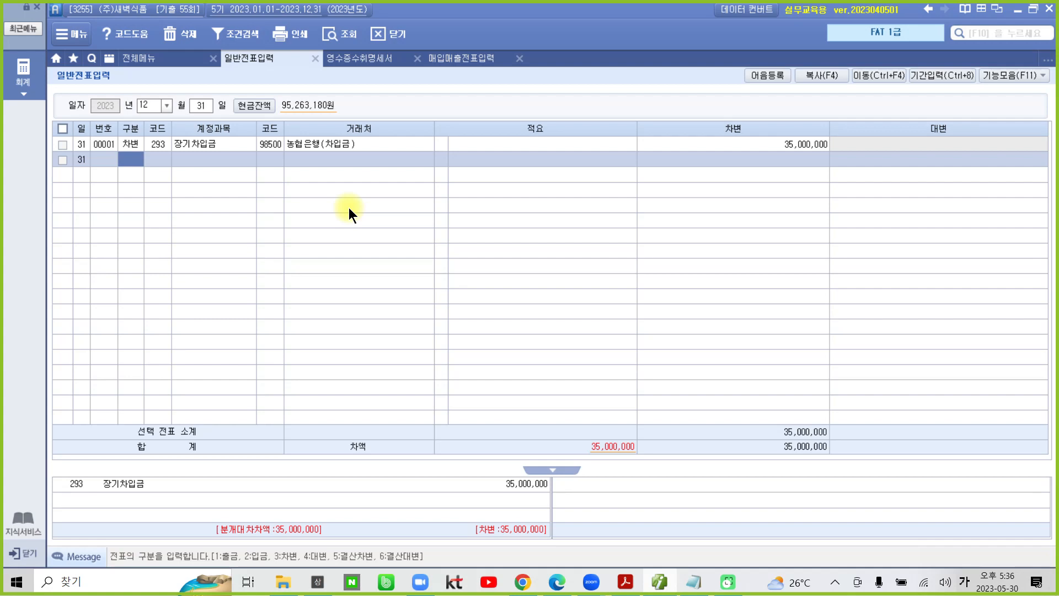
pyautogui.write('4')
pyautogui.press('Return')
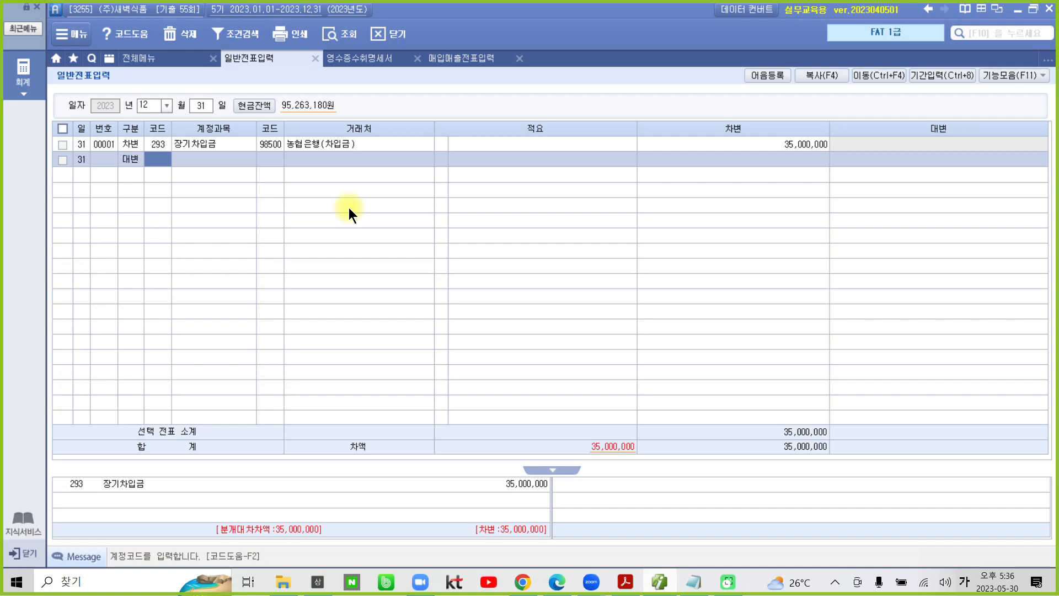
pyautogui.write('264')
pyautogui.press('Return')
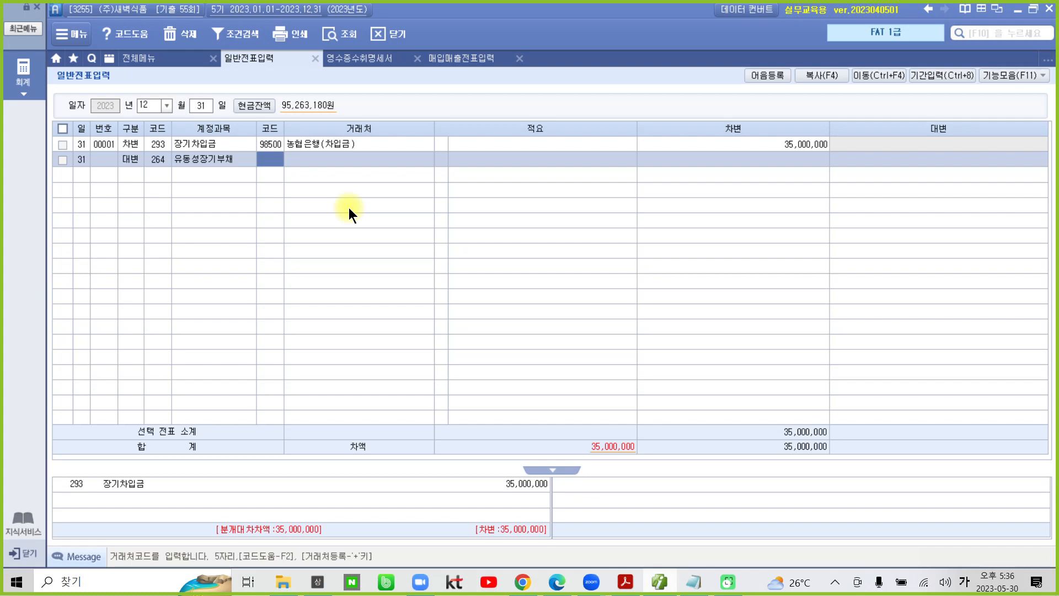
# Set 98500 농협은행(차입금) as the credit line's 거래처, leave 적요 blank, and accept 35,000,000 as its amount.
pyautogui.write('98500')
pyautogui.press('Return')
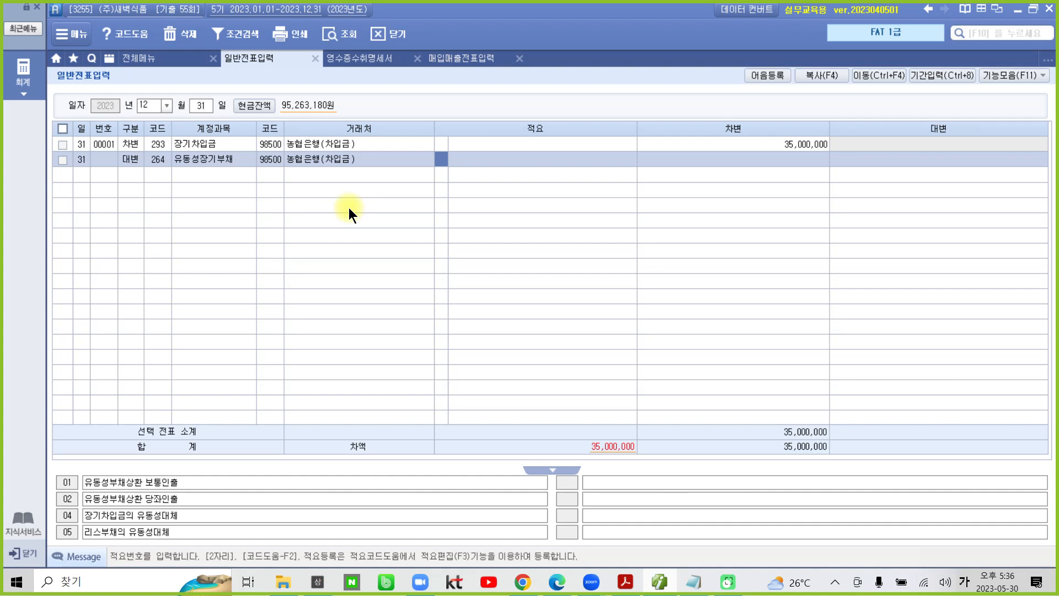
pyautogui.press('Return')
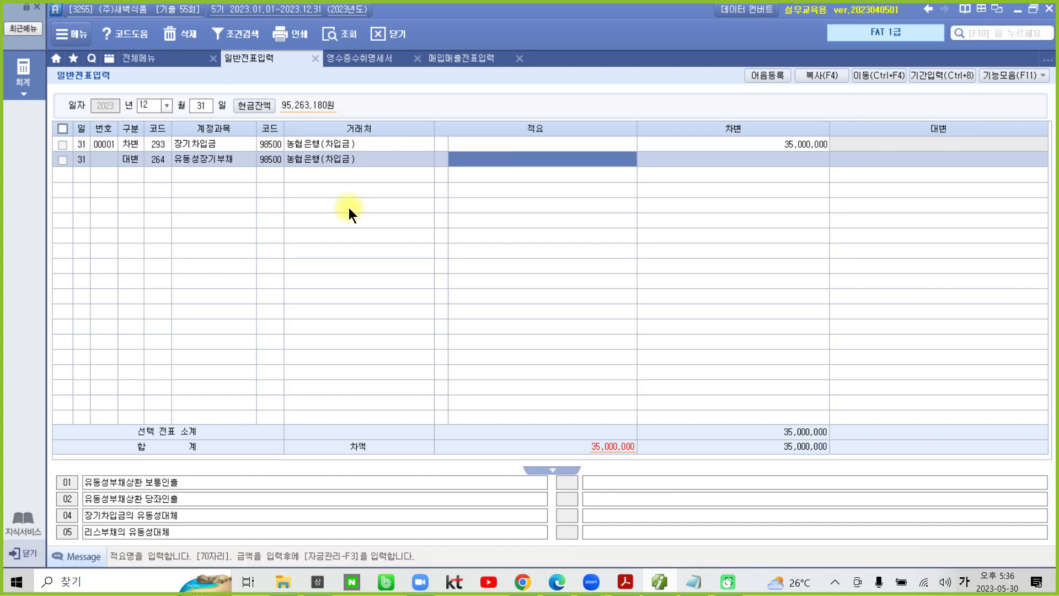
pyautogui.press('Return')
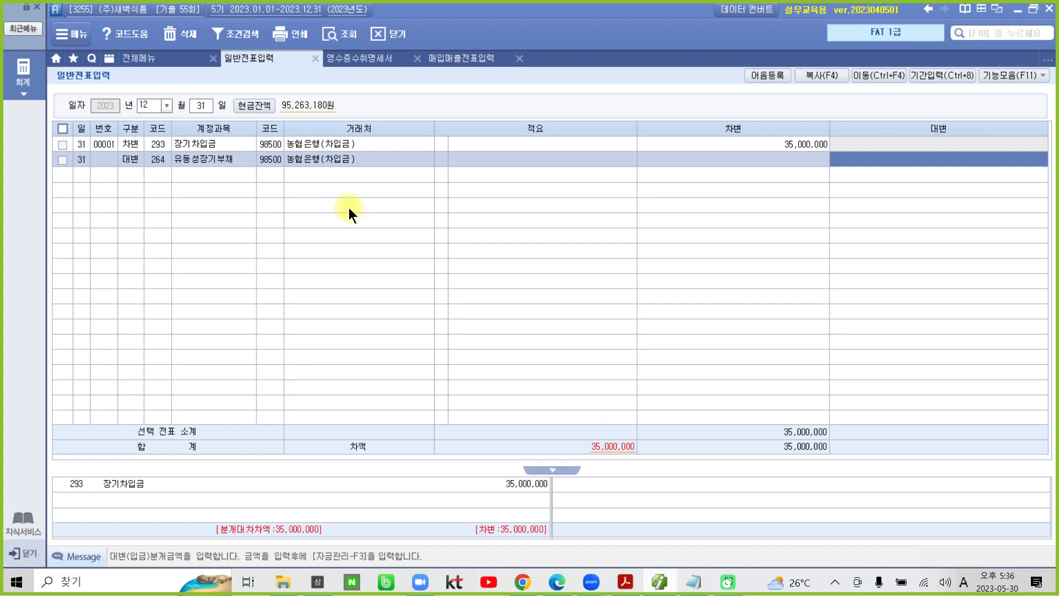
pyautogui.press('Return')
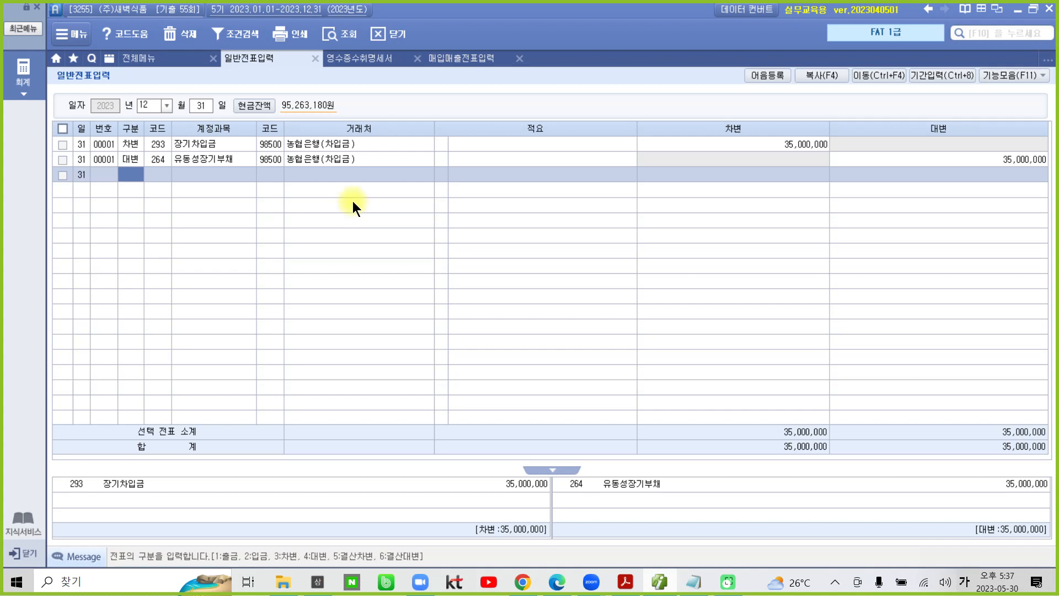
pyautogui.click(349, 160)
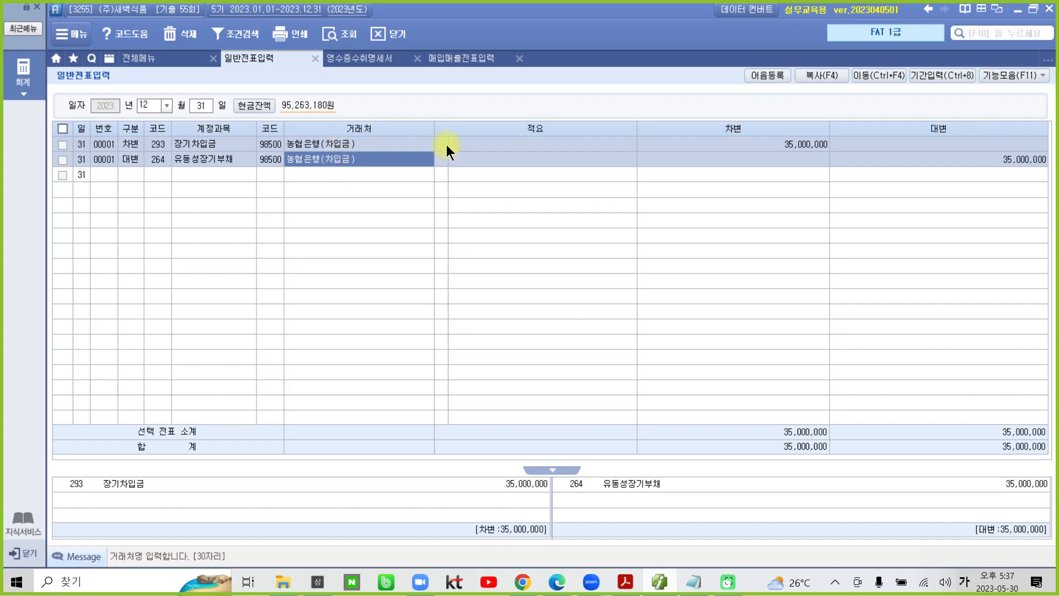
# Box 결산자료입력 in the full menu with the screen pen, clear the mark, and open 결산자료입력.
pyautogui.click(147, 61)
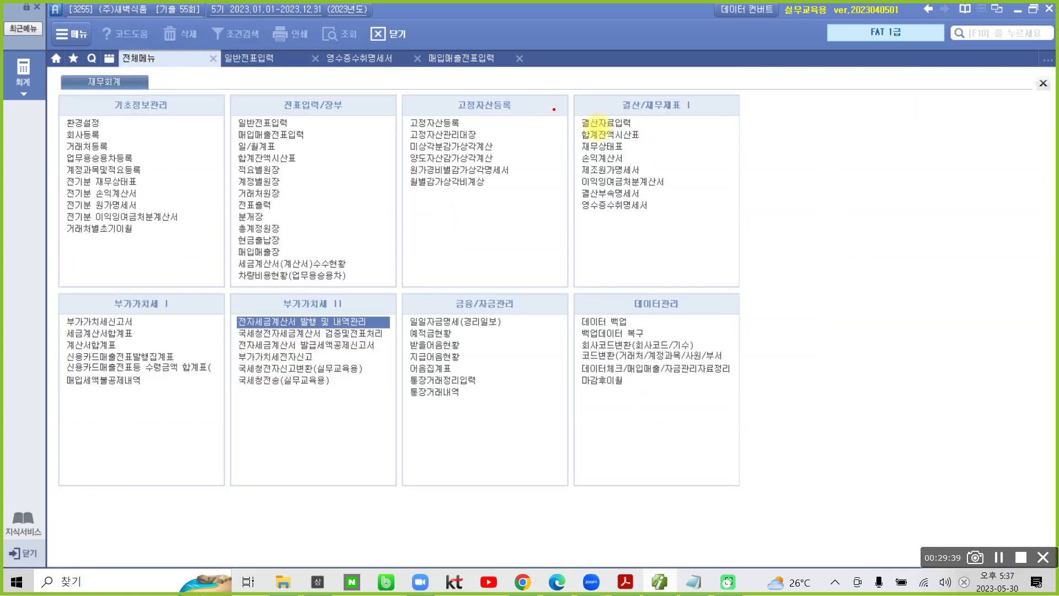
pyautogui.moveTo(634, 132); pyautogui.dragTo(647, 133)
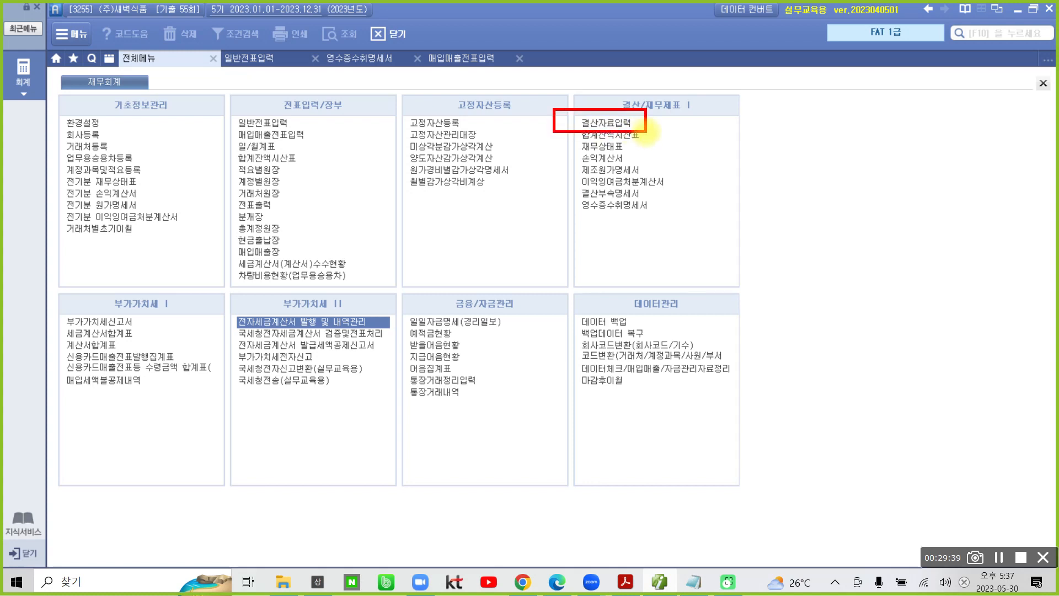
pyautogui.press('Escape')
pyautogui.doubleClick(585, 123)
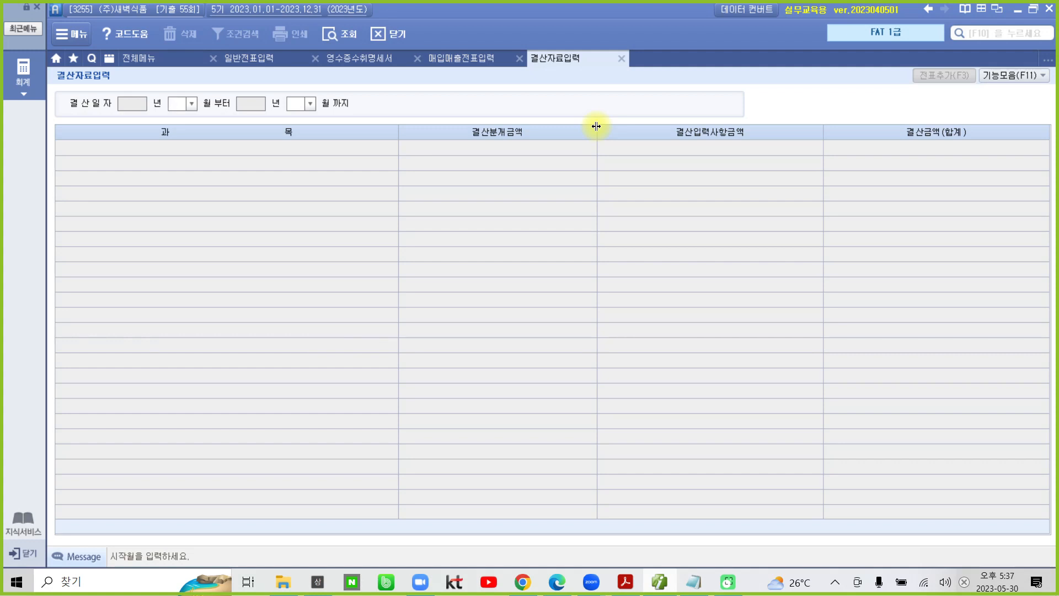
# Set the closing period to months 01 through 12 and confirm 매출원가 및 경비선택 without entering any cost codes.
pyautogui.write('1')
pyautogui.press('Return')
pyautogui.write('12')
pyautogui.press('Return')
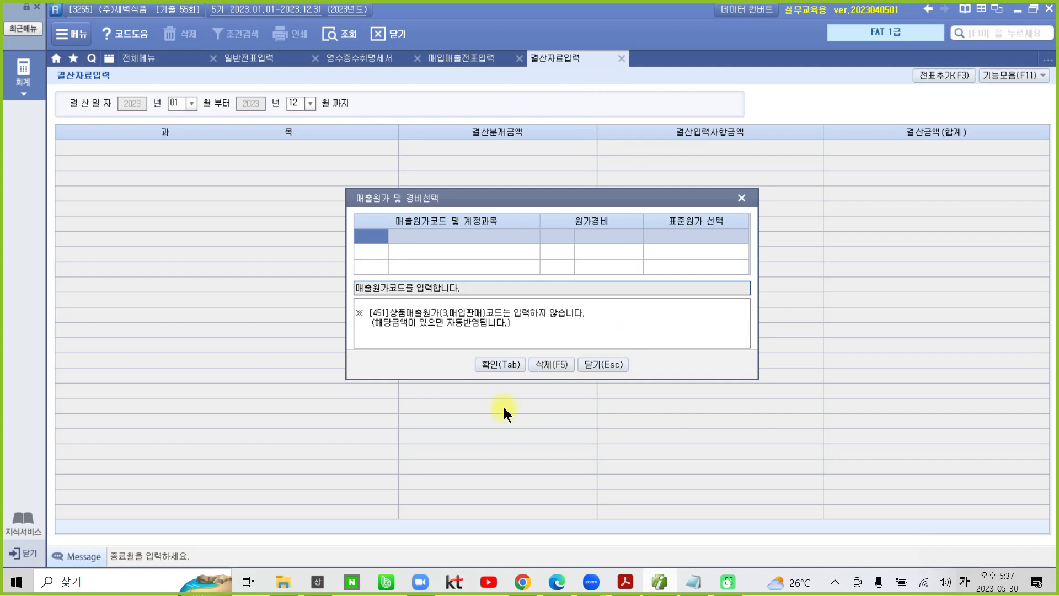
pyautogui.click(509, 368)
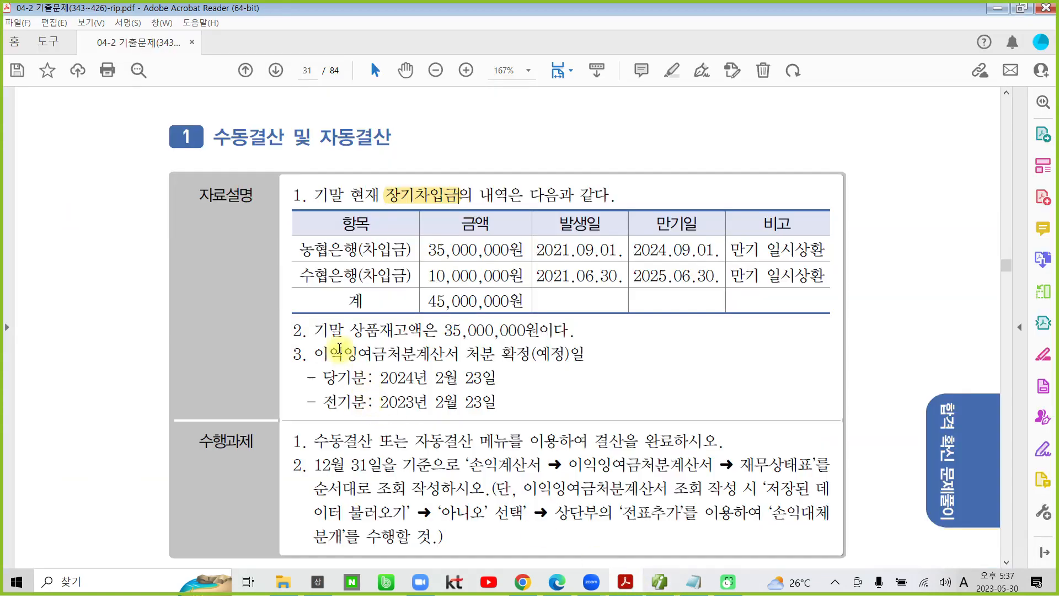
# Highlight '기말 상품재고액은 35,000,000원이다' in the exam PDF and switch back to the accounting program.
pyautogui.moveTo(314, 330); pyautogui.dragTo(534, 328)
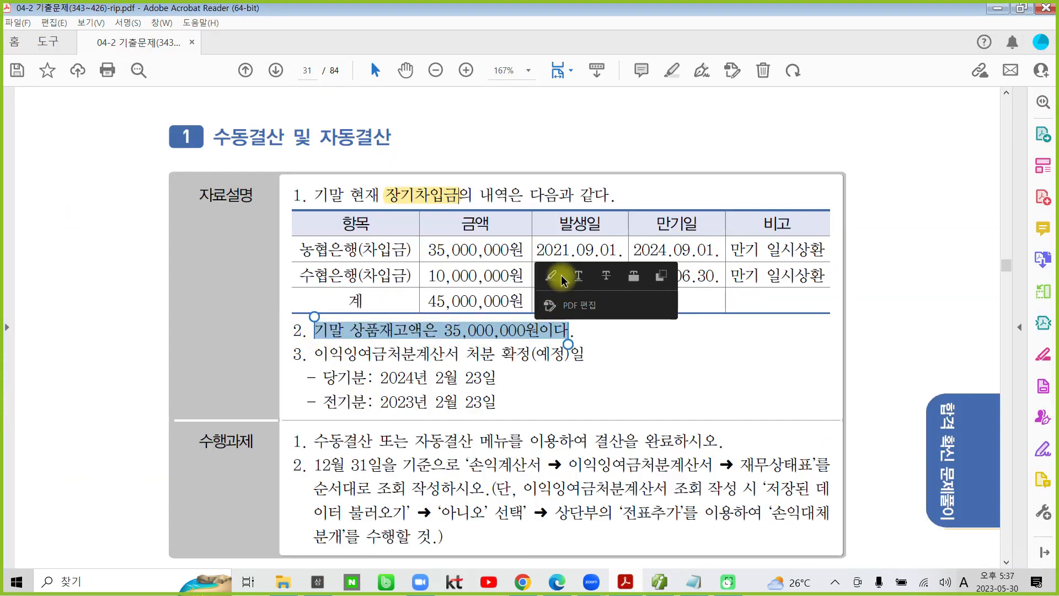
pyautogui.click(554, 281)
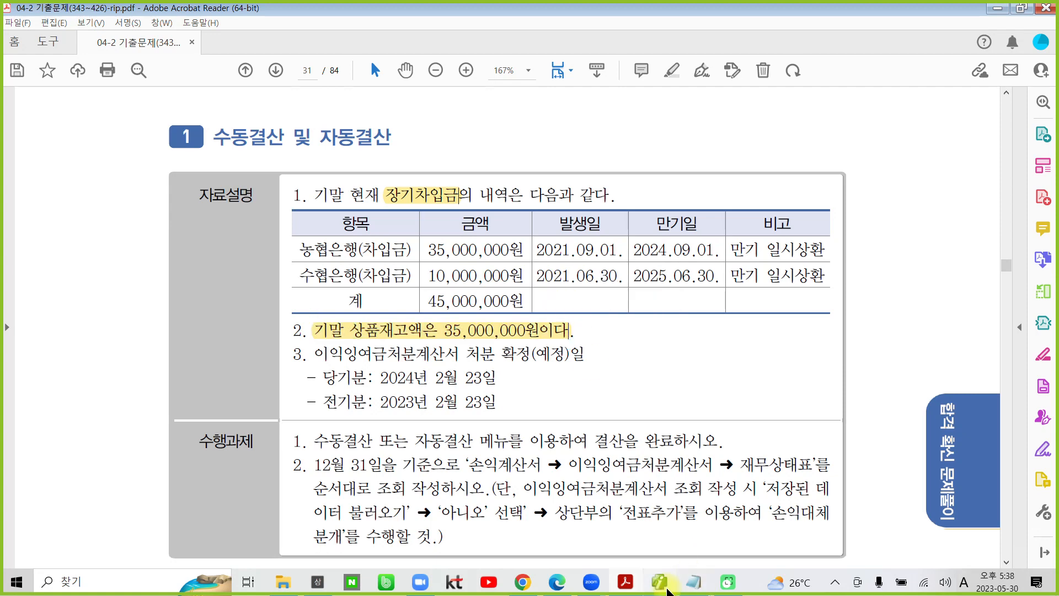
pyautogui.click(659, 581)
# Mark the 기말 상품 재고액 row with the screen pen, clear the marks, and enter 35,000,000 as its 결산입력사항금액.
pyautogui.click(741, 241)
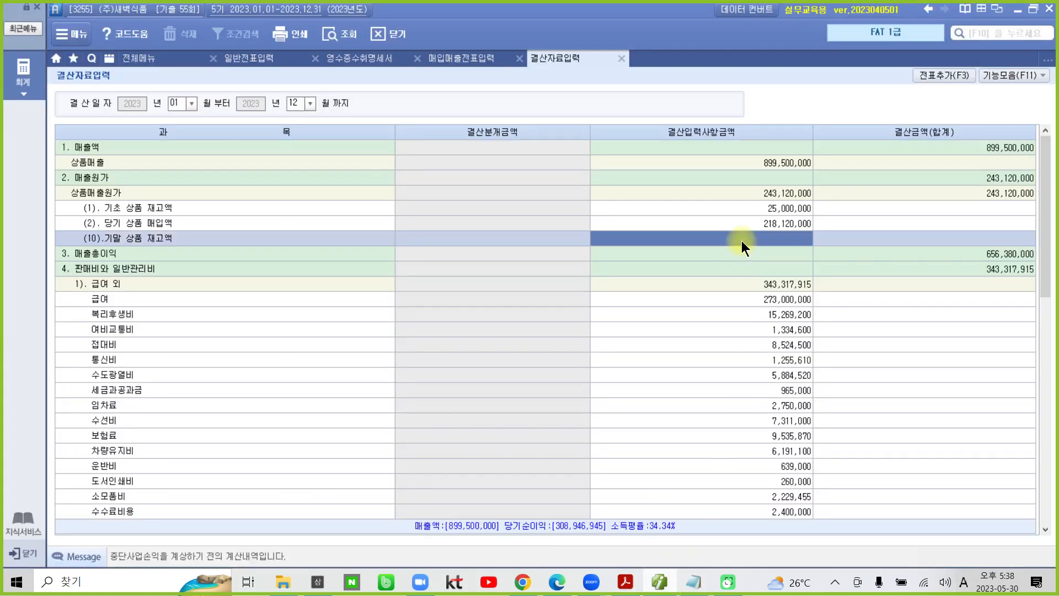
pyautogui.moveTo(717, 251)
pyautogui.mouseDown()
pyautogui.moveTo(687, 243)
pyautogui.moveTo(782, 253)
pyautogui.mouseUp()
pyautogui.moveTo(65, 227); pyautogui.dragTo(103, 224)
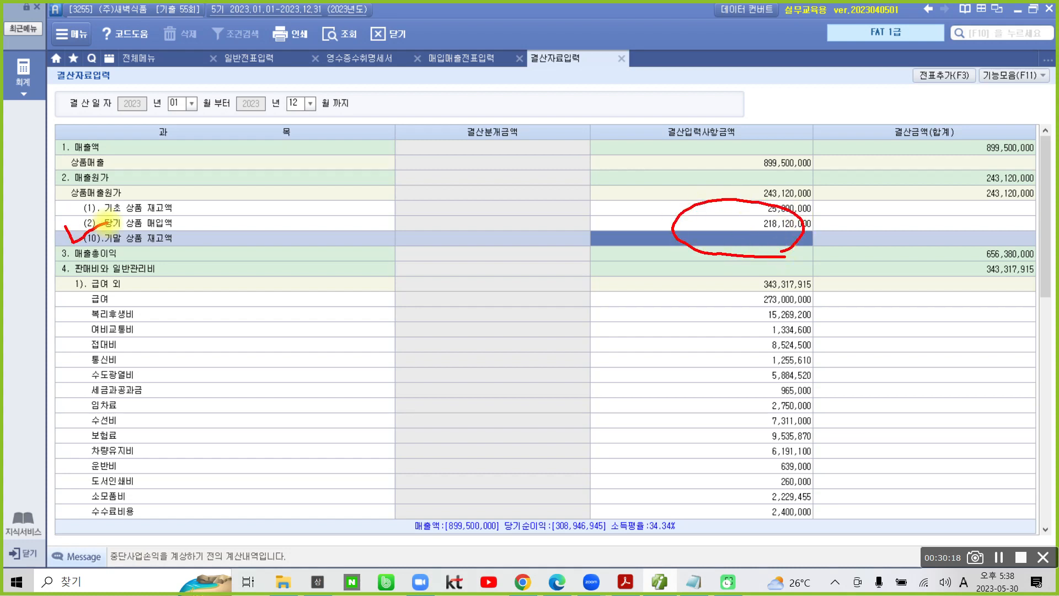
pyautogui.press('Escape')
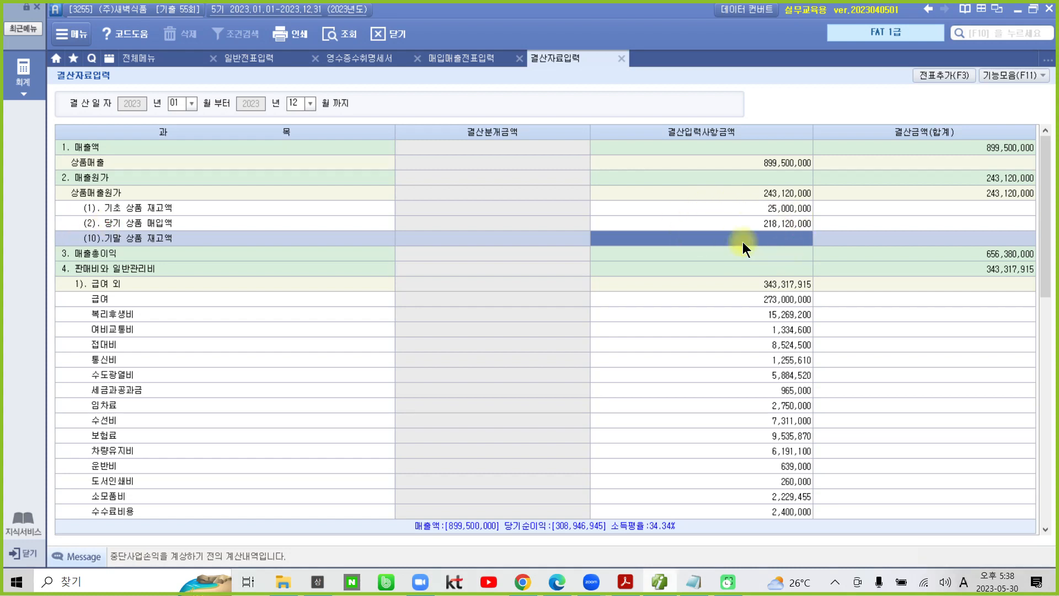
pyautogui.click(742, 242)
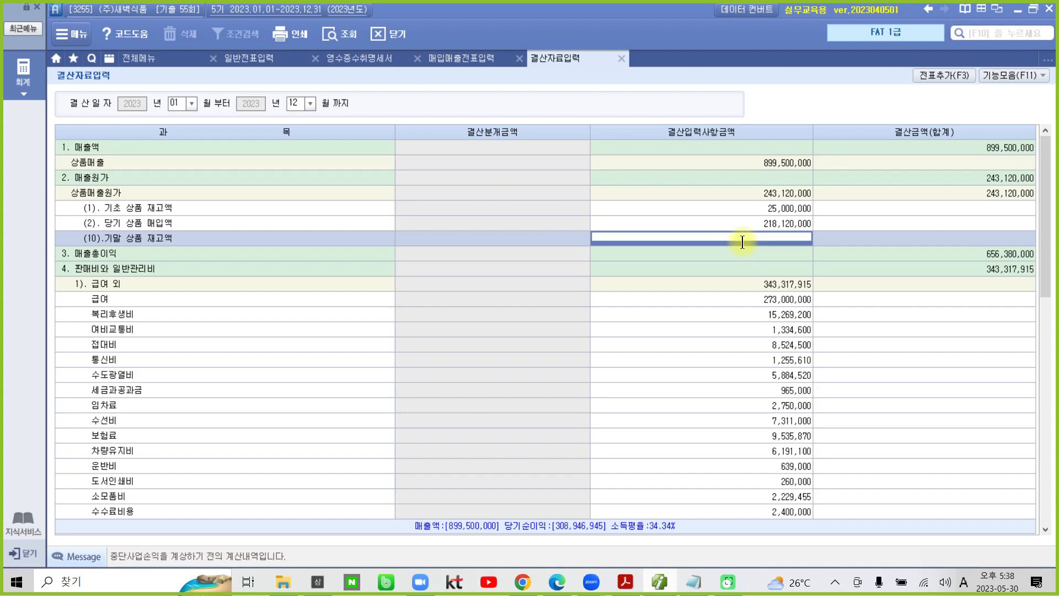
pyautogui.write('35000000')
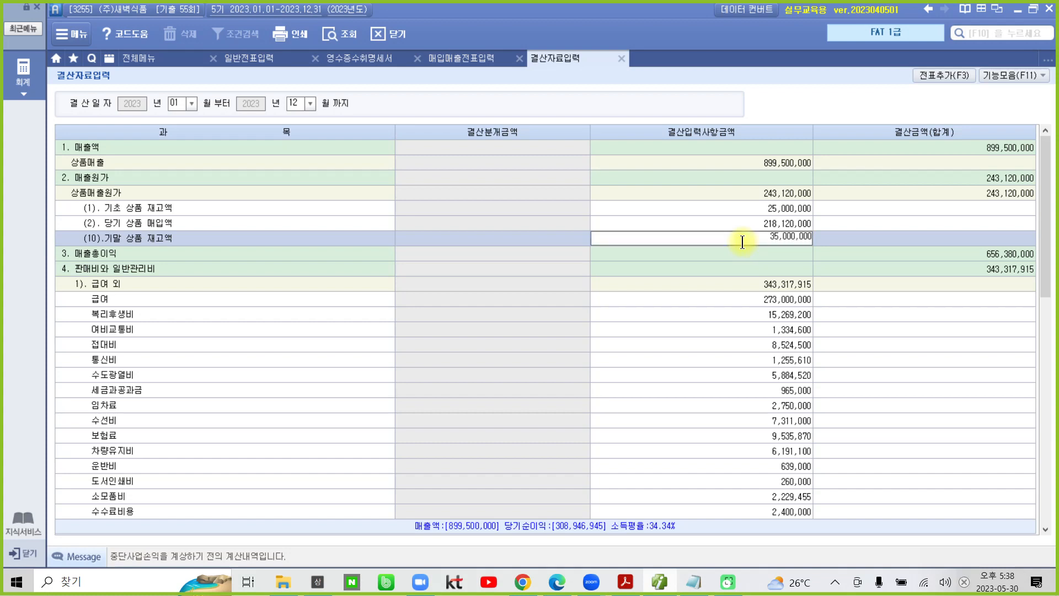
pyautogui.press('Return')
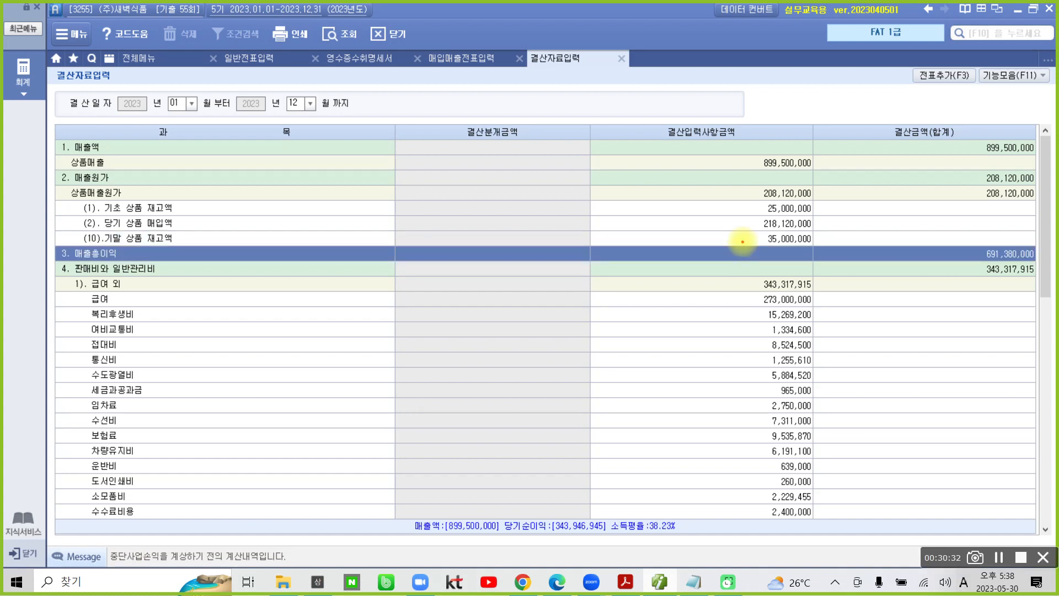
# Circle the 상품매출원가 amount and draw an arrow up to 전표추가 with the screen pen.
pyautogui.moveTo(735, 182)
pyautogui.mouseDown()
pyautogui.moveTo(761, 212)
pyautogui.moveTo(781, 175)
pyautogui.moveTo(693, 180)
pyautogui.mouseUp()
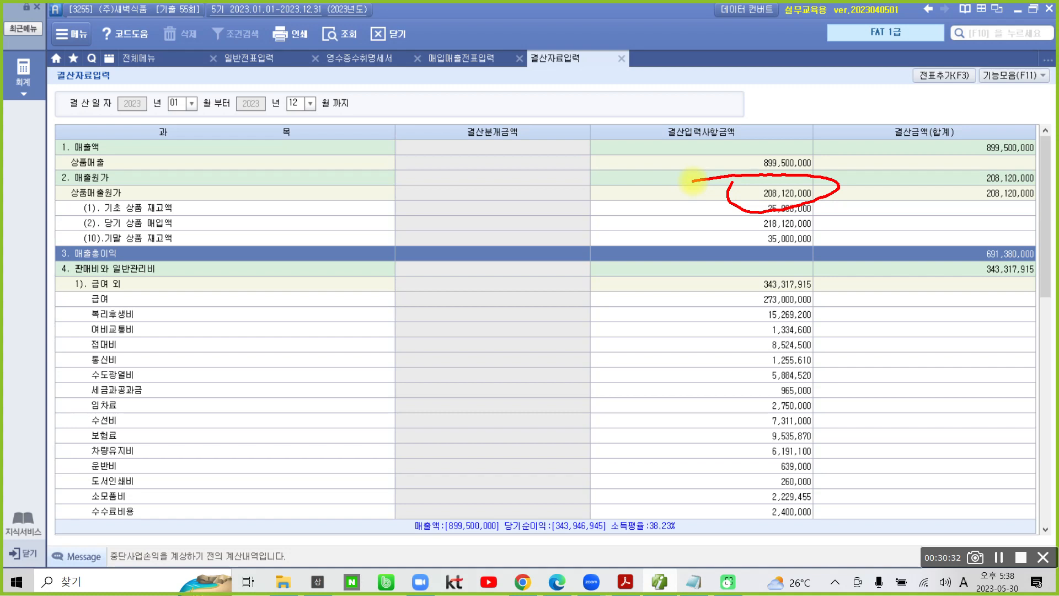
pyautogui.moveTo(969, 106)
pyautogui.mouseDown()
pyautogui.moveTo(896, 76)
pyautogui.moveTo(979, 92)
pyautogui.moveTo(937, 273)
pyautogui.mouseUp()
pyautogui.moveTo(934, 95)
pyautogui.mouseDown()
pyautogui.moveTo(950, 107)
pyautogui.moveTo(936, 87)
pyautogui.mouseUp()
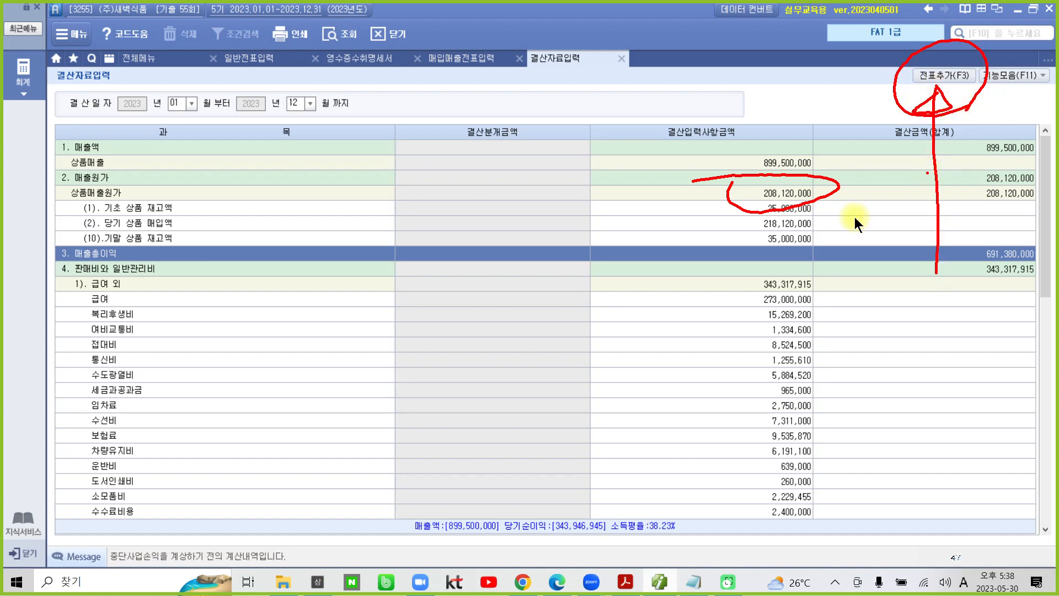
# Add the closing entries from 결산자료입력 to 일반전표 with 전표추가 and accept the confirmations.
pyautogui.click(946, 74)
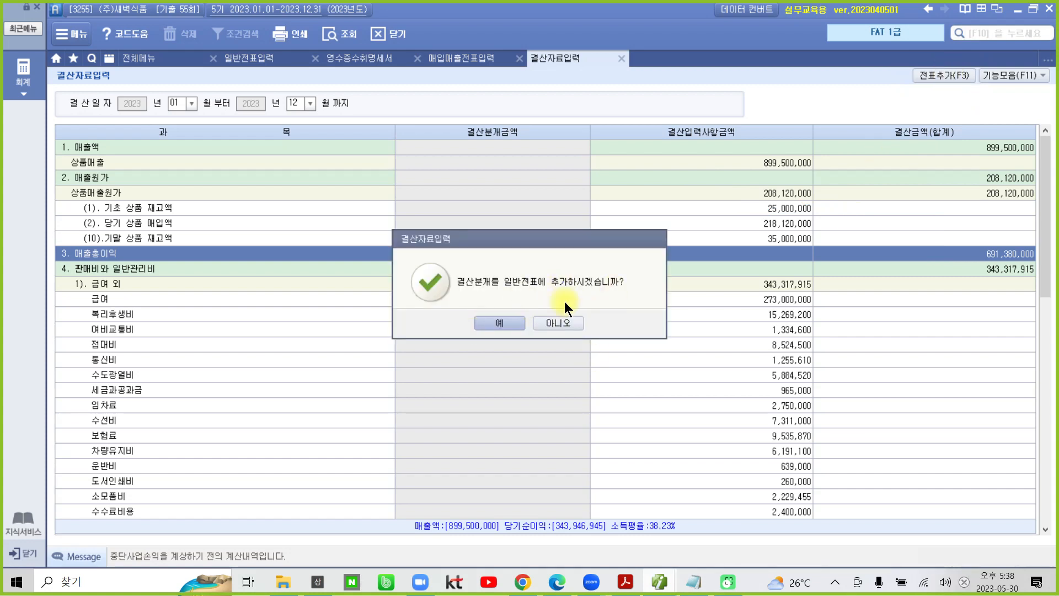
pyautogui.click(496, 321)
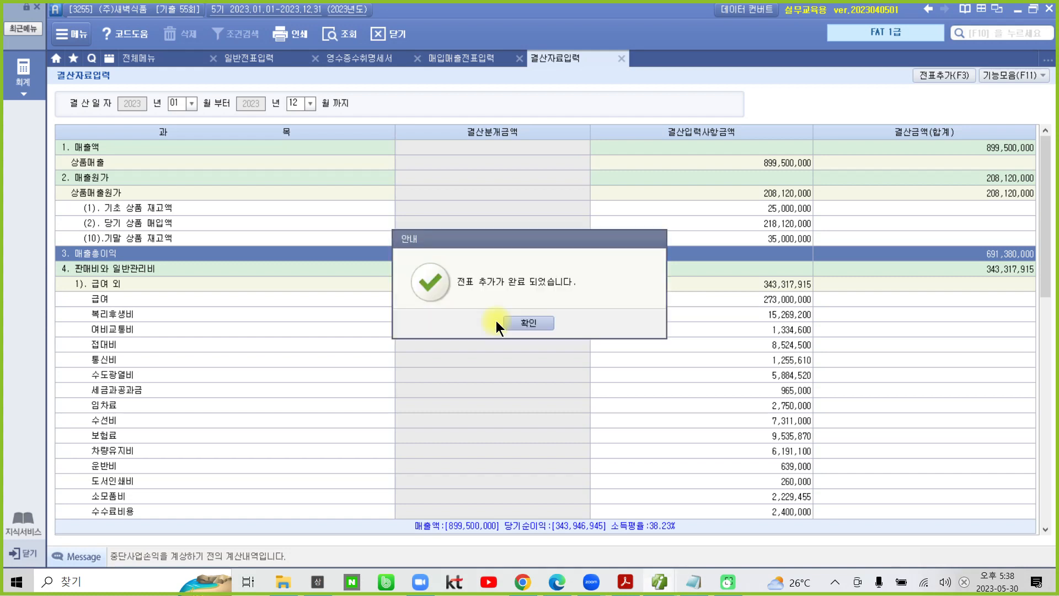
pyautogui.click(529, 324)
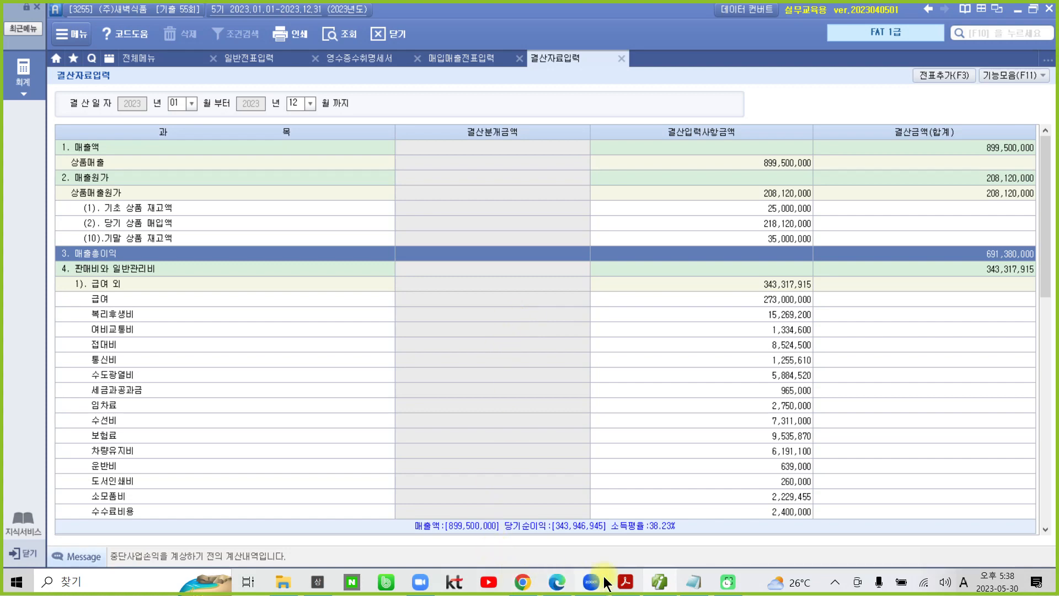
# Switch to the exam PDF in Acrobat Reader and highlight 수행과제 item 1 about completing the closing.
pyautogui.click(625, 581)
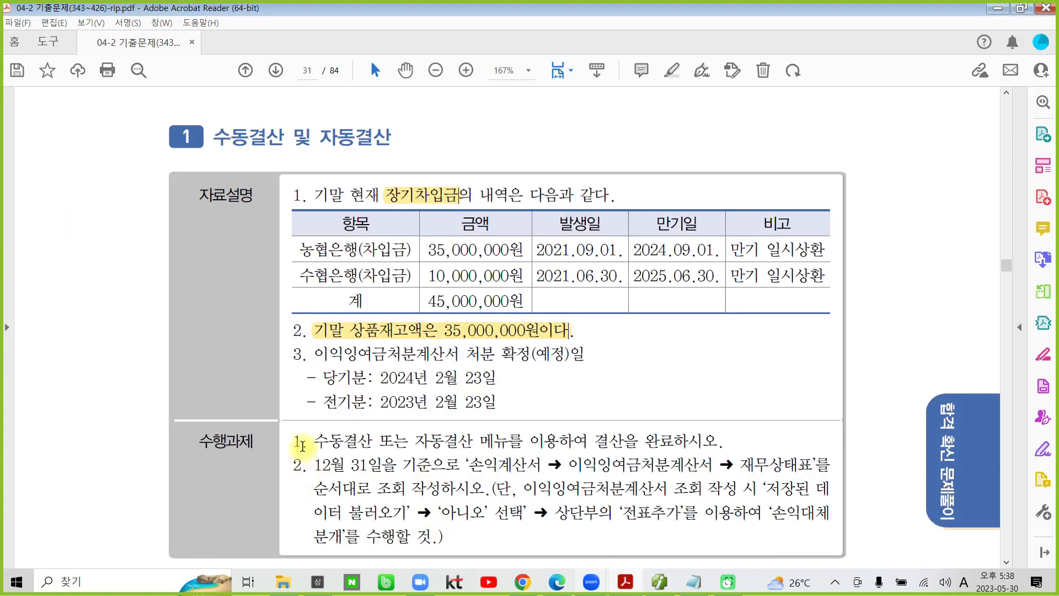
pyautogui.moveTo(294, 441); pyautogui.dragTo(718, 446)
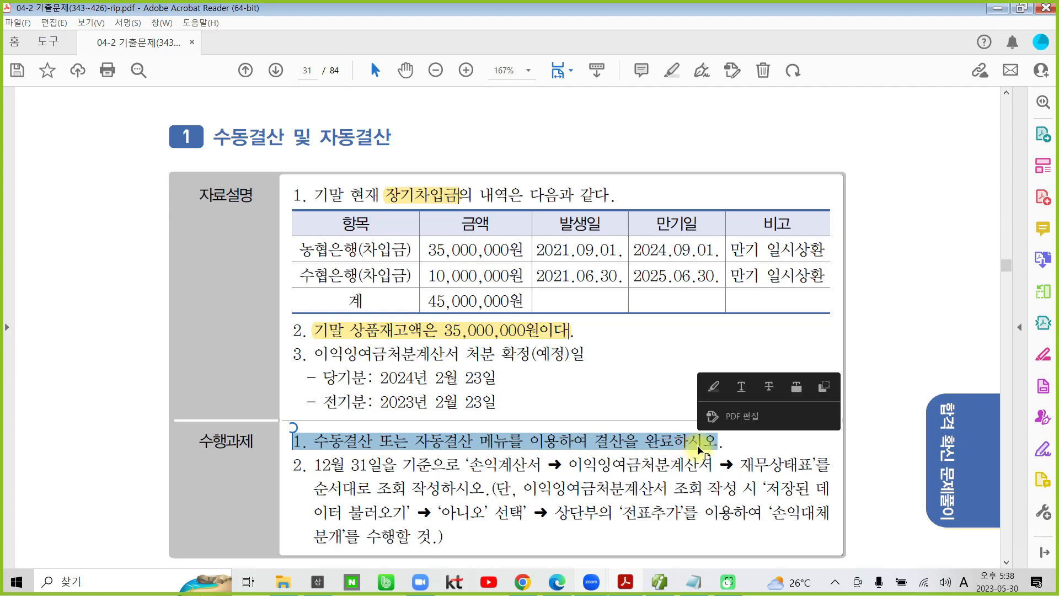
pyautogui.click(720, 390)
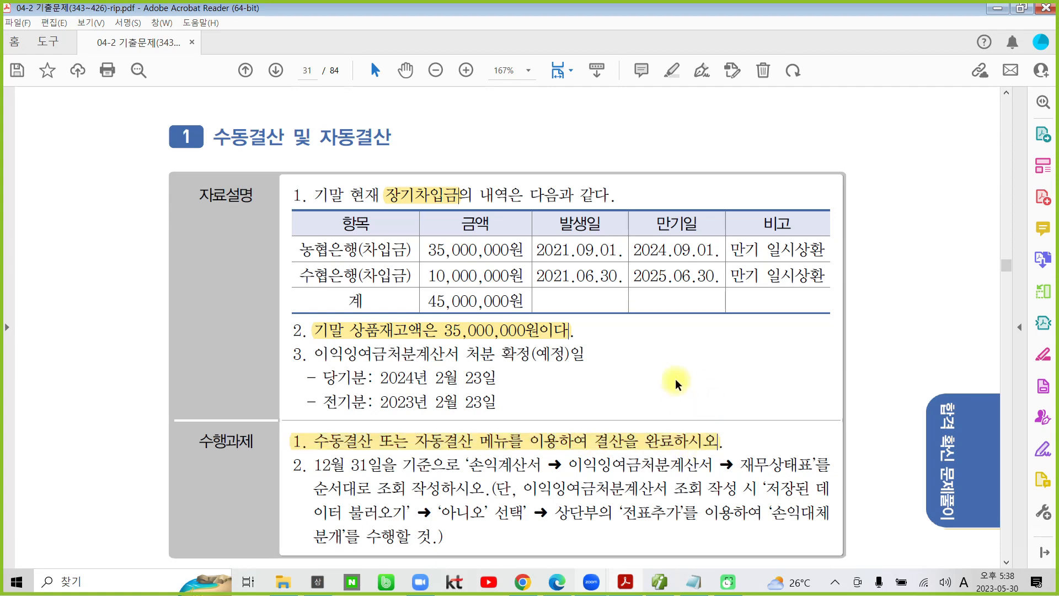
# Highlight '아니오', '전표추가' and '손익대체' in 수행과제 item 2, circle the 손익계산서–이익잉여금처분계산서–재무상태표 order with the screen pen, and clear the circle.
pyautogui.scroll(-1, 674, 380)
pyautogui.scroll(-1, 675, 379)
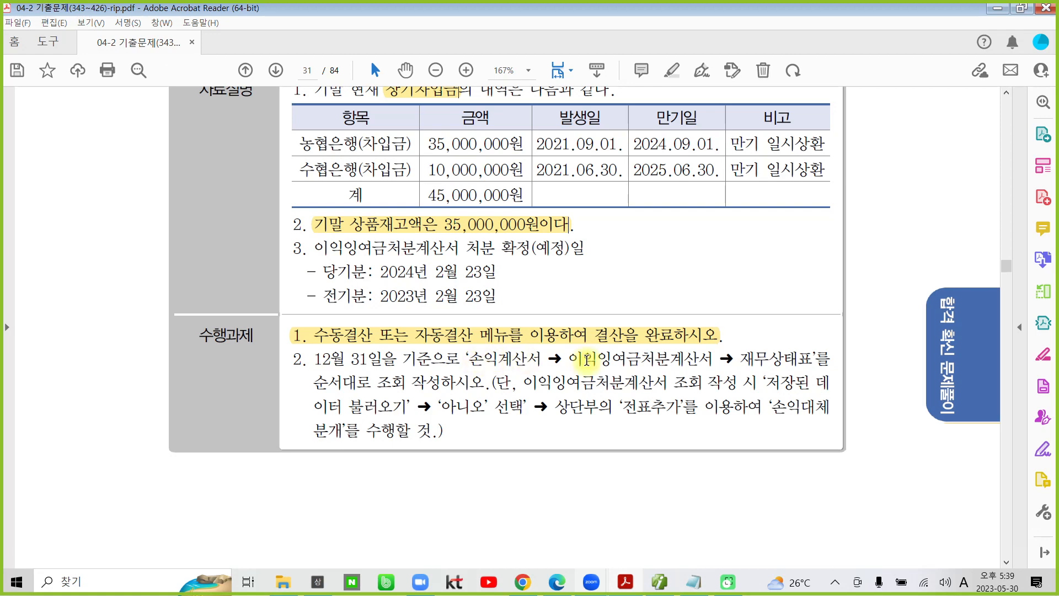
pyautogui.click(740, 359)
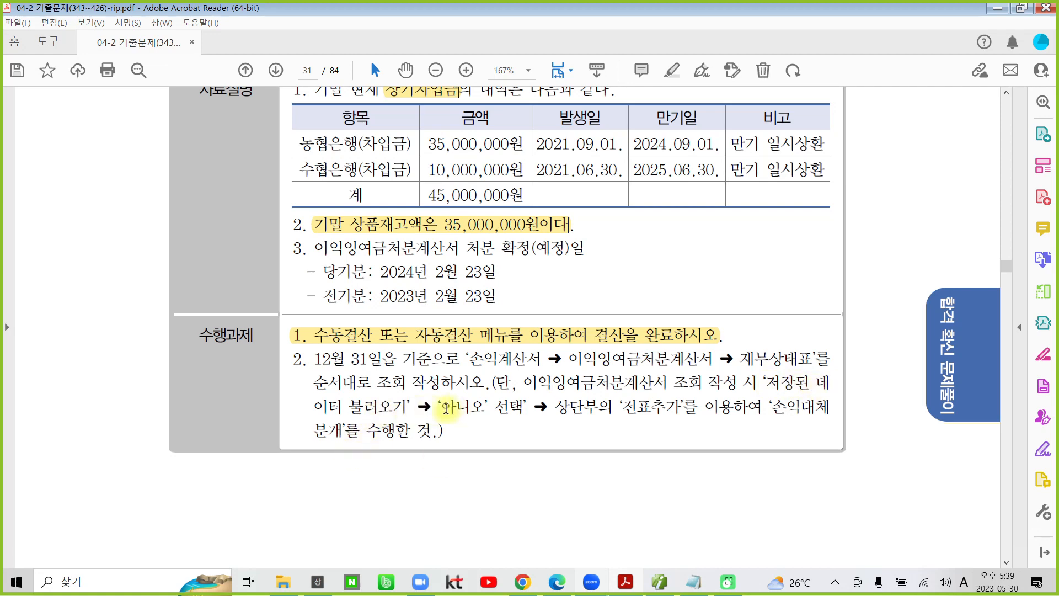
pyautogui.moveTo(439, 407); pyautogui.dragTo(480, 408)
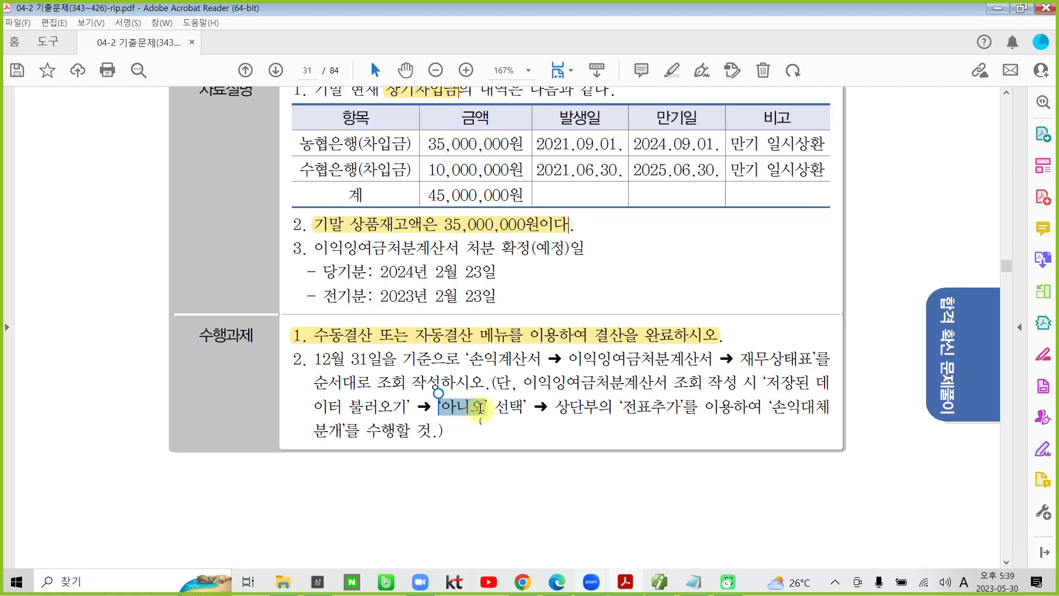
pyautogui.click(577, 398)
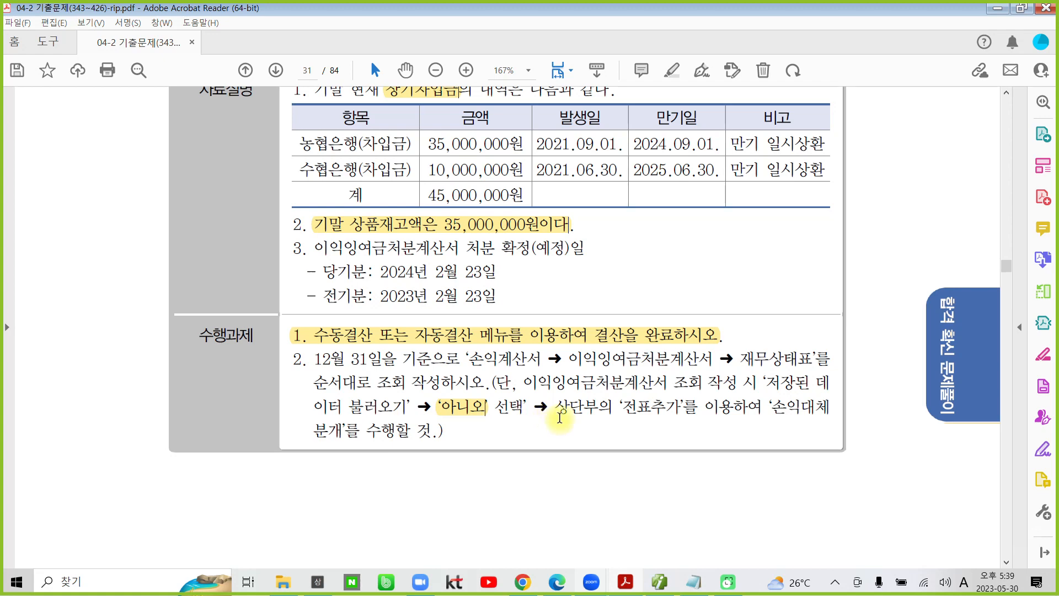
pyautogui.moveTo(619, 407); pyautogui.dragTo(679, 406)
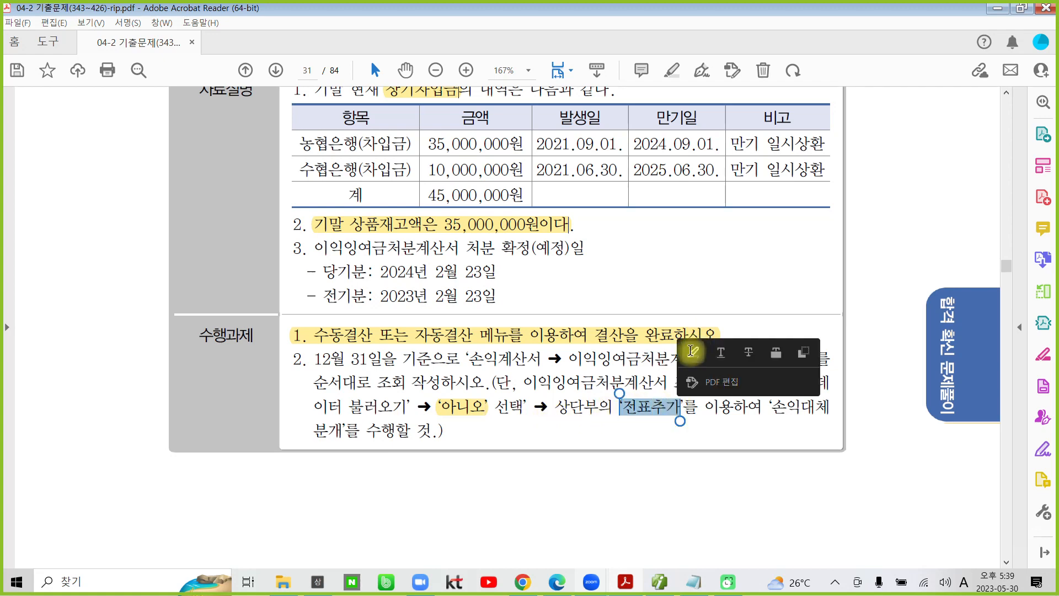
pyautogui.click(692, 351)
pyautogui.moveTo(769, 407); pyautogui.dragTo(828, 407)
pyautogui.click(850, 360)
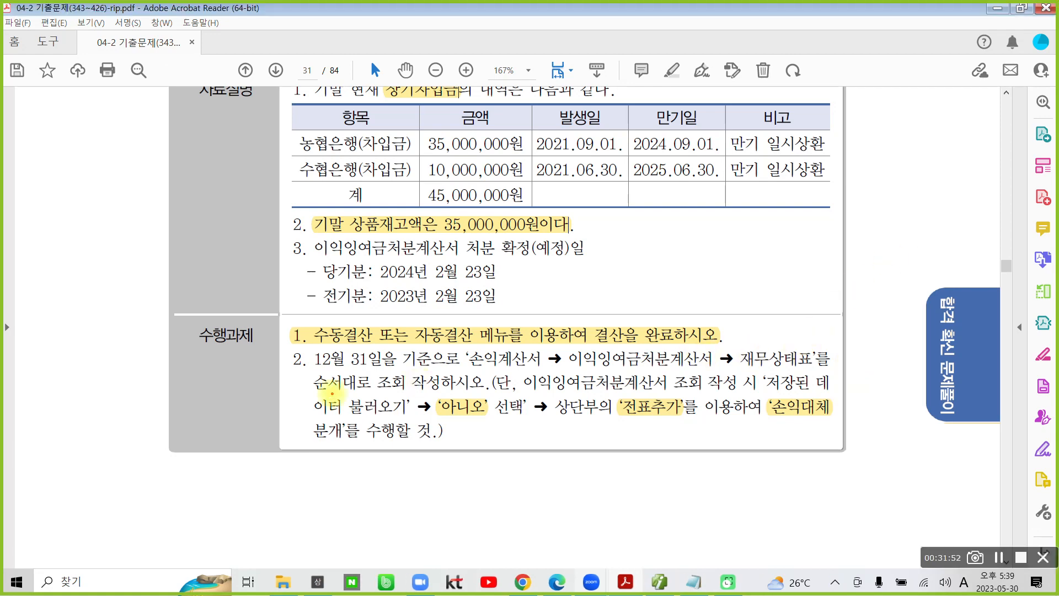
pyautogui.moveTo(458, 342)
pyautogui.mouseDown()
pyautogui.moveTo(513, 373)
pyautogui.moveTo(770, 371)
pyautogui.moveTo(783, 337)
pyautogui.moveTo(422, 348)
pyautogui.mouseUp()
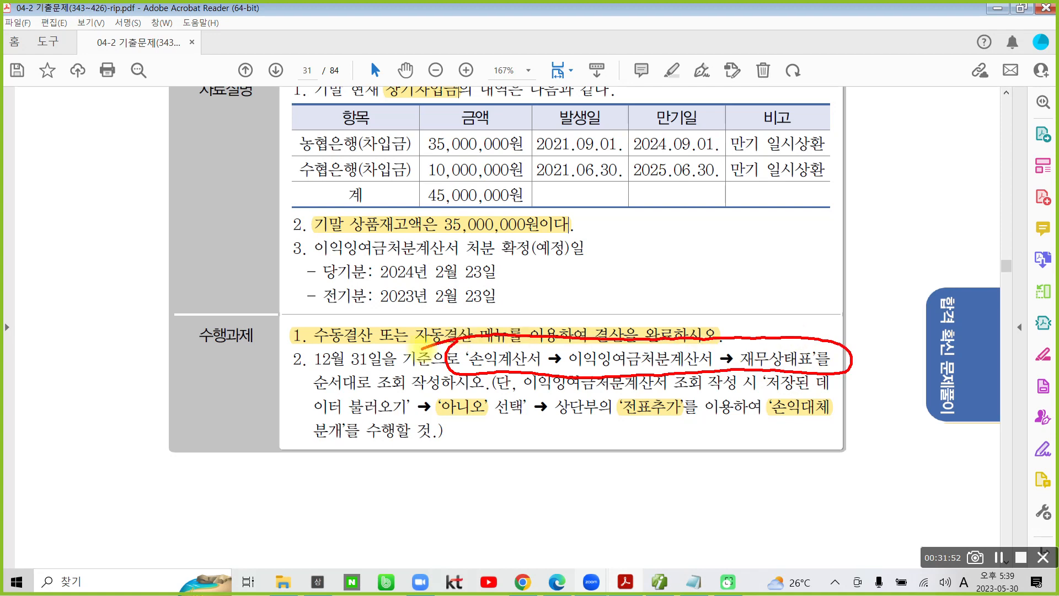
pyautogui.press('Escape')
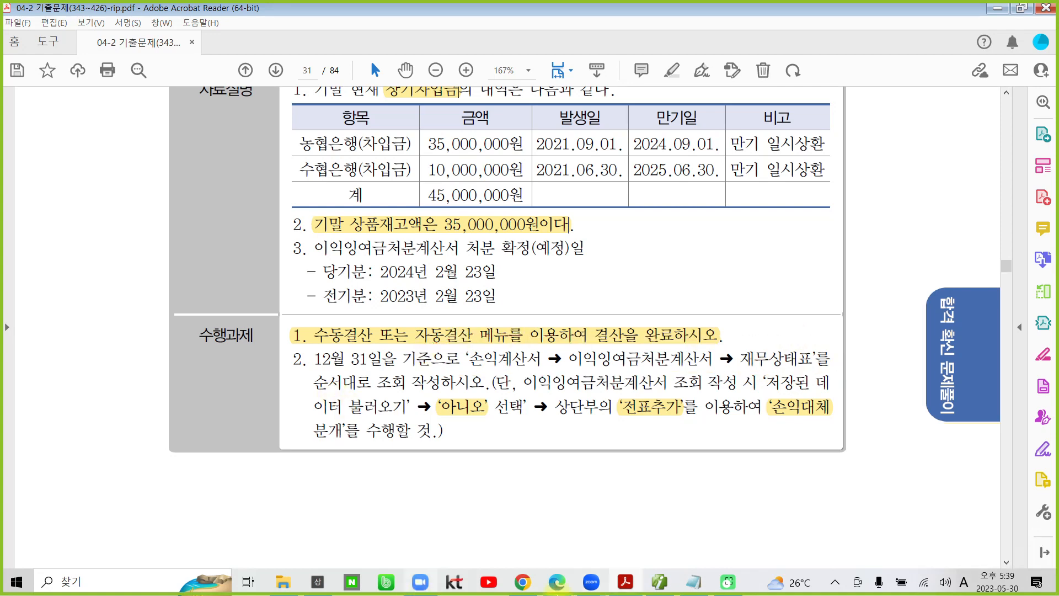
# Switch to the accounting program, open 손익계산서 and query it for month 12.
pyautogui.click(651, 579)
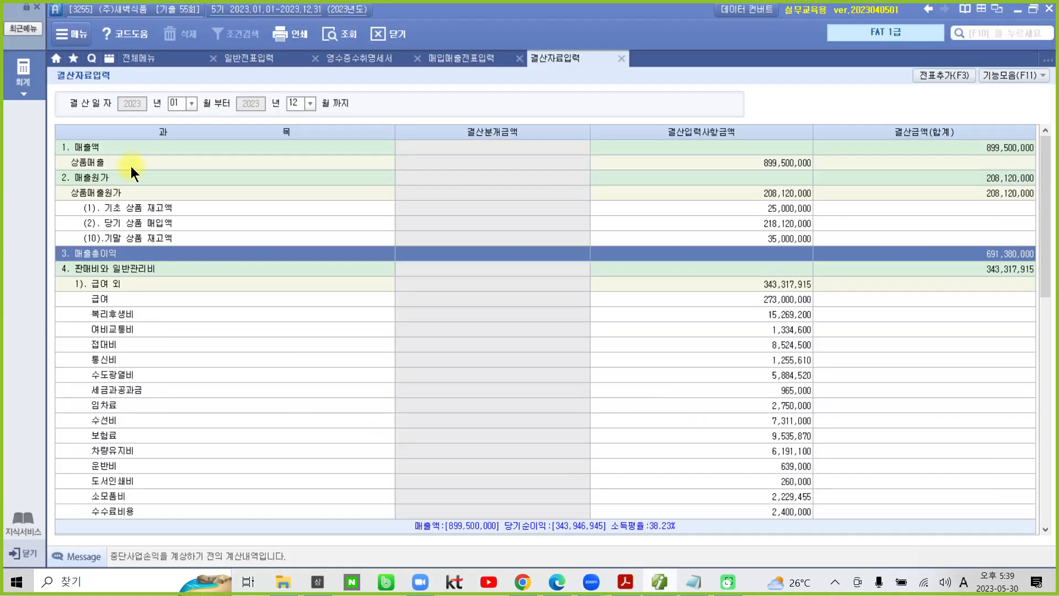
pyautogui.click(146, 61)
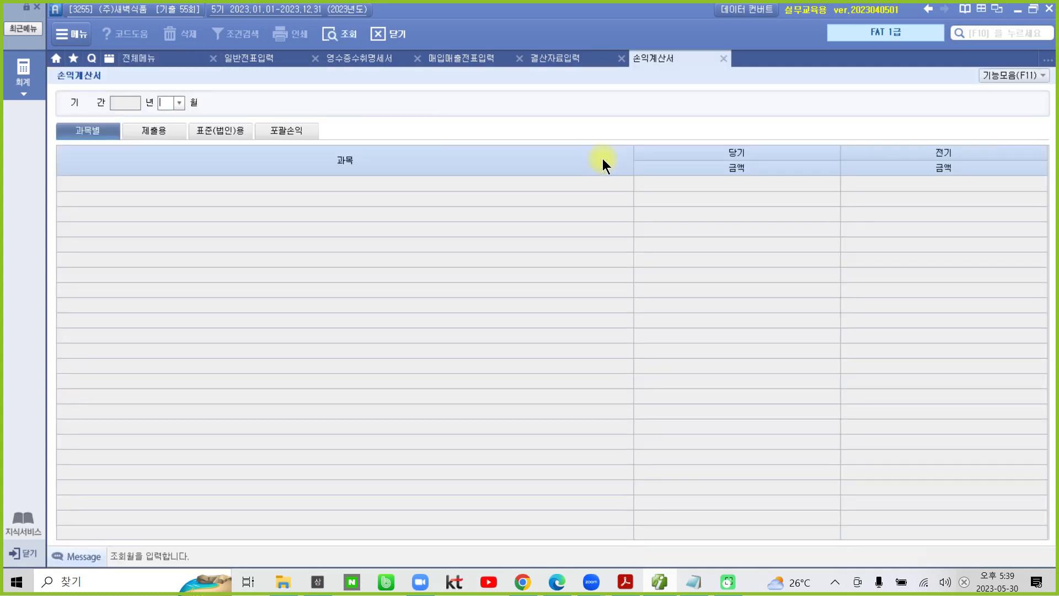
pyautogui.write('12')
pyautogui.press('Return')
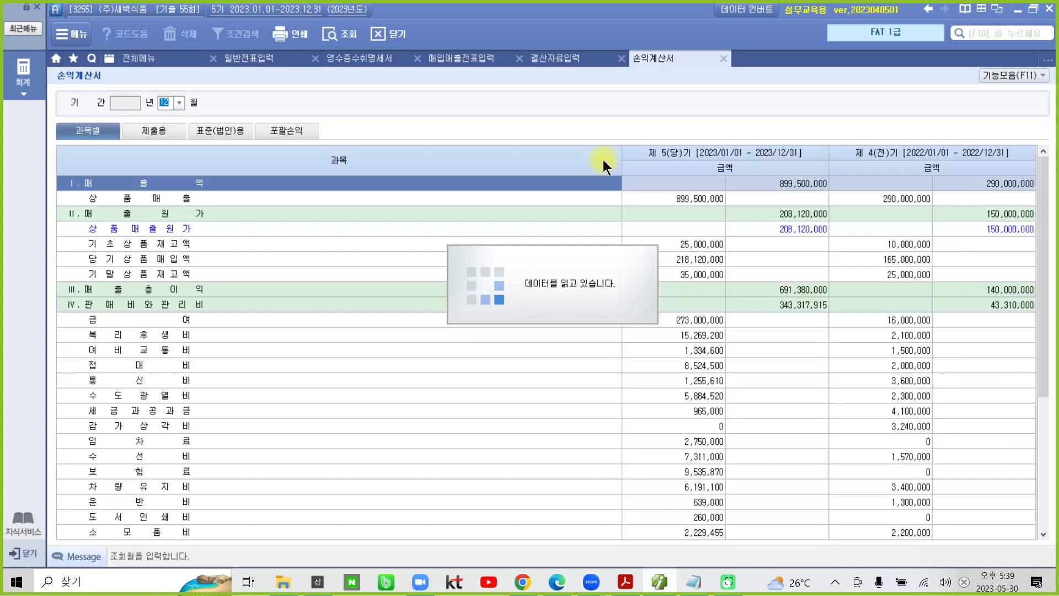
# Fit the 과목 column of 손익계산서 to its contents and select the current-period 당기순이익 amount.
pyautogui.doubleClick(621, 156)
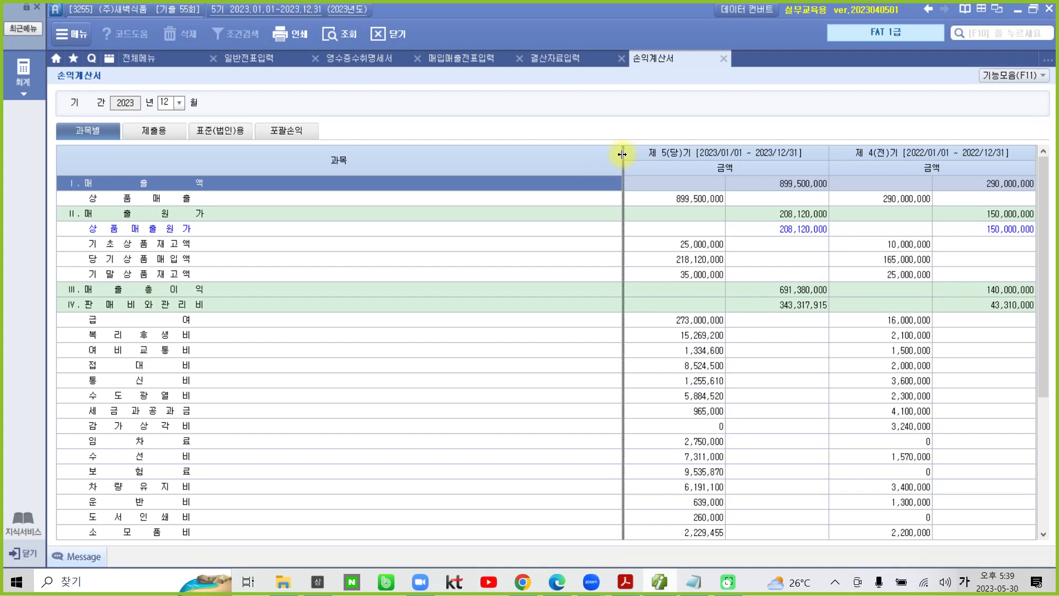
pyautogui.scroll(-5, 313, 412)
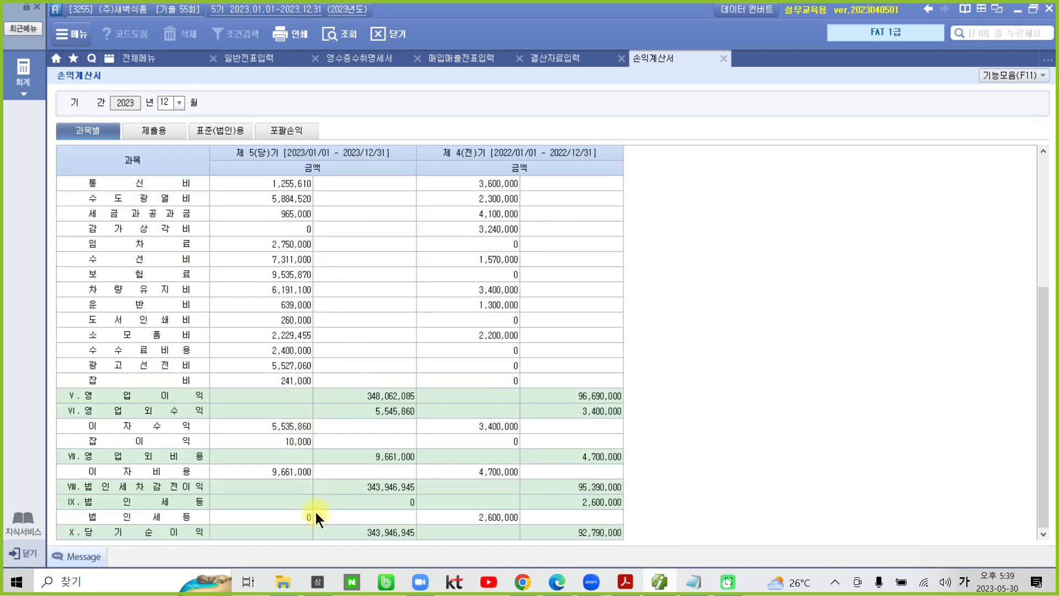
pyautogui.click(349, 531)
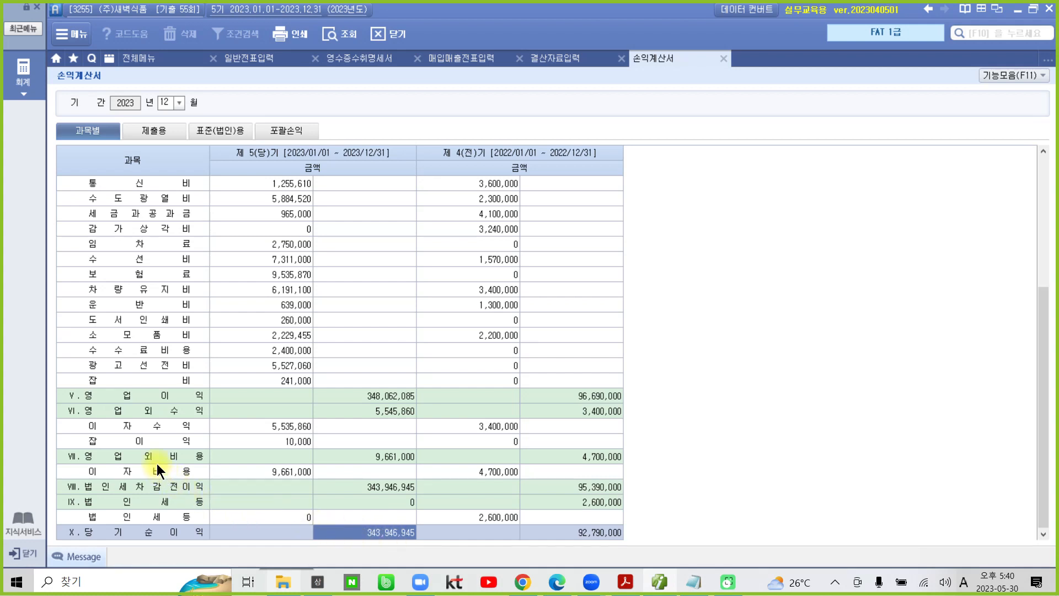
# Mark 이익잉여금처분계산서 with the screen pen, open it, and answer 아니오 to loading the saved data.
pyautogui.click(156, 58)
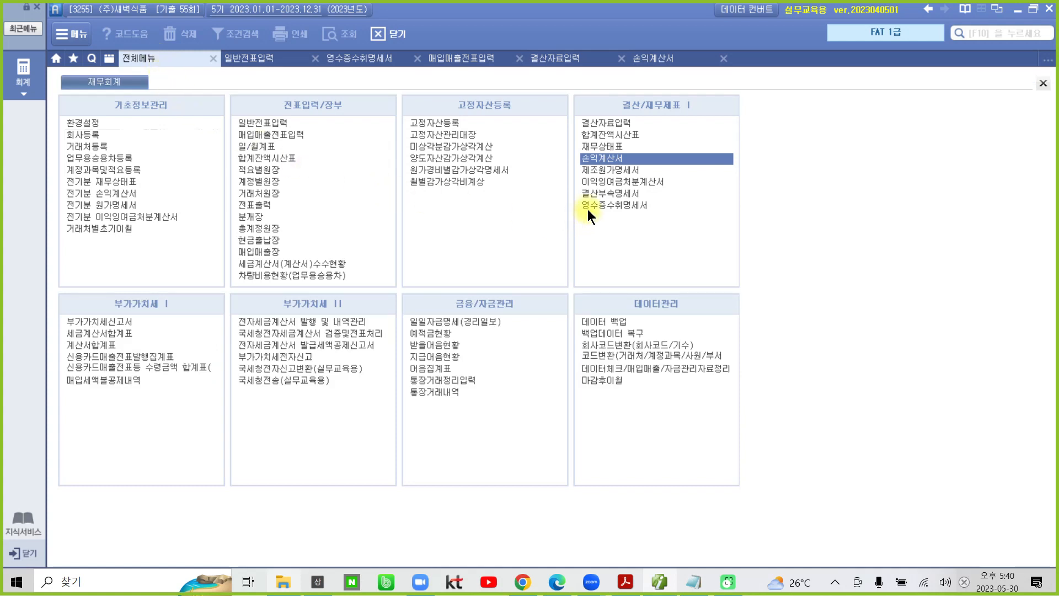
pyautogui.moveTo(567, 173)
pyautogui.mouseDown()
pyautogui.moveTo(673, 192)
pyautogui.moveTo(697, 182)
pyautogui.mouseUp()
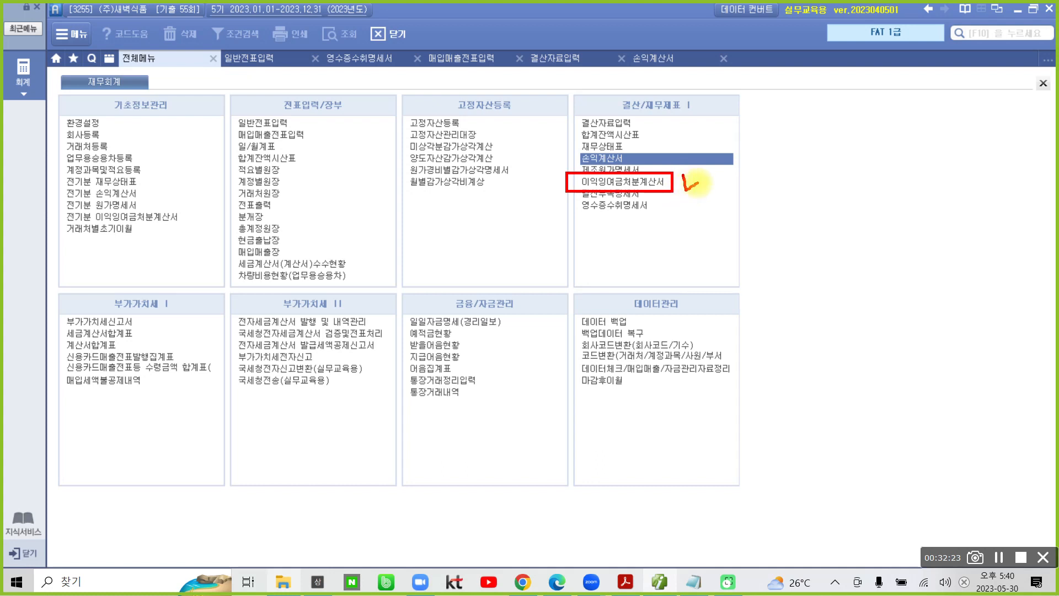
pyautogui.click(604, 179)
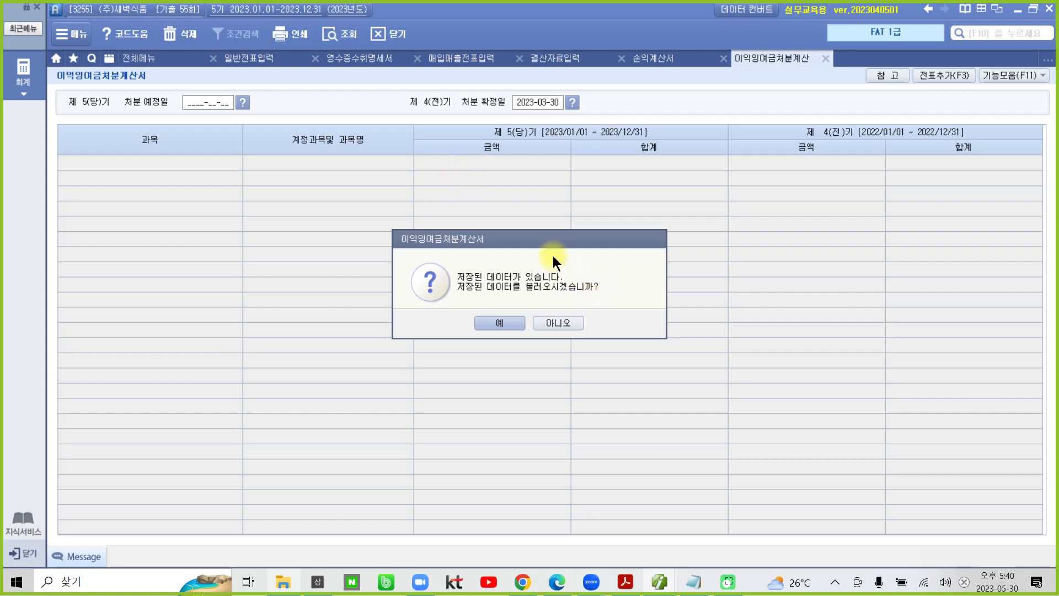
pyautogui.click(561, 323)
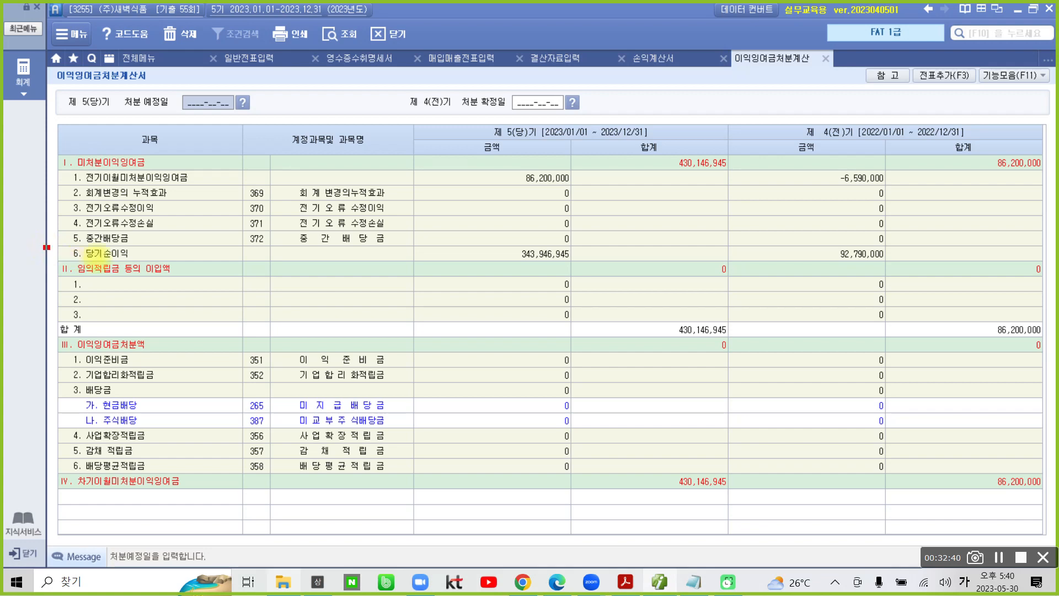
# Box the 당기순이익 row and tick its current-period amount with the screen pen, and clear the marks.
pyautogui.moveTo(46, 246)
pyautogui.mouseDown()
pyautogui.moveTo(367, 277)
pyautogui.moveTo(628, 279)
pyautogui.mouseUp()
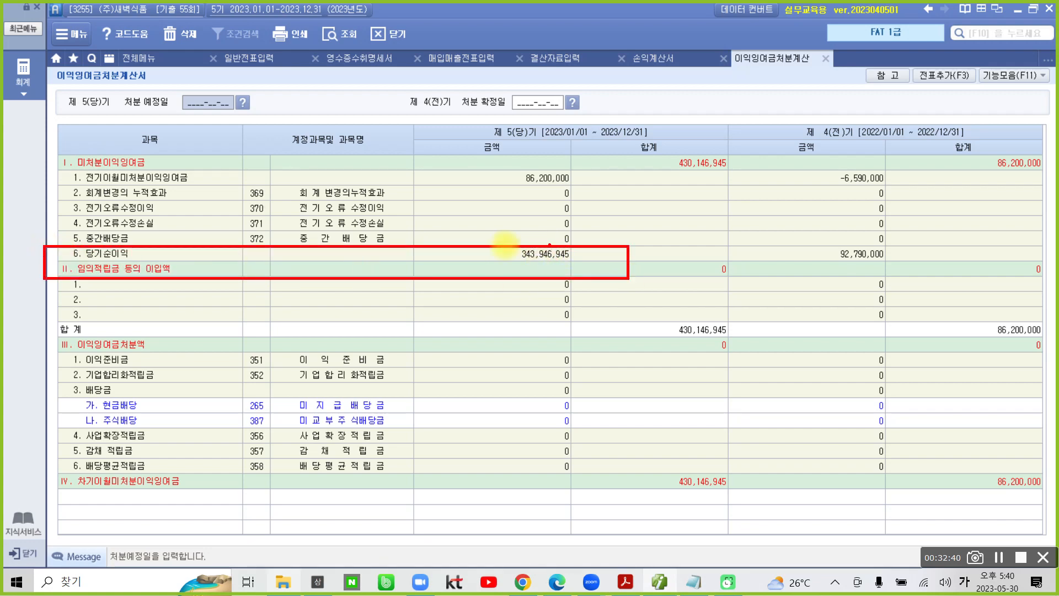
pyautogui.moveTo(483, 246); pyautogui.dragTo(508, 234)
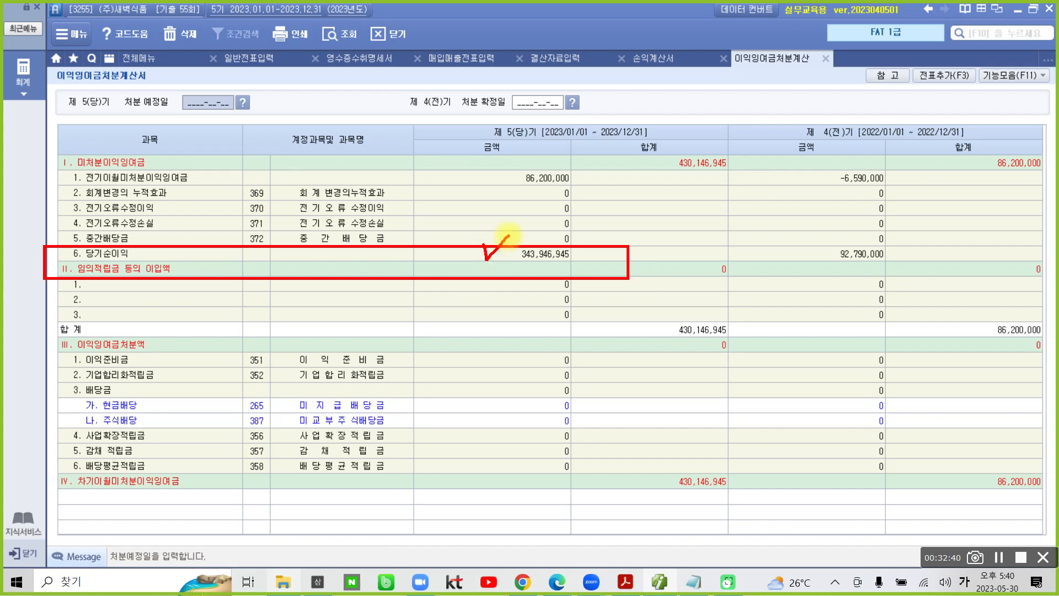
pyautogui.press('Escape')
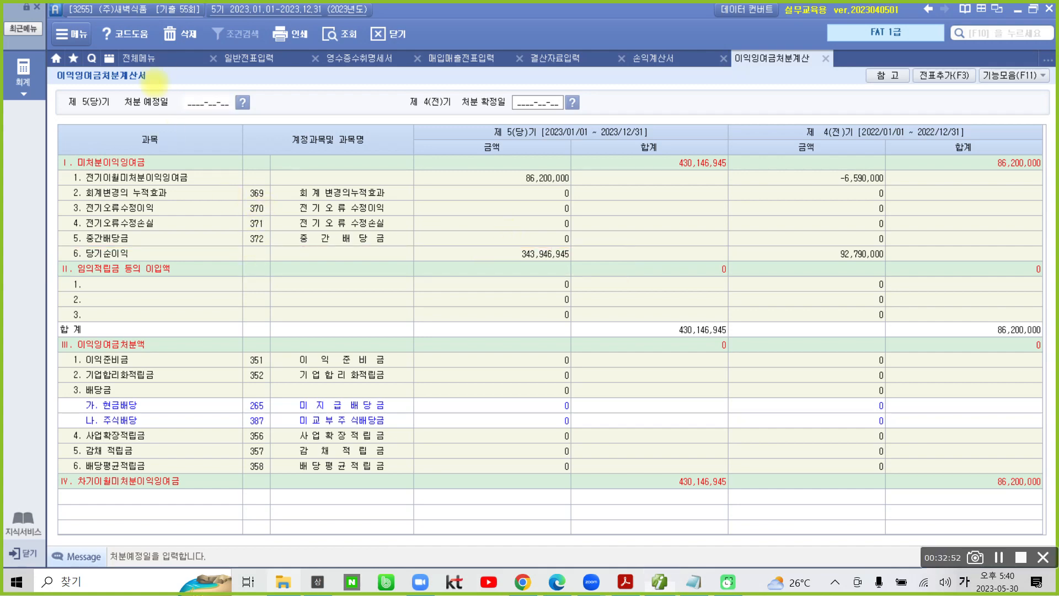
# Circle the 당기 처분 예정일 and 전기 처분 확정일 fields with the screen pen, and clear the marks.
pyautogui.moveTo(212, 128)
pyautogui.mouseDown()
pyautogui.moveTo(104, 113)
pyautogui.moveTo(241, 83)
pyautogui.moveTo(213, 134)
pyautogui.mouseUp()
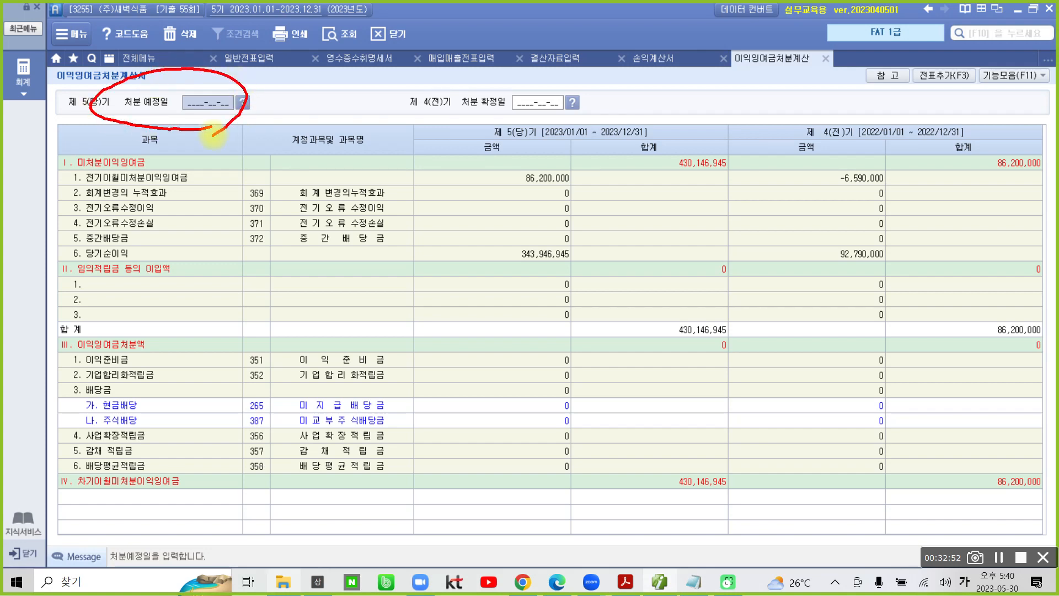
pyautogui.moveTo(577, 123)
pyautogui.mouseDown()
pyautogui.moveTo(436, 116)
pyautogui.moveTo(438, 87)
pyautogui.moveTo(583, 122)
pyautogui.mouseUp()
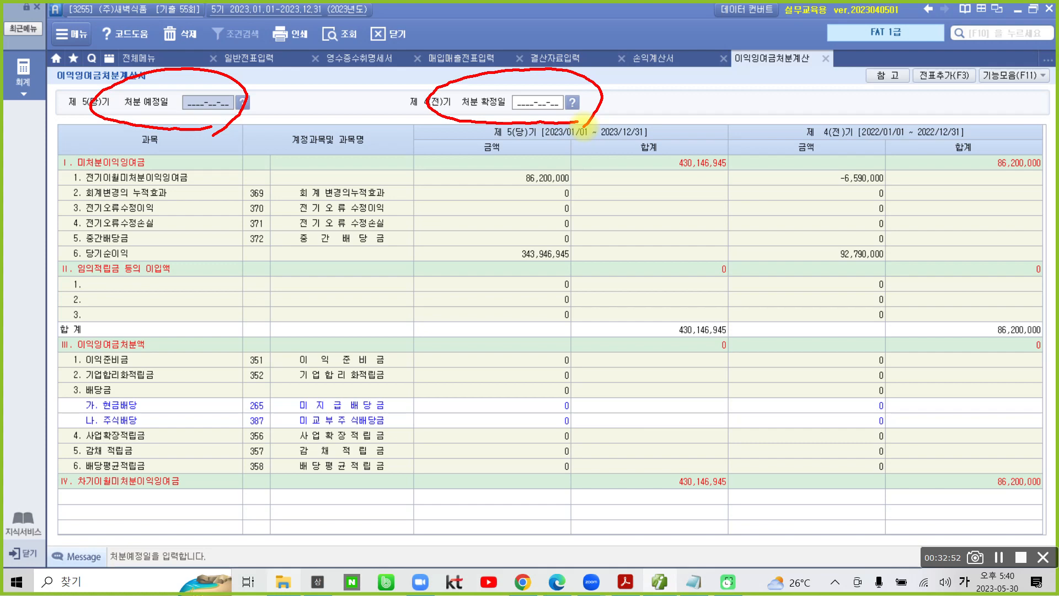
pyautogui.press('Escape')
# Enter 2024-02-23 as the 당기 처분 예정일 and 2023-02-23 as the 전기 처분 확정일.
pyautogui.write('2024-')
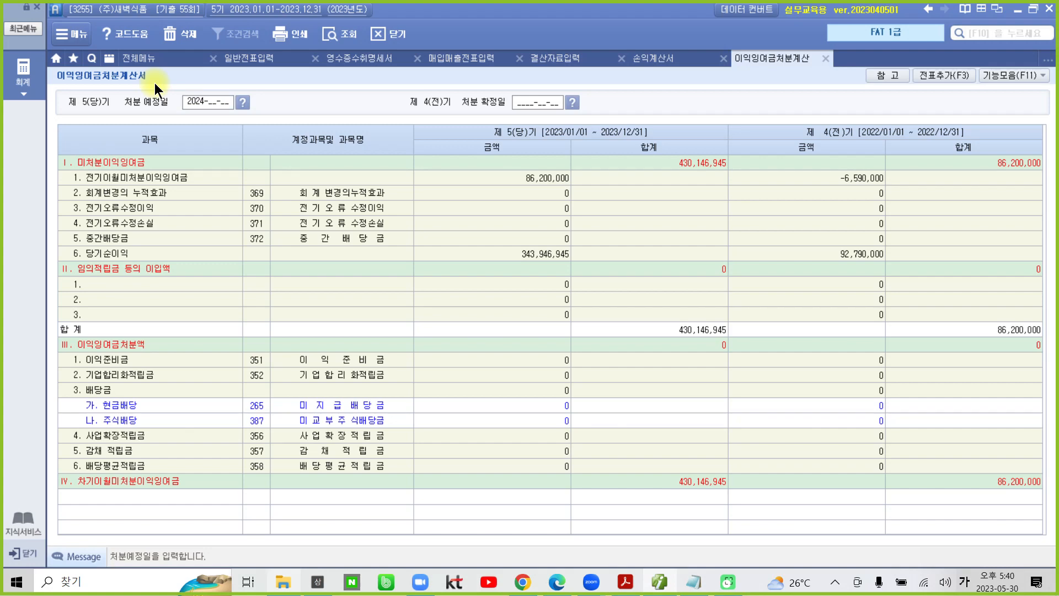
pyautogui.write('02-23')
pyautogui.press('Return')
pyautogui.write('2023-')
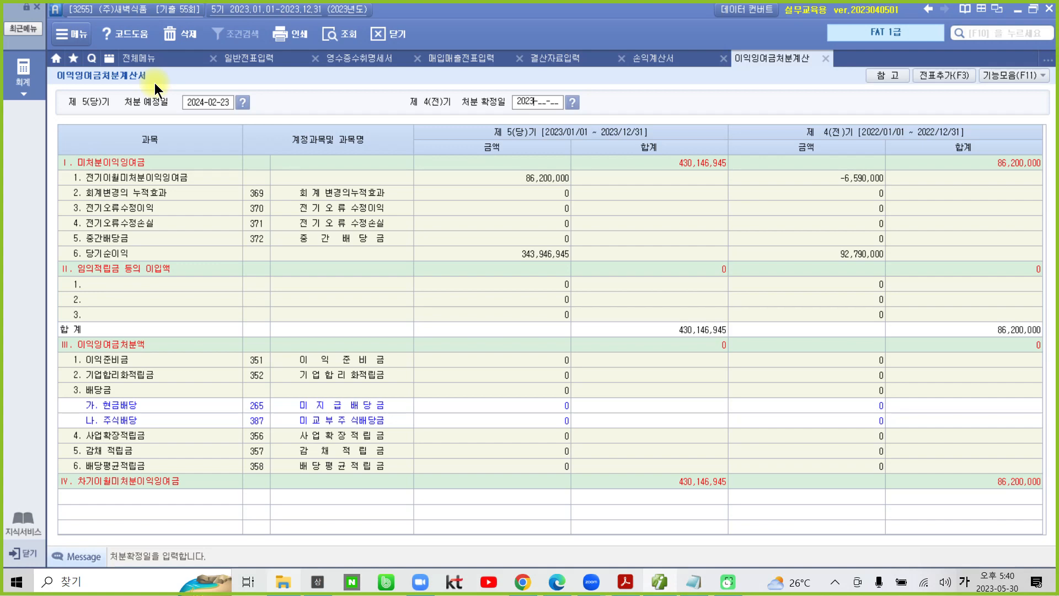
pyautogui.write('02-23')
pyautogui.press('Return')
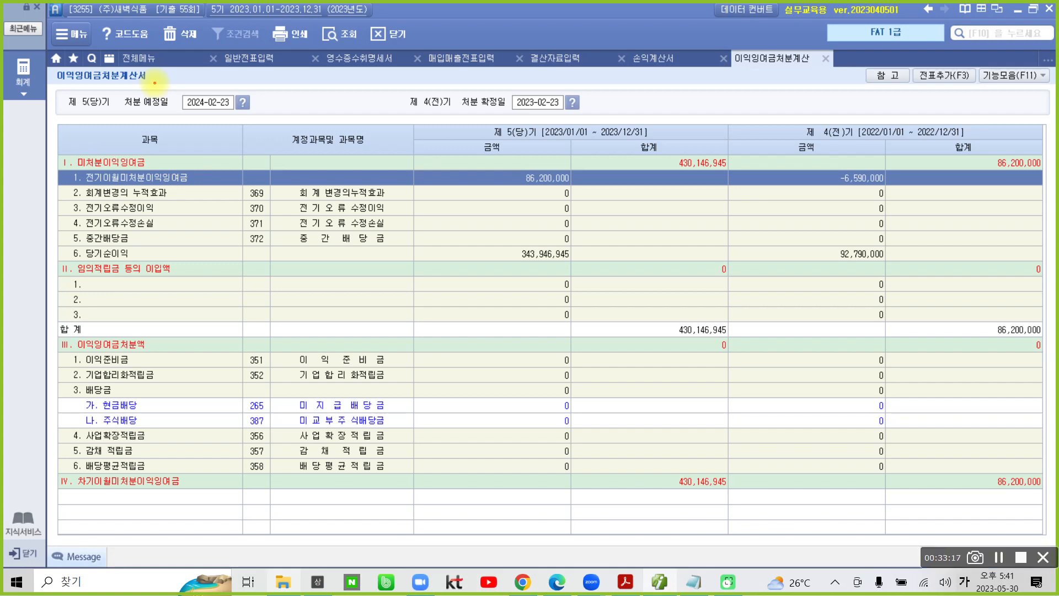
# Circle 전표추가 with an arrow, clear the marks, and add the 손익대체 entries from 이익잉여금처분계산서 to 일반전표.
pyautogui.moveTo(965, 108)
pyautogui.mouseDown()
pyautogui.moveTo(932, 43)
pyautogui.moveTo(987, 78)
pyautogui.moveTo(930, 141)
pyautogui.moveTo(900, 323)
pyautogui.mouseUp()
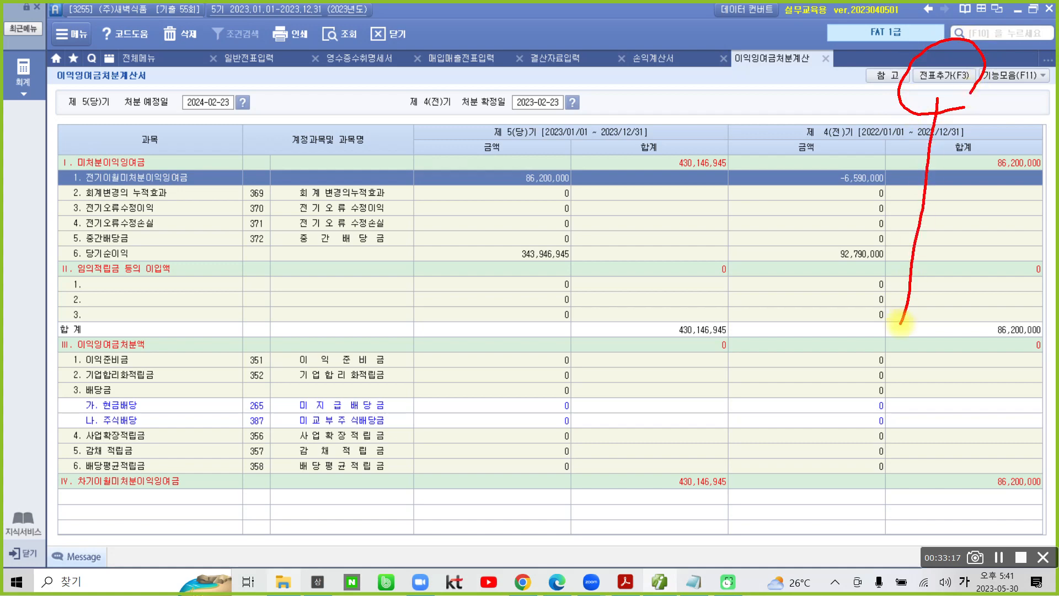
pyautogui.moveTo(910, 120)
pyautogui.mouseDown()
pyautogui.moveTo(962, 118)
pyautogui.moveTo(940, 102)
pyautogui.mouseUp()
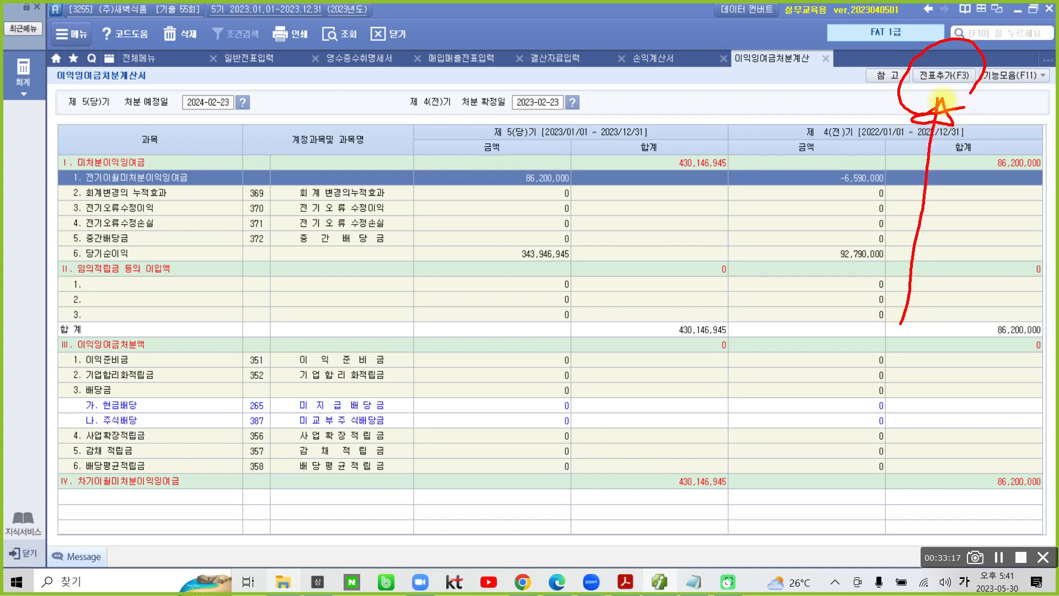
pyautogui.press('Escape')
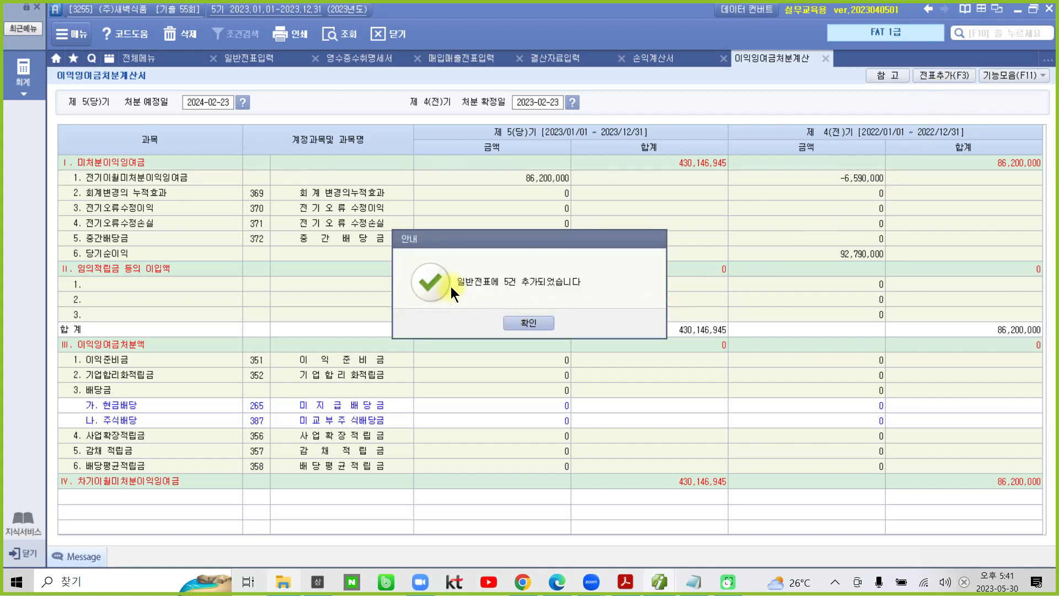
pyautogui.click(527, 322)
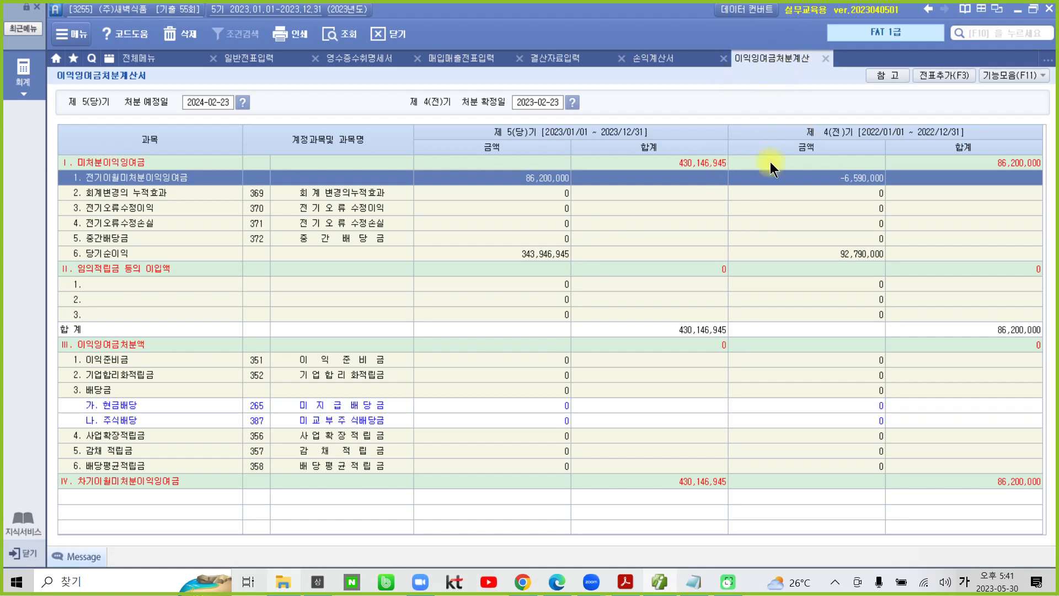
# Open 재무상태표, query it for month 12 of 2023, and fit the 과목 column to its contents.
pyautogui.click(145, 54)
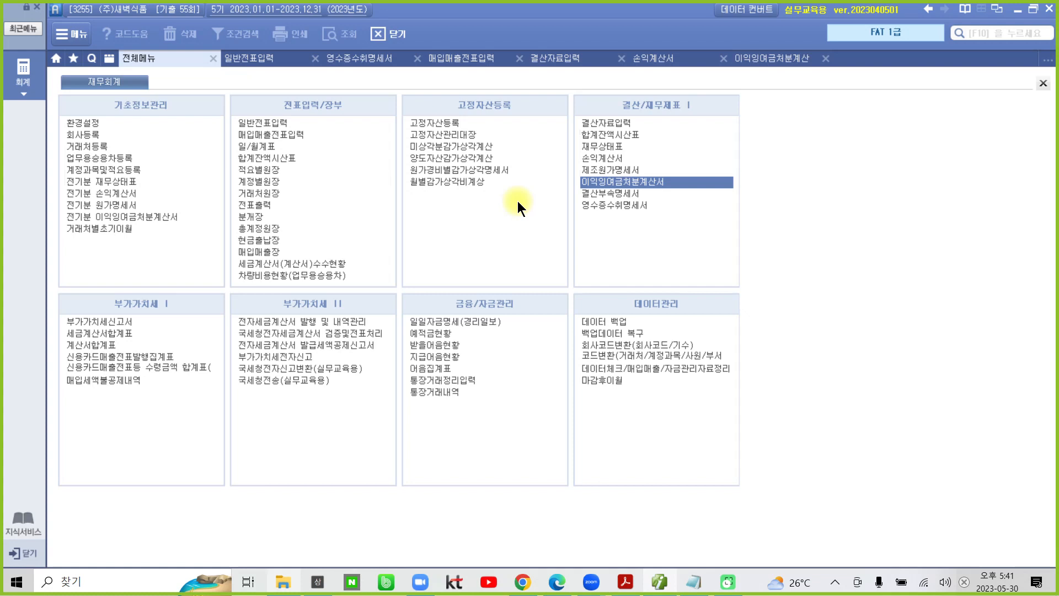
pyautogui.click(615, 147)
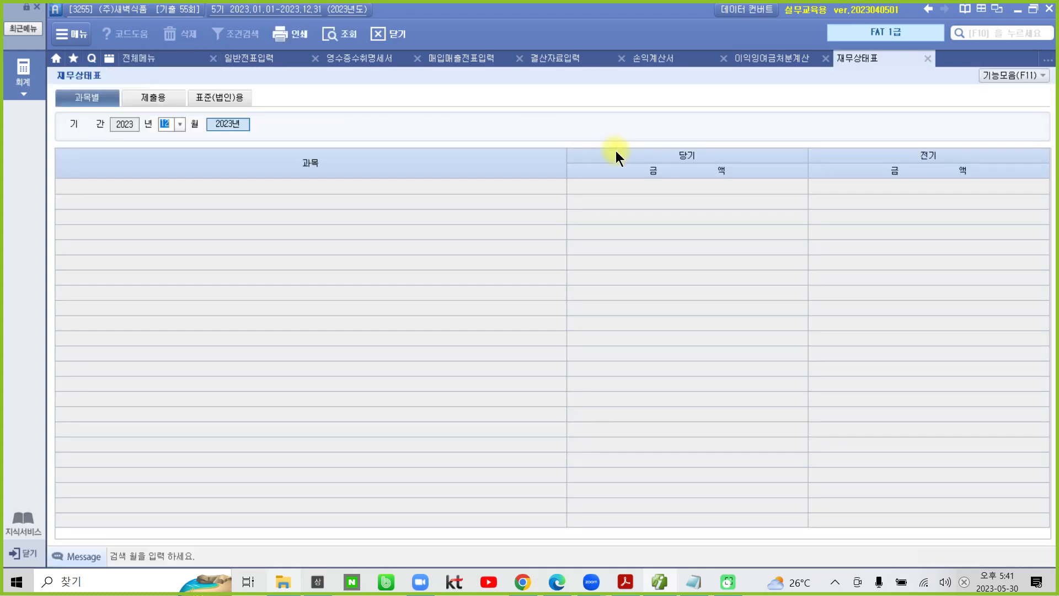
pyautogui.press('Return')
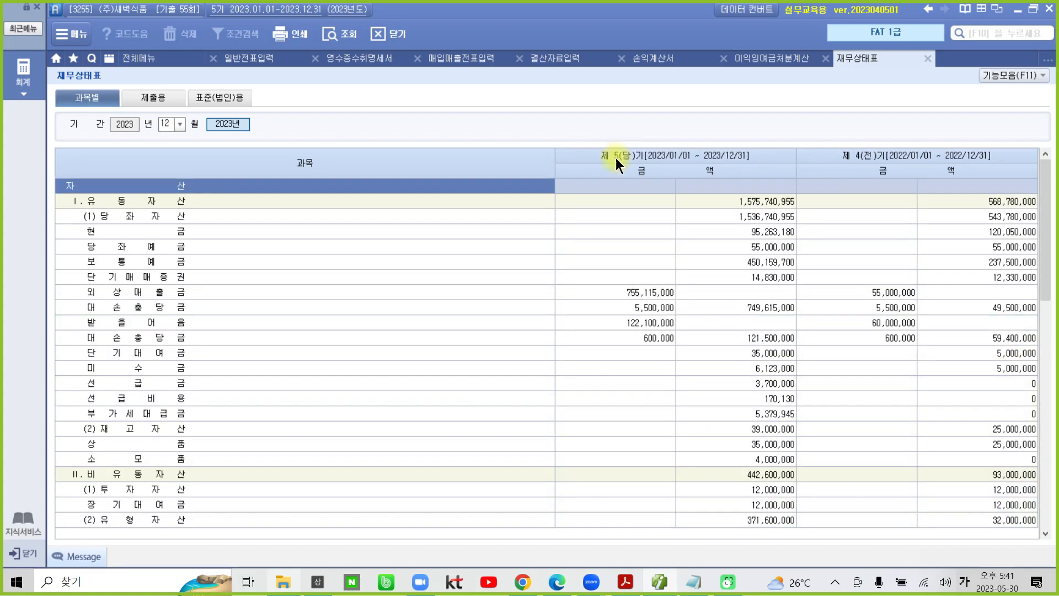
pyautogui.doubleClick(555, 174)
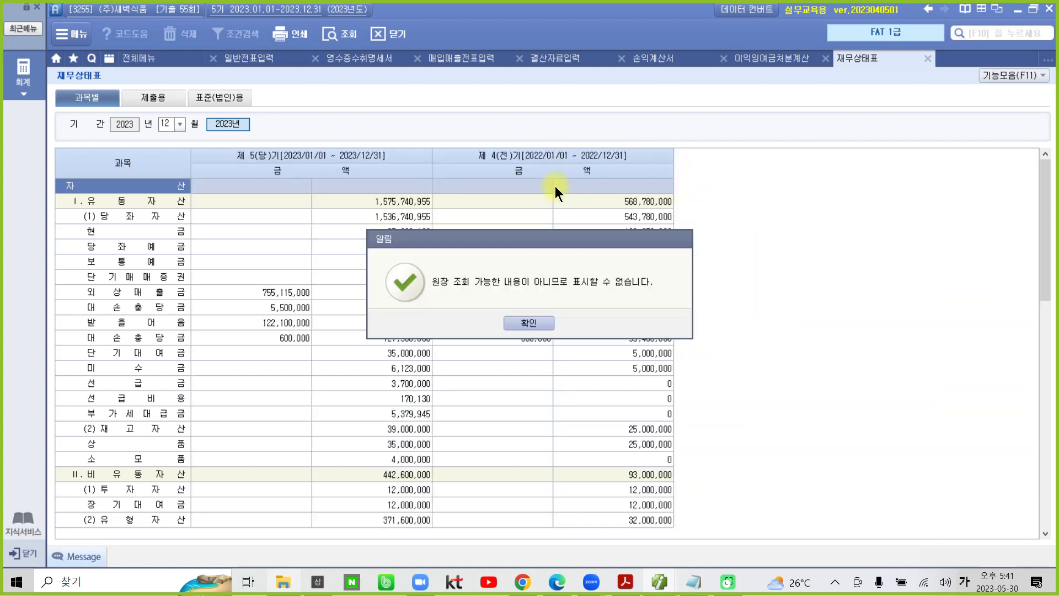
pyautogui.click(502, 325)
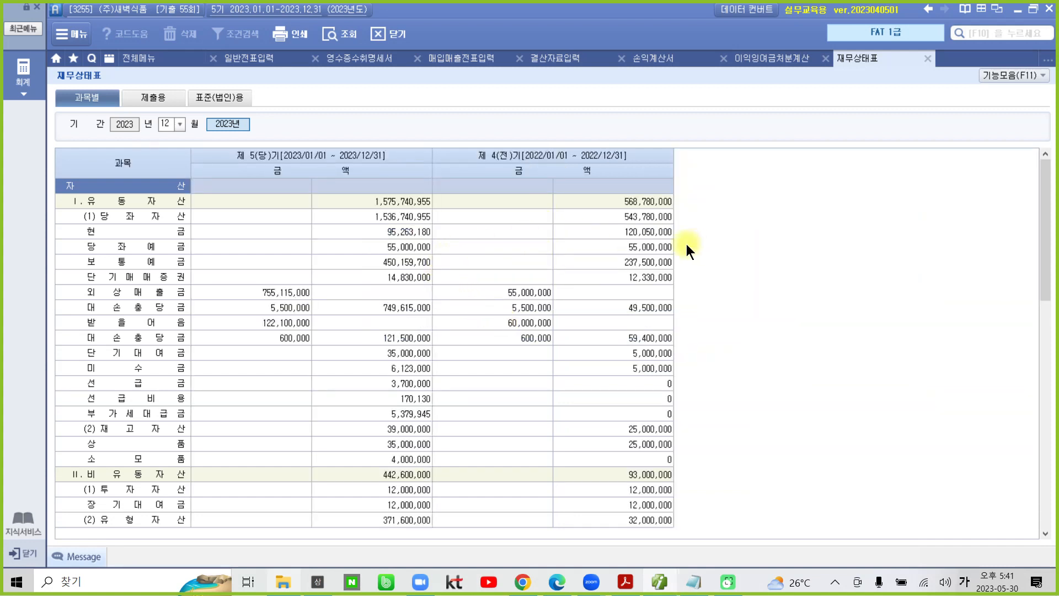
# Switch to the exam PDF in Acrobat Reader and read through the answer-entry instructions and 평가문제 11 to 30, down to 회계정보분석 question 31.
pyautogui.click(625, 581)
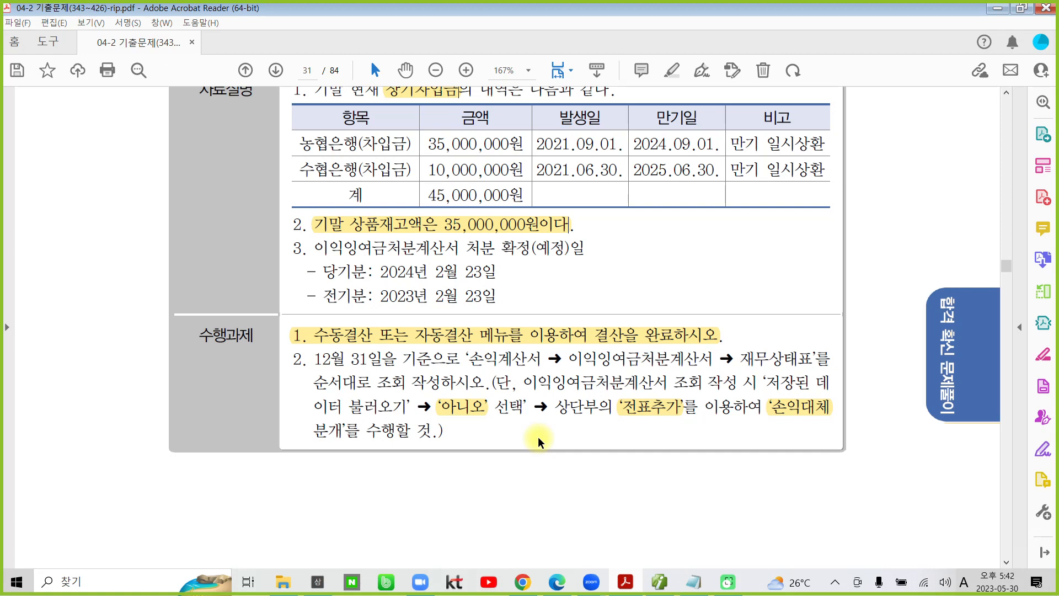
pyautogui.scroll(-10, 538, 441)
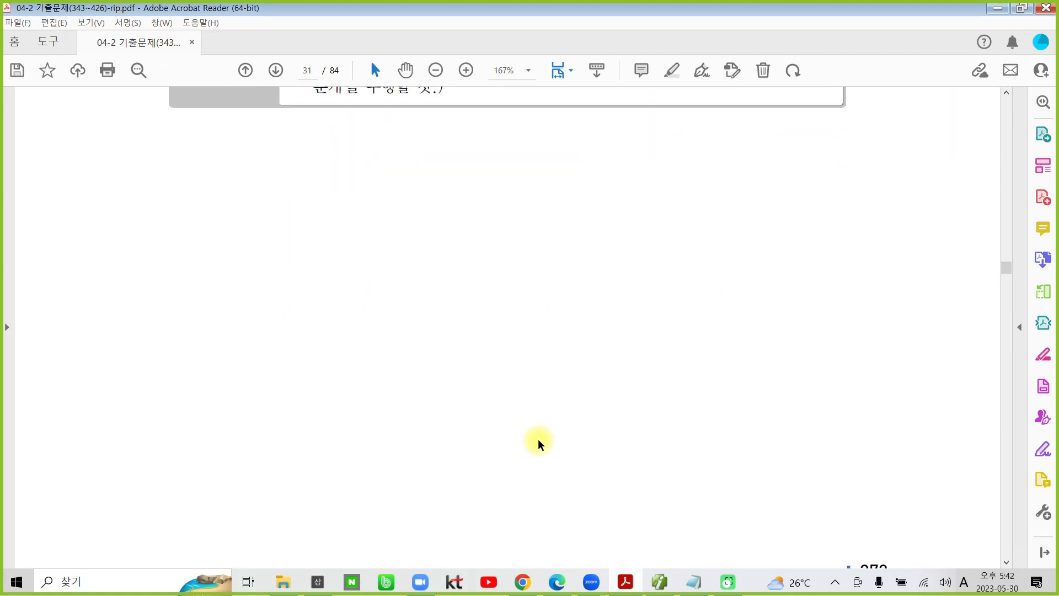
pyautogui.scroll(-15, 538, 441)
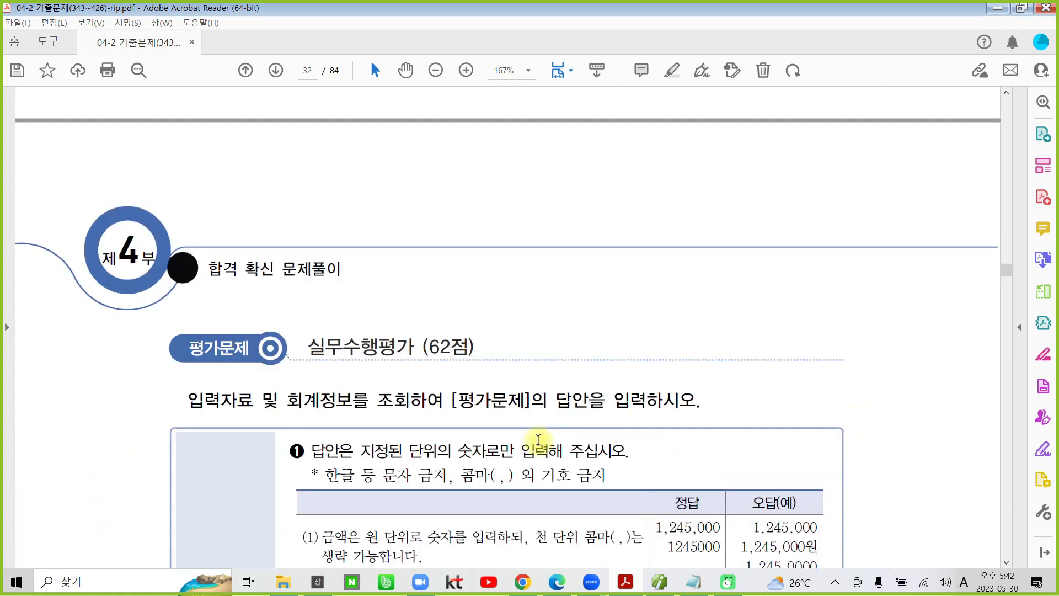
pyautogui.scroll(-5, 538, 439)
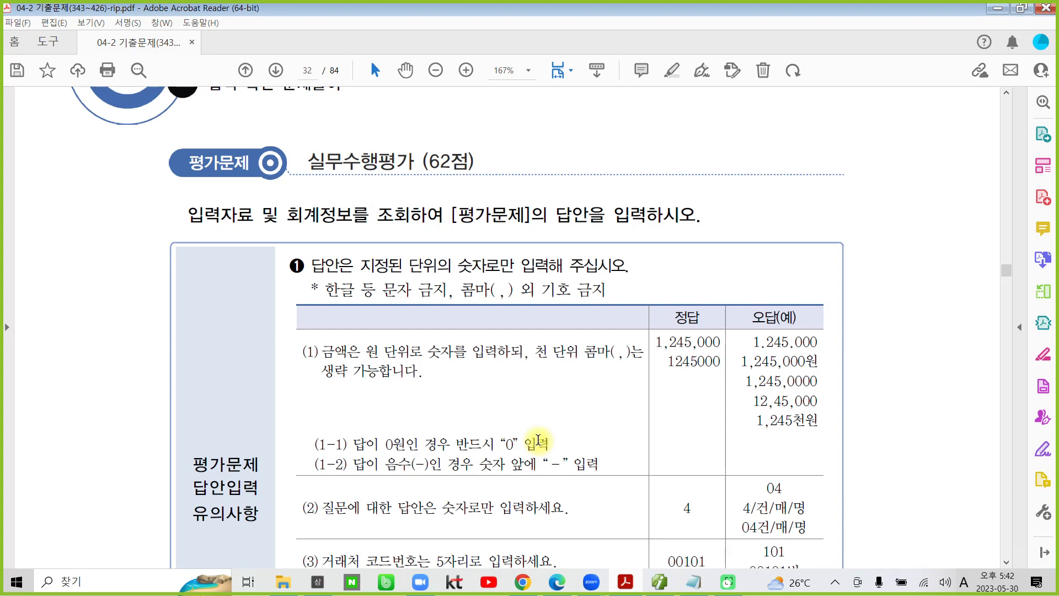
pyautogui.scroll(-2, 538, 440)
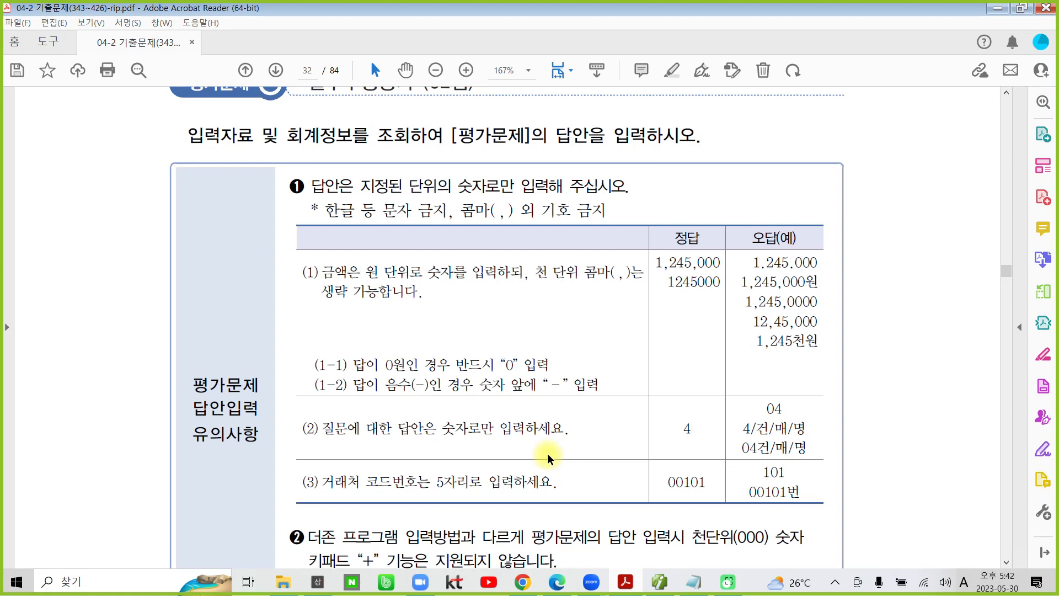
pyautogui.scroll(-10, 548, 458)
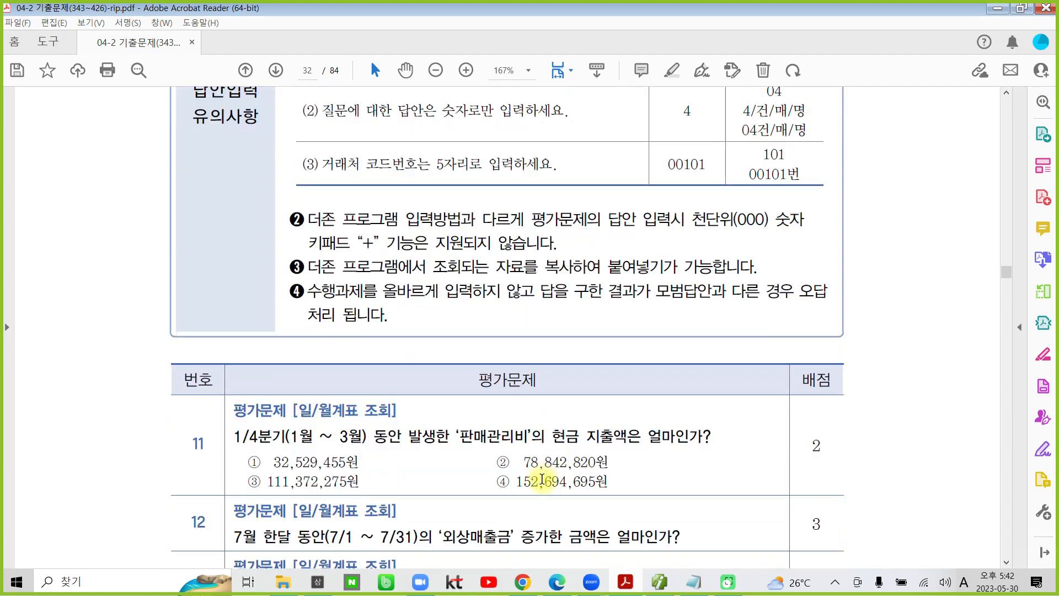
pyautogui.scroll(-15, 547, 487)
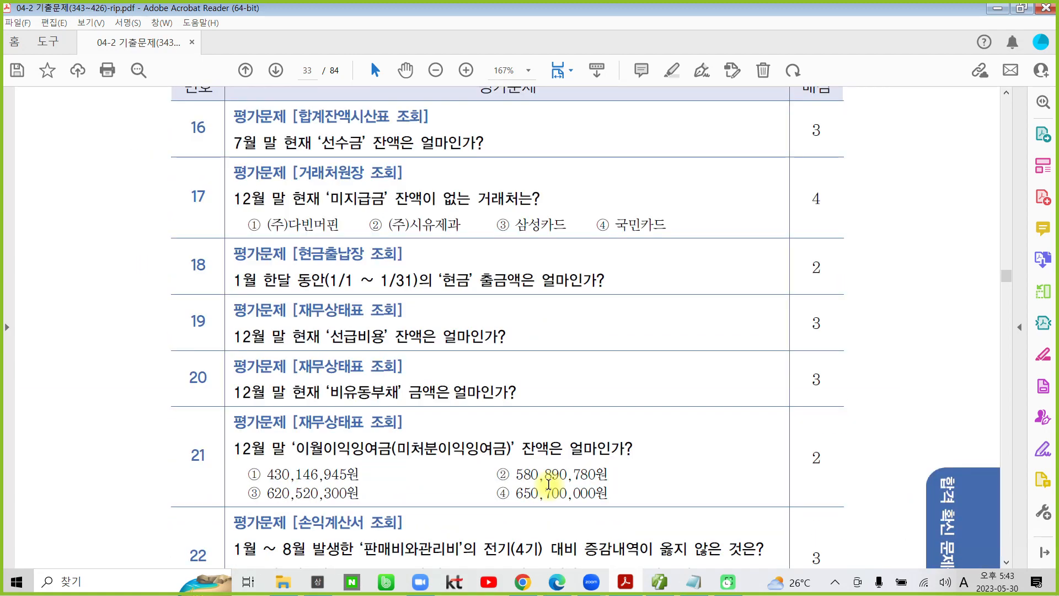
pyautogui.scroll(-15, 547, 485)
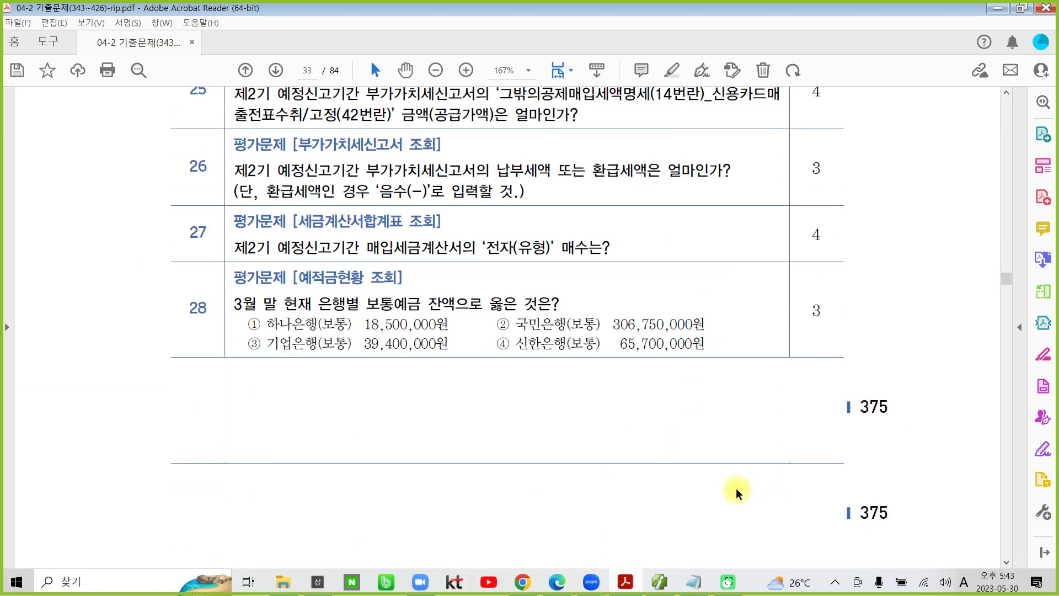
pyautogui.scroll(-10, 773, 394)
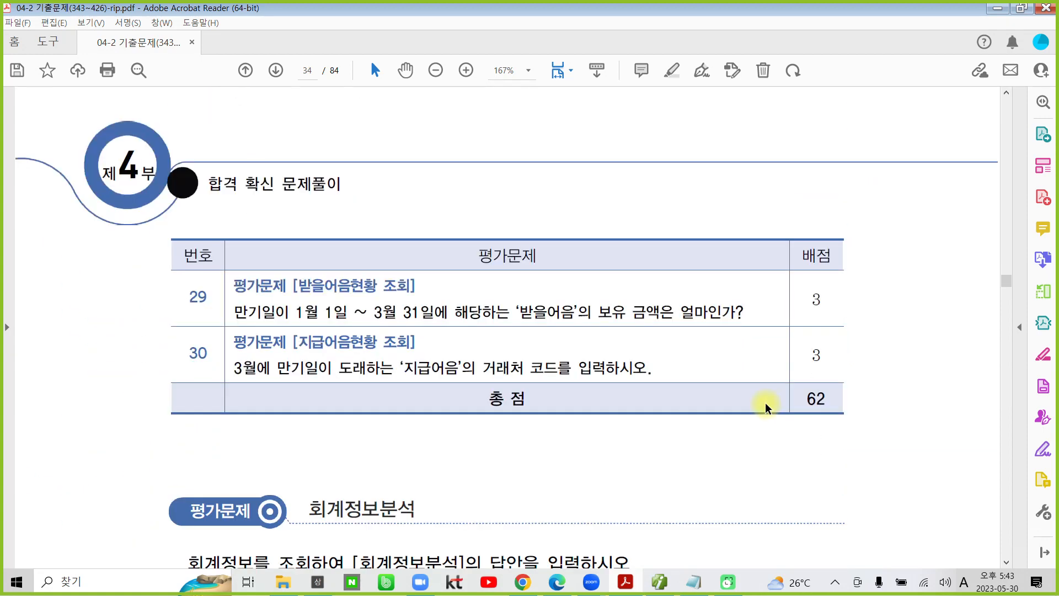
pyautogui.scroll(-10, 549, 434)
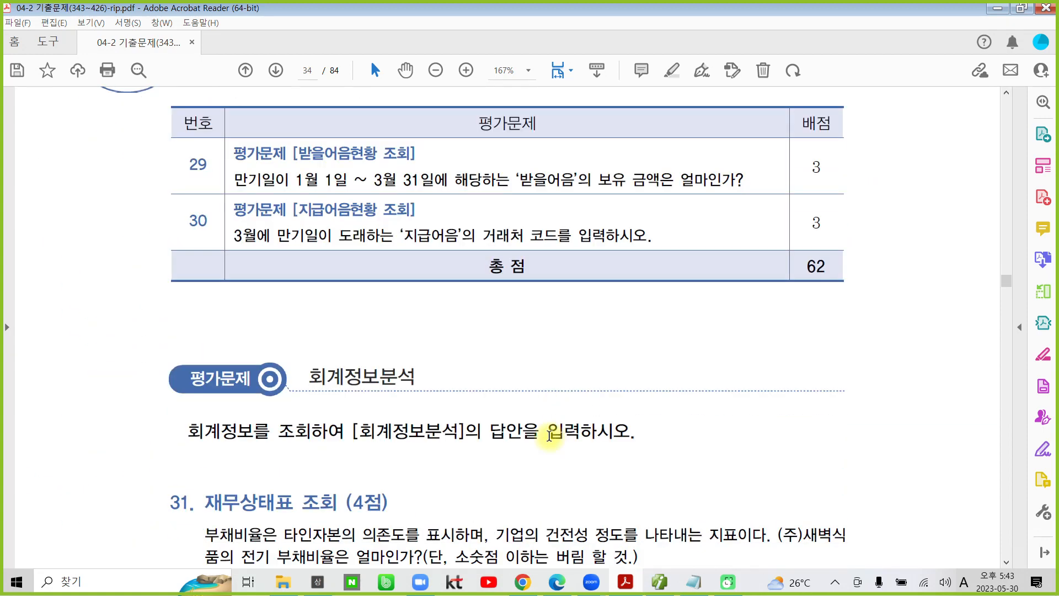
pyautogui.scroll(-9, 548, 436)
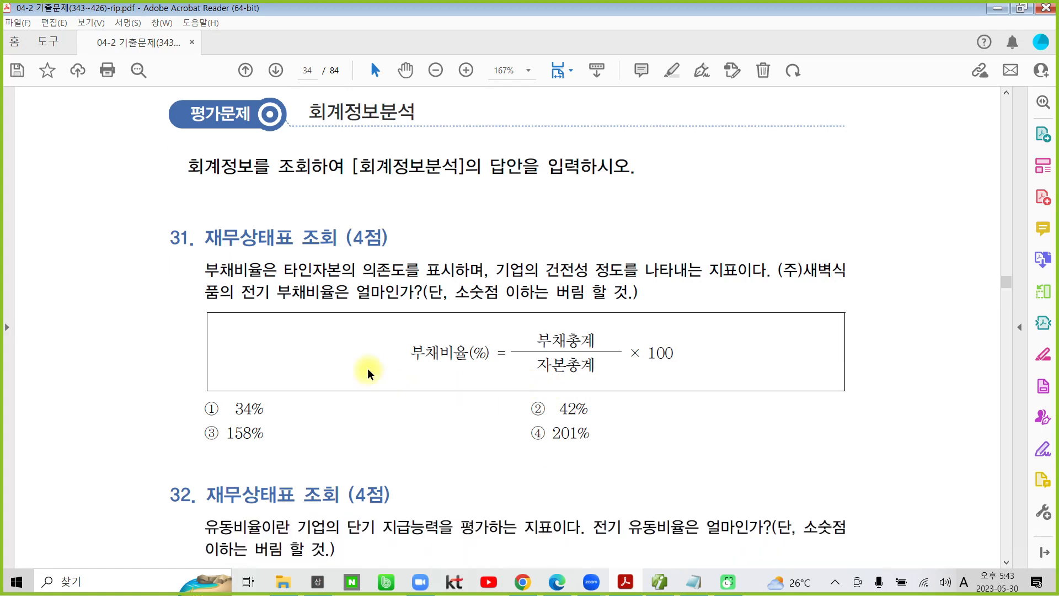
pyautogui.scroll(7, 377, 389)
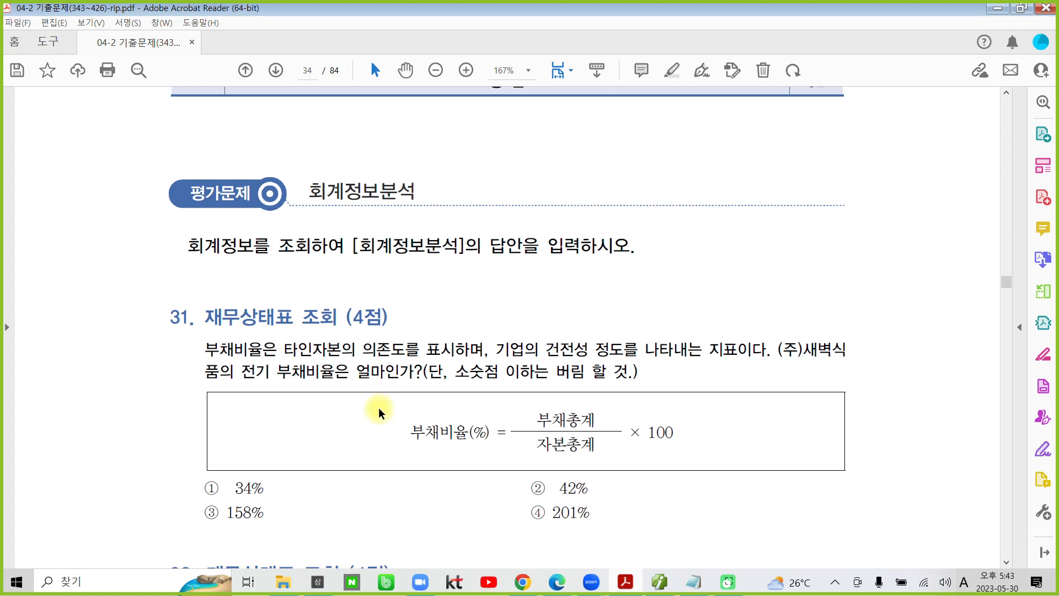
# Circle the 회계정보분석 heading and the words 전기 부채비율 in question 31 with the screen pen, and clear the marks.
pyautogui.hotkey('ctrl', '2')
pyautogui.moveTo(418, 222)
pyautogui.mouseDown()
pyautogui.moveTo(270, 243)
pyautogui.moveTo(267, 141)
pyautogui.moveTo(438, 204)
pyautogui.moveTo(435, 226)
pyautogui.mouseUp()
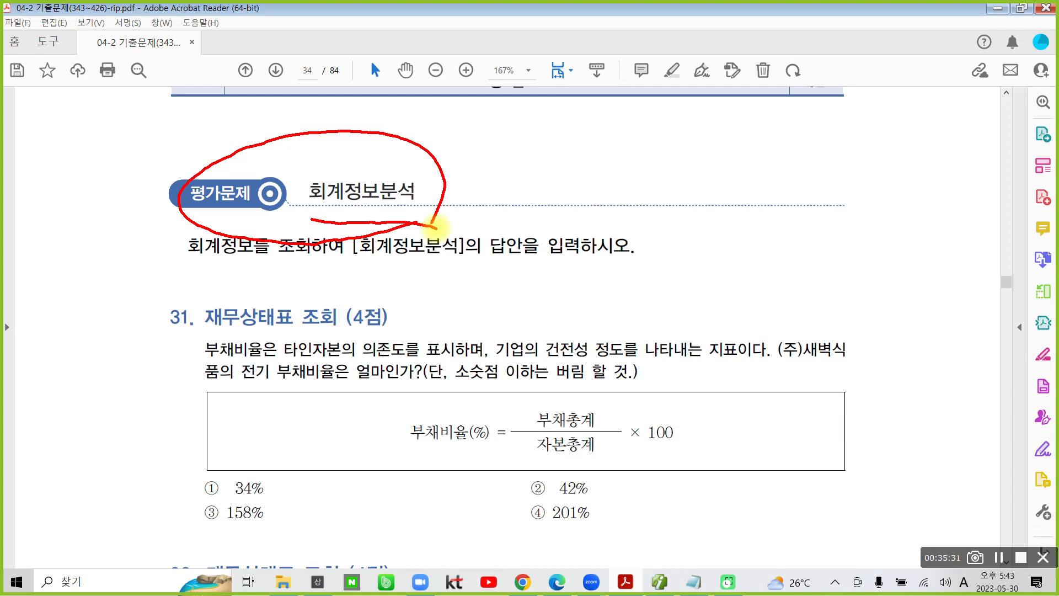
pyautogui.moveTo(246, 354)
pyautogui.mouseDown()
pyautogui.moveTo(236, 392)
pyautogui.moveTo(359, 378)
pyautogui.moveTo(232, 372)
pyautogui.mouseUp()
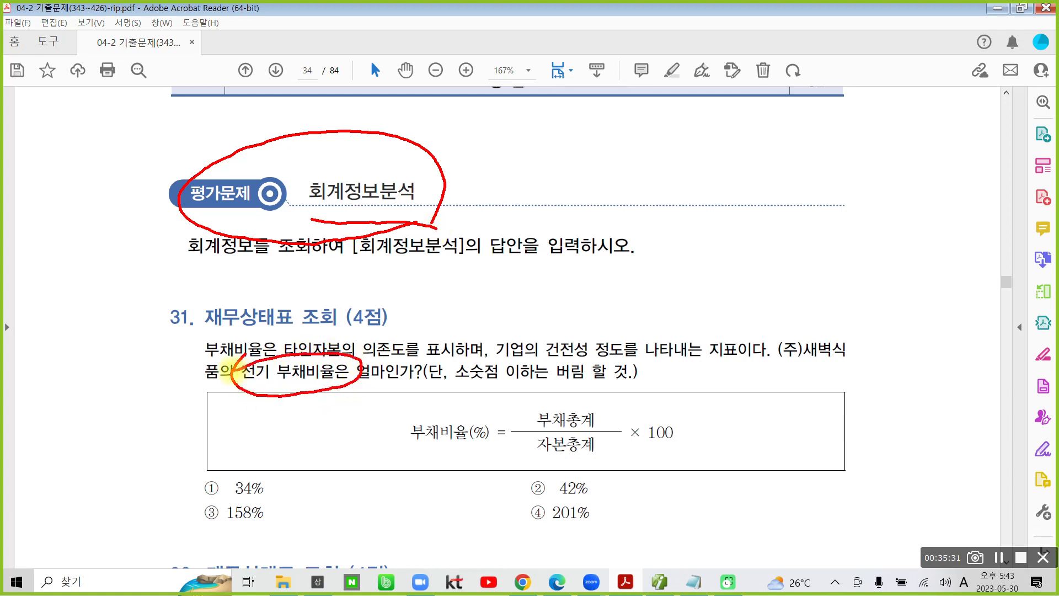
pyautogui.scroll(-4, 406, 457)
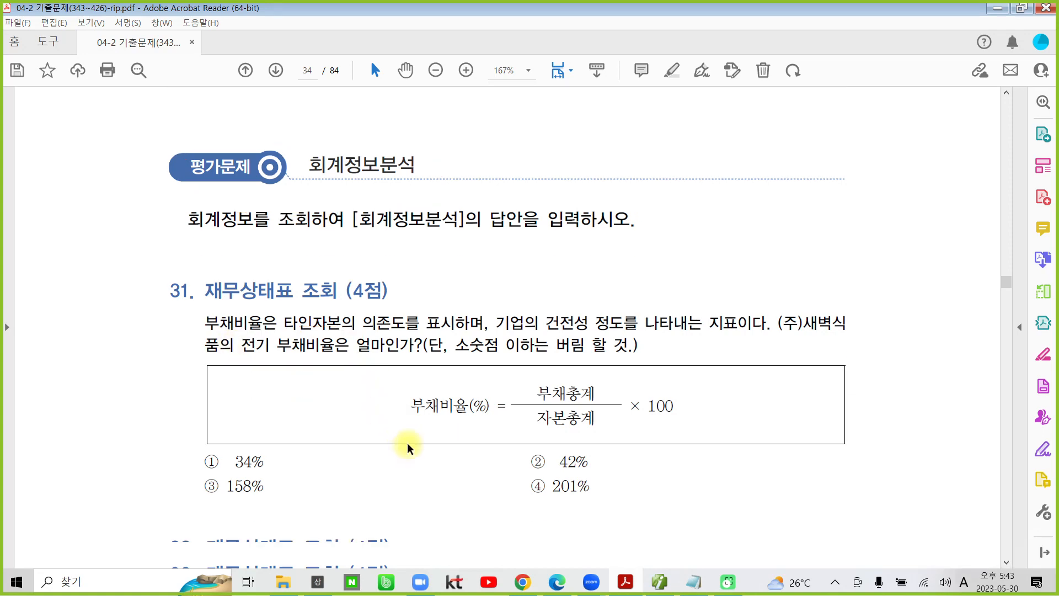
# Circle the words 전기 유동비율 in question 32 with the screen pen, and clear the mark.
pyautogui.scroll(-2, 407, 461)
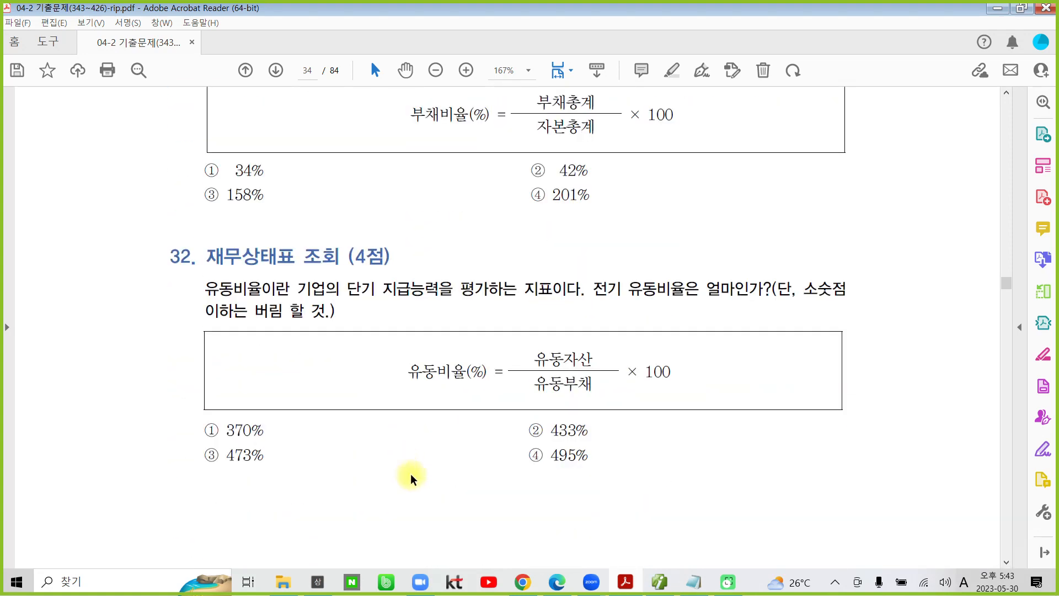
pyautogui.hotkey('ctrl', '2')
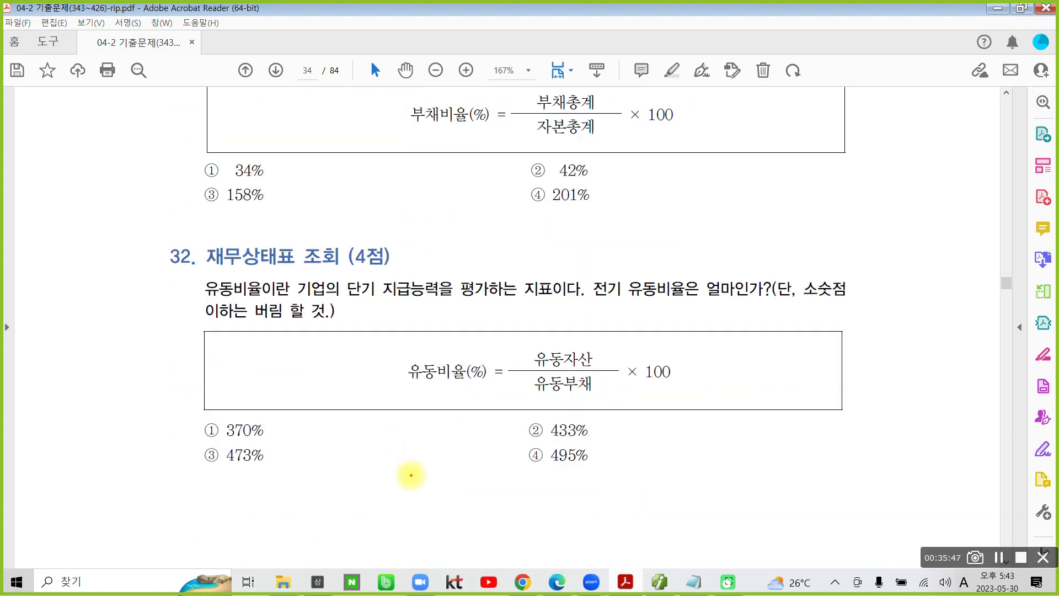
pyautogui.moveTo(612, 316)
pyautogui.mouseDown()
pyautogui.moveTo(586, 291)
pyautogui.moveTo(623, 255)
pyautogui.moveTo(672, 313)
pyautogui.moveTo(618, 329)
pyautogui.mouseUp()
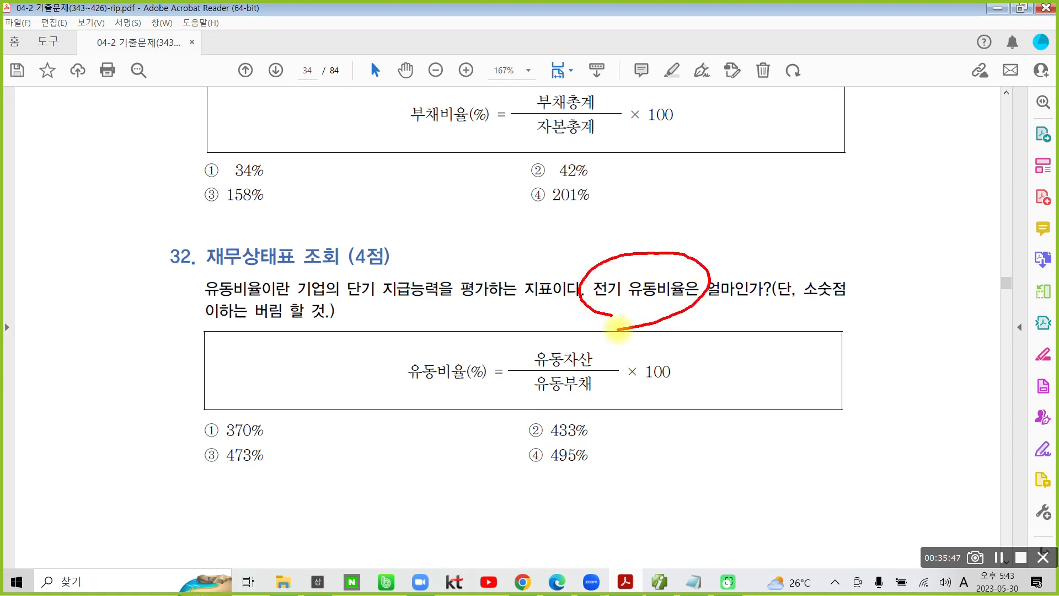
pyautogui.hotkey('ctrl', '2')
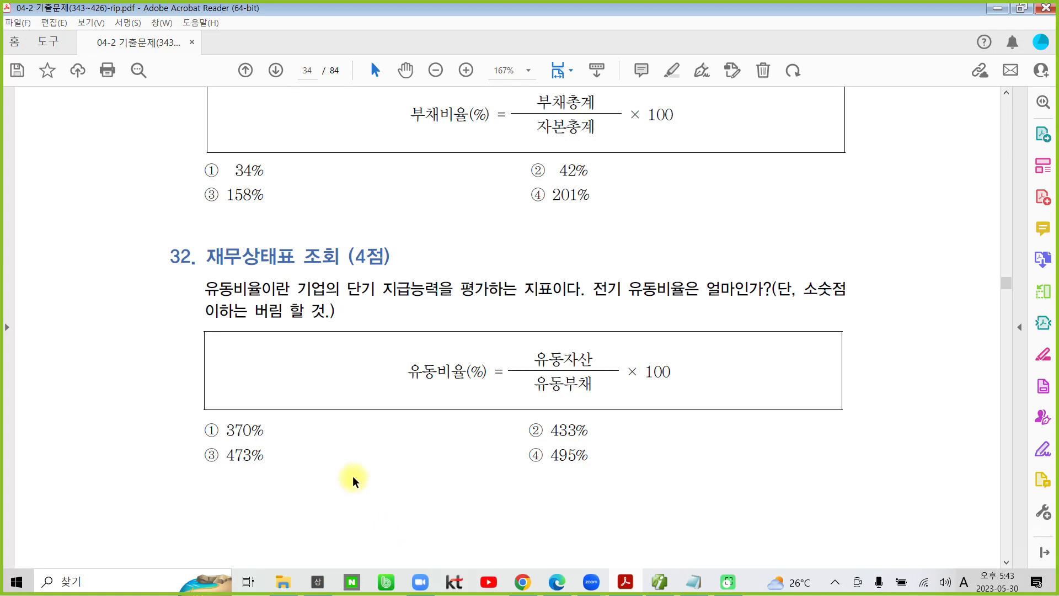
# Highlight the text 계정보분 within the 회계정보분석 heading above question 31.
pyautogui.scroll(2, 353, 480)
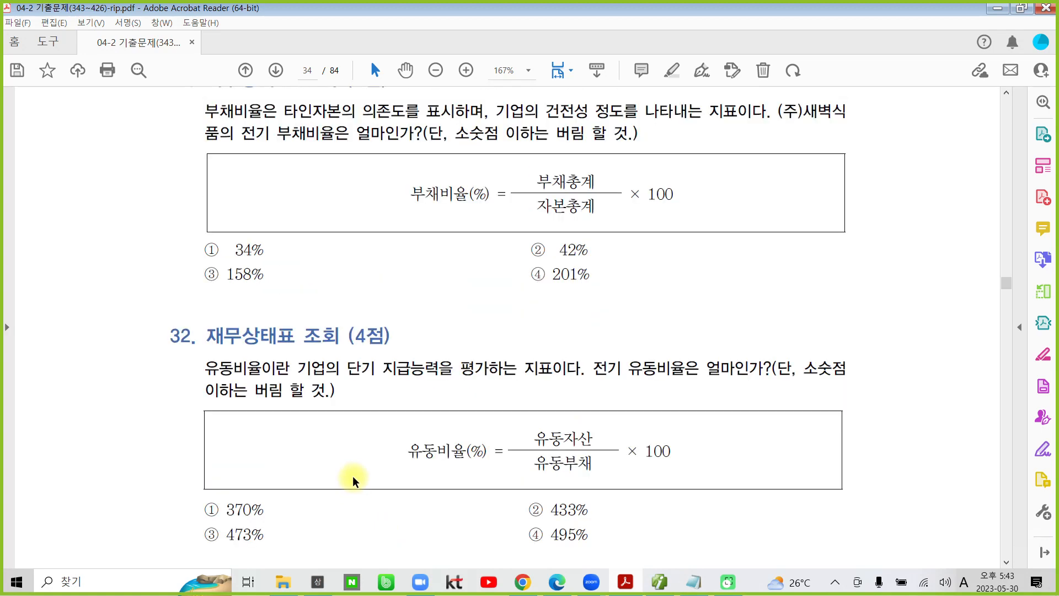
pyautogui.scroll(2, 353, 478)
pyautogui.scroll(2, 353, 477)
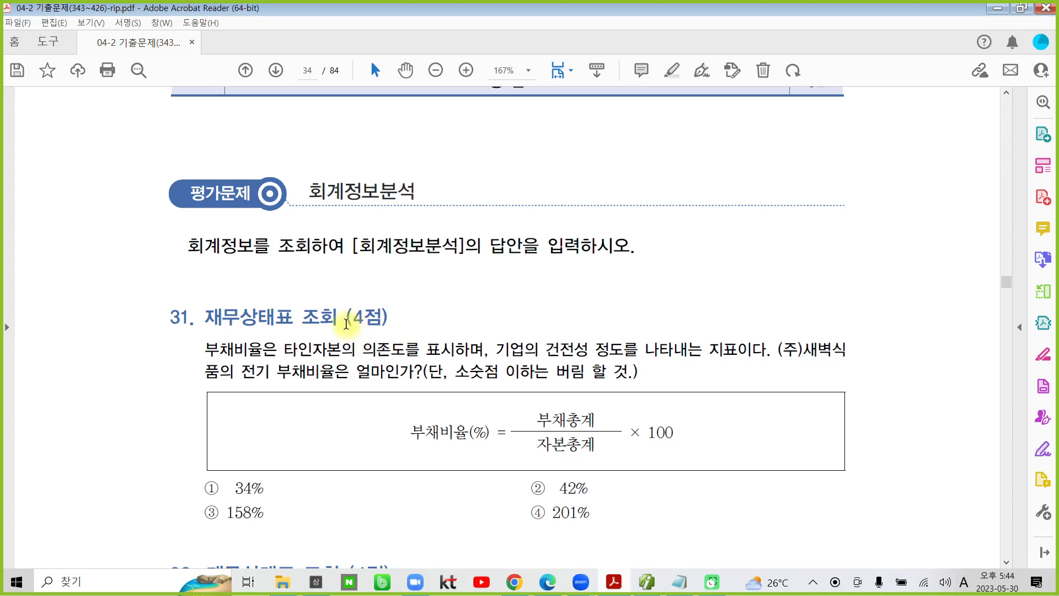
pyautogui.moveTo(325, 194); pyautogui.dragTo(396, 195)
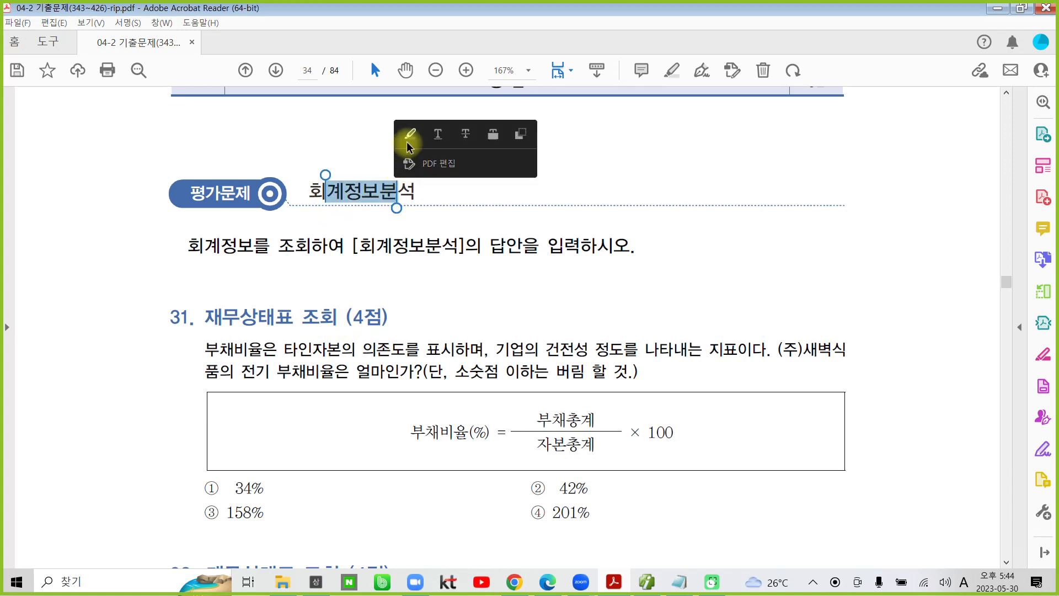
pyautogui.click(409, 141)
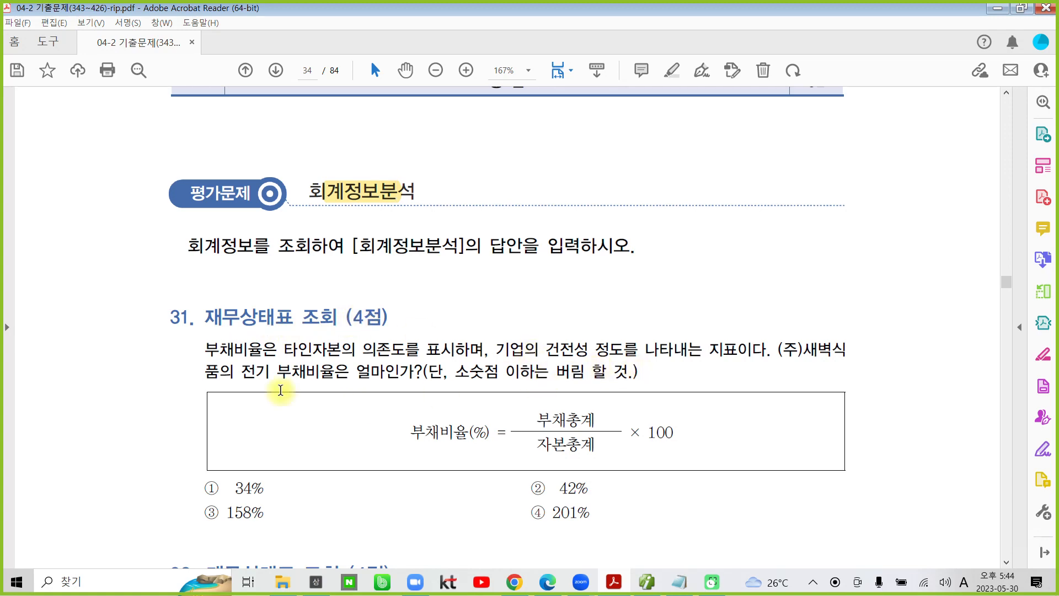
# Circle 전기 부채비율은 in the text of question 31 with the screen pen, and clear the mark.
pyautogui.hotkey('ctrl', '2')
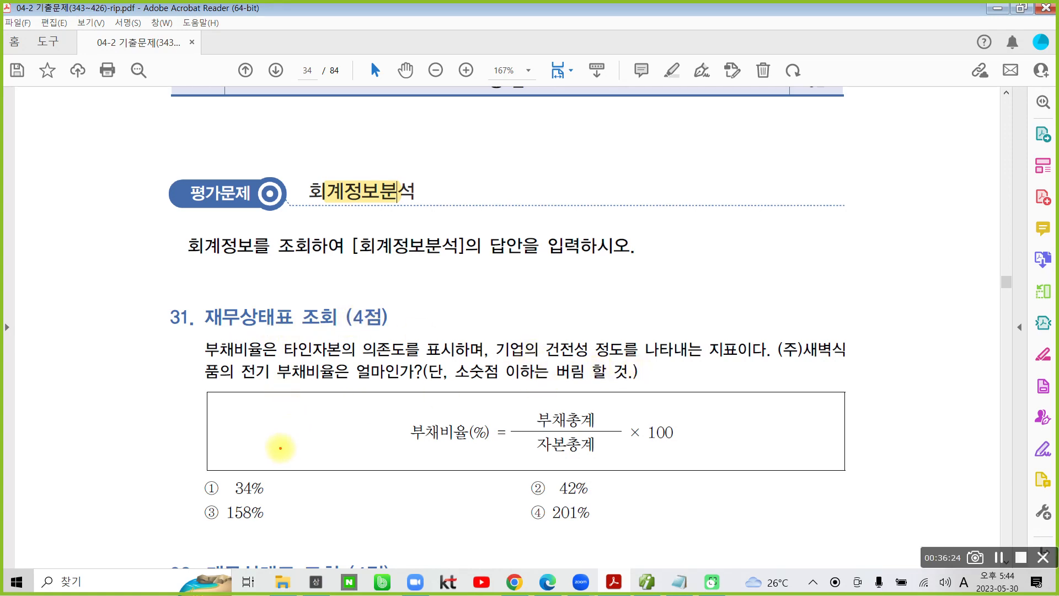
pyautogui.moveTo(241, 359)
pyautogui.mouseDown()
pyautogui.moveTo(331, 394)
pyautogui.moveTo(256, 359)
pyautogui.moveTo(248, 368)
pyautogui.mouseUp()
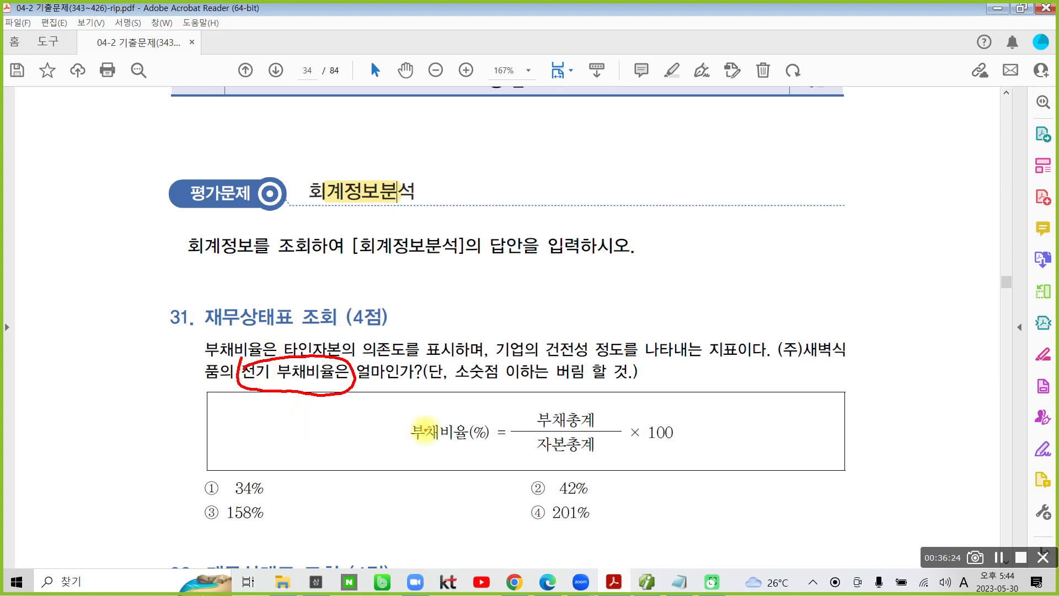
pyautogui.press('Escape')
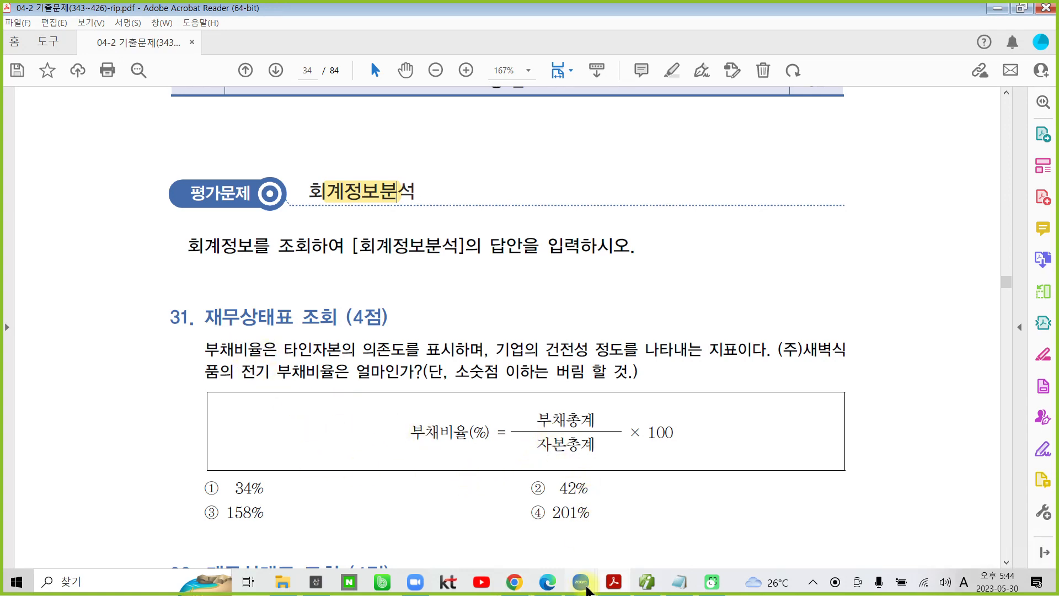
# Switch to the accounting program's 재무상태표, circle the 제 4(전)기 column heading with the screen pen, and clear the mark.
pyautogui.click(647, 581)
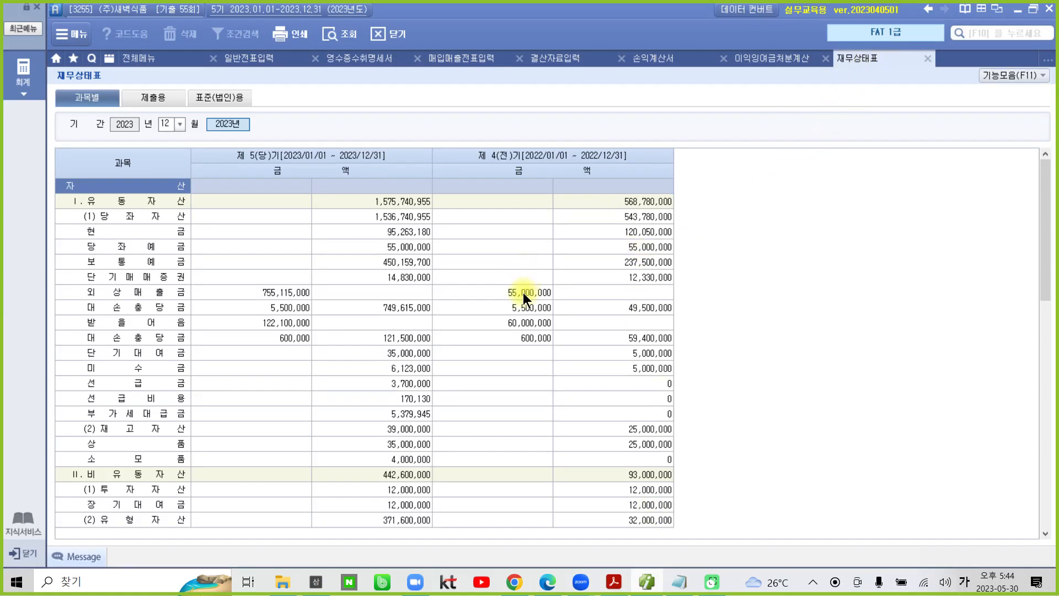
pyautogui.hotkey('ctrl', '2')
pyautogui.moveTo(474, 143); pyautogui.dragTo(612, 167)
pyautogui.press('Escape')
# Open the calculator on the 전기 부채총계 amount and add that amount, 198,430,000, to the calculator's first line.
pyautogui.click(614, 488)
pyautogui.scroll(-6, 608, 478)
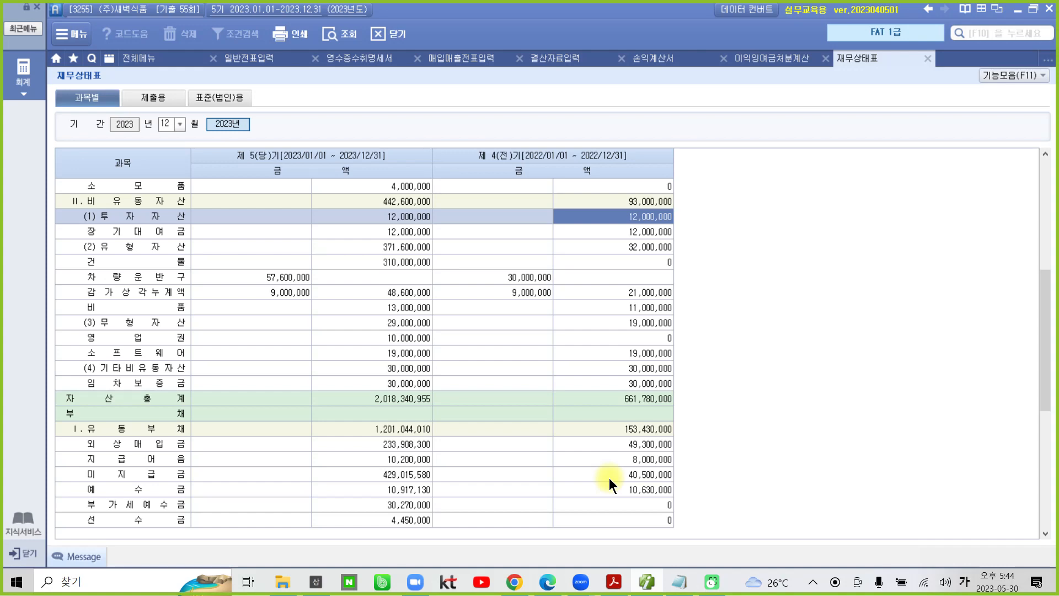
pyautogui.scroll(-6, 609, 477)
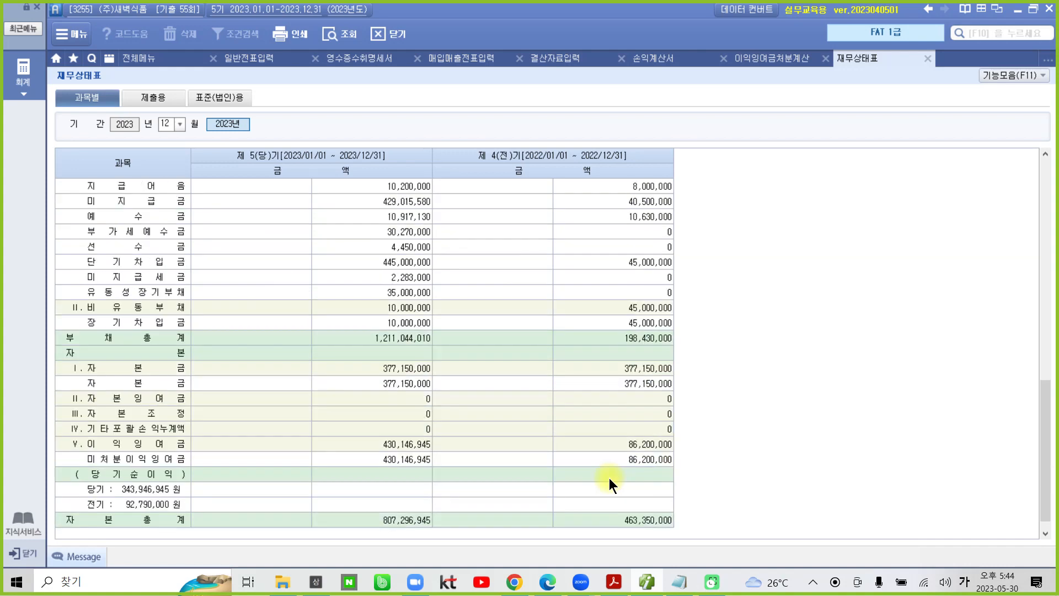
pyautogui.click(636, 337)
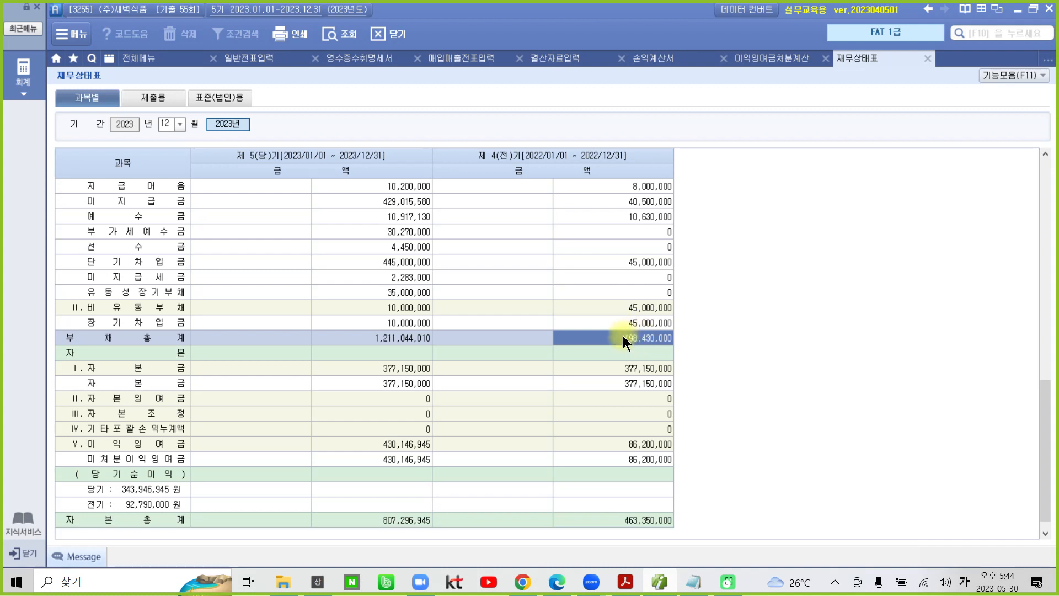
pyautogui.rightClick(623, 338)
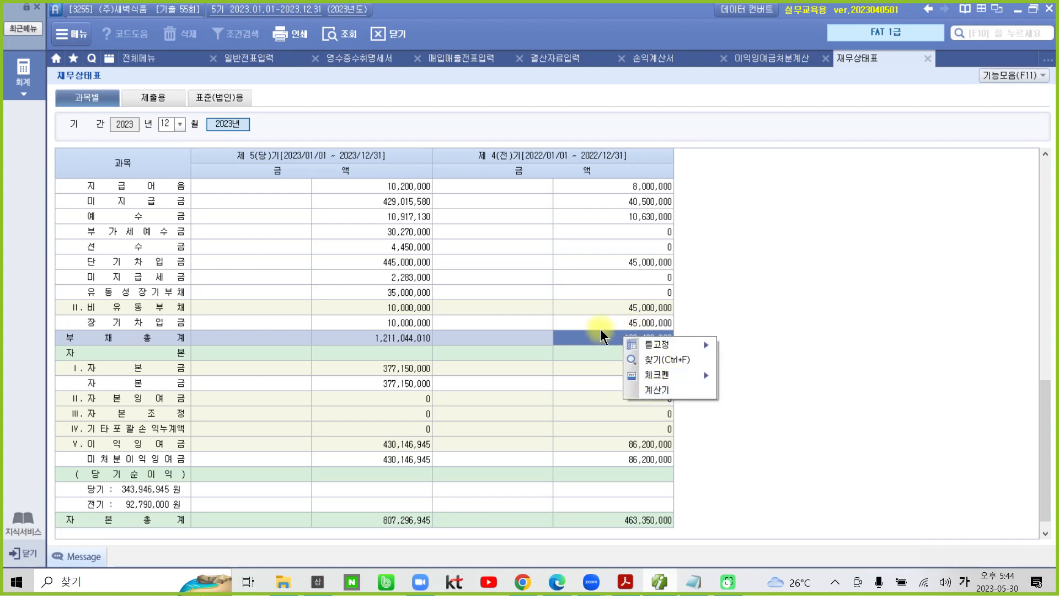
pyautogui.click(599, 333)
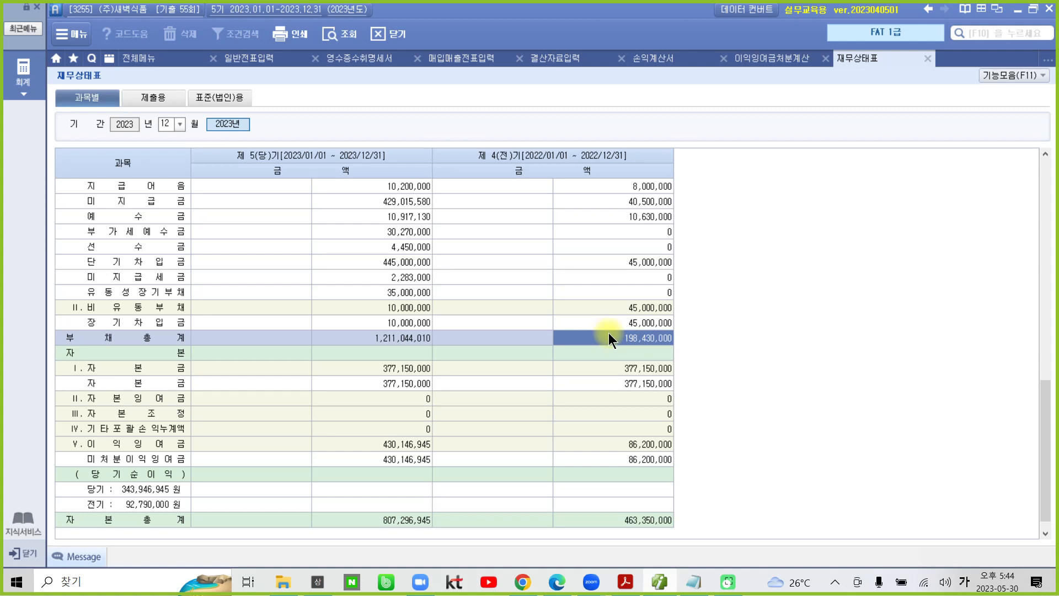
pyautogui.rightClick(654, 338)
pyautogui.click(693, 392)
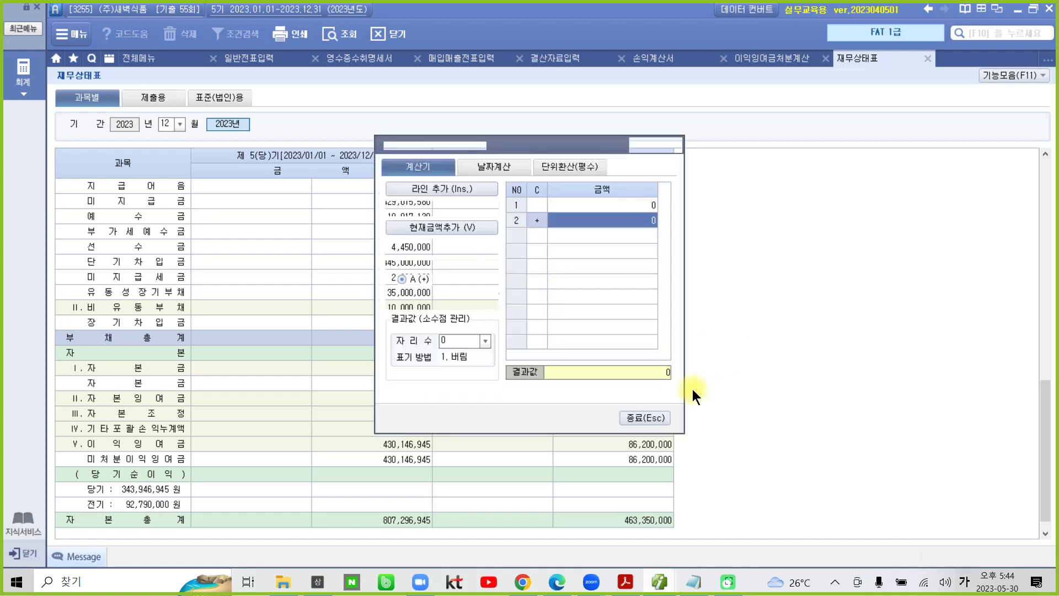
pyautogui.click(596, 204)
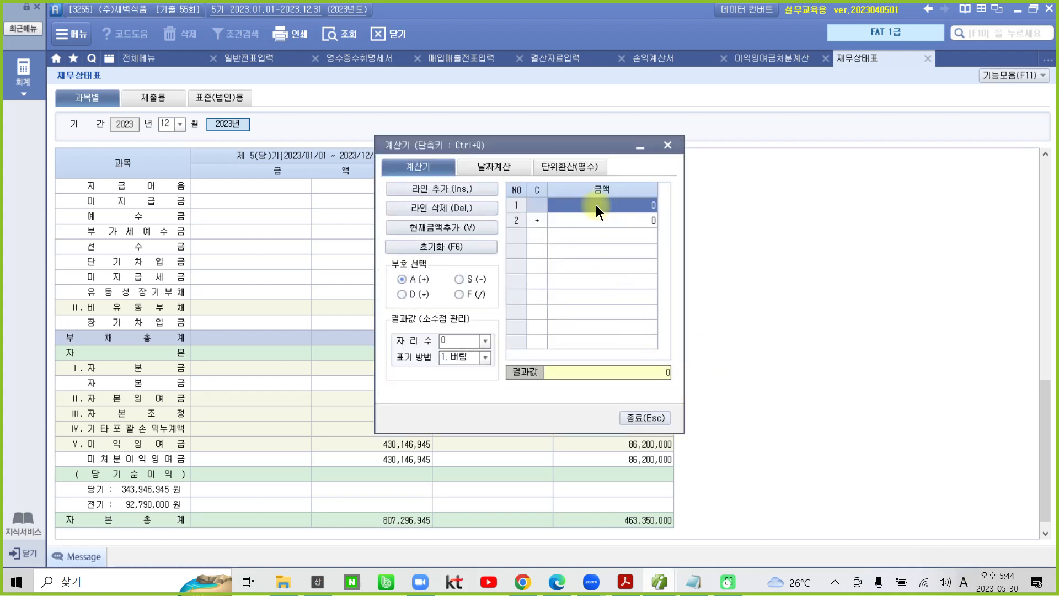
pyautogui.click(465, 232)
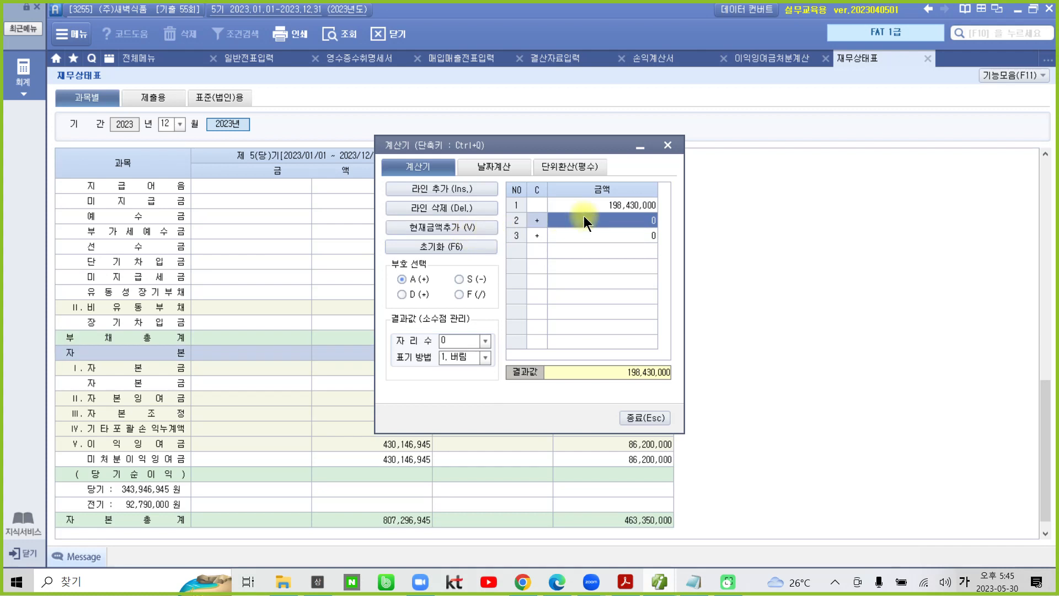
# Remove the calculator's spare third line and divide the first amount by the 전기 자본총계 of 463,350,000 from the statement.
pyautogui.moveTo(592, 149); pyautogui.dragTo(478, 168)
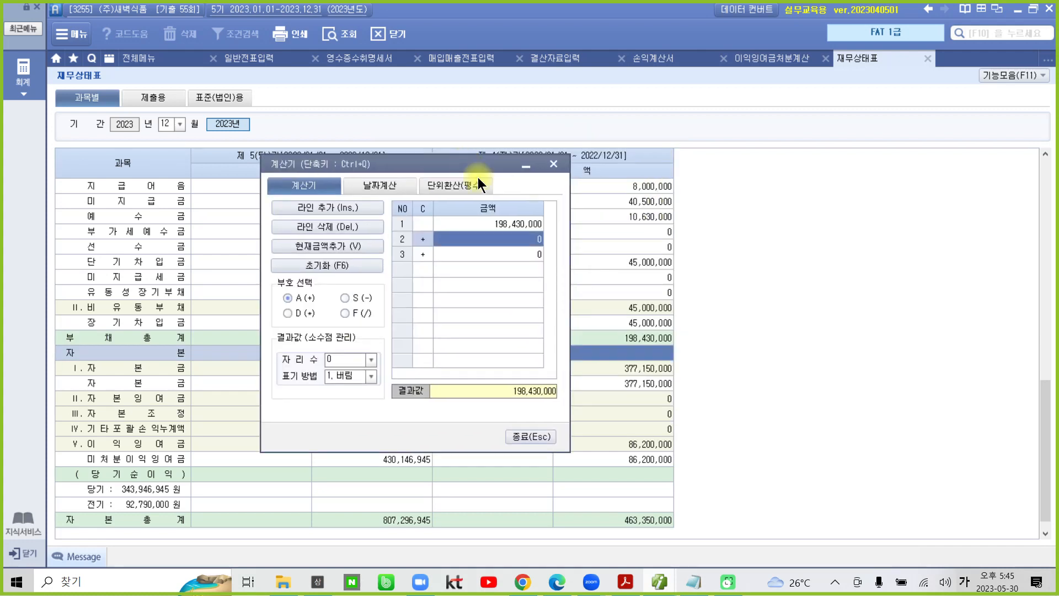
pyautogui.click(329, 228)
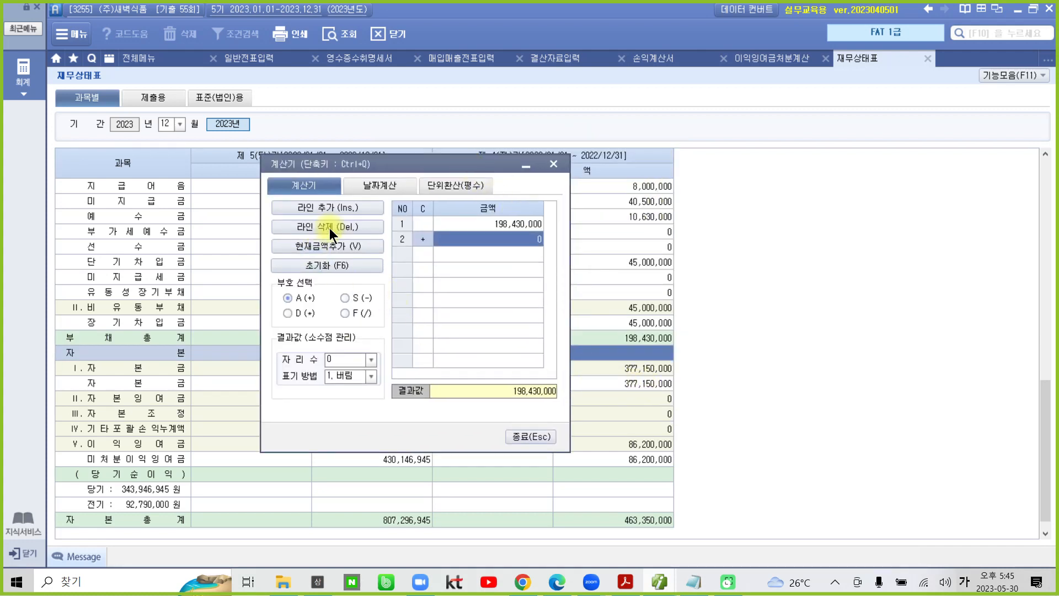
pyautogui.click(344, 313)
pyautogui.click(613, 456)
pyautogui.scroll(-1, 613, 455)
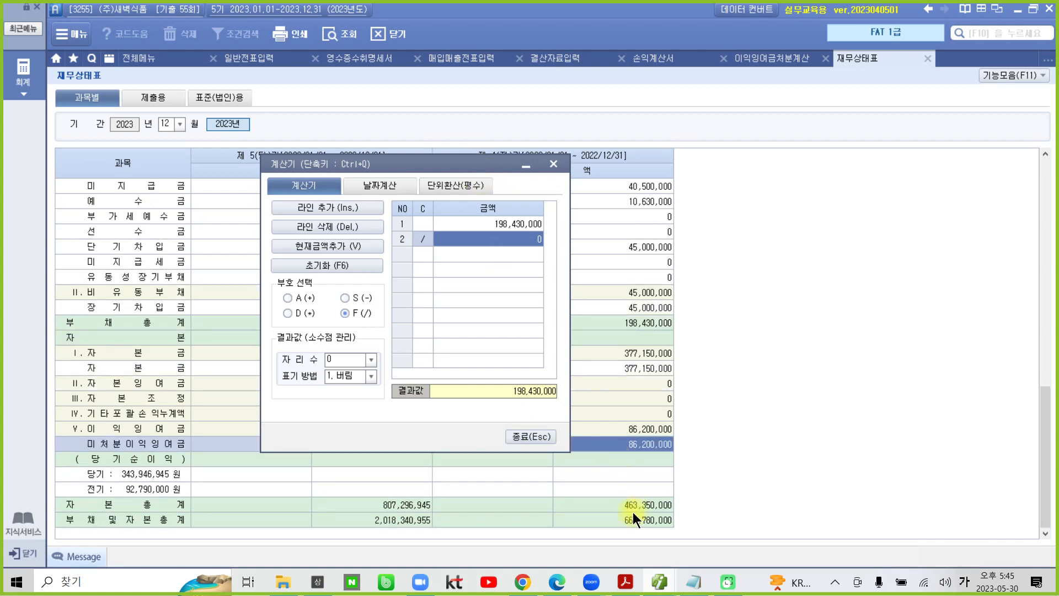
pyautogui.click(648, 511)
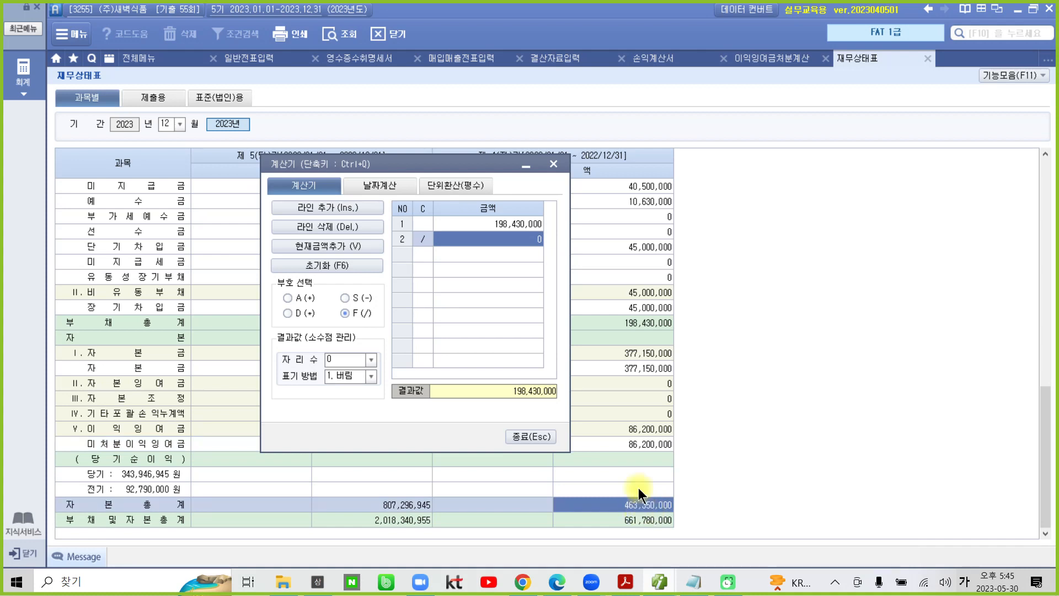
pyautogui.click(333, 241)
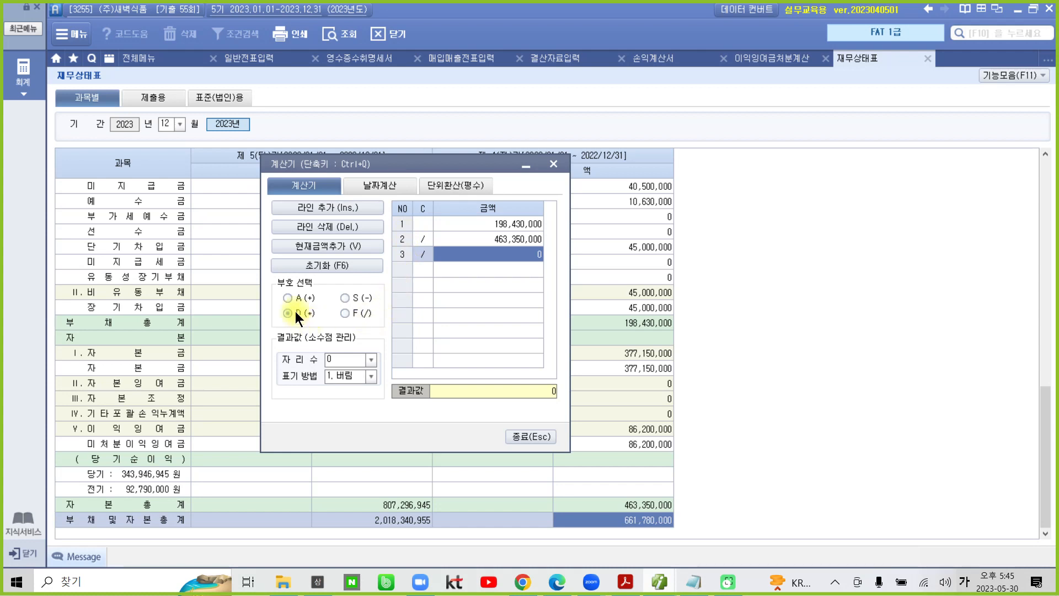
# Multiply the debt ratio calculation by 100, circle the 결과값 with the screen pen, and clear the mark before closing the calculator.
pyautogui.write('100')
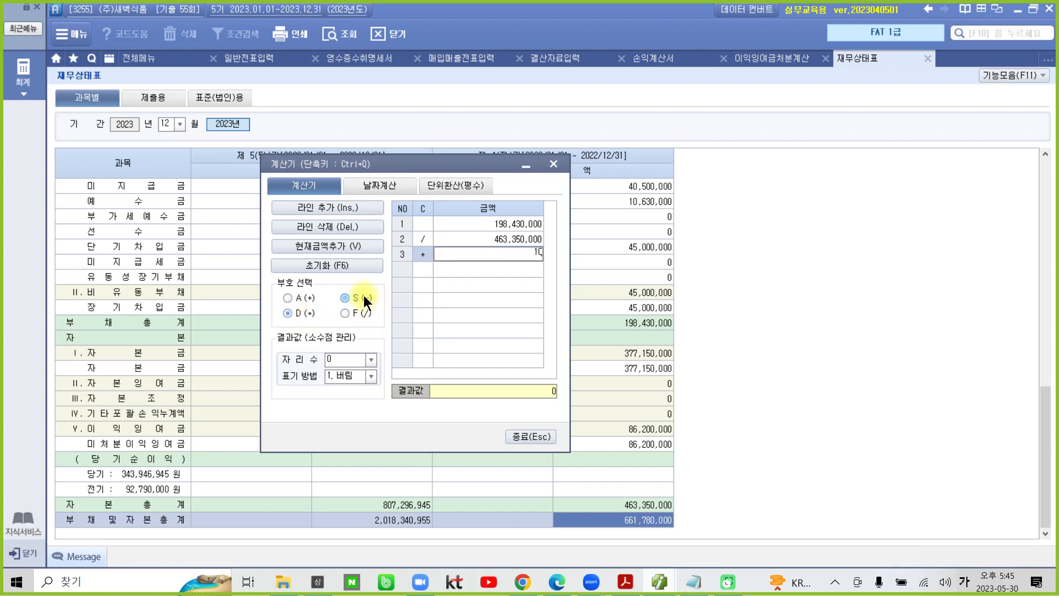
pyautogui.press('Return')
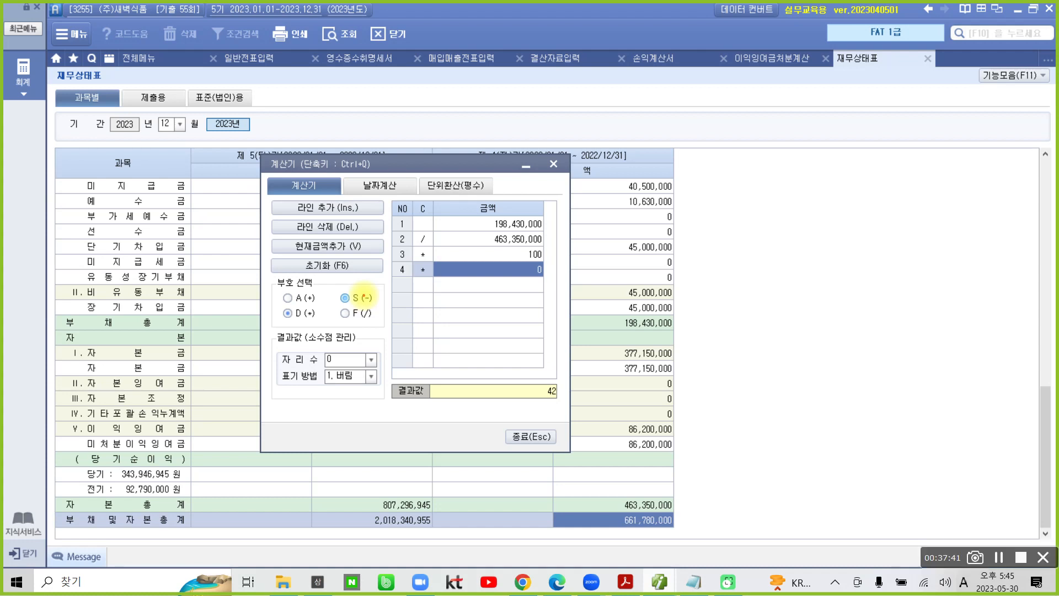
pyautogui.moveTo(549, 416)
pyautogui.mouseDown()
pyautogui.moveTo(414, 431)
pyautogui.moveTo(557, 430)
pyautogui.mouseUp()
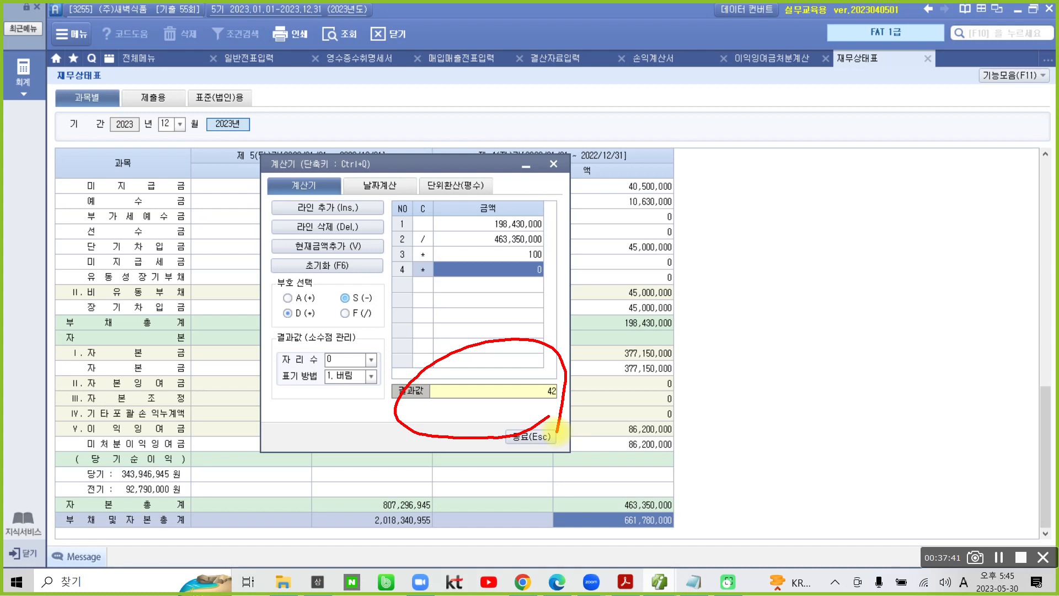
pyautogui.press('Escape')
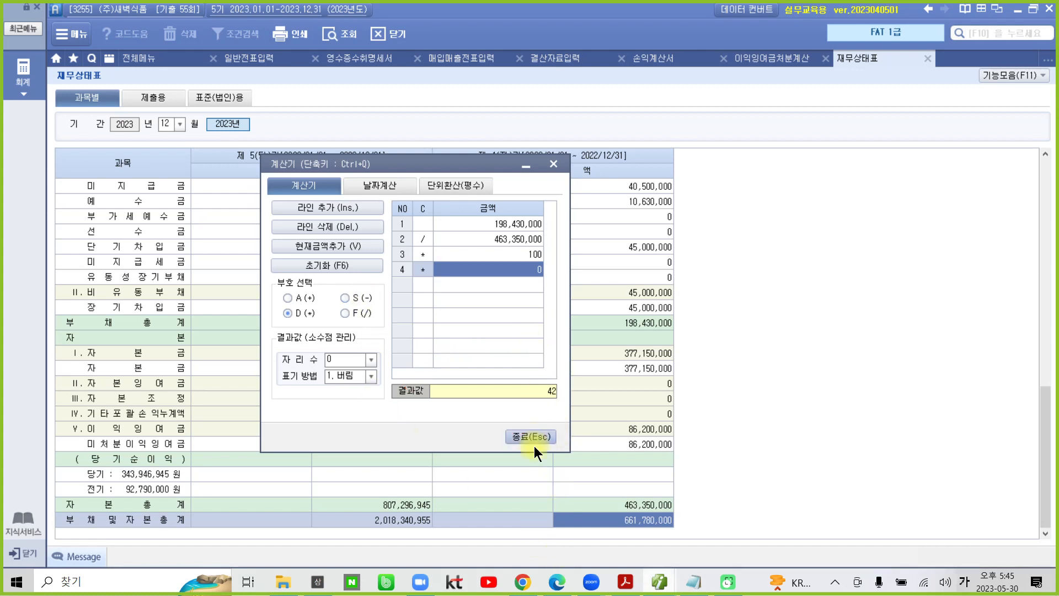
pyautogui.click(533, 438)
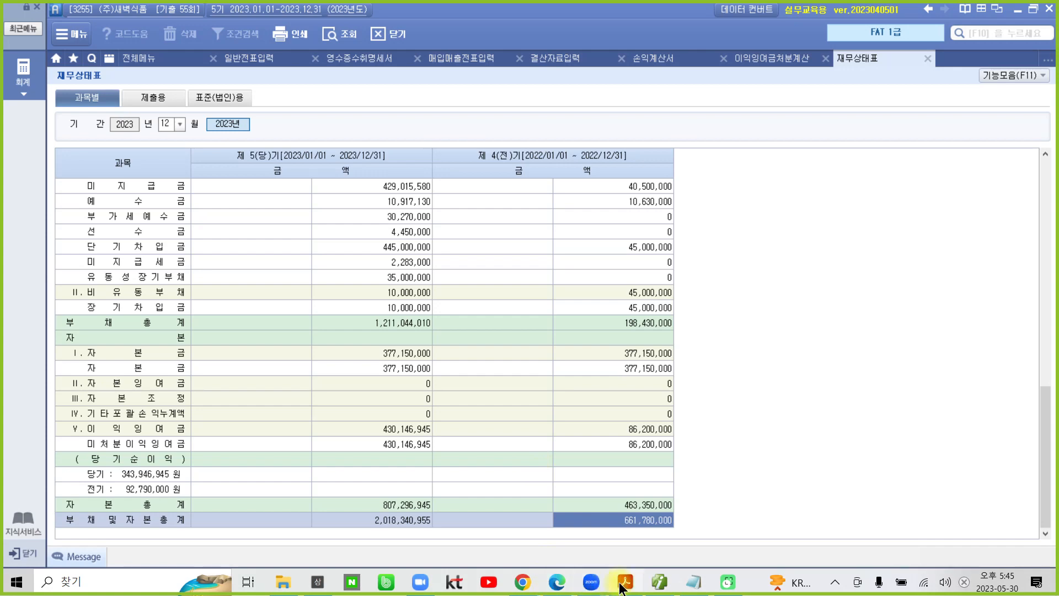
# Switch to the exam PDF in Adobe Acrobat Reader and highlight answer ② of question 31.
pyautogui.click(624, 581)
pyautogui.moveTo(532, 492); pyautogui.dragTo(544, 488)
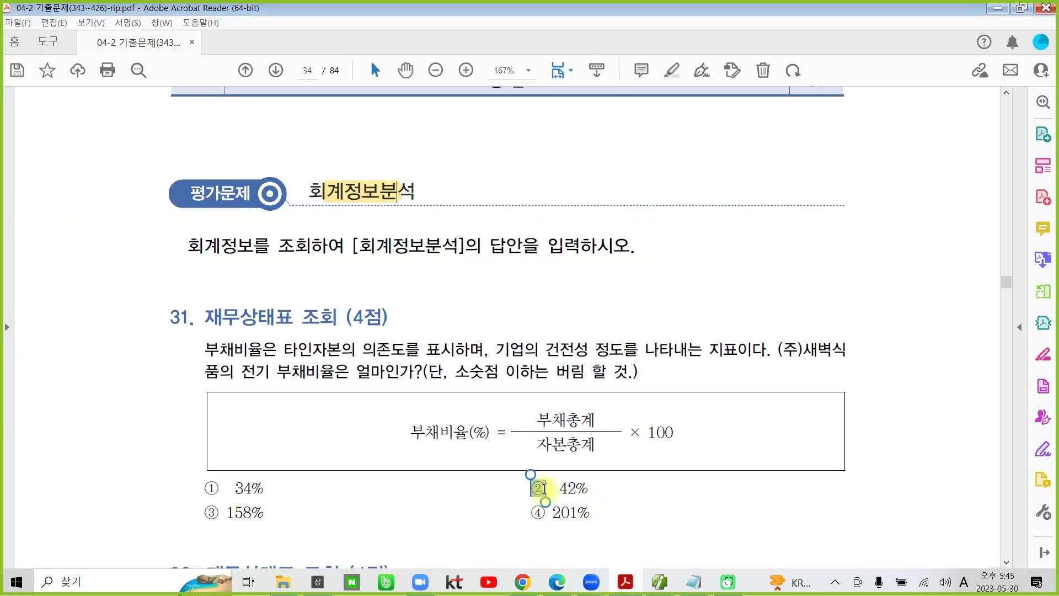
pyautogui.click(561, 431)
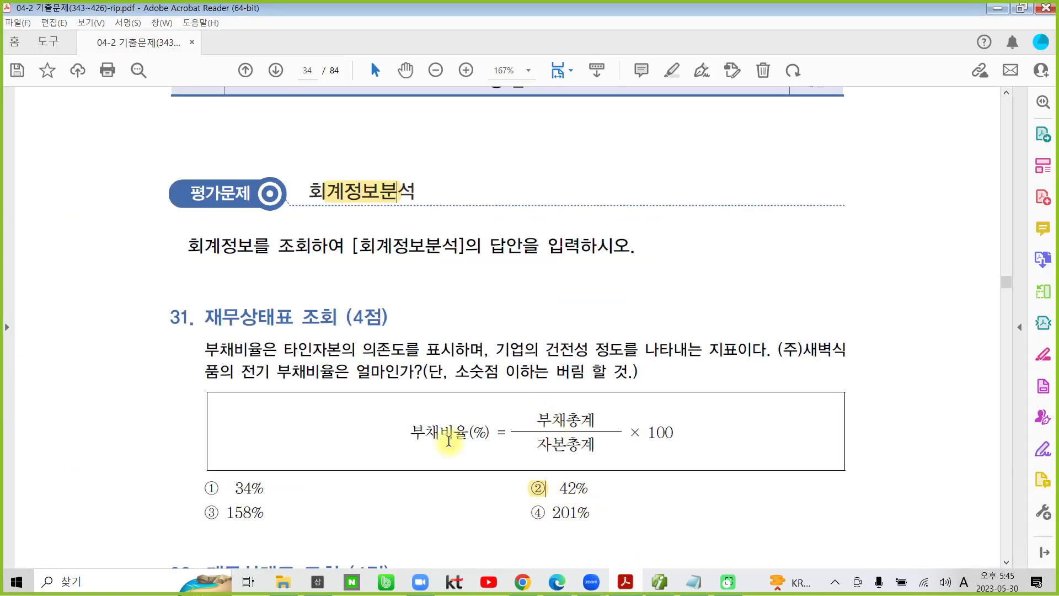
# Highlight the text 전기 유동비율은 in question 32.
pyautogui.scroll(-5, 437, 452)
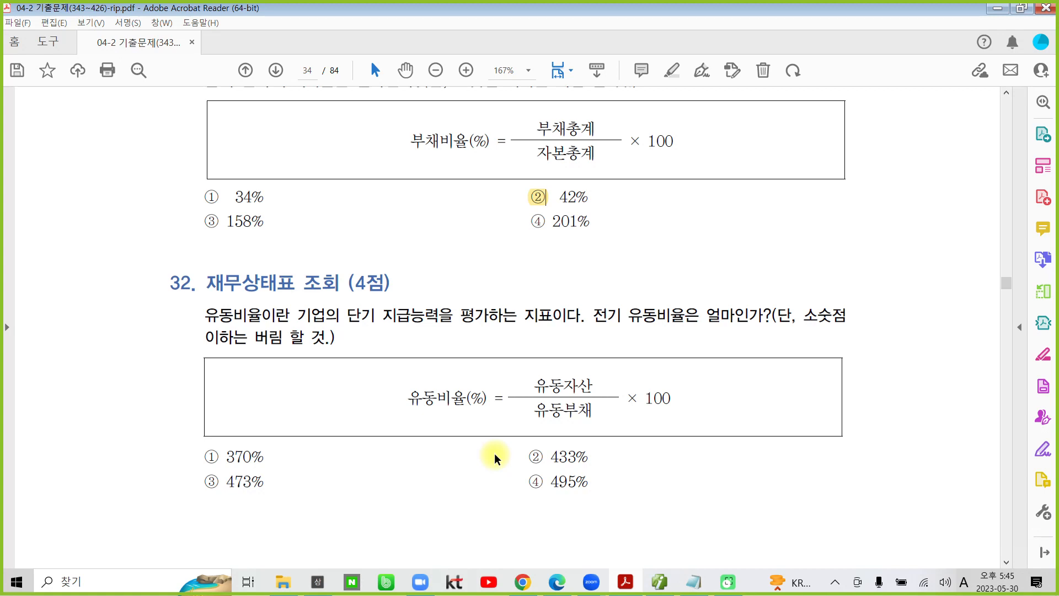
pyautogui.moveTo(588, 314); pyautogui.dragTo(698, 320)
pyautogui.click(689, 260)
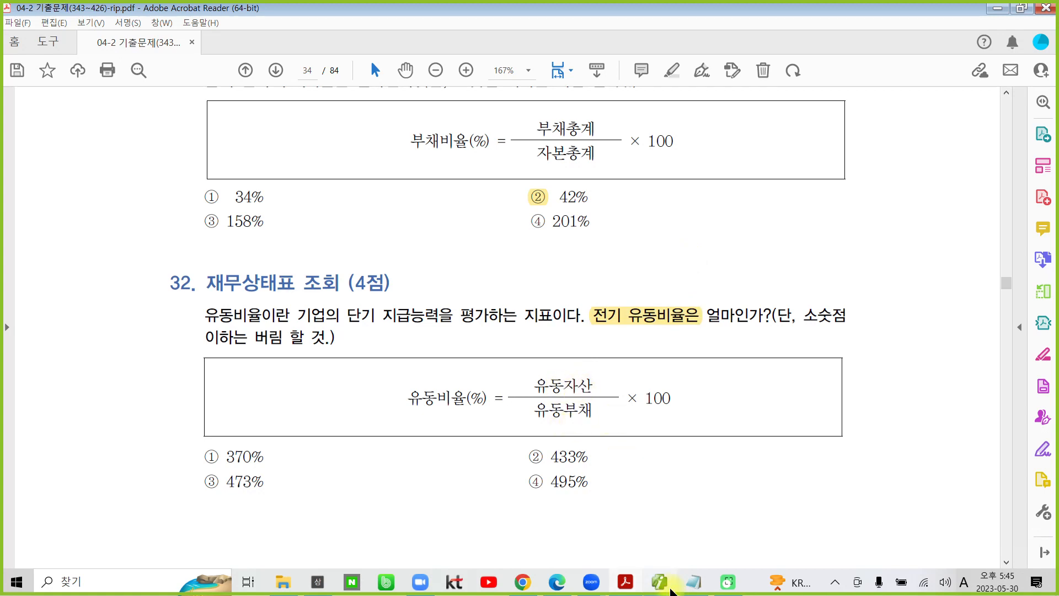
# Switch to the accounting program's 재무상태표 and add the 전기 유동자산 amount, 568,780,000, to the first line of a new calculator.
pyautogui.click(659, 582)
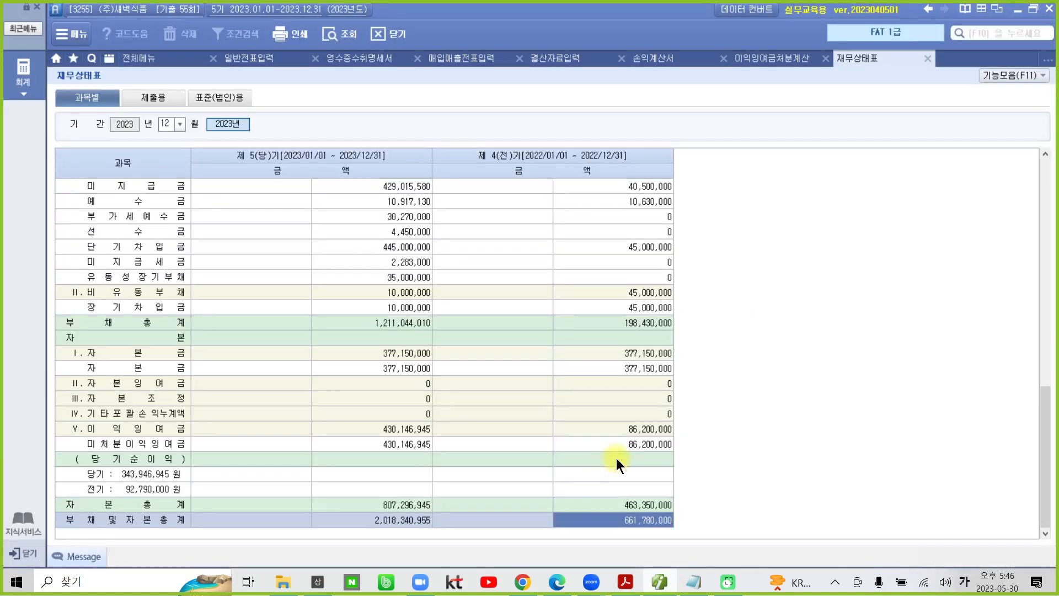
pyautogui.click(666, 404)
pyautogui.scroll(15, 657, 382)
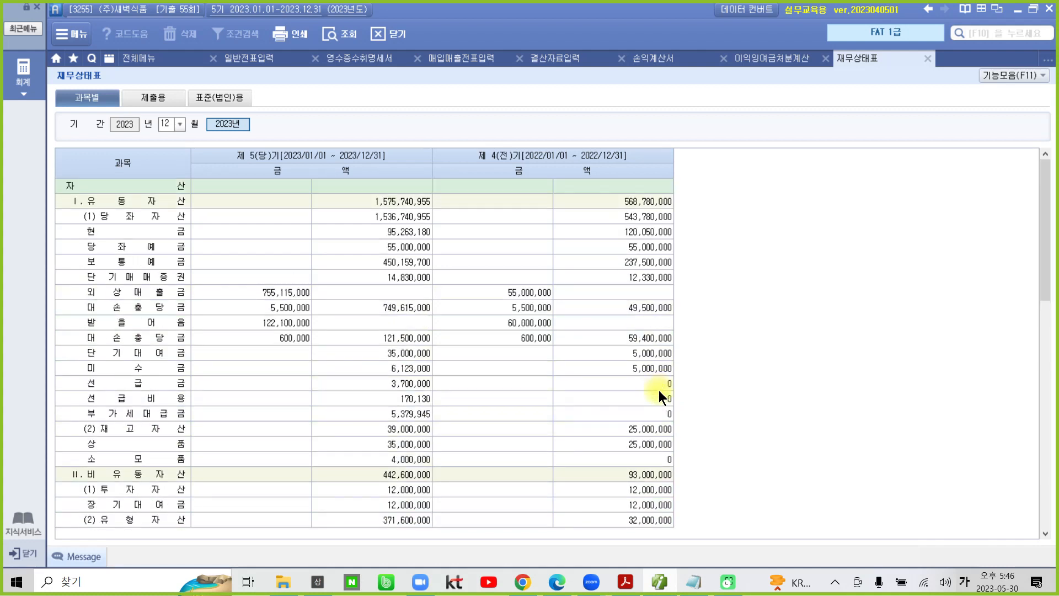
pyautogui.click(643, 201)
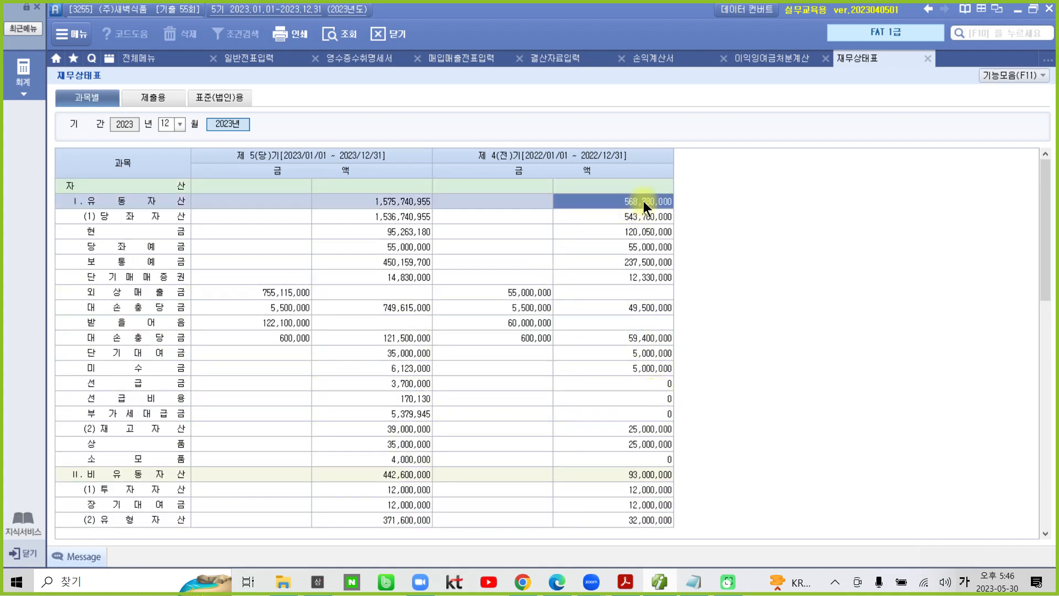
pyautogui.rightClick(644, 200)
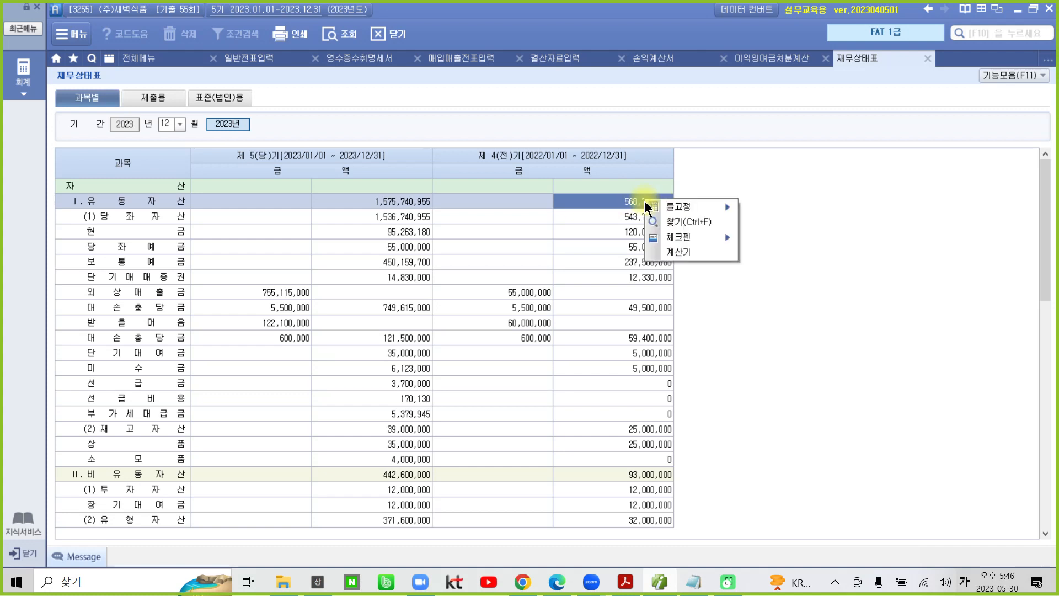
pyautogui.click(668, 247)
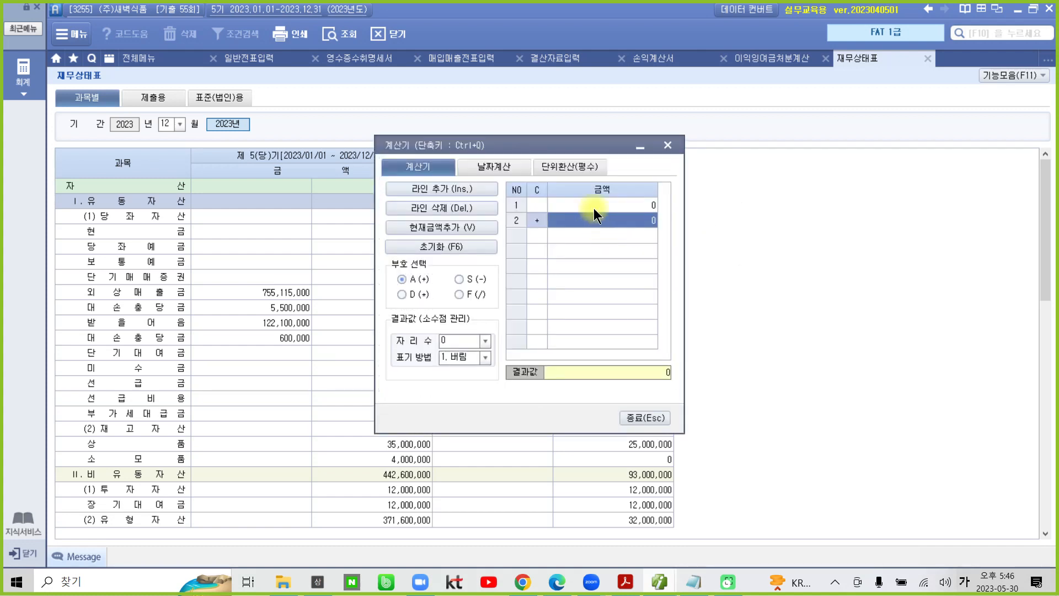
pyautogui.click(593, 205)
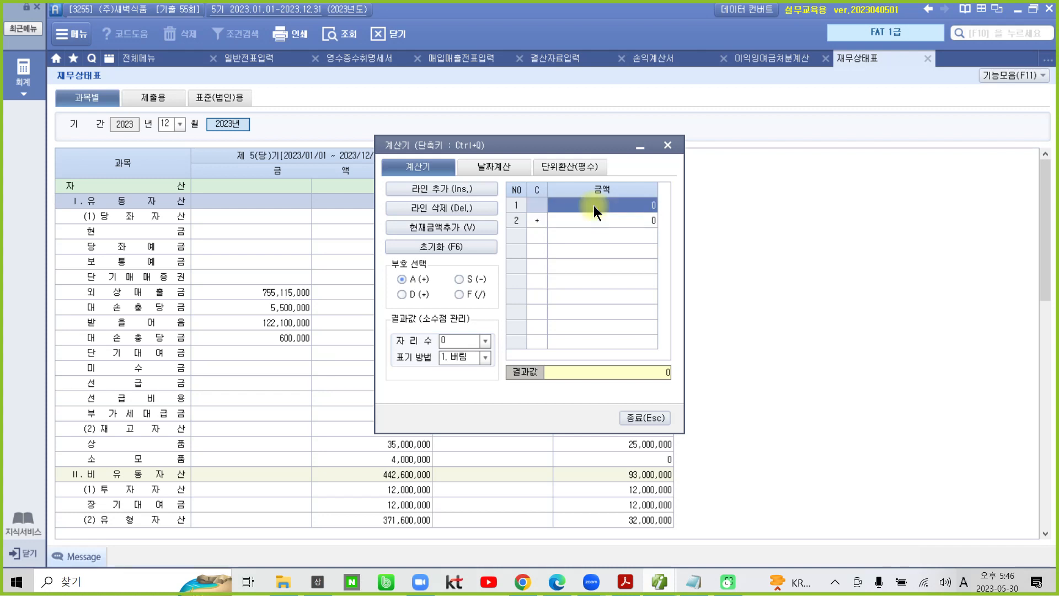
pyautogui.click(449, 227)
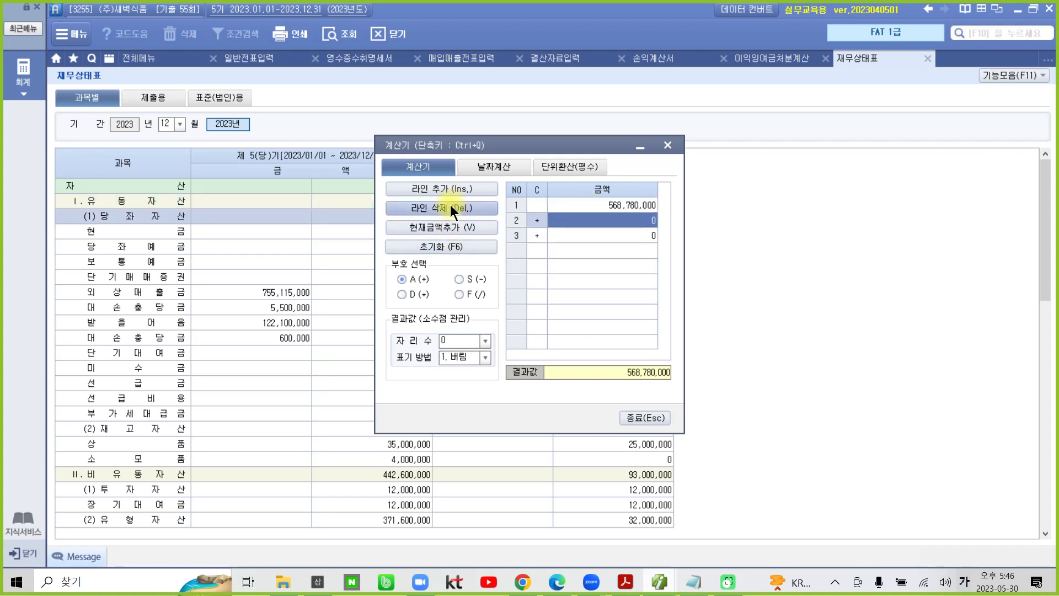
# Remove the calculator's spare third line and divide the 유동자산 amount by the 전기 유동부채 of 153,430,000.
pyautogui.click(449, 207)
pyautogui.click(449, 207)
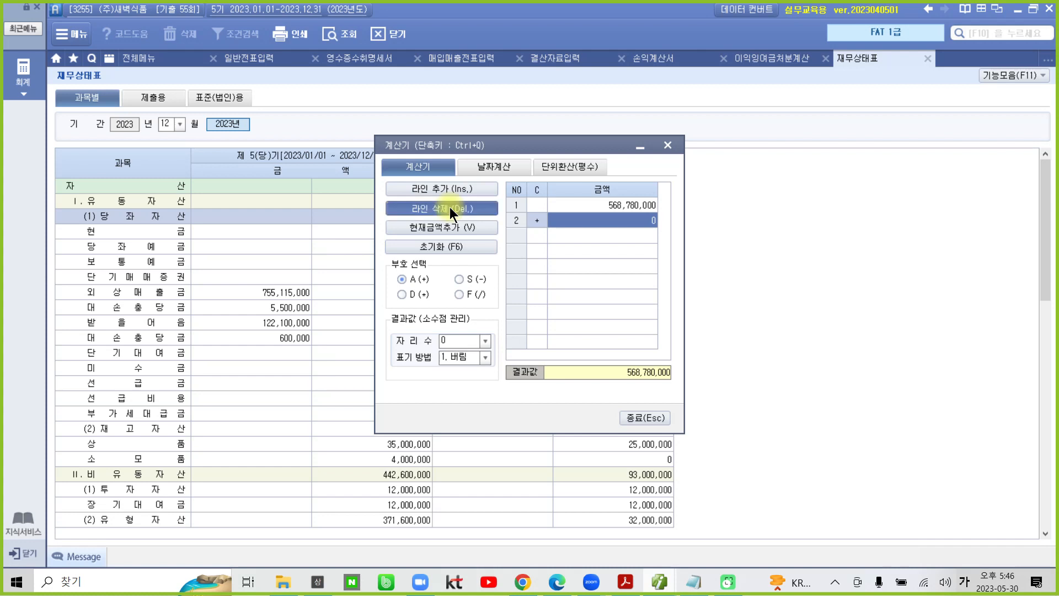
pyautogui.click(560, 213)
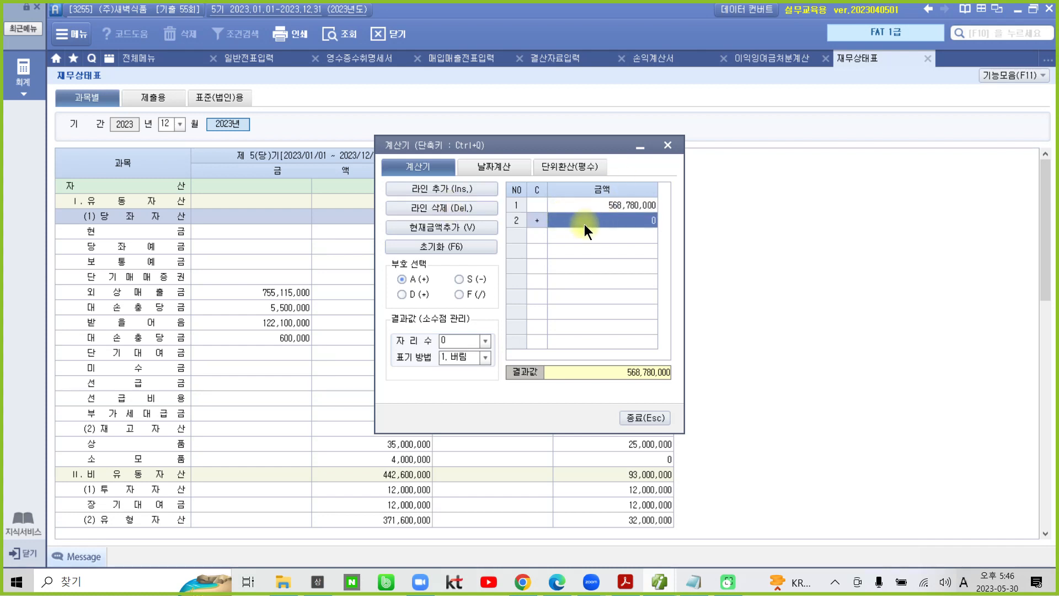
pyautogui.click(458, 293)
pyautogui.scroll(-10, 680, 458)
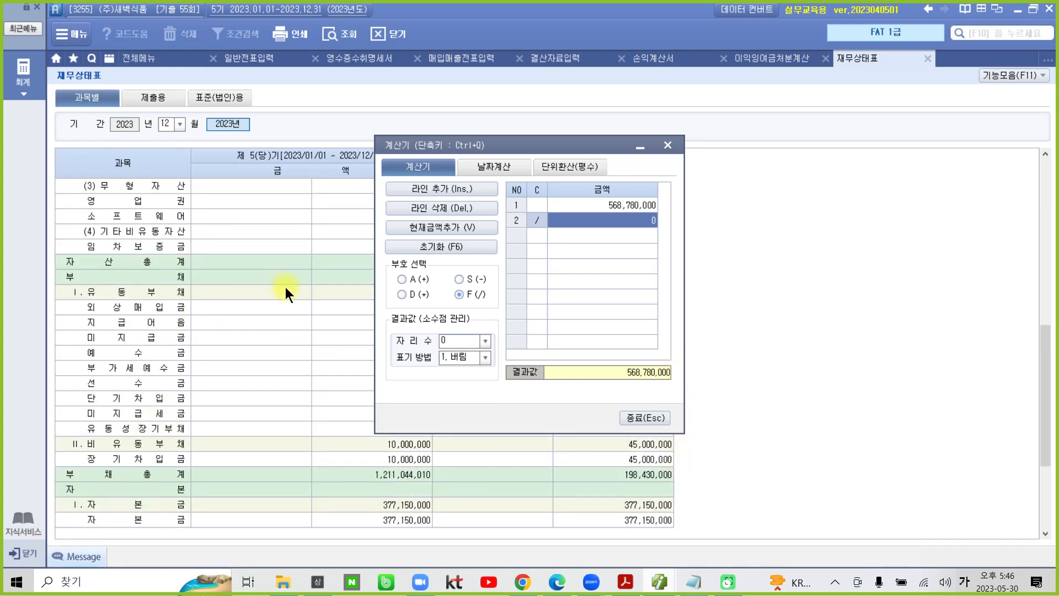
pyautogui.moveTo(404, 124); pyautogui.dragTo(336, 116)
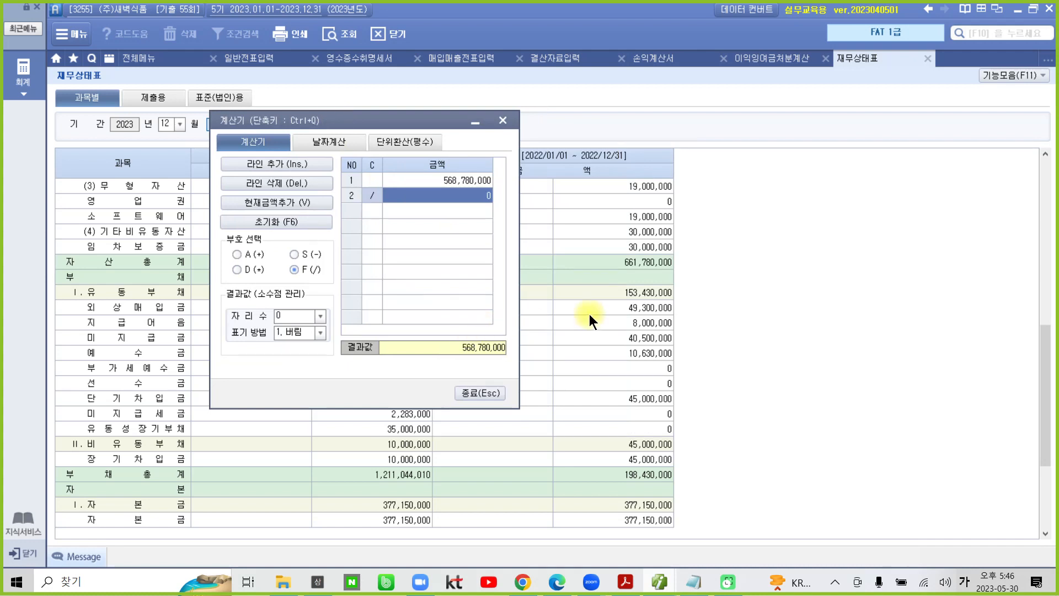
pyautogui.click(629, 293)
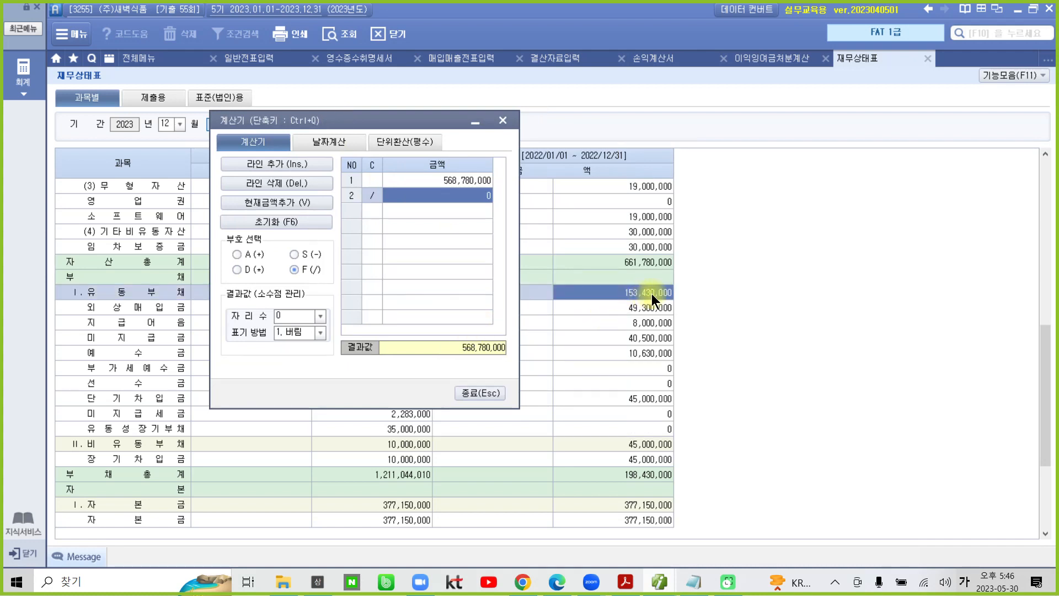
pyautogui.click(285, 204)
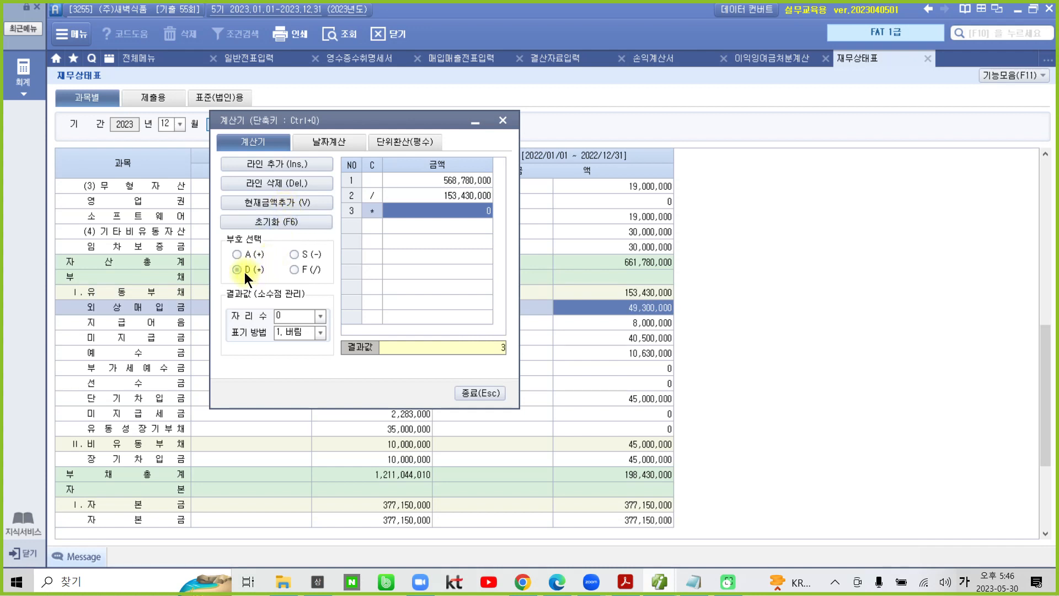
# Multiply the current ratio calculation by 100 and mark the 결과값 with the screen pen.
pyautogui.write('100')
pyautogui.press('Return')
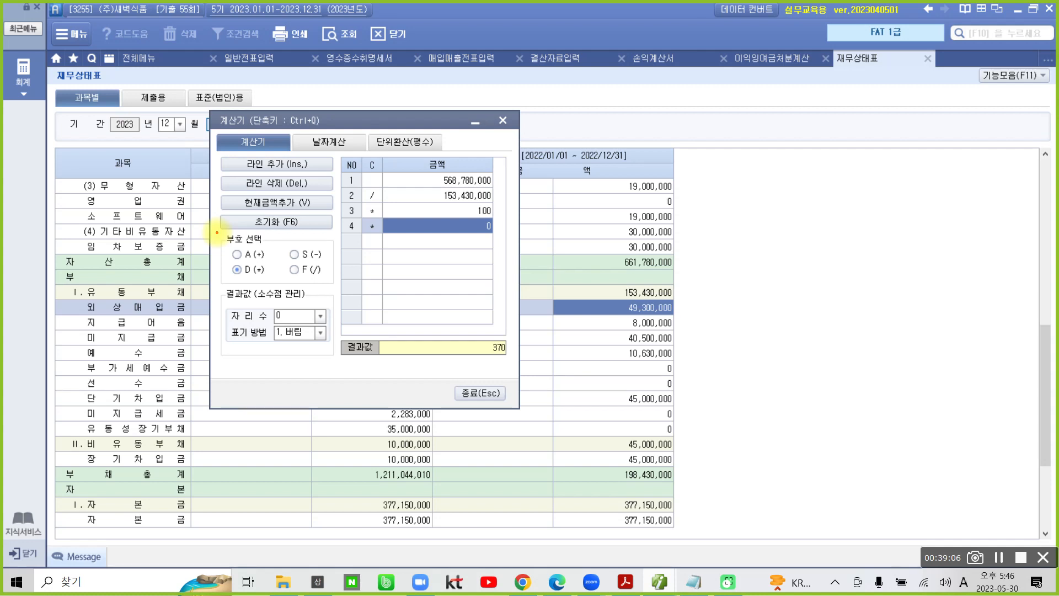
pyautogui.moveTo(482, 311)
pyautogui.mouseDown()
pyautogui.moveTo(461, 320)
pyautogui.moveTo(512, 370)
pyautogui.mouseUp()
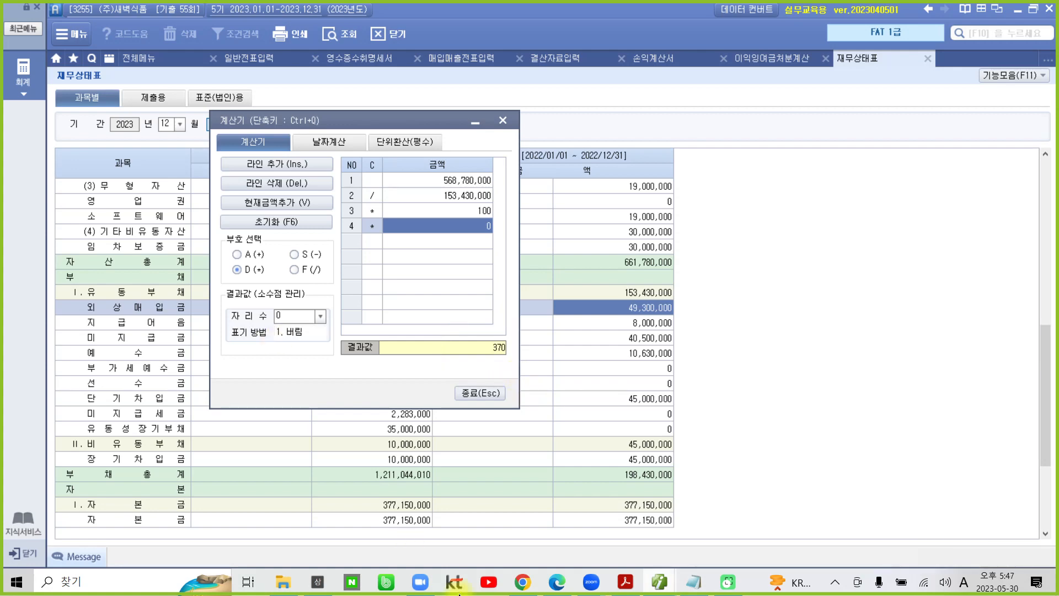
# Switch to the exam PDF in Adobe Acrobat Reader, close the calculator, and highlight answer ① of question 32.
pyautogui.click(626, 583)
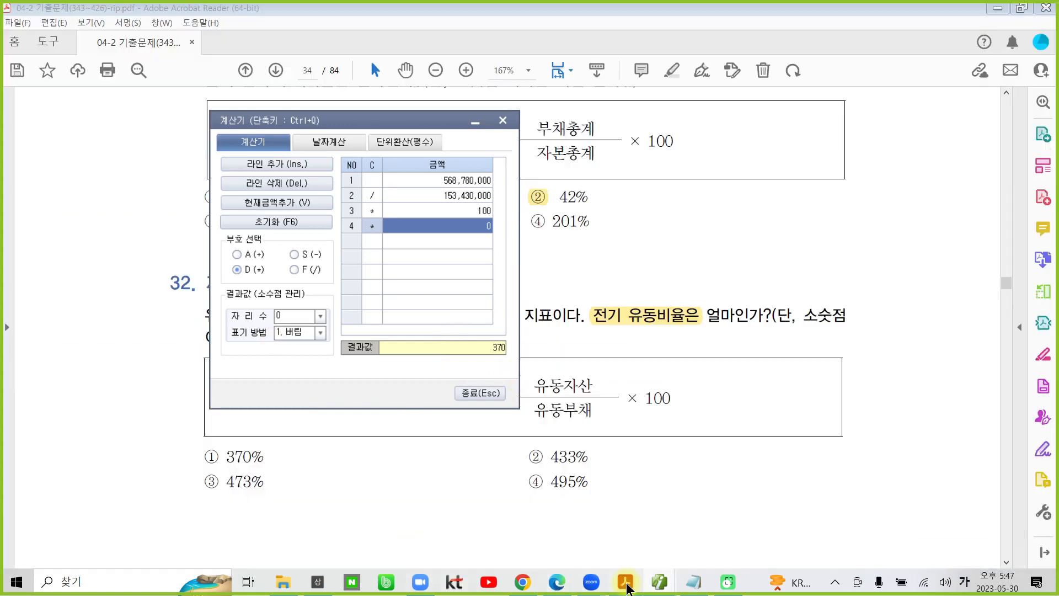
pyautogui.click(480, 392)
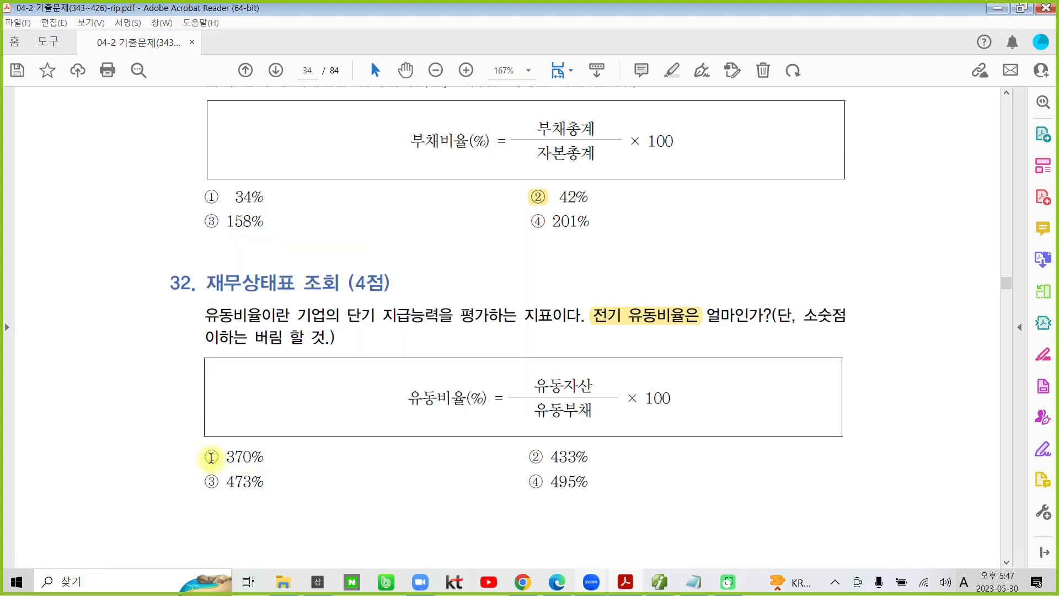
pyautogui.doubleClick(216, 457)
pyautogui.click(227, 402)
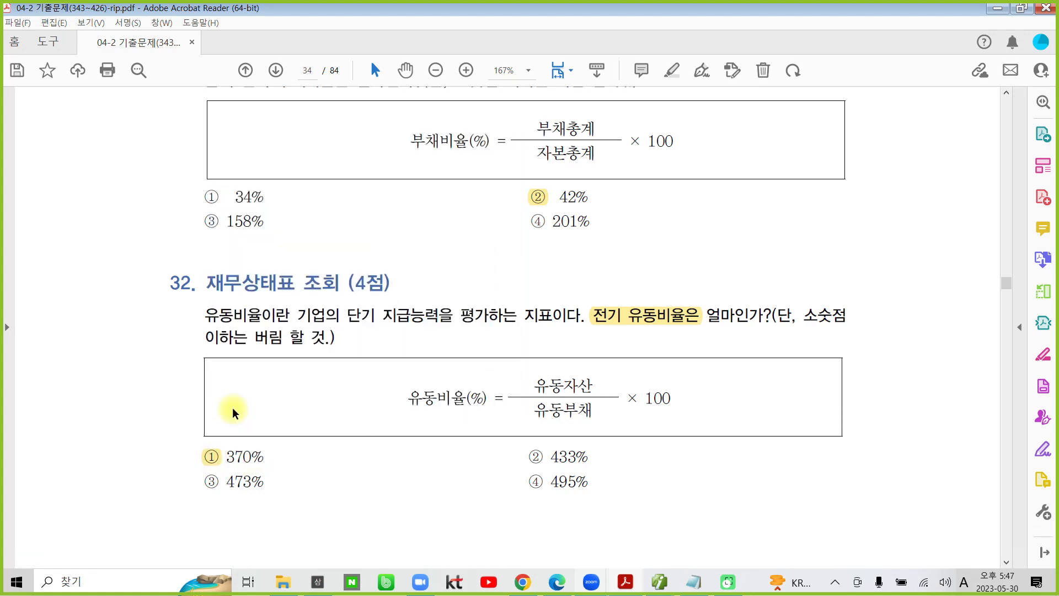